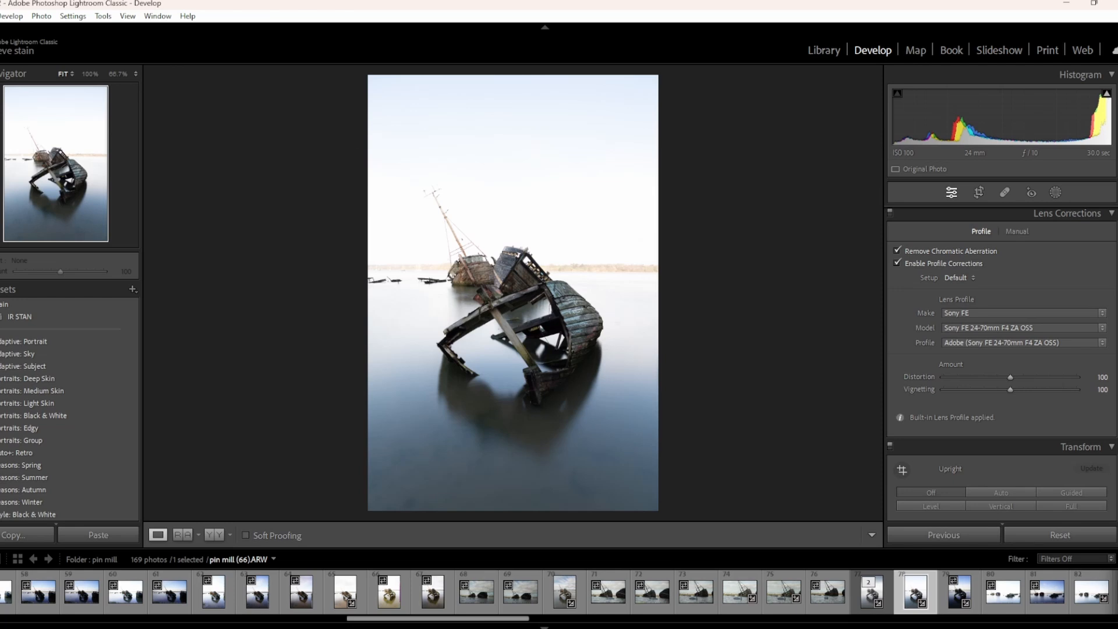
# Step: Compare the single-wreck exposures pin mill (66) and pin mill (67) in the Develop module
pyautogui.scroll(15, 1001, 364)
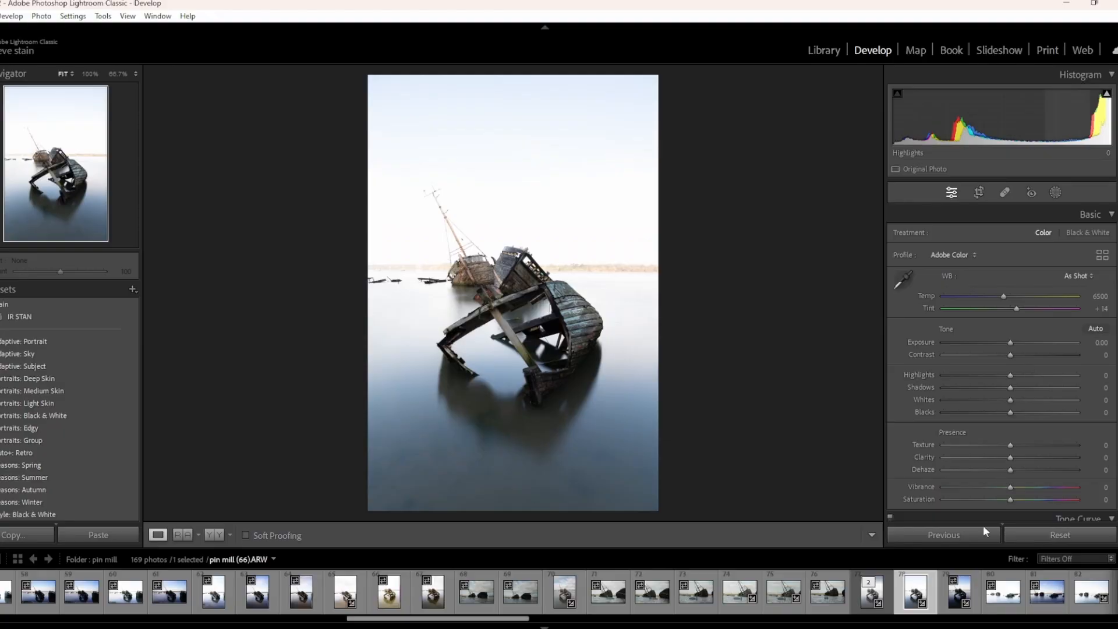
pyautogui.click(959, 594)
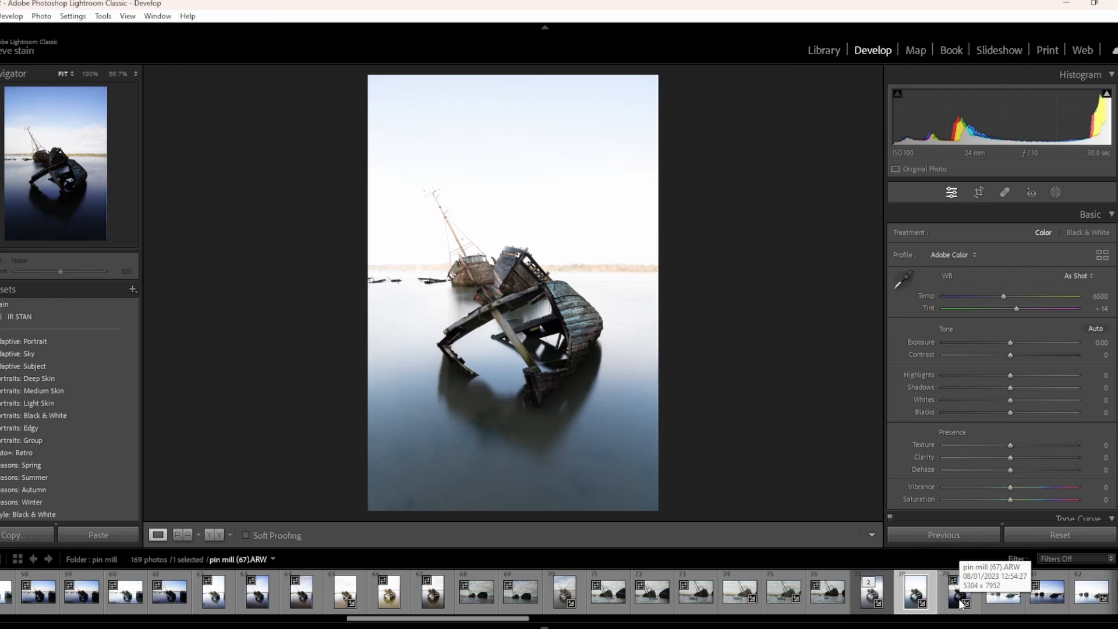
pyautogui.click(961, 596)
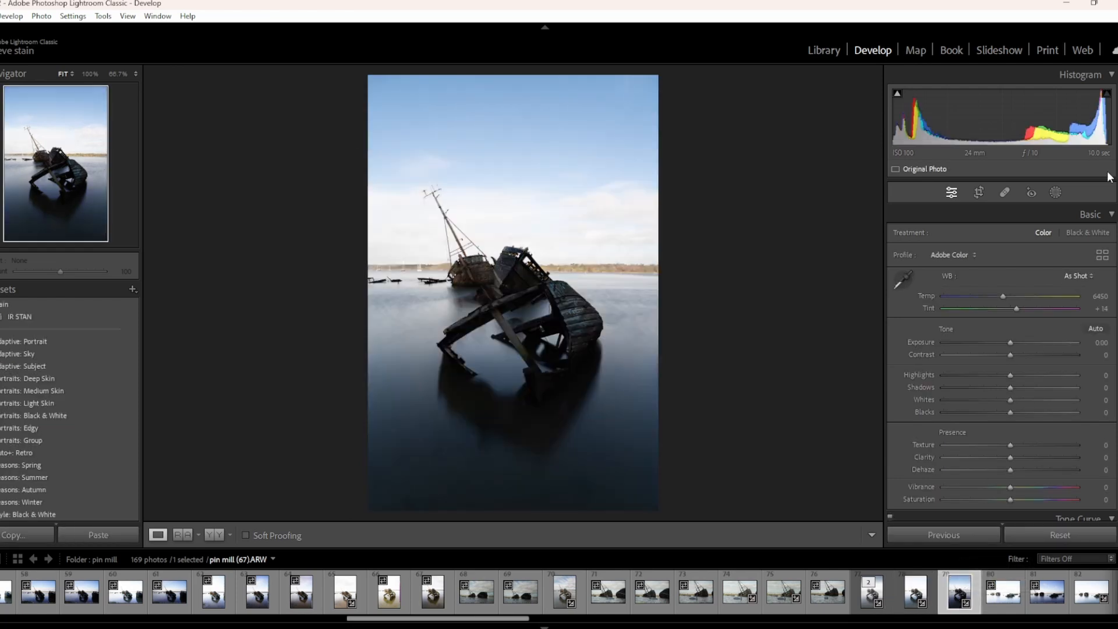
pyautogui.click(915, 595)
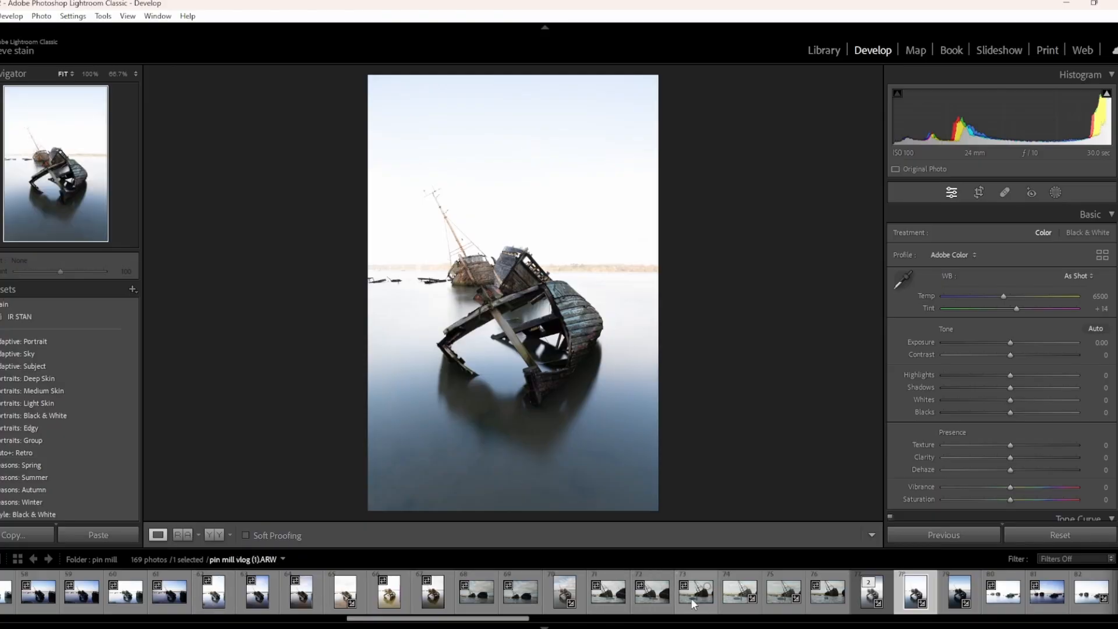
# Step: Browse to the two-boat photos and compare the exposures pin mill (96) and pin mill (99)
pyautogui.scroll(-5, 619, 605)
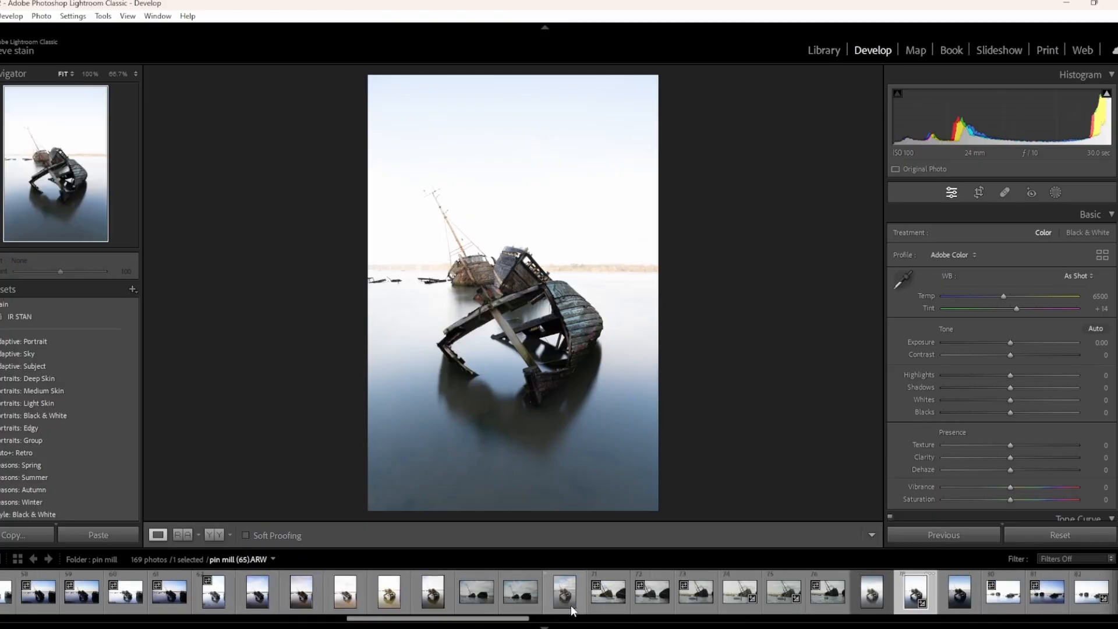
pyautogui.scroll(-5, 571, 605)
pyautogui.click(703, 595)
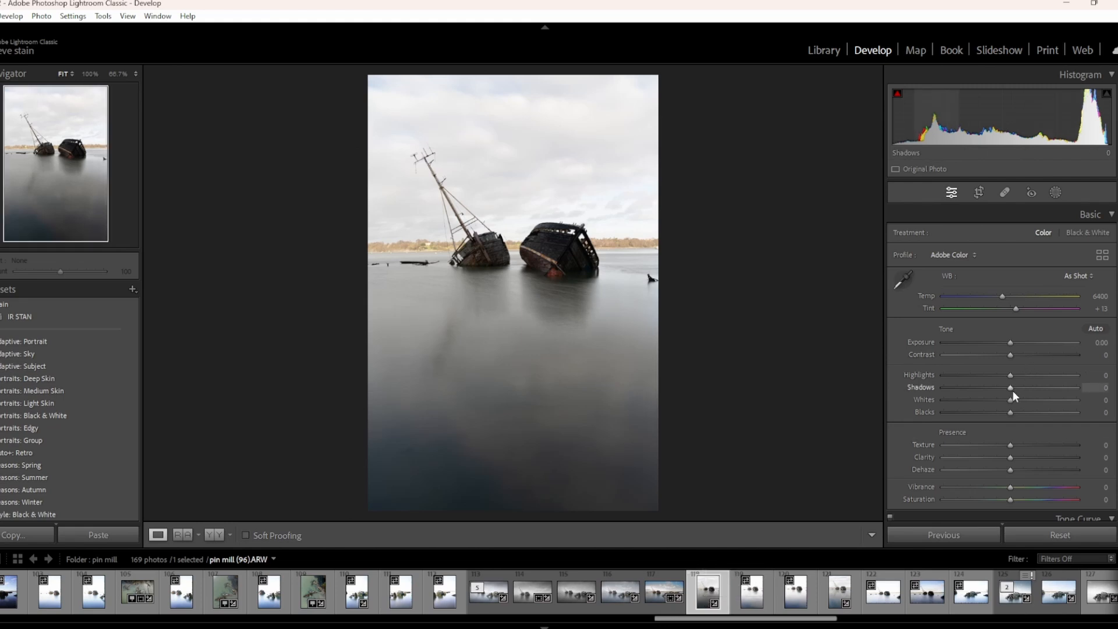
pyautogui.click(840, 593)
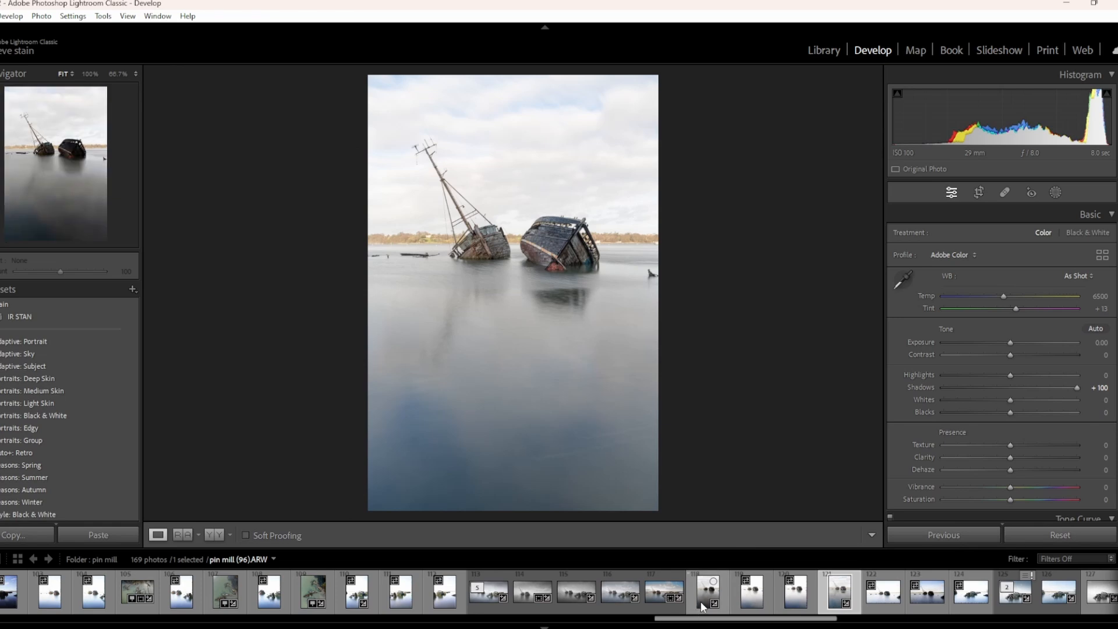
pyautogui.click(703, 598)
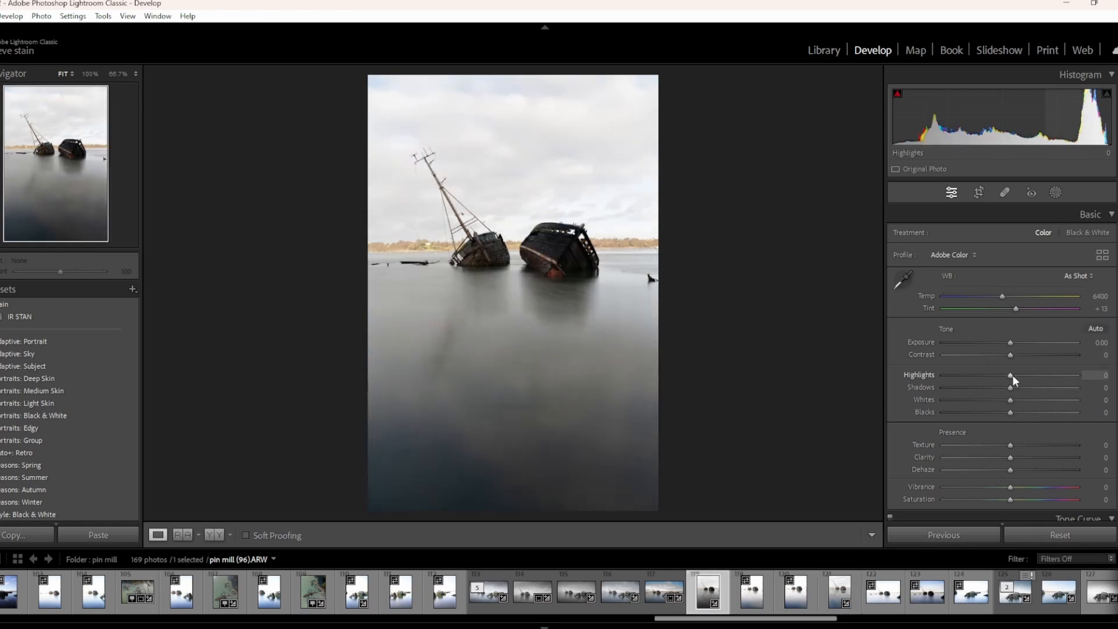
# Step: Set Highlights to -80 and Shadows to +72 on the photo pin mill (99)
pyautogui.moveTo(1011, 374); pyautogui.dragTo(927, 379)
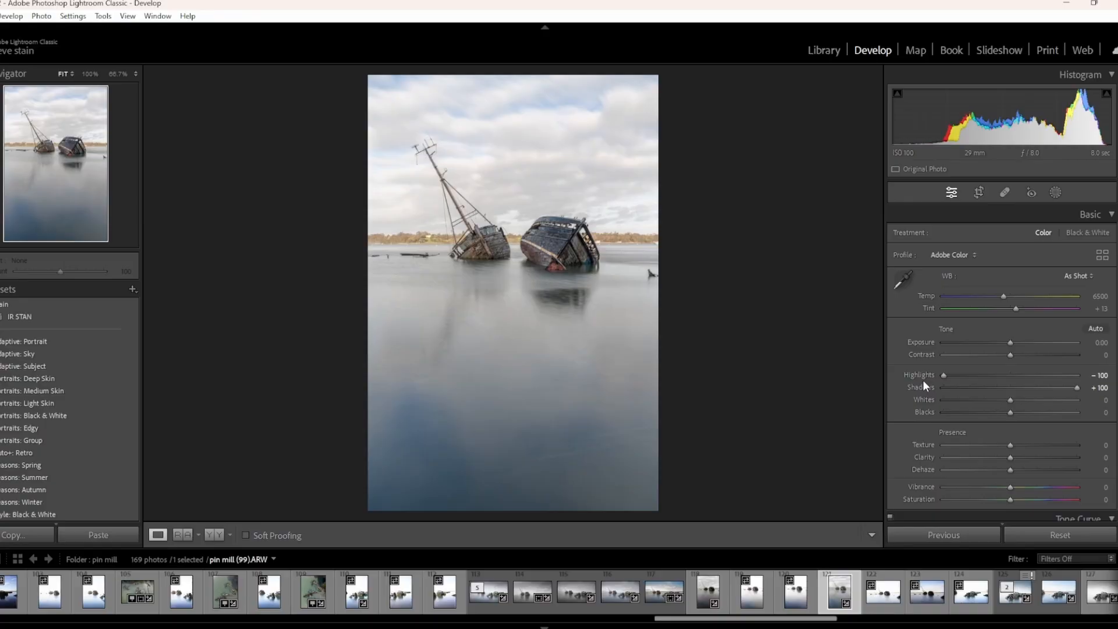
pyautogui.moveTo(1077, 385); pyautogui.dragTo(1057, 386)
pyautogui.moveTo(944, 375); pyautogui.dragTo(959, 372)
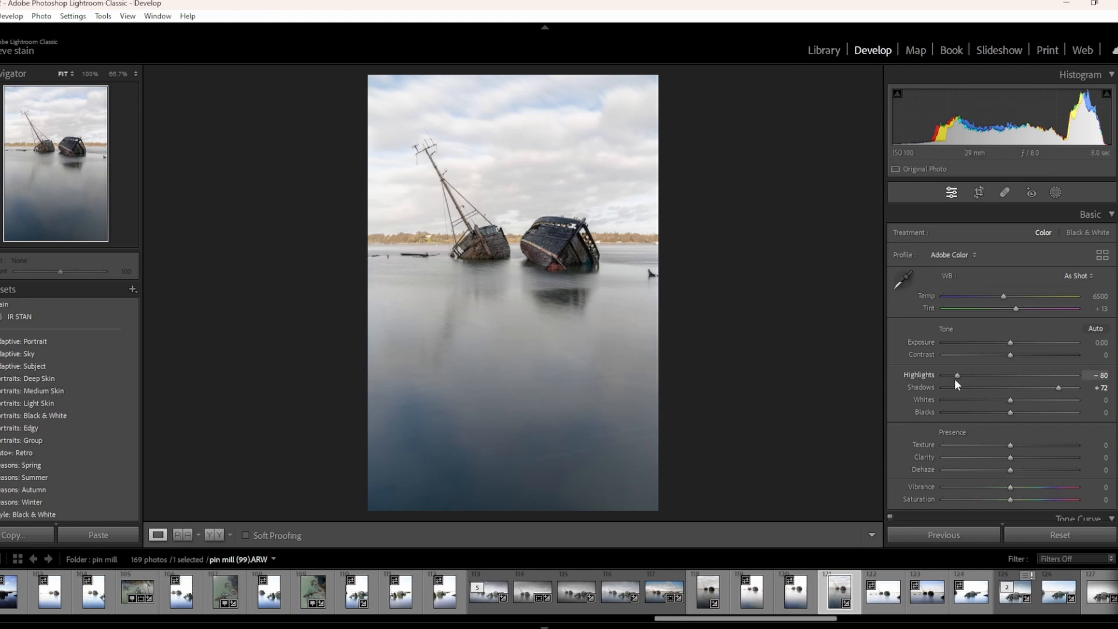
pyautogui.scroll(-10, 1098, 445)
pyautogui.scroll(-8, 1098, 445)
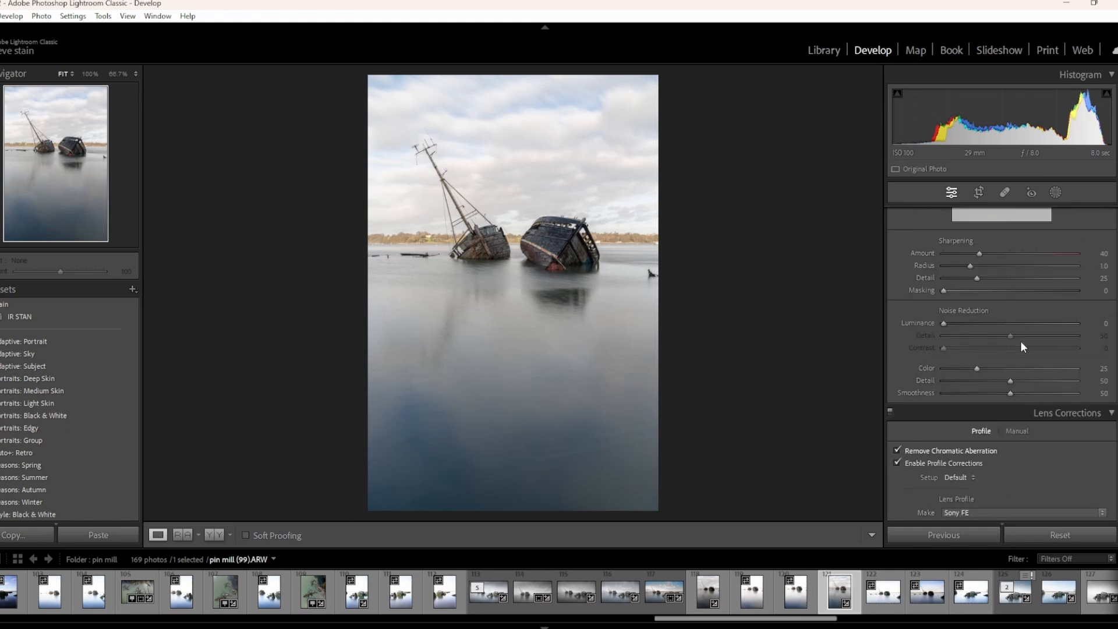
pyautogui.scroll(15, 1020, 341)
pyautogui.scroll(4, 1069, 208)
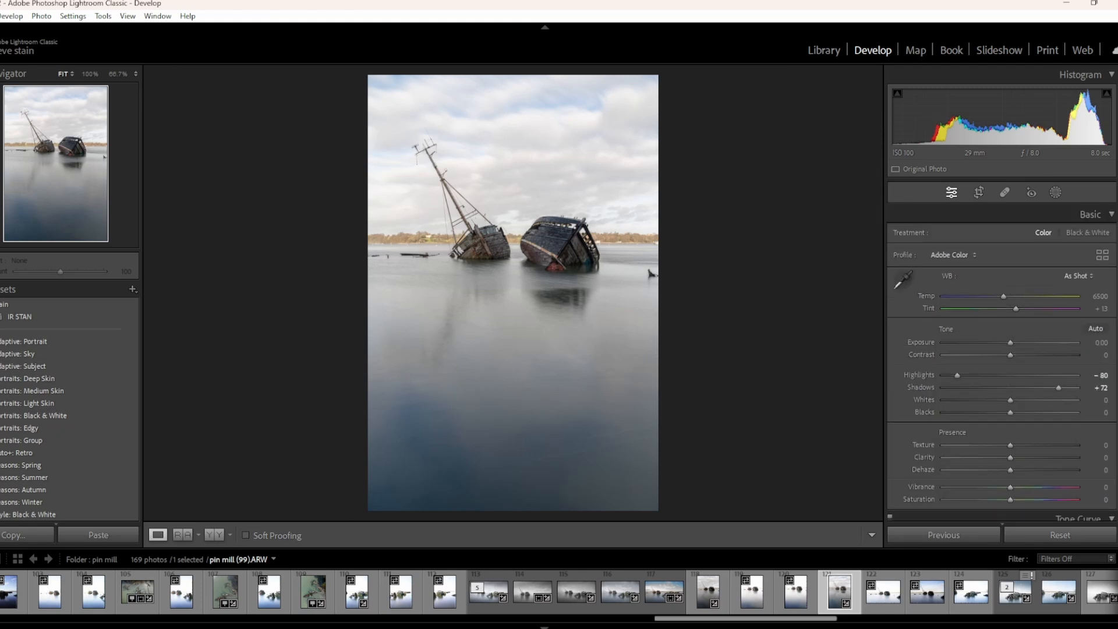
# Step: Send the adjusted pin mill (99) photo to Adobe Photoshop 2022 for editing
pyautogui.rightClick(485, 334)
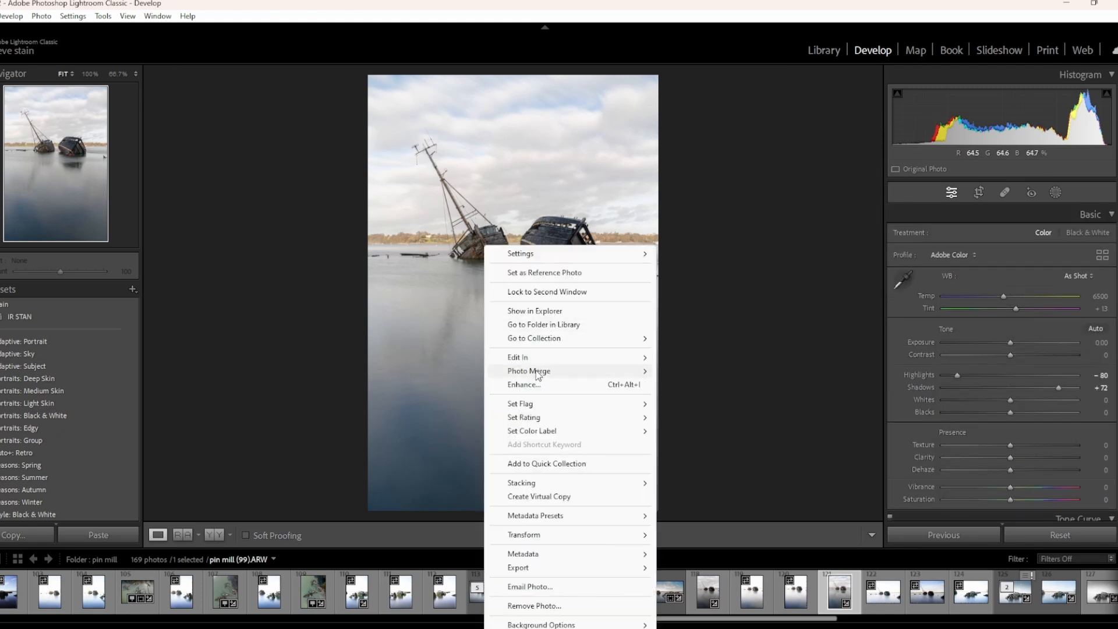
pyautogui.moveTo(547, 357)
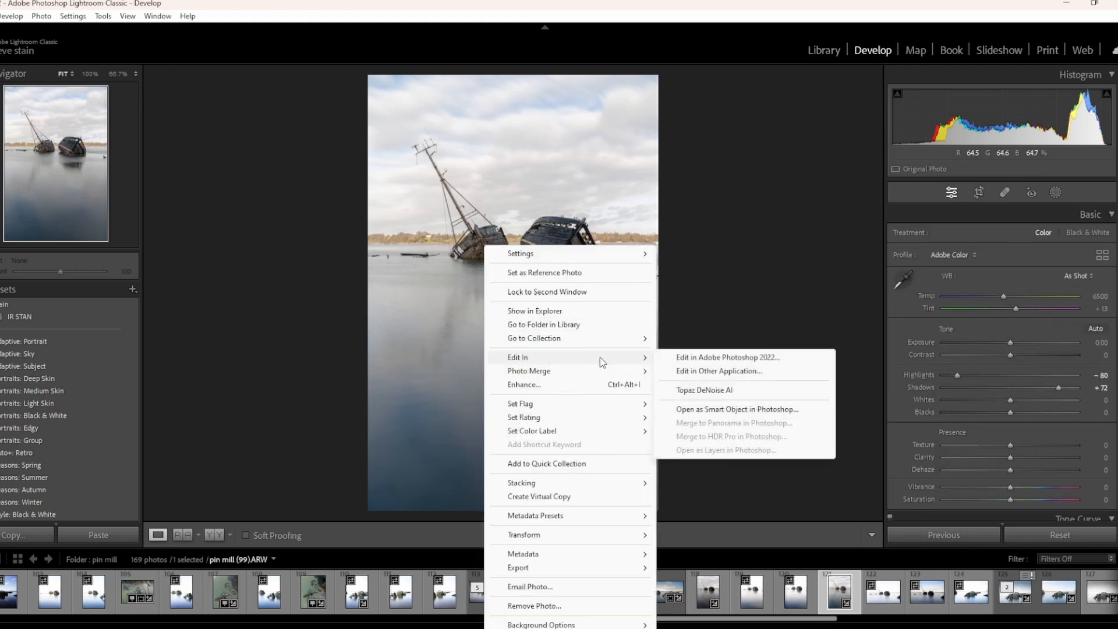
pyautogui.click(699, 359)
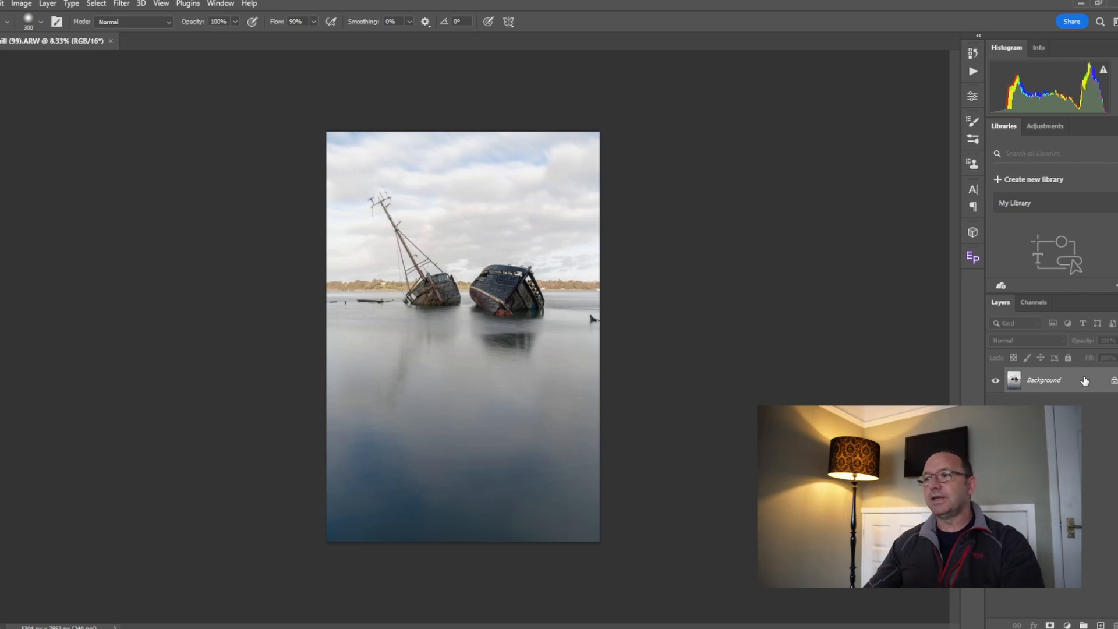
# Step: Duplicate the Background layer twice and leave only the topmost copy visible and selected
pyautogui.moveTo(1084, 380); pyautogui.dragTo(1064, 616)
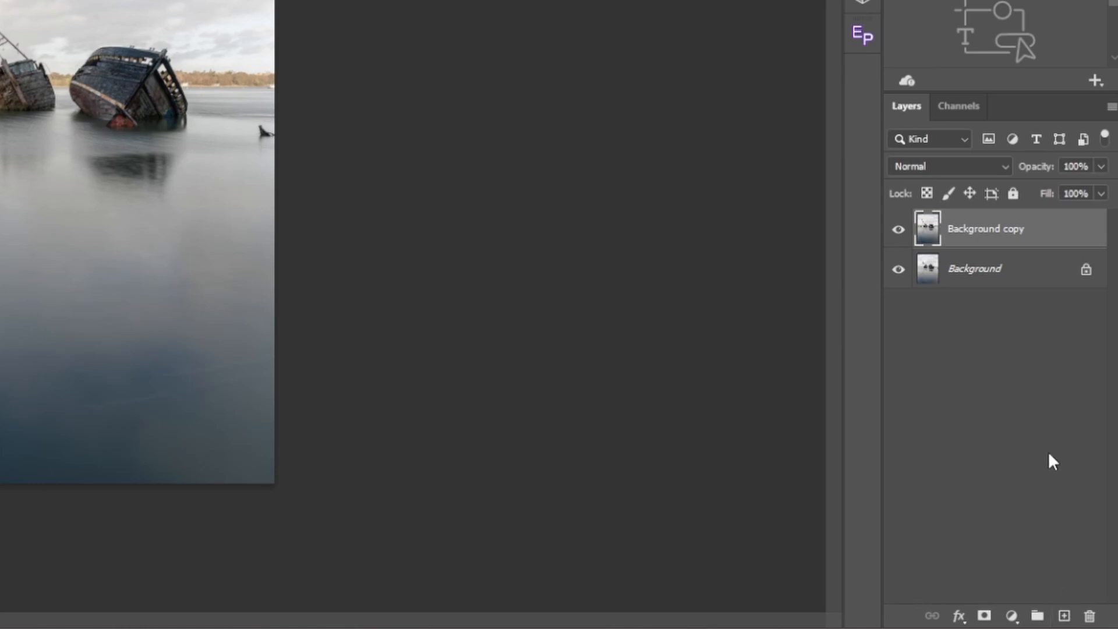
pyautogui.moveTo(1034, 283); pyautogui.dragTo(1100, 625)
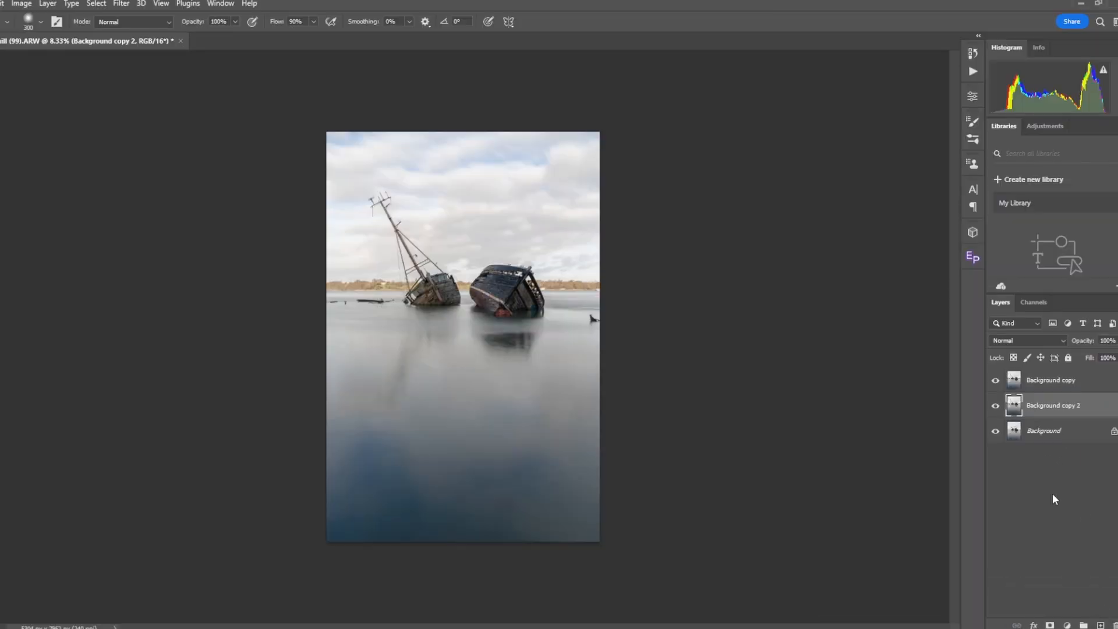
pyautogui.click(995, 430)
pyautogui.click(995, 405)
pyautogui.click(1045, 381)
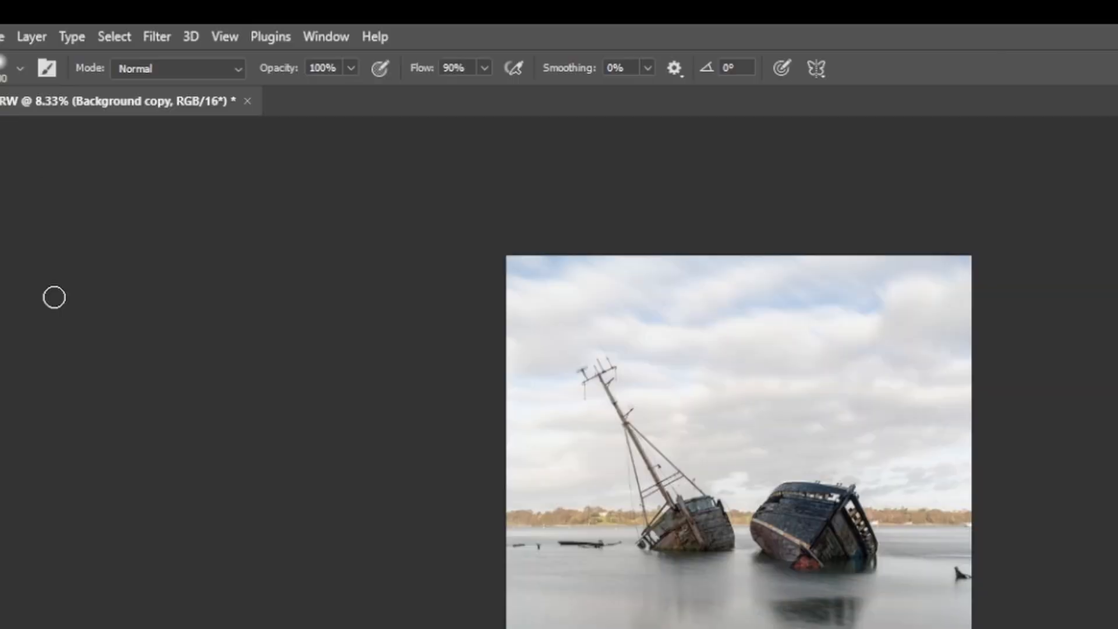
# Step: Select the sky automatically on the Background copy layer and copy the selected area
pyautogui.click(124, 36)
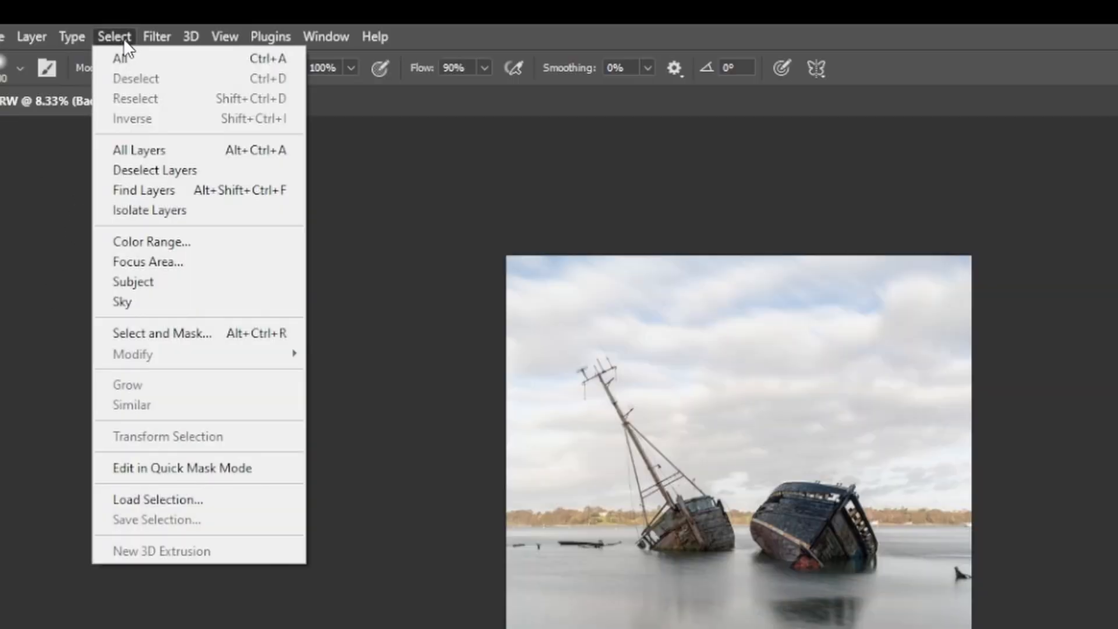
pyautogui.click(124, 298)
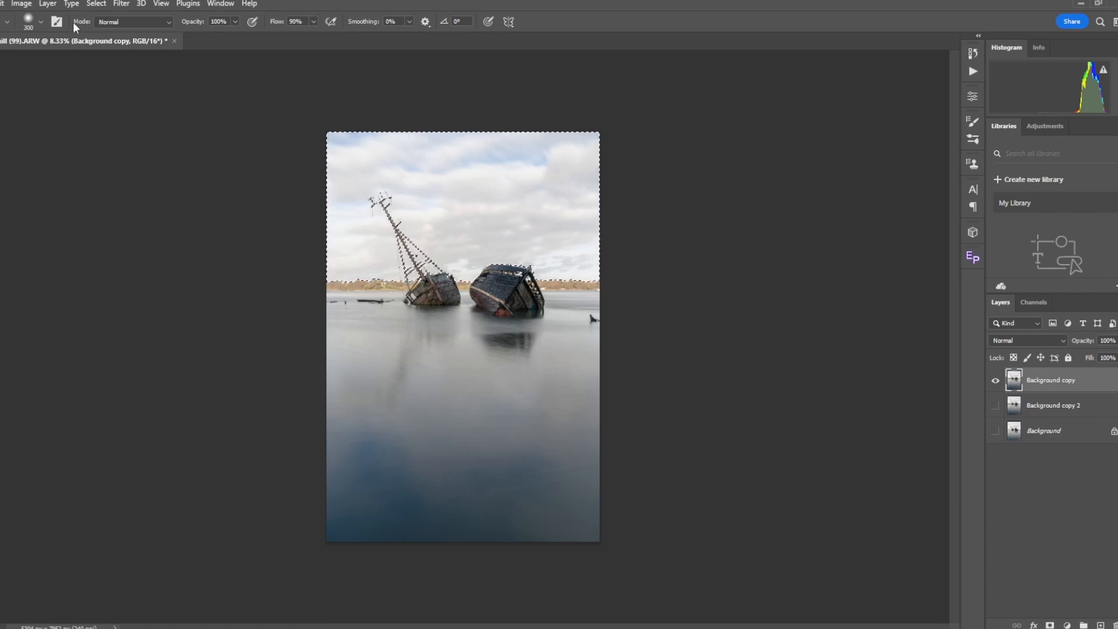
pyautogui.click(3, 4)
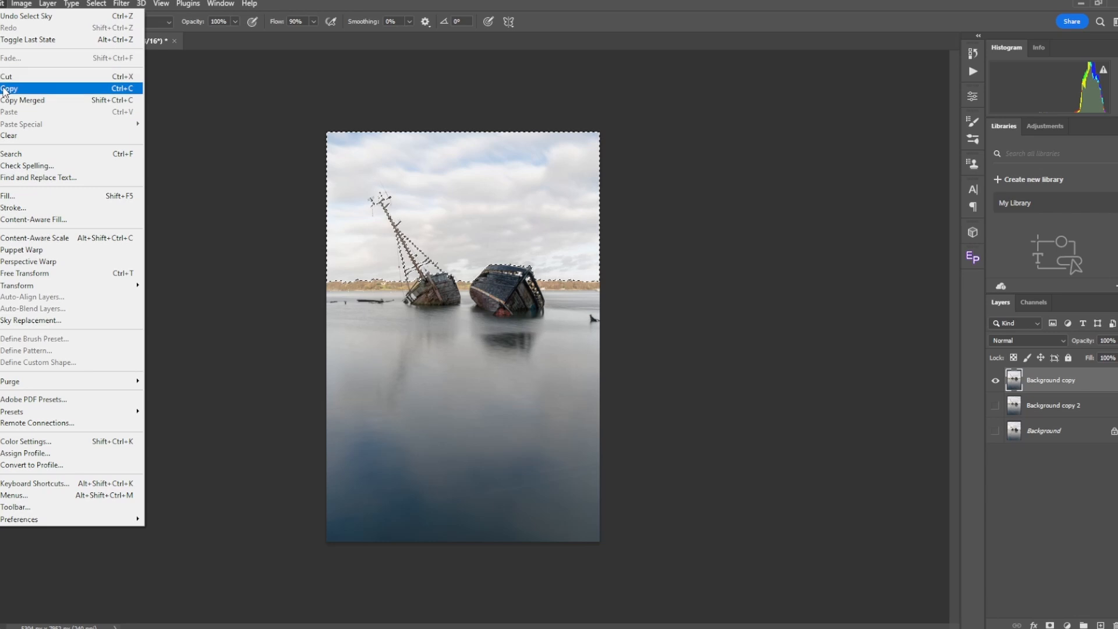
pyautogui.click(5, 90)
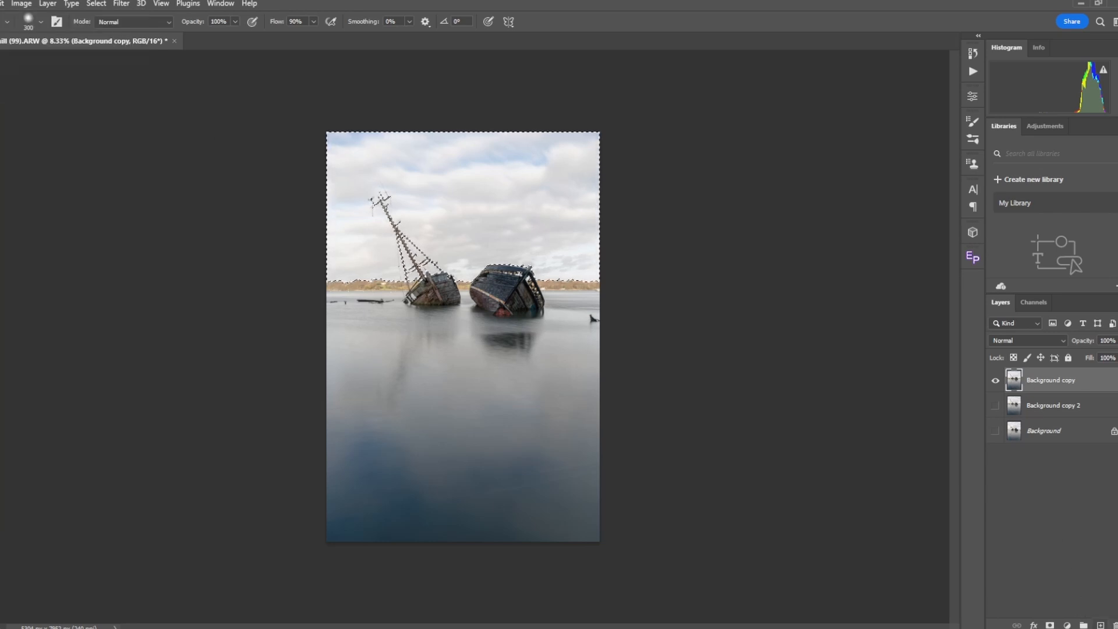
# Step: Paste the copied sky into a new layer and inspect it alone by briefly hiding the Background copy layer
pyautogui.click(1101, 625)
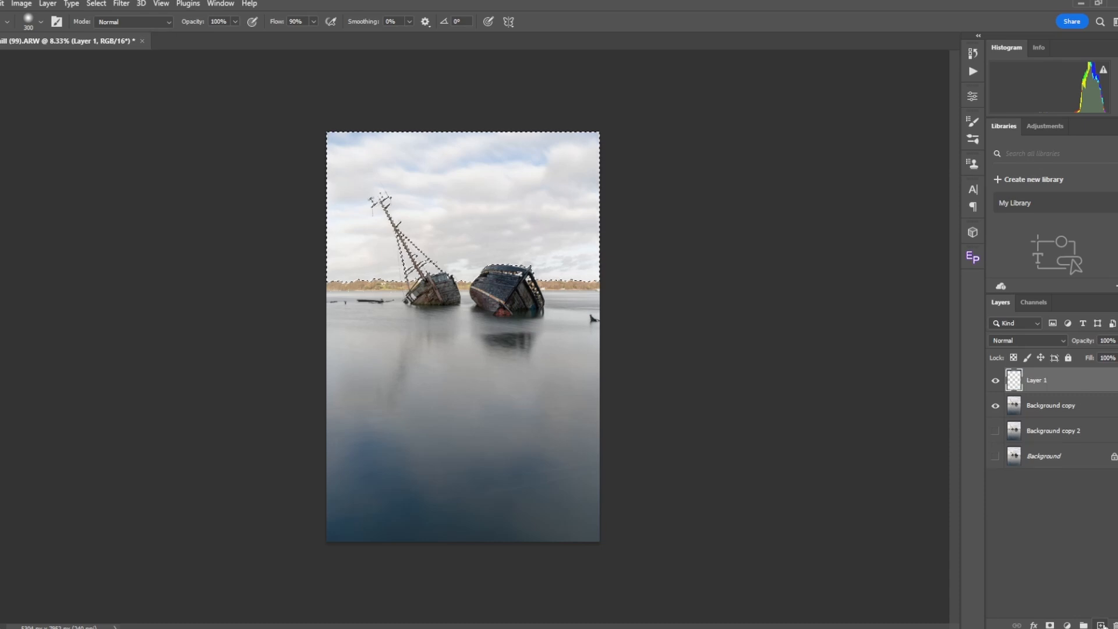
pyautogui.click(2, 4)
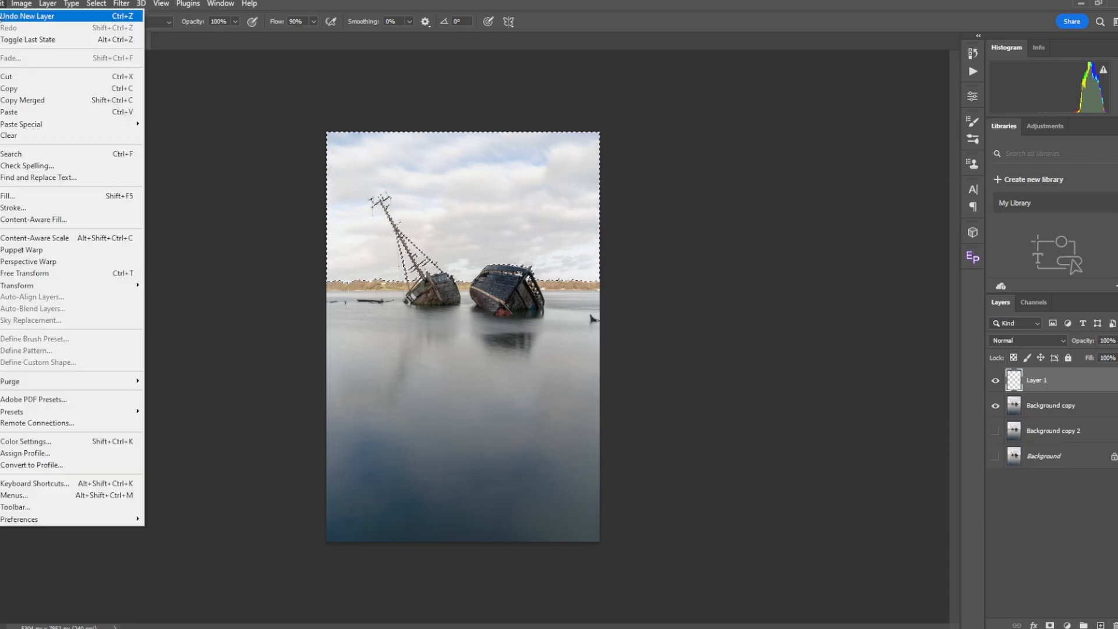
pyautogui.click(69, 108)
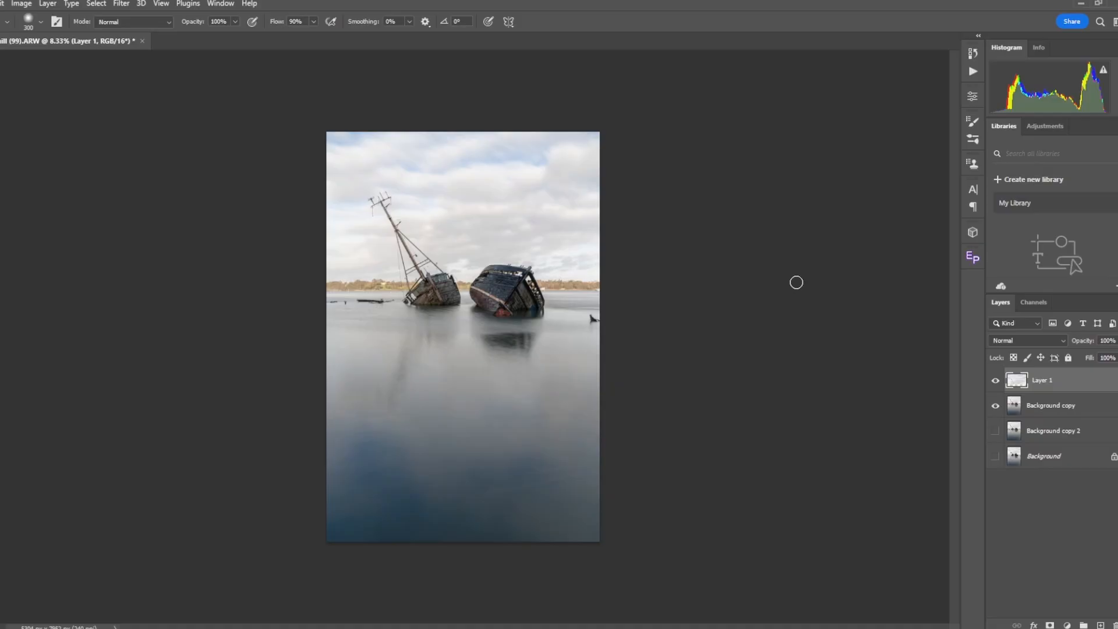
pyautogui.click(995, 406)
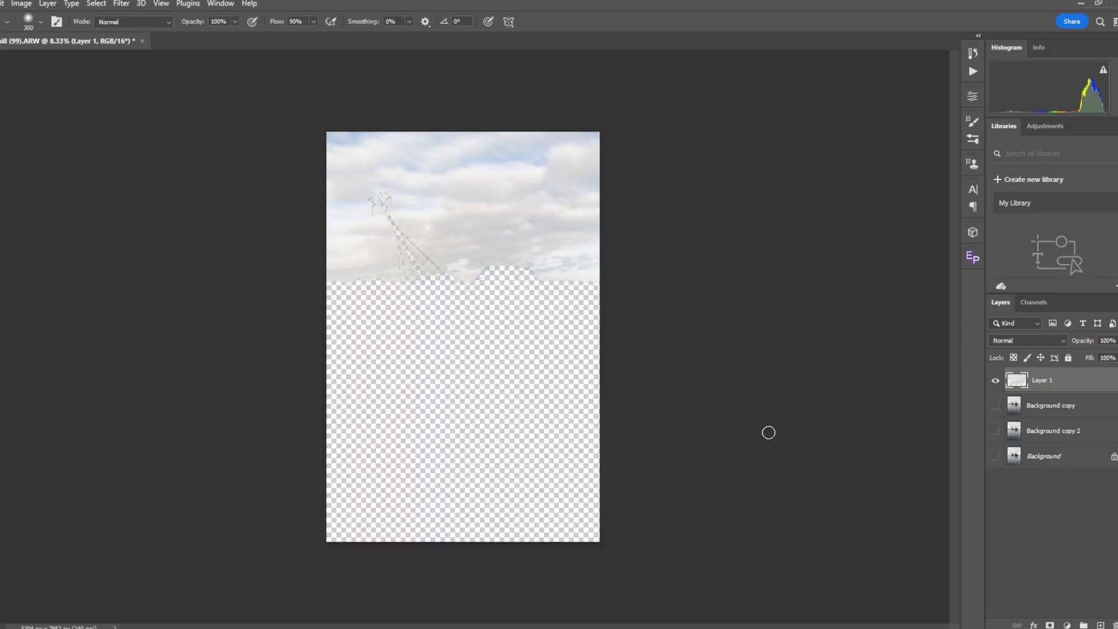
pyautogui.click(996, 406)
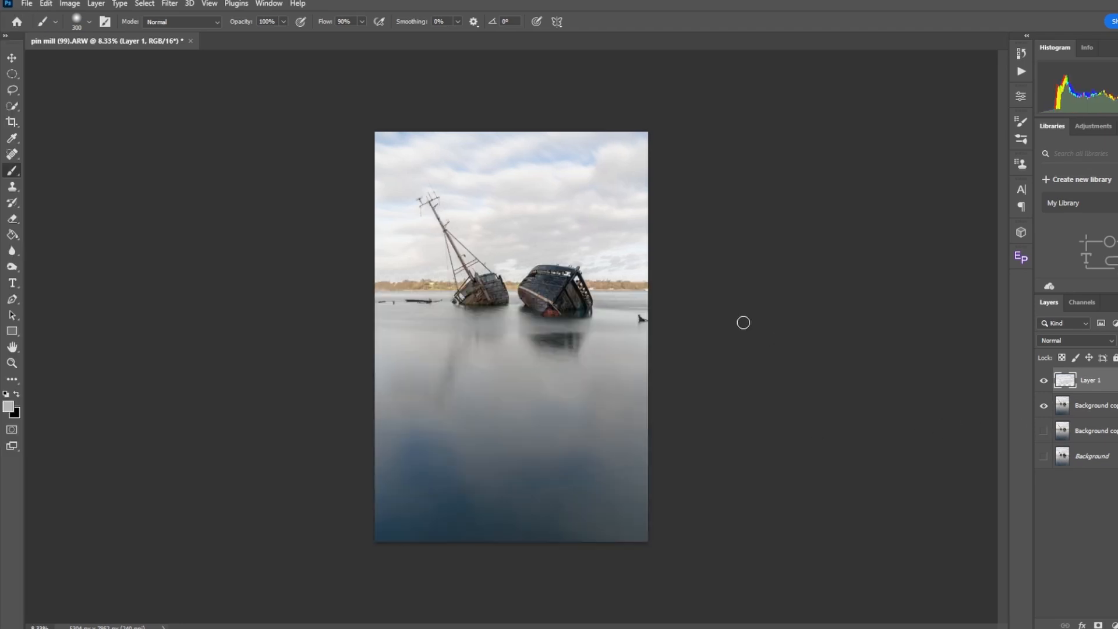
# Step: Delete the pasted sky layer, Layer 1
pyautogui.rightClick(1089, 380)
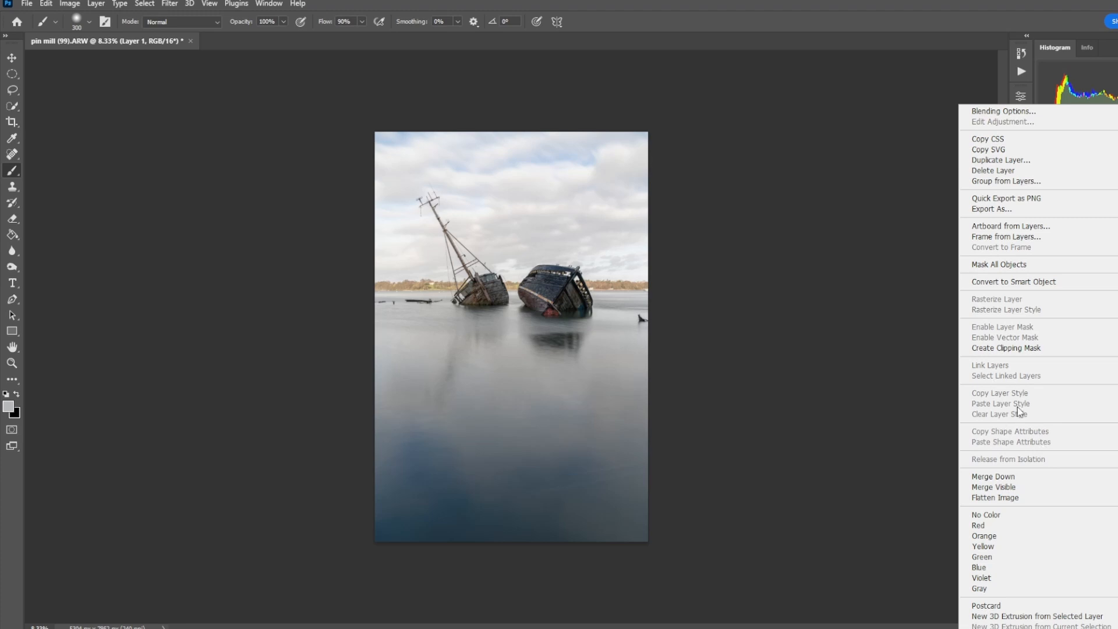
pyautogui.click(805, 371)
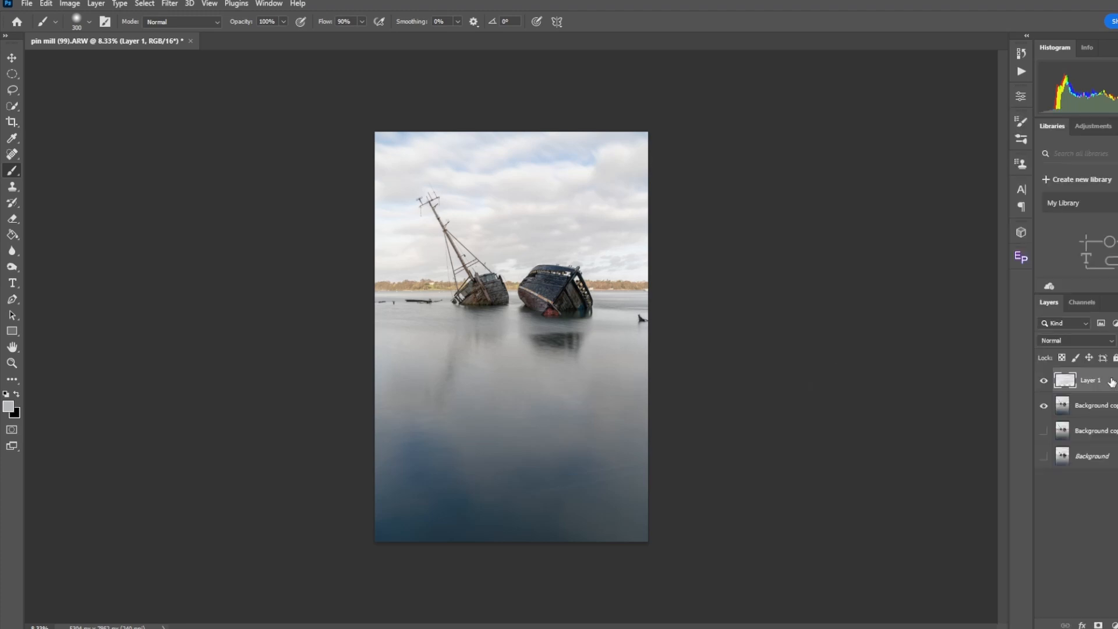
pyautogui.press('Delete')
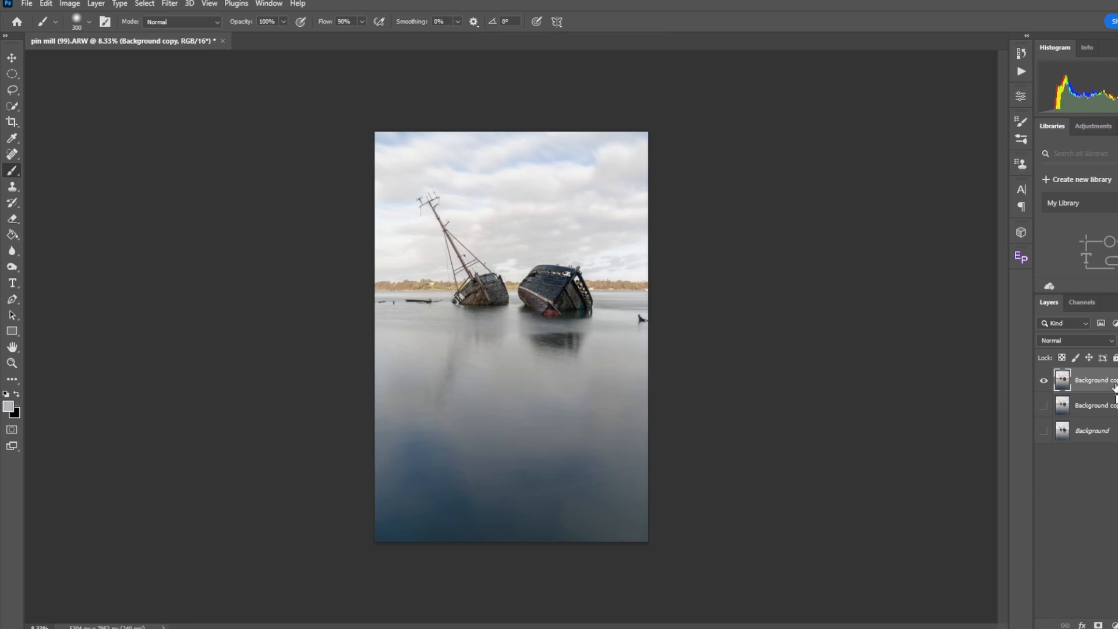
# Step: Duplicate the Background copy layer and outline the tilted boat's mast and rigging on the duplicate with the Lasso tool
pyautogui.moveTo(1115, 387); pyautogui.dragTo(1109, 625)
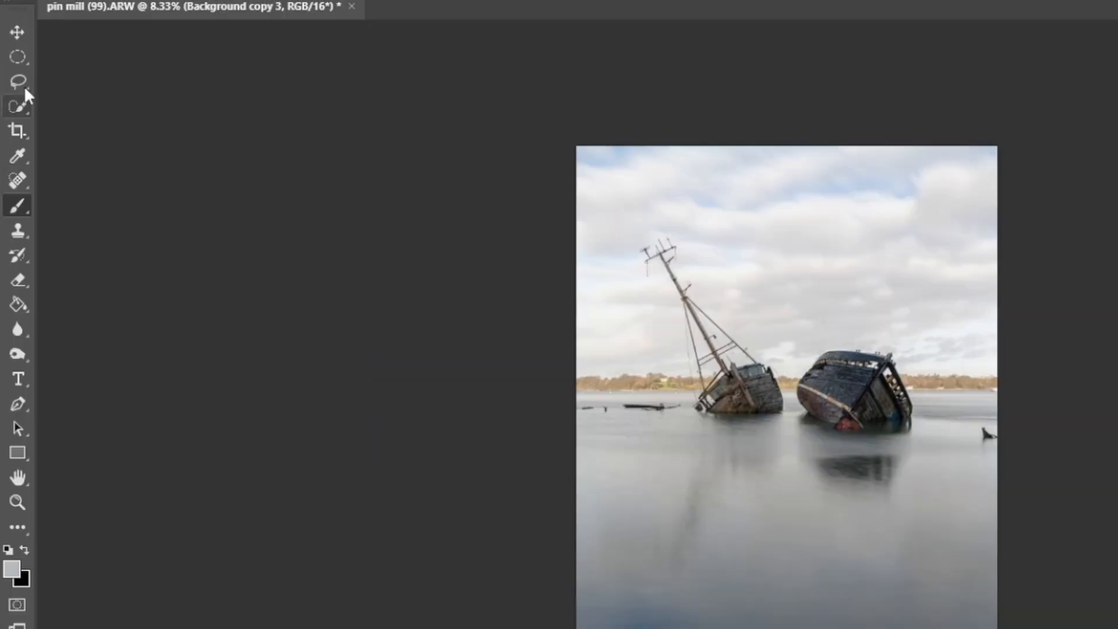
pyautogui.click(20, 80)
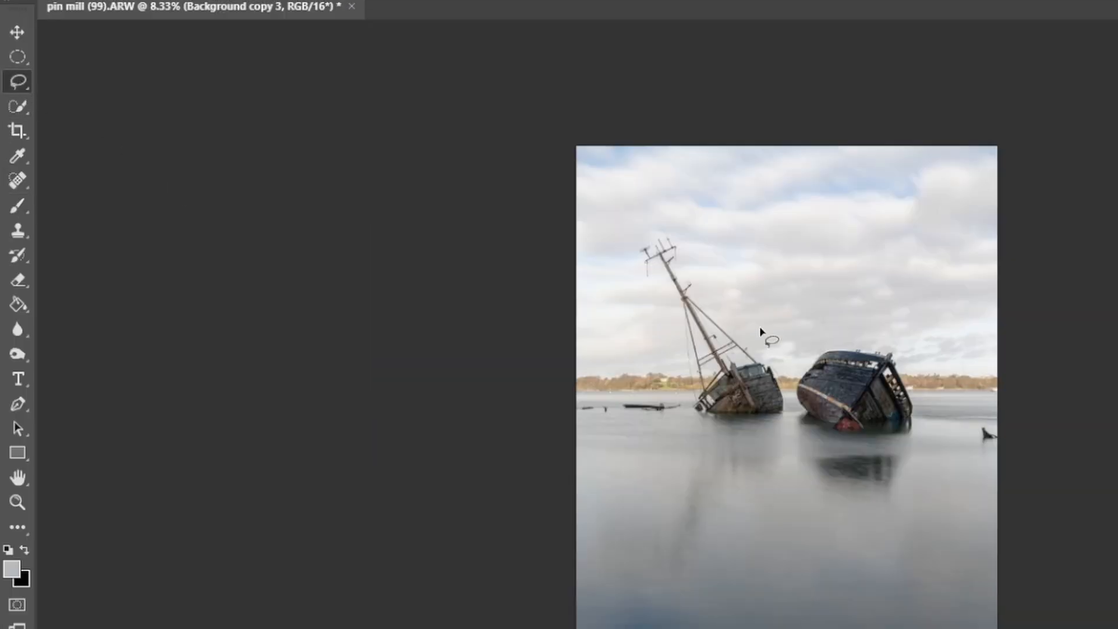
pyautogui.moveTo(773, 345)
pyautogui.mouseDown()
pyautogui.moveTo(643, 353)
pyautogui.moveTo(625, 263)
pyautogui.moveTo(725, 275)
pyautogui.moveTo(770, 343)
pyautogui.mouseUp()
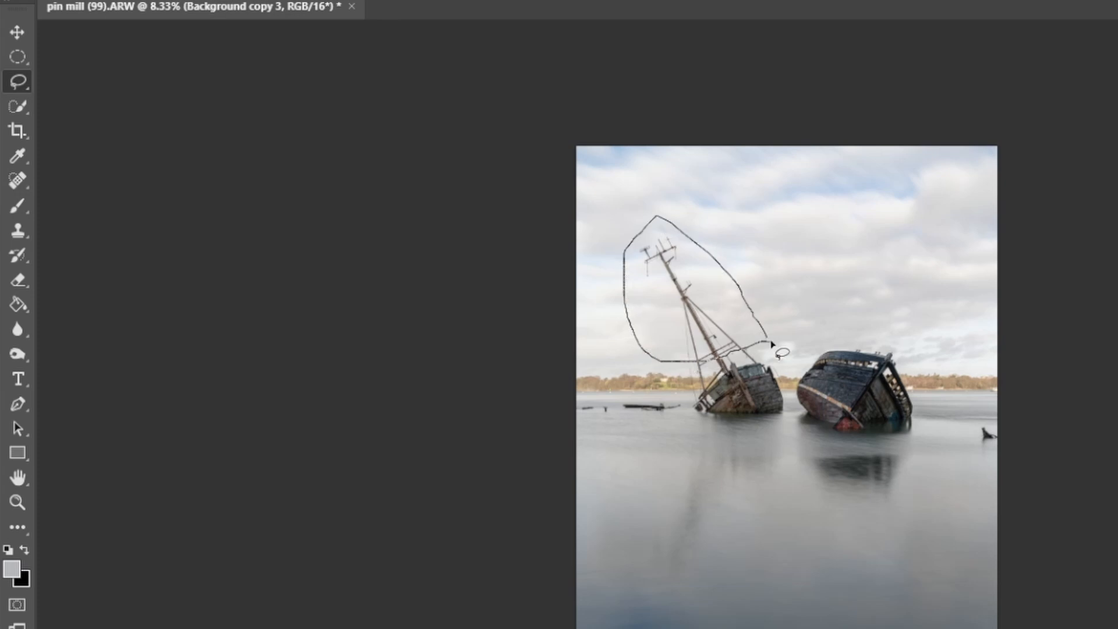
# Step: Fill the lassoed mast area with Content-Aware Fill, output the result to a new layer, and clear the selection
pyautogui.rightClick(694, 315)
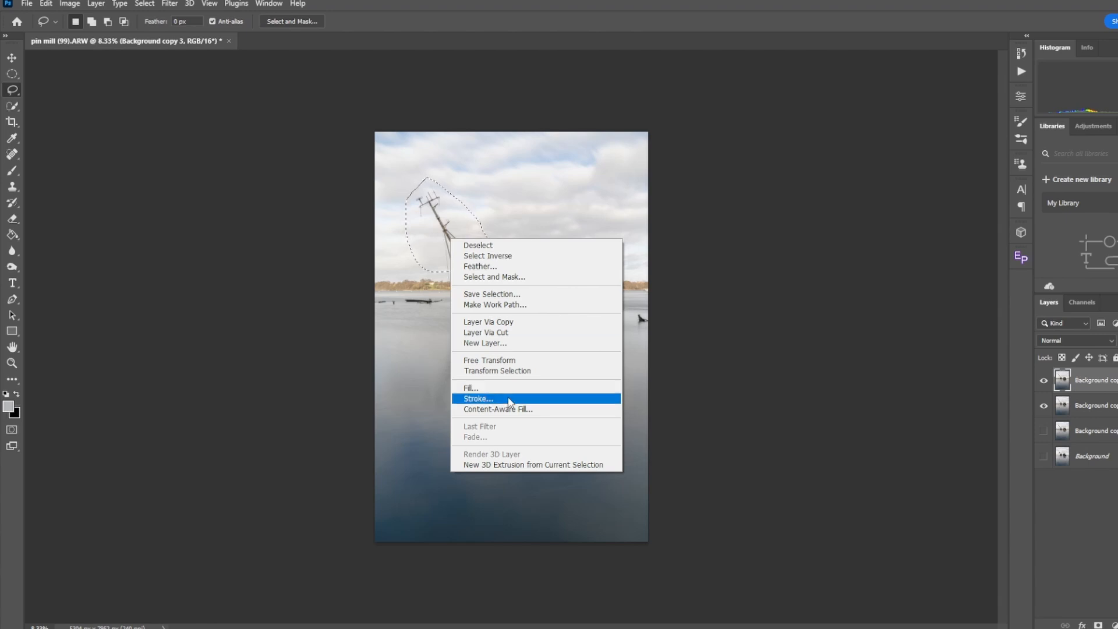
pyautogui.click(495, 409)
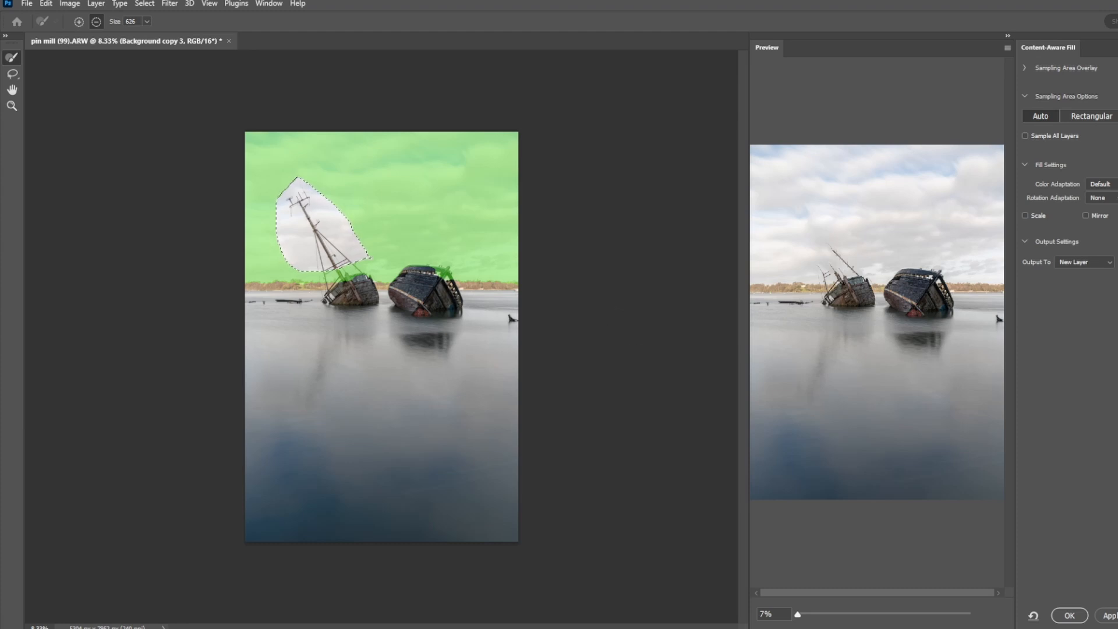
pyautogui.click(1108, 615)
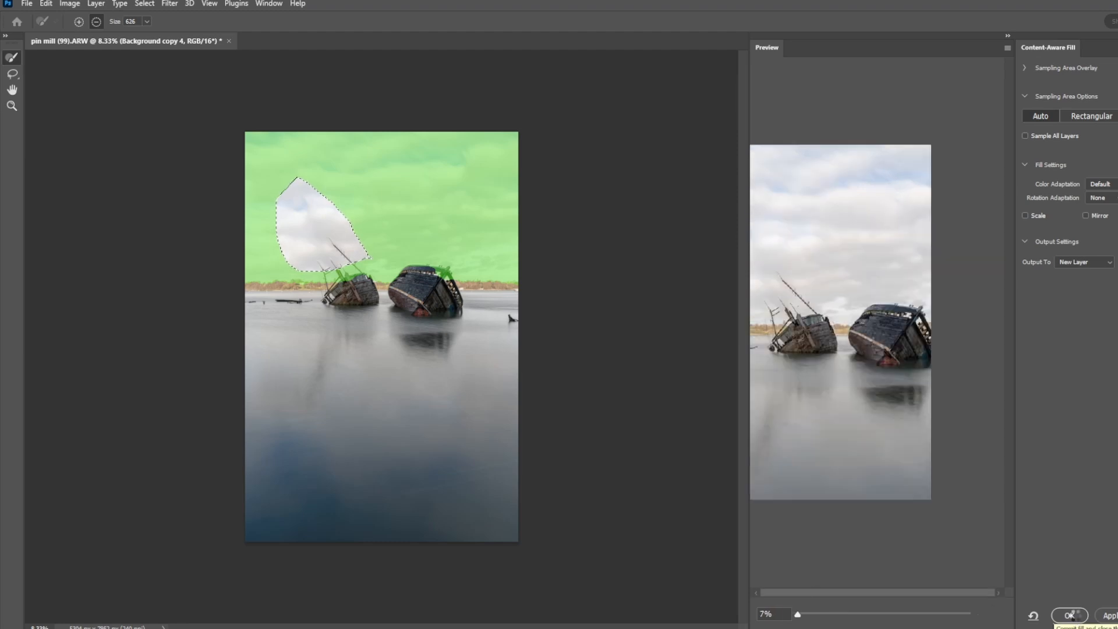
pyautogui.click(1070, 615)
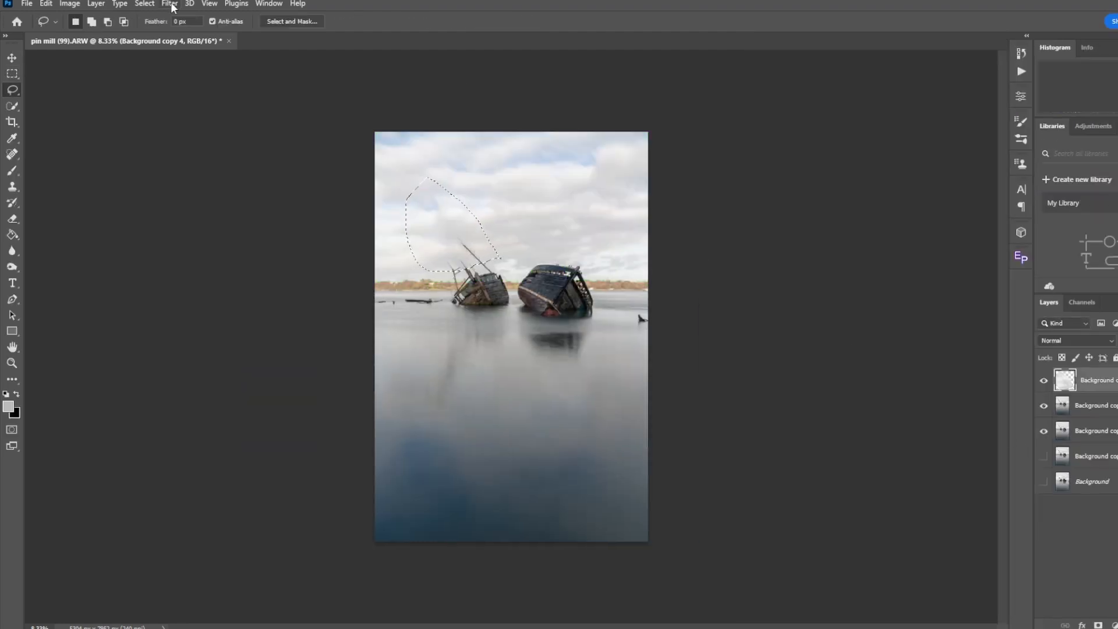
pyautogui.click(145, 3)
pyautogui.click(154, 27)
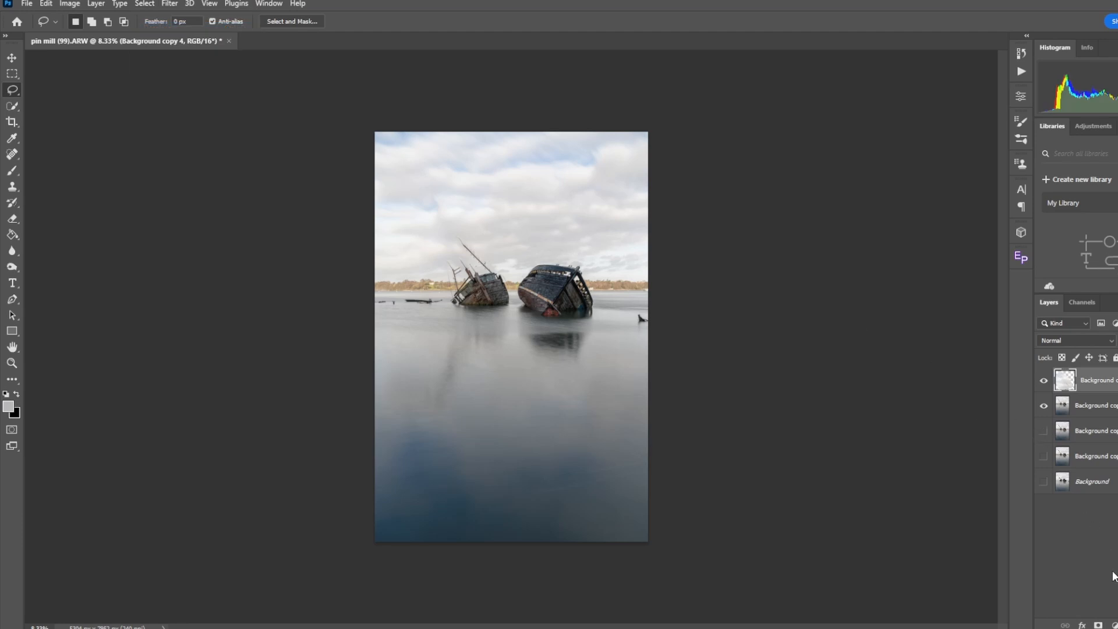
# Step: Merge the fill layer with Background copy 3 and compare the merged layer with the original by toggling its visibility
pyautogui.rightClick(1112, 410)
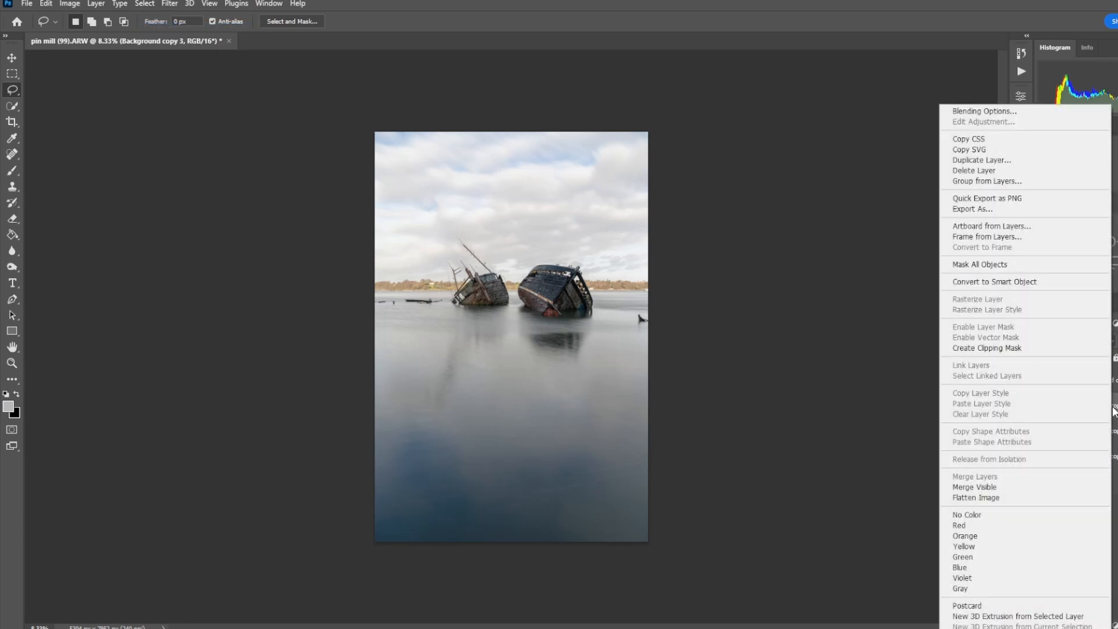
pyautogui.click(1021, 491)
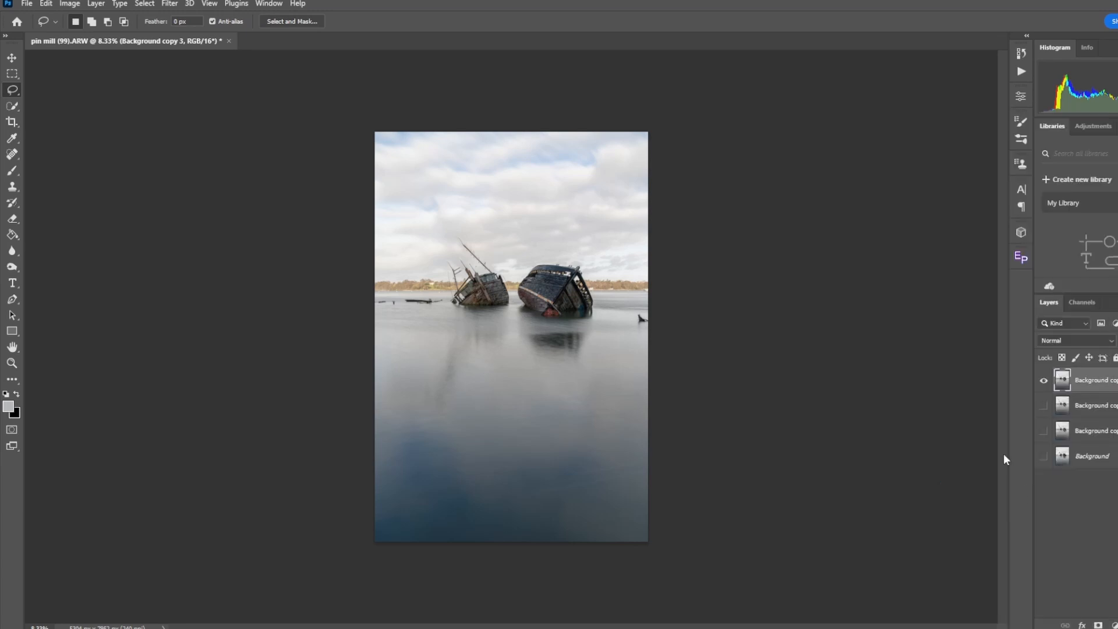
pyautogui.click(1045, 389)
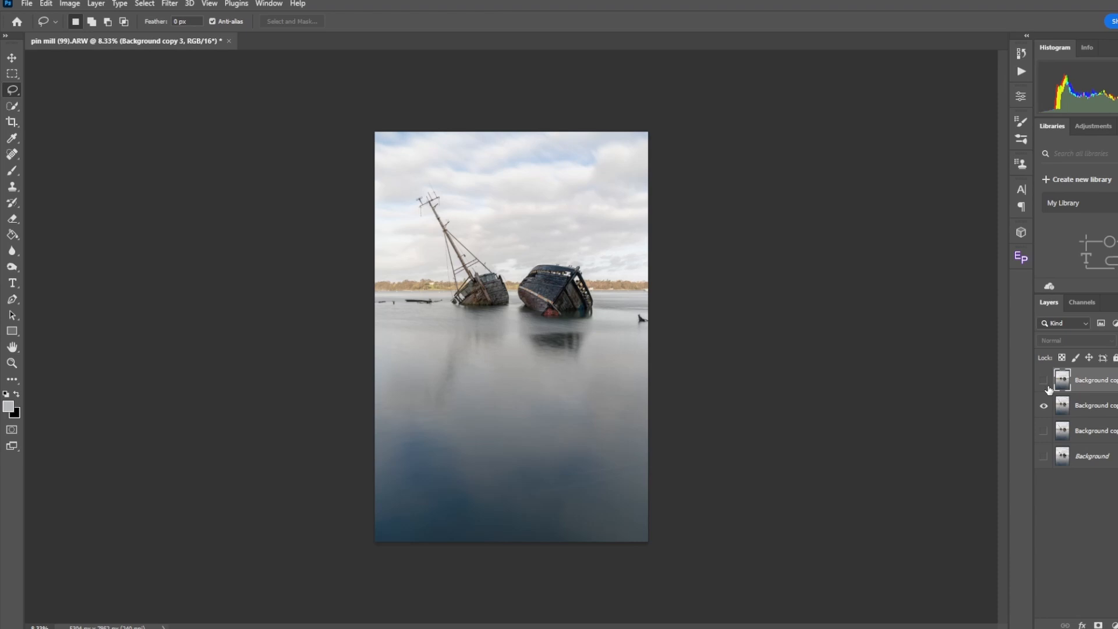
pyautogui.click(1043, 381)
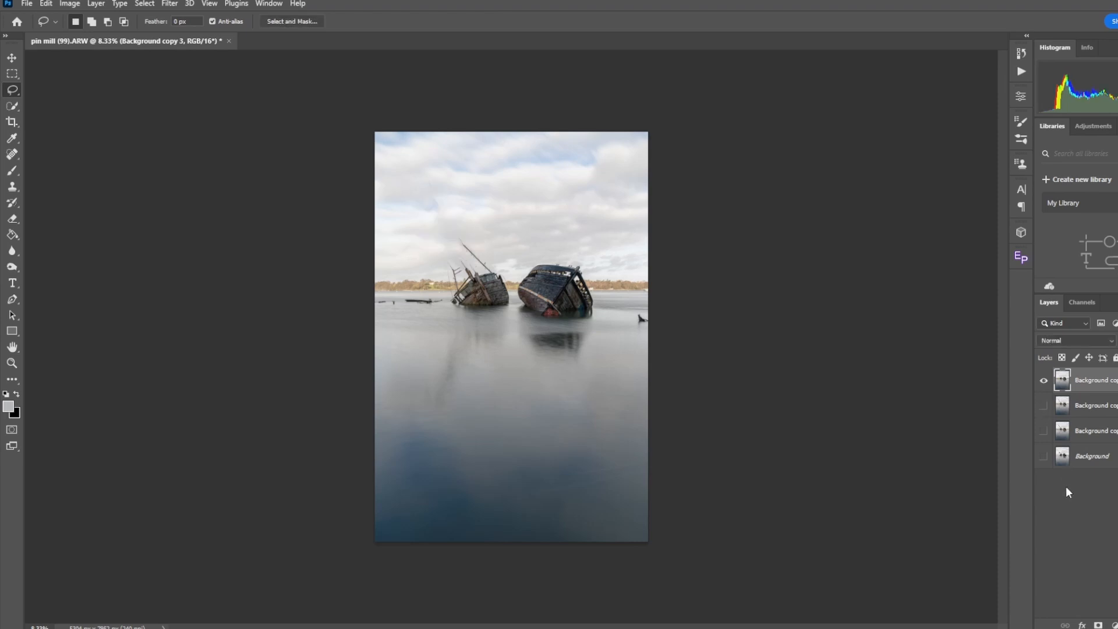
# Step: Remove the leftover diagonal spar above the tilted boat with the content-aware Spot Healing Brush
pyautogui.click(12, 363)
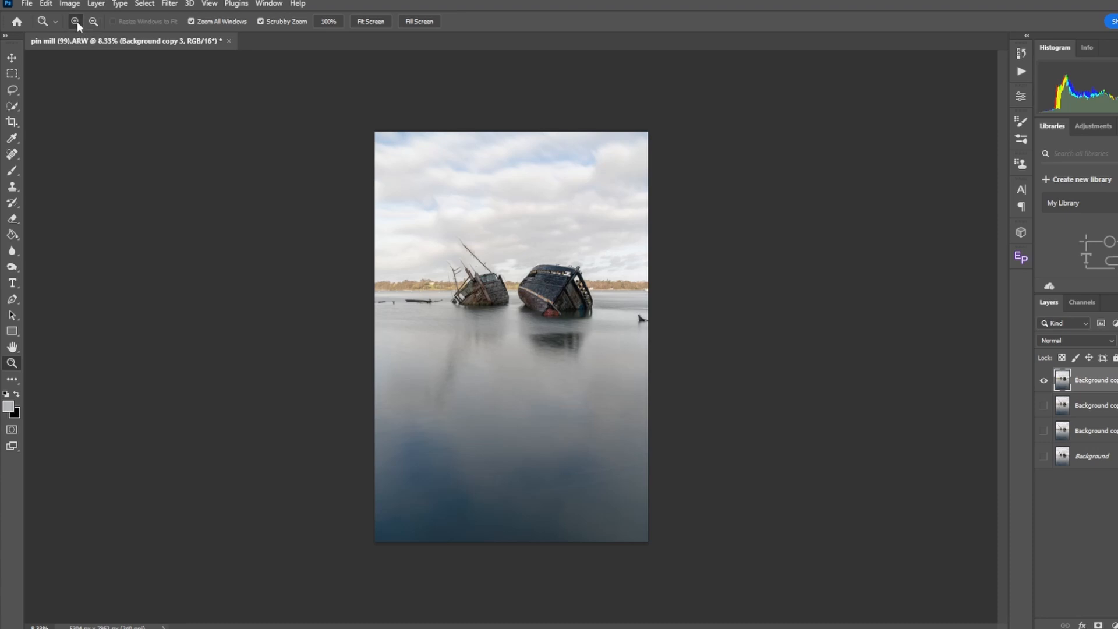
pyautogui.click(461, 258)
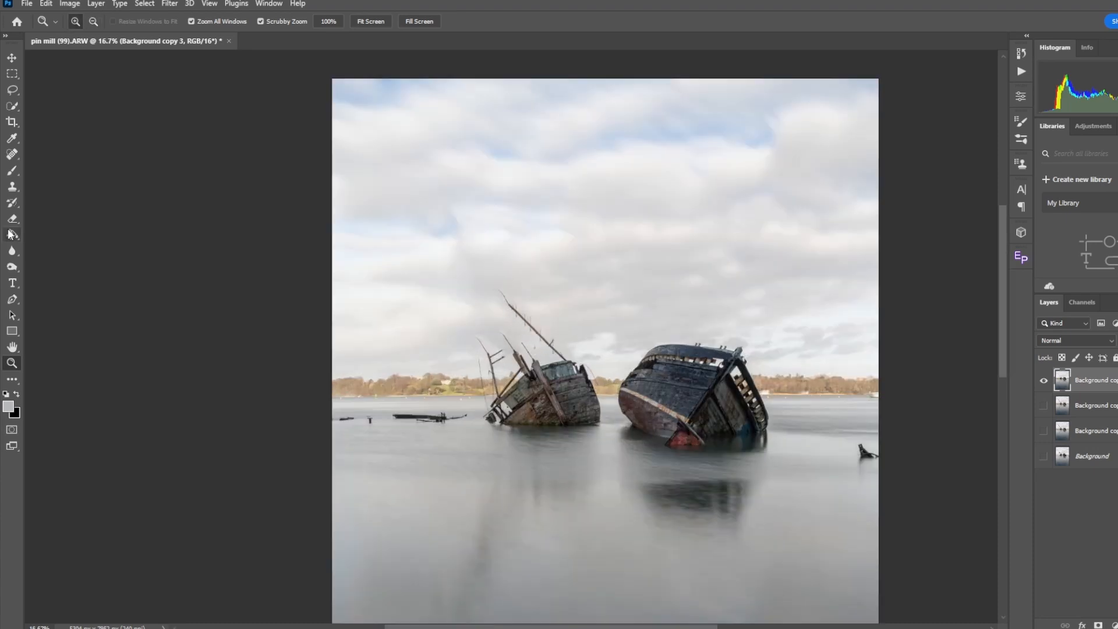
pyautogui.click(13, 154)
pyautogui.moveTo(502, 289); pyautogui.dragTo(558, 350)
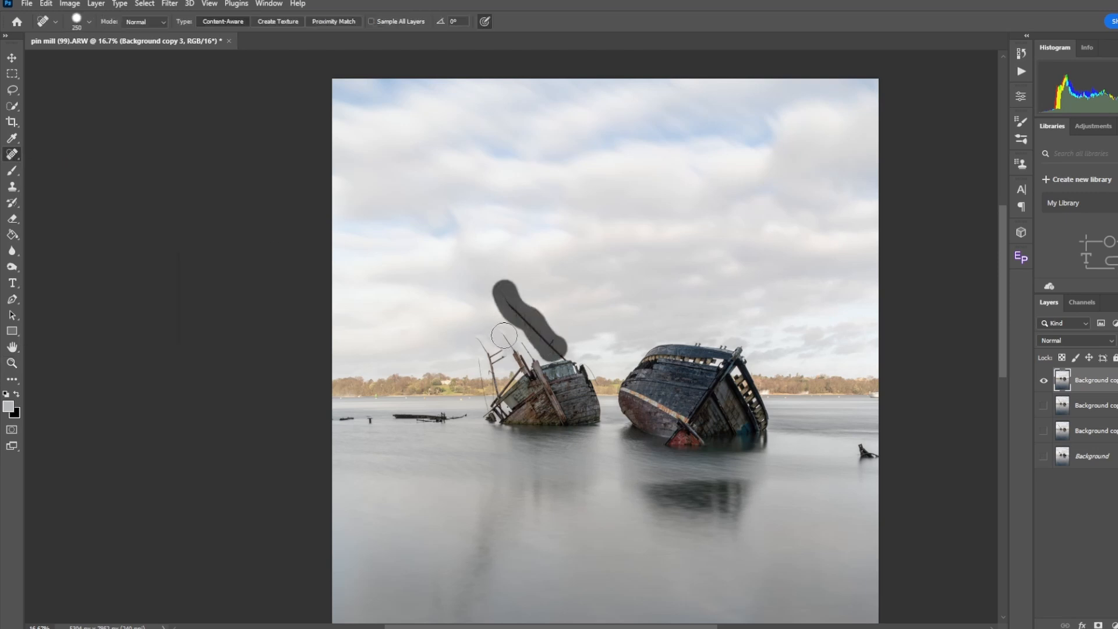
pyautogui.click(499, 332)
pyautogui.click(473, 340)
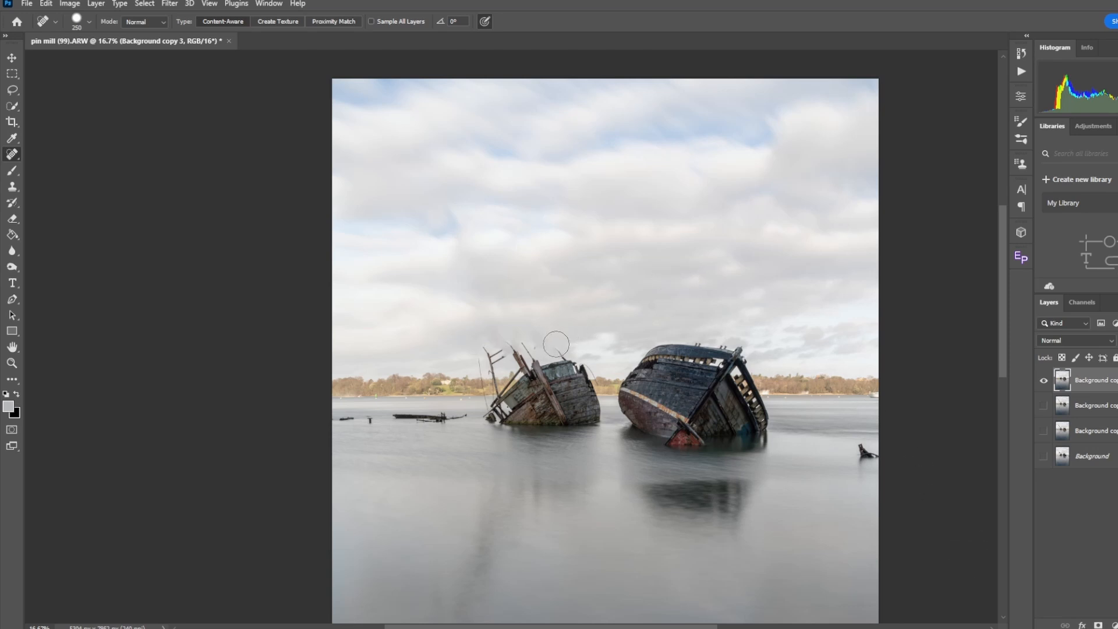
# Step: Heal away the remaining rigging tips and smudges in the sky just above the tilted boat
pyautogui.click(554, 343)
pyautogui.click(529, 339)
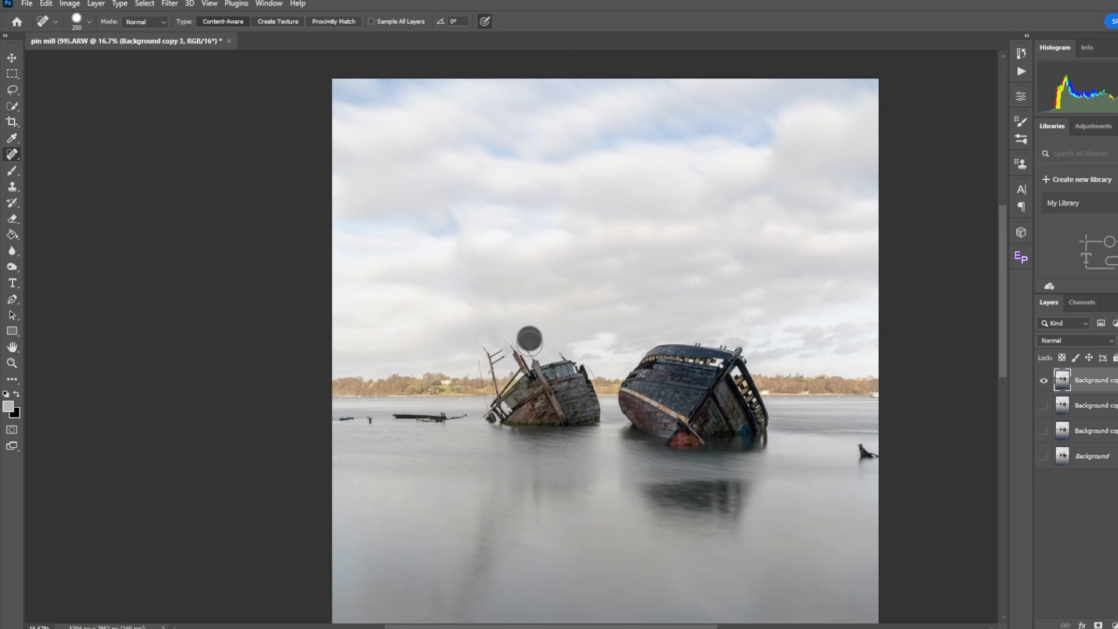
pyautogui.click(505, 337)
pyautogui.moveTo(485, 344)
pyautogui.mouseDown()
pyautogui.moveTo(495, 353)
pyautogui.moveTo(482, 355)
pyautogui.moveTo(546, 344)
pyautogui.mouseUp()
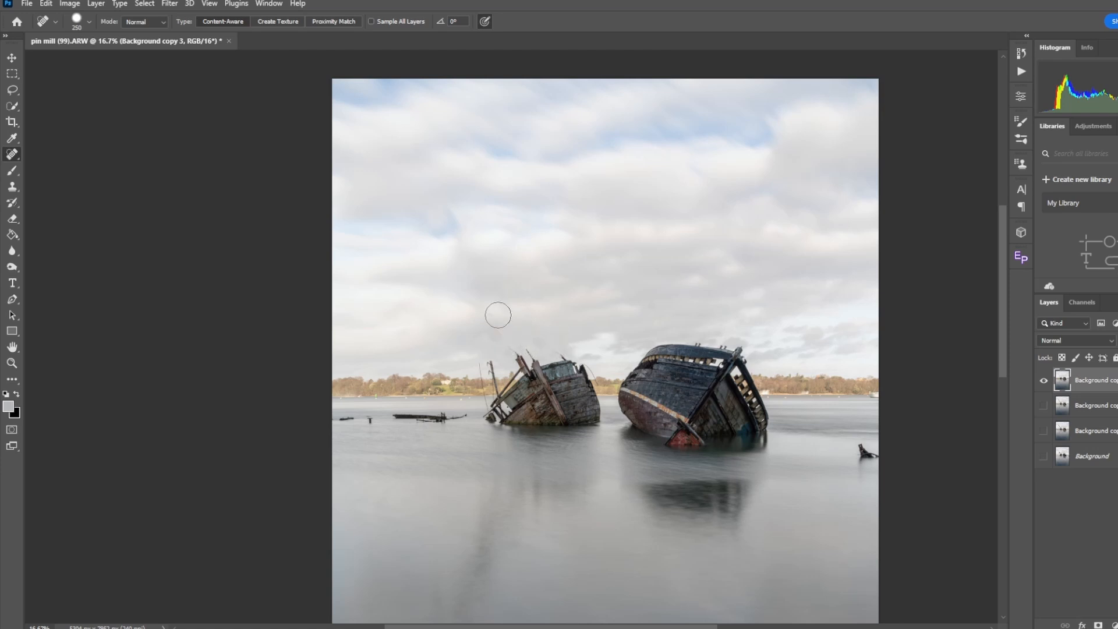
pyautogui.click(490, 357)
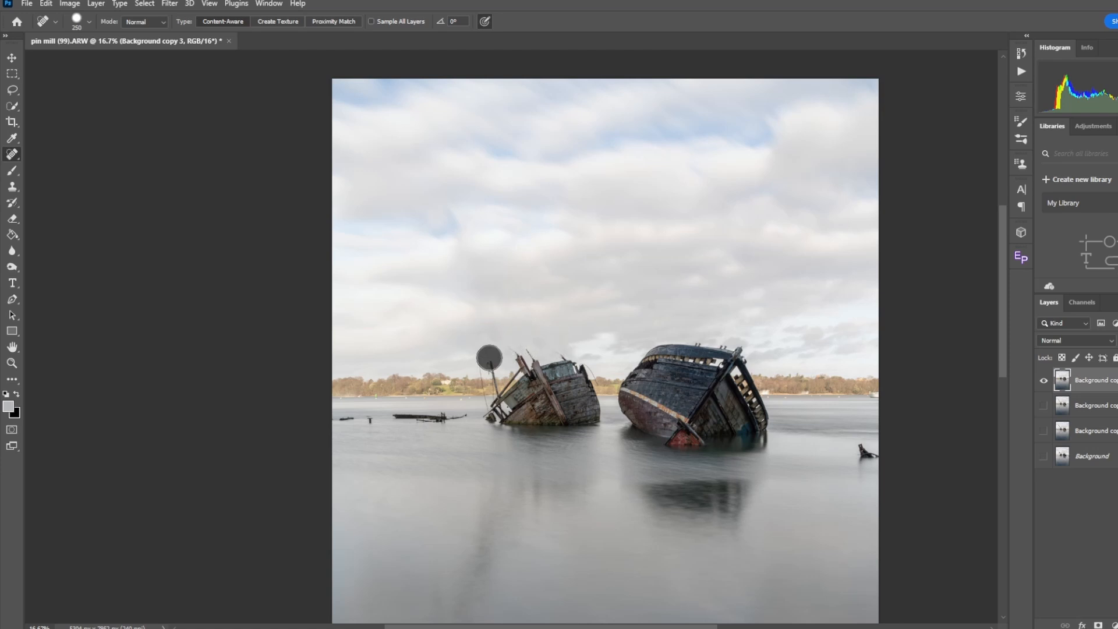
pyautogui.click(480, 362)
# Step: Select the sky automatically on the retouched Background copy 3 layer and copy the selected area
pyautogui.click(143, 4)
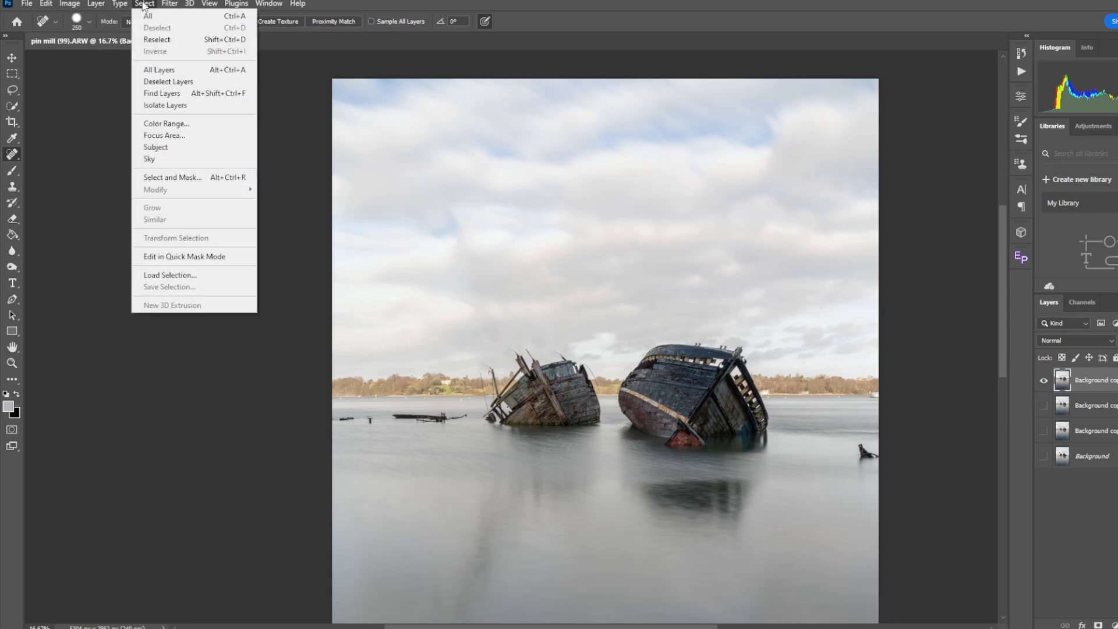
pyautogui.click(149, 158)
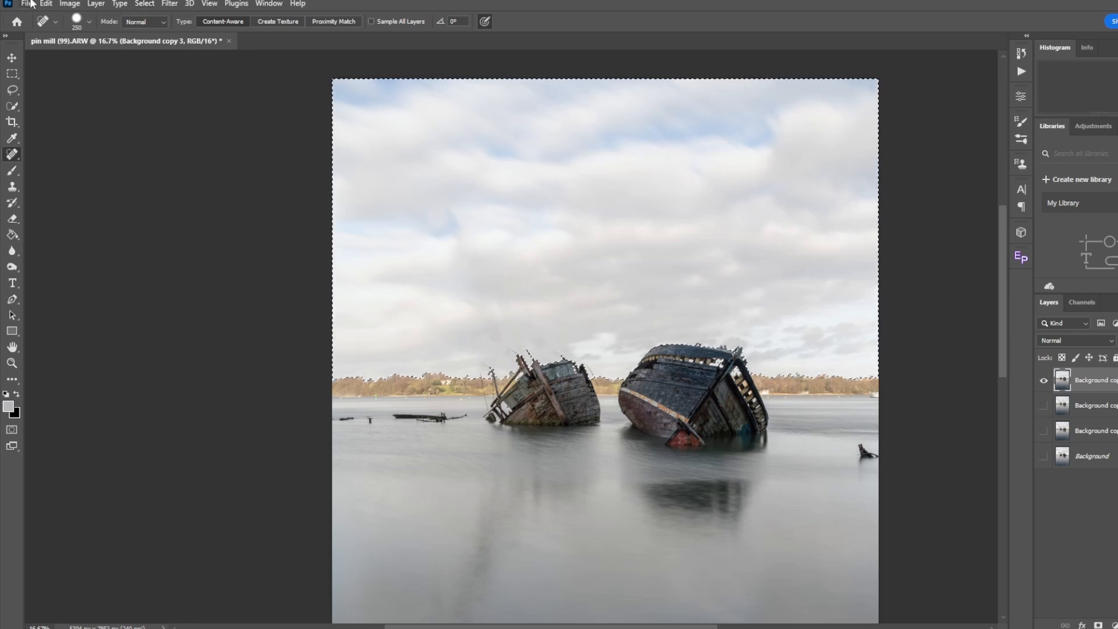
pyautogui.click(45, 3)
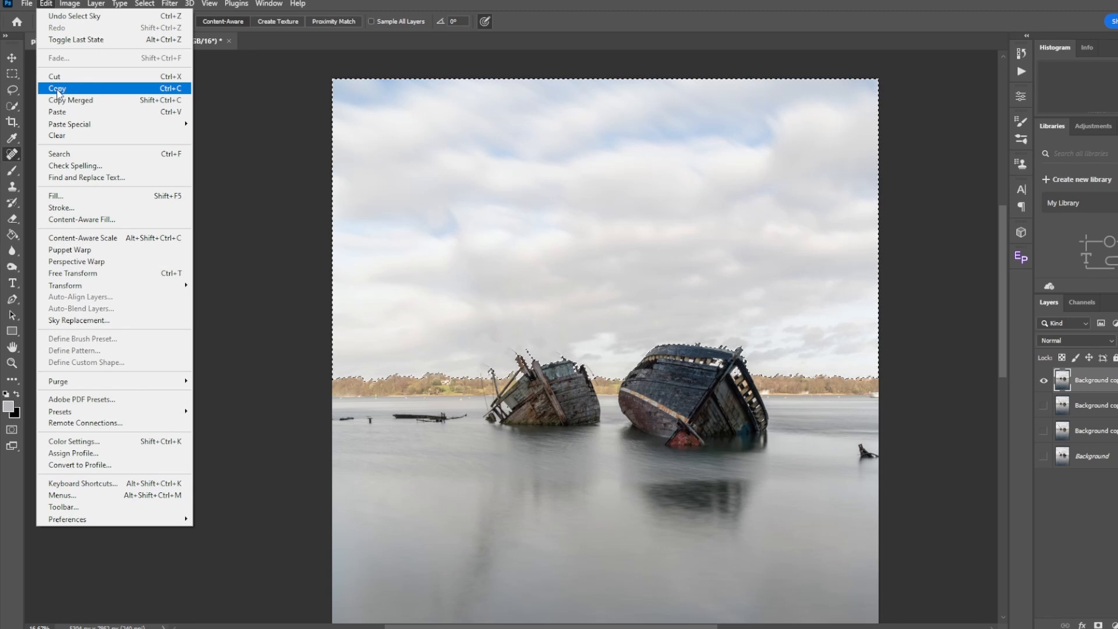
pyautogui.click(56, 88)
# Step: Create a new layer at the top of the stack and paste the mast-free sky into it
pyautogui.click(1117, 626)
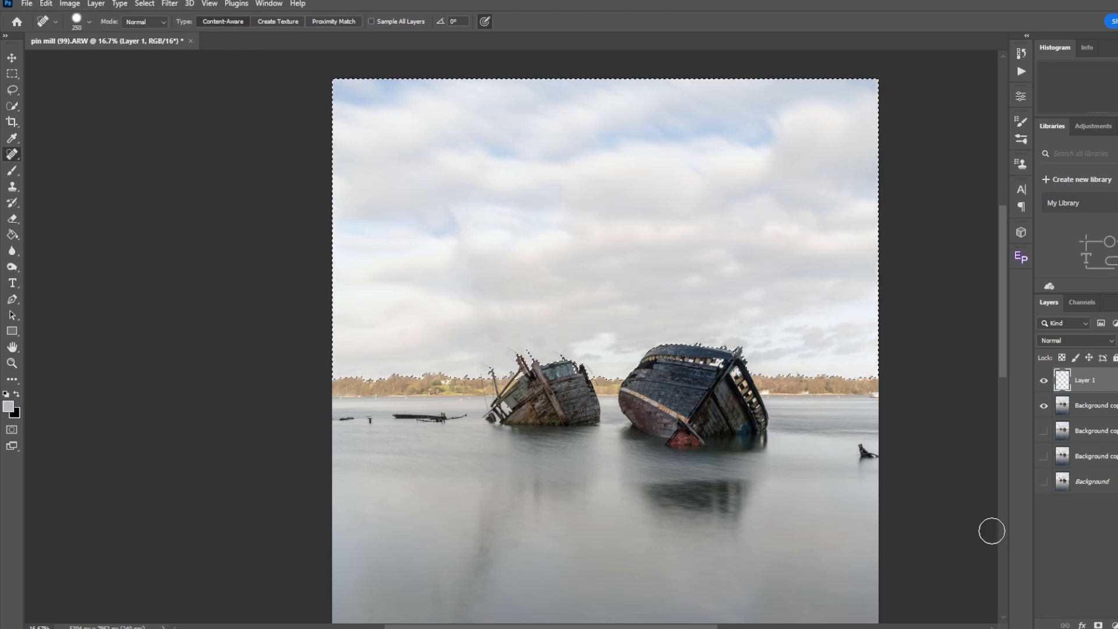
pyautogui.click(45, 4)
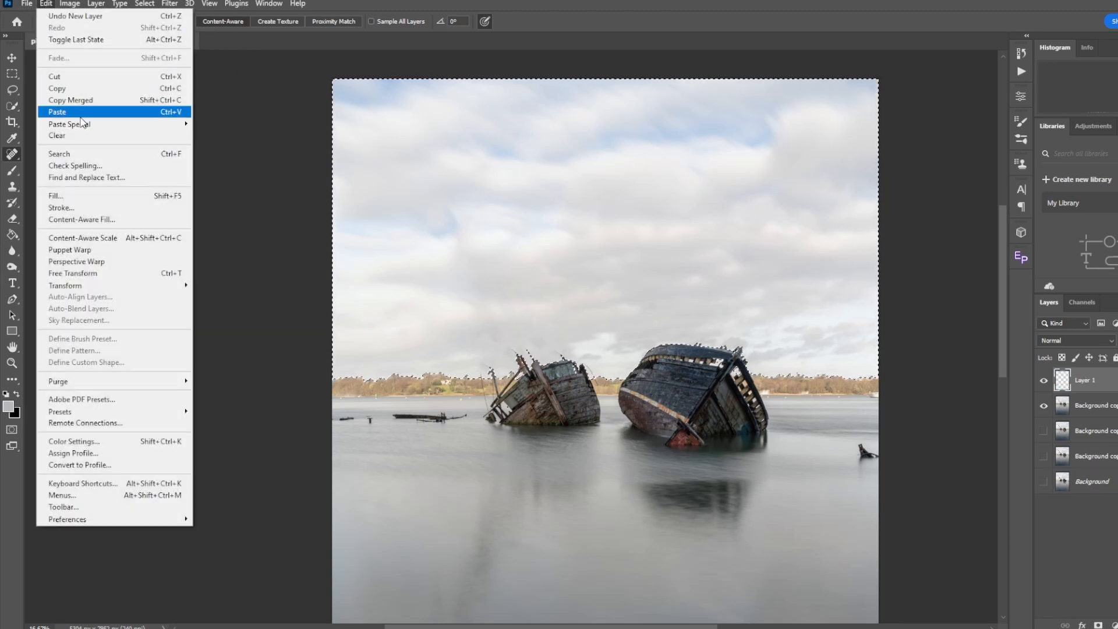
pyautogui.click(56, 110)
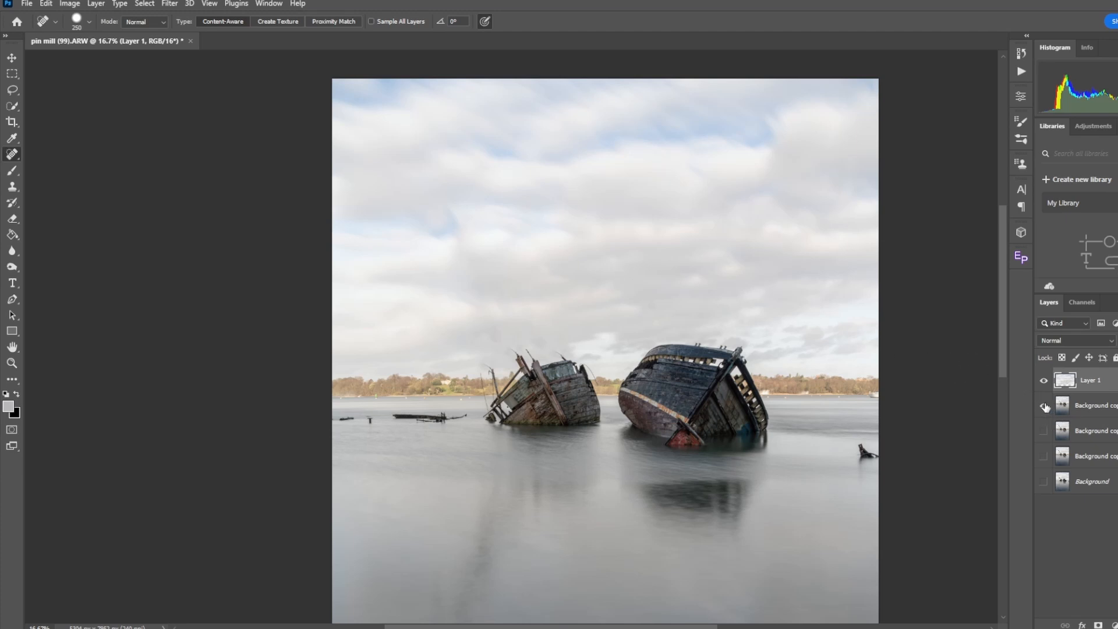
# Step: Hide Background copy 3, show Background copy beneath the pasted sky, and compare the image with Layer 1 off and on
pyautogui.click(1044, 406)
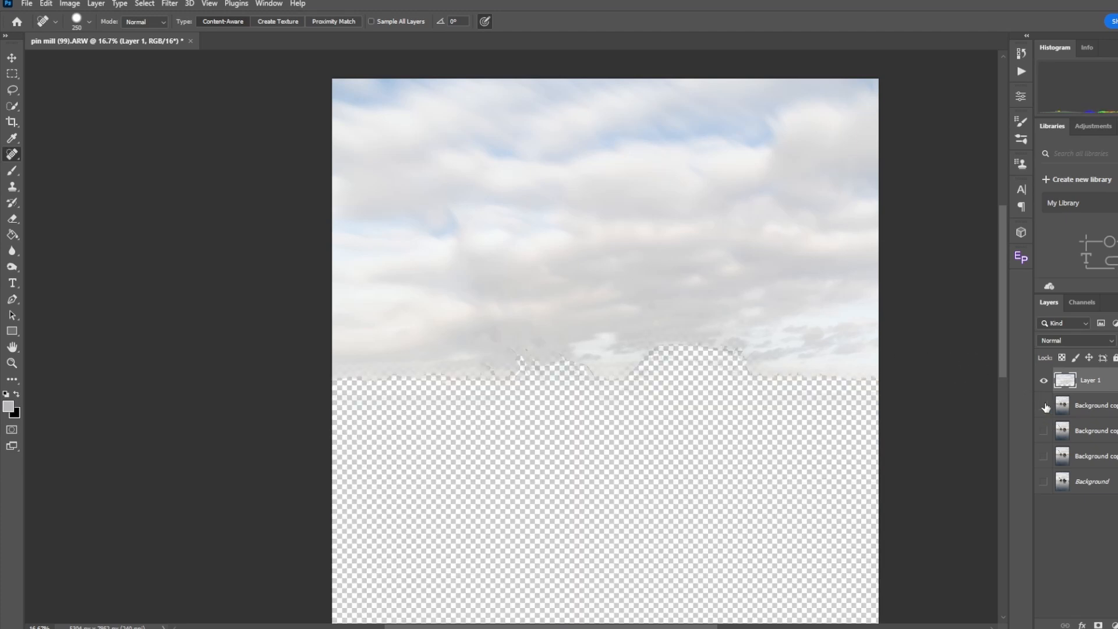
pyautogui.click(1043, 431)
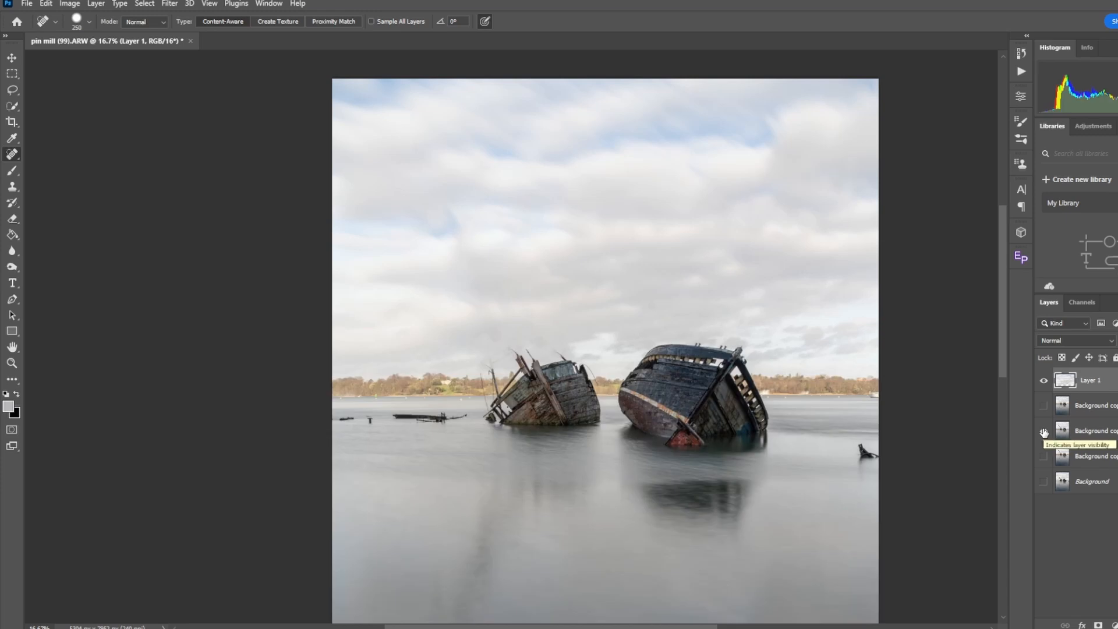
pyautogui.click(1043, 432)
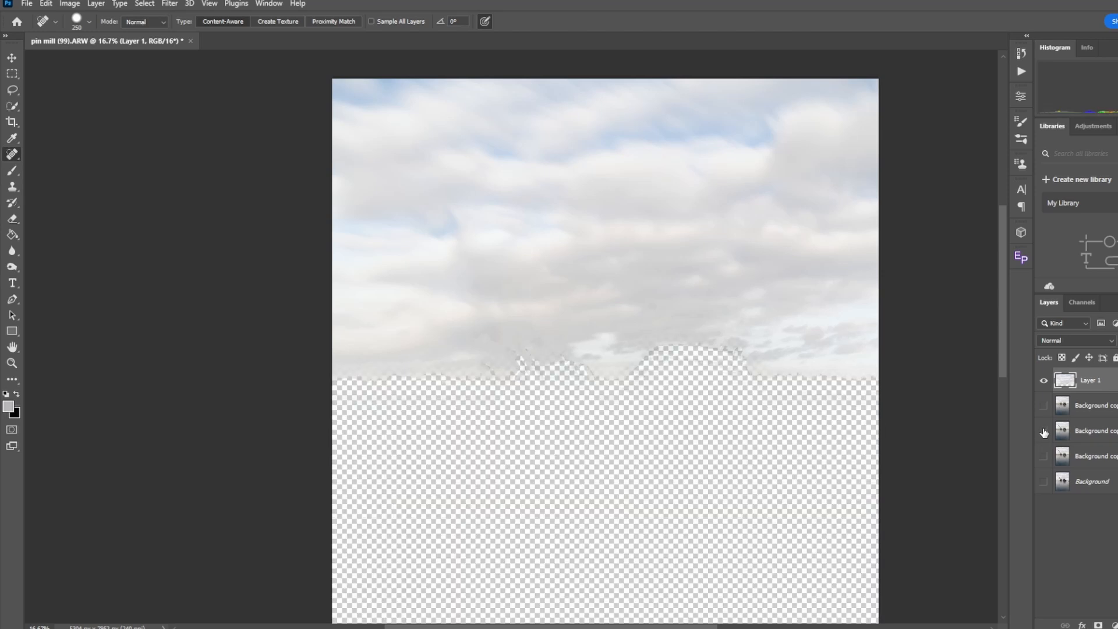
pyautogui.click(1043, 431)
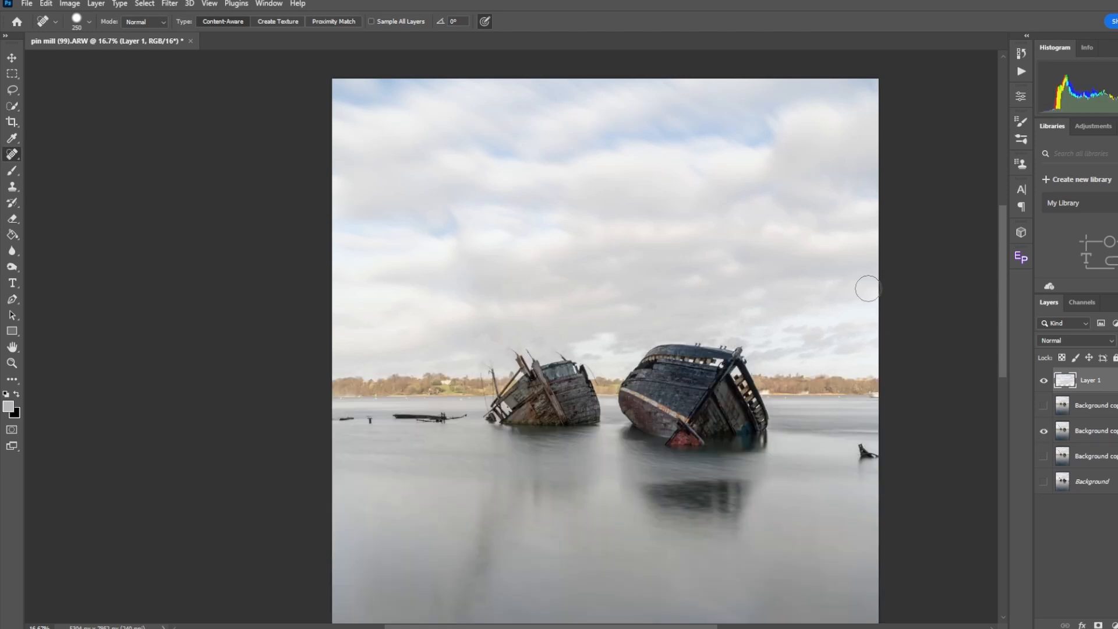
pyautogui.click(1042, 381)
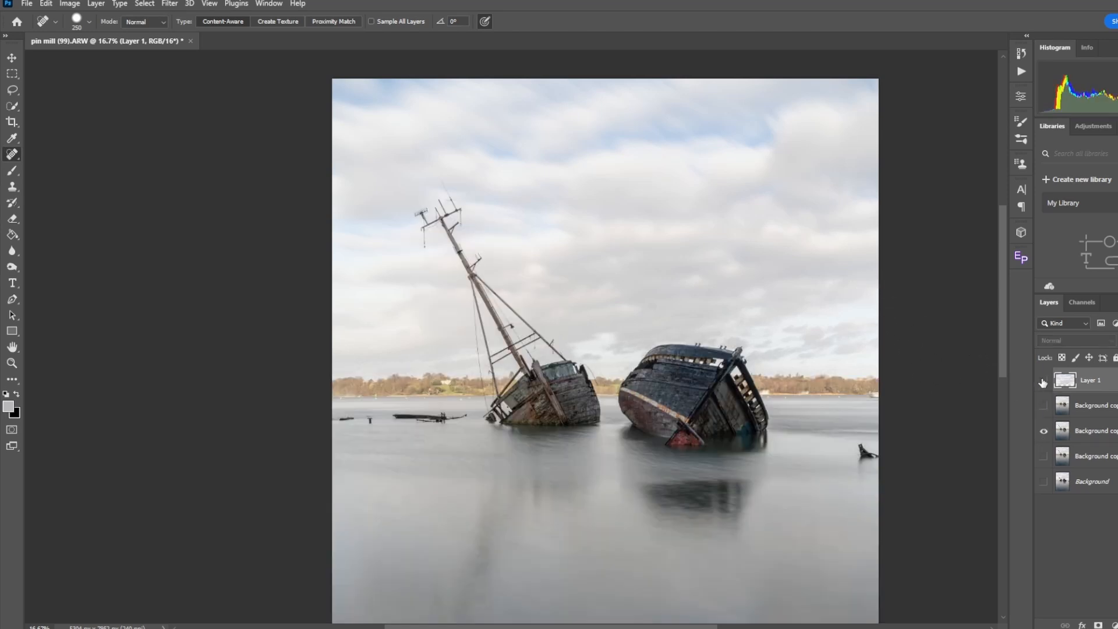
pyautogui.click(1042, 381)
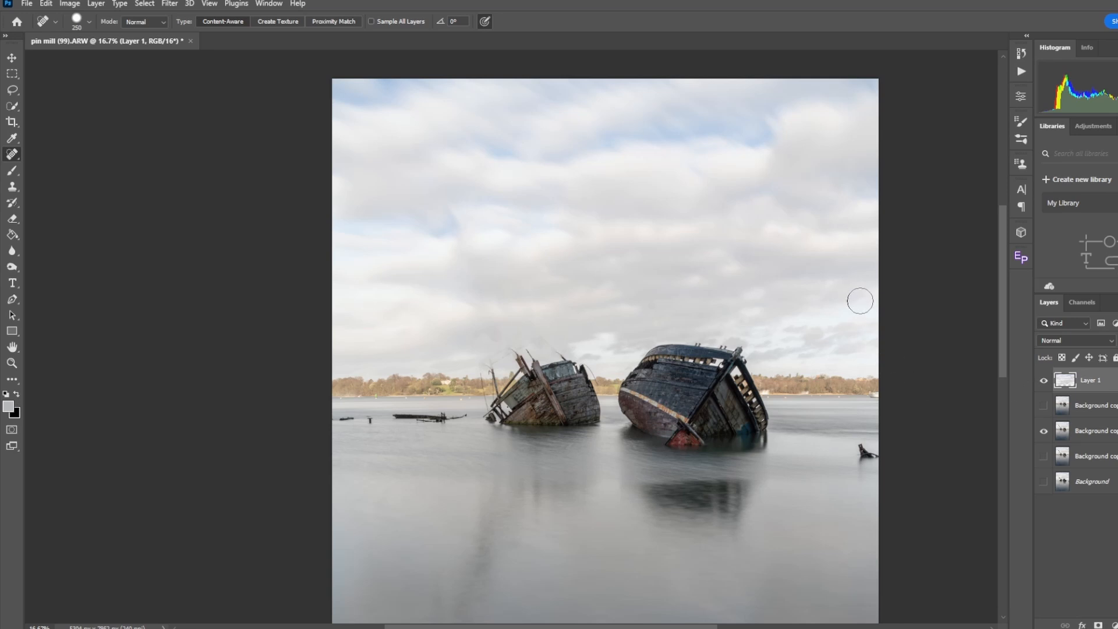
# Step: Stretch the pasted sky layer downward over the water with Free Transform to about 126% height, keeping its width at 100%
pyautogui.click(47, 5)
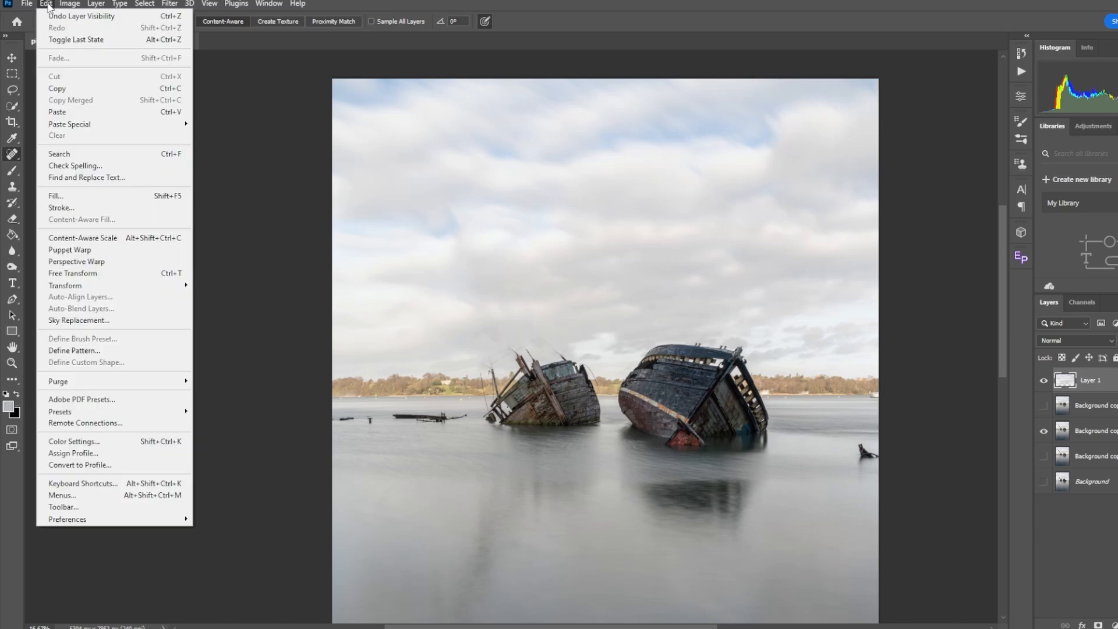
pyautogui.moveTo(90, 286)
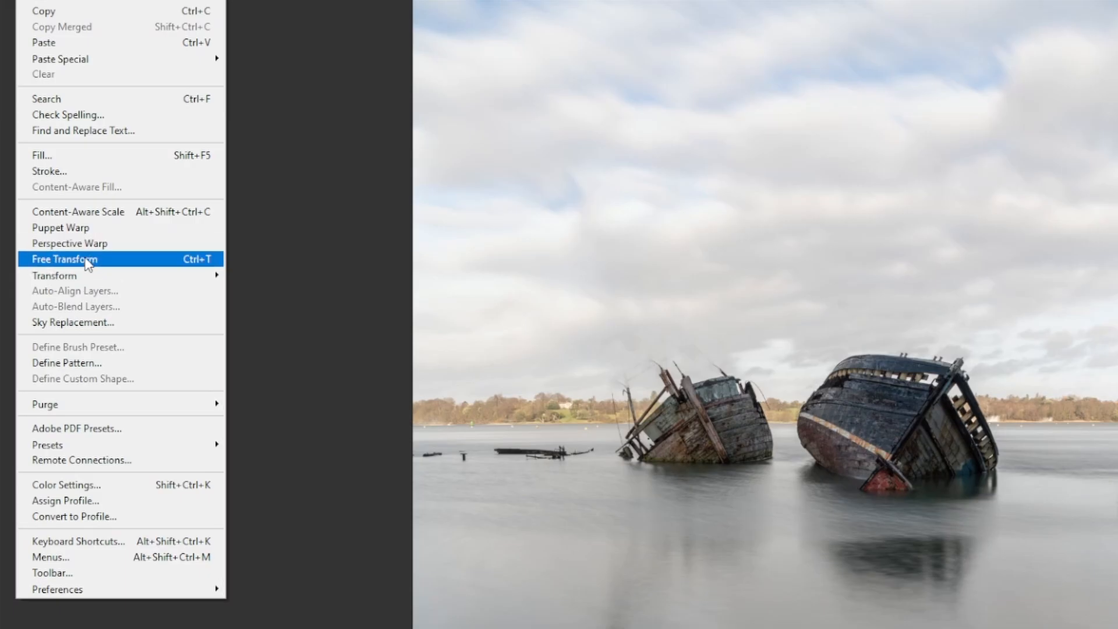
pyautogui.click(87, 261)
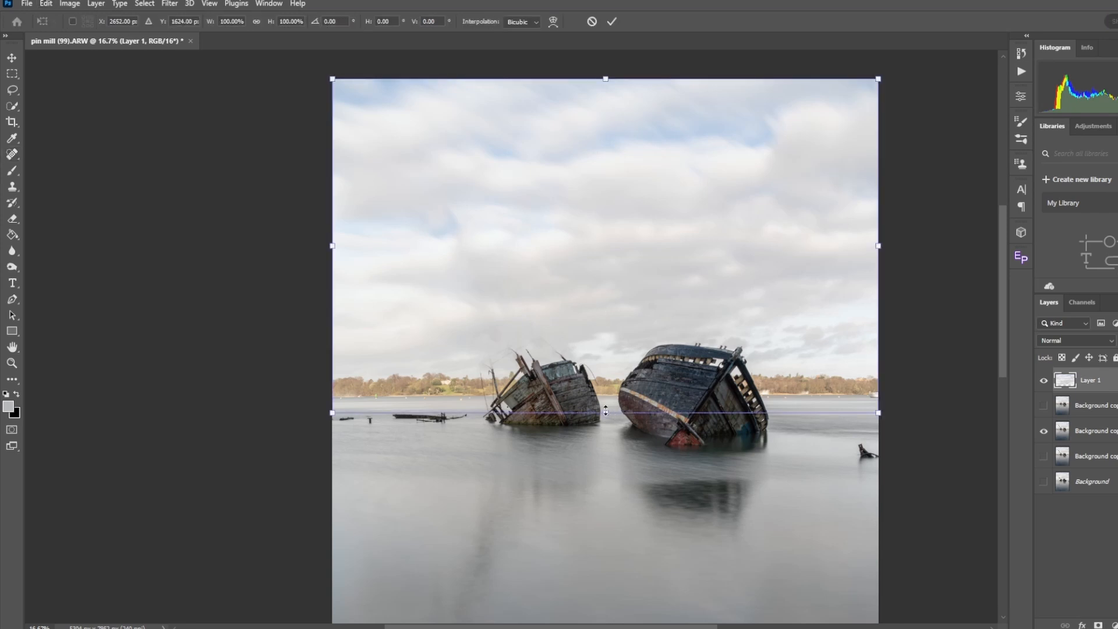
pyautogui.moveTo(606, 411); pyautogui.dragTo(607, 497)
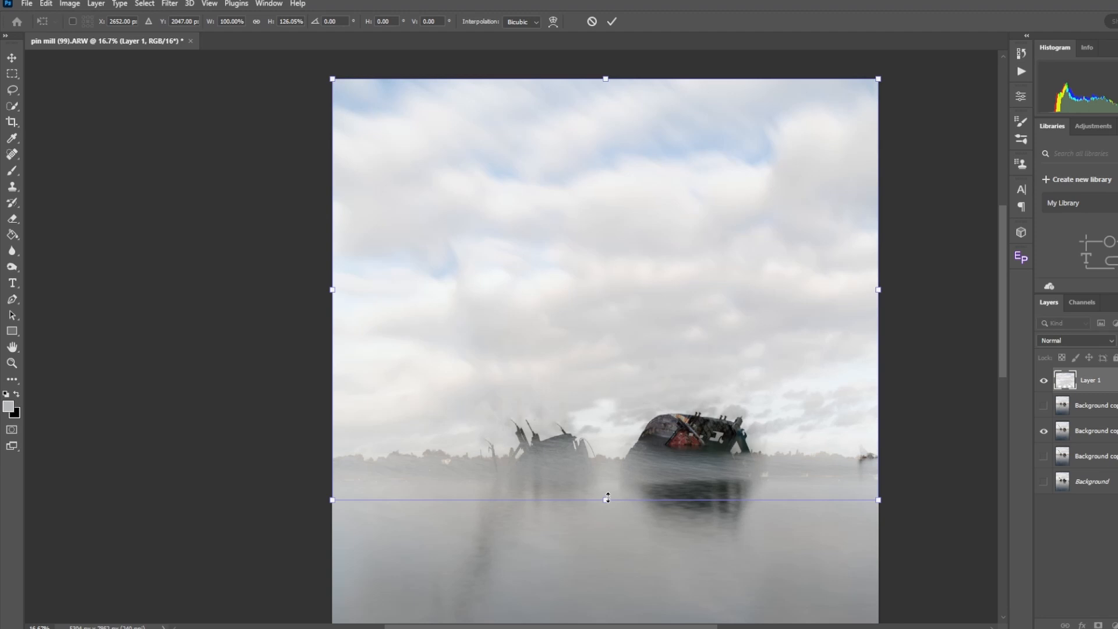
pyautogui.press('Return')
# Step: Add a layer mask to Layer 1 and paint it black with a 600 px brush at 100% opacity over the two wrecked hulls
pyautogui.press('j')
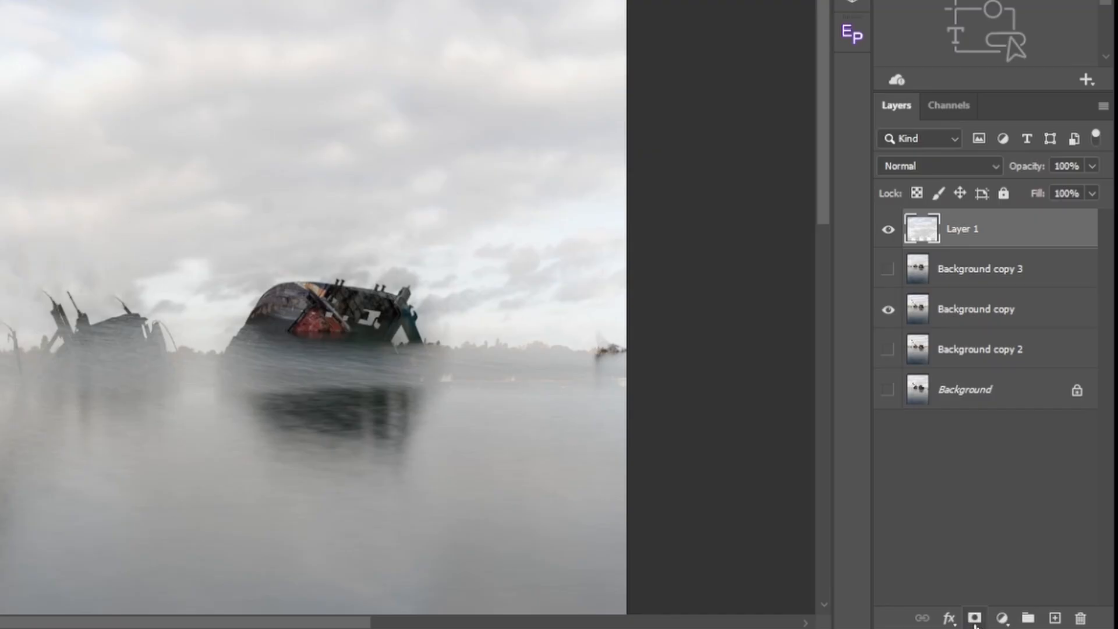
pyautogui.click(974, 619)
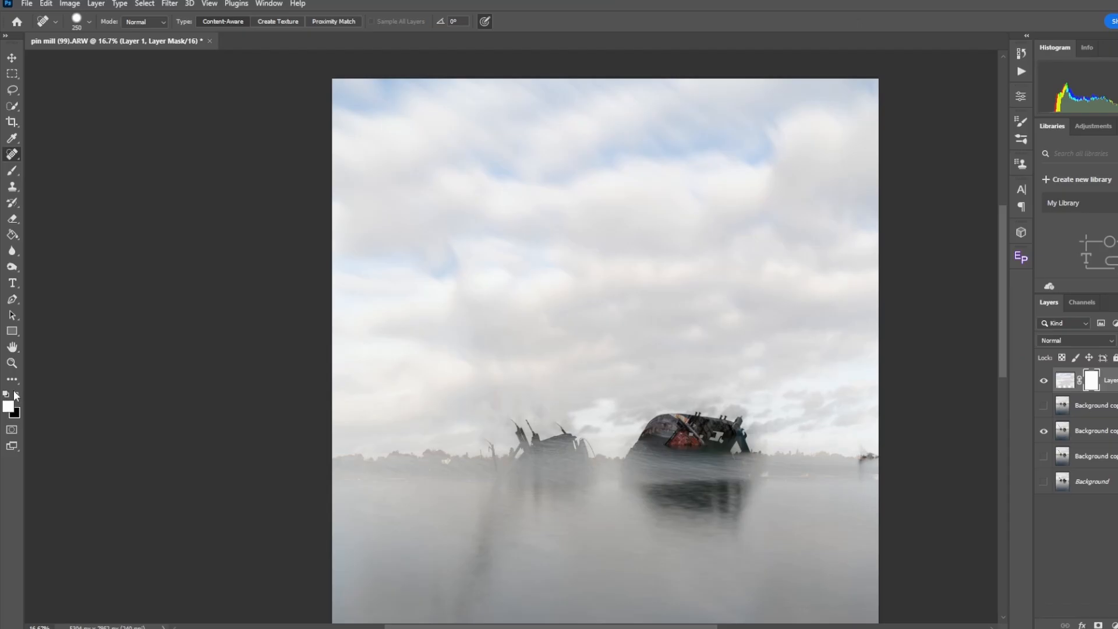
pyautogui.click(11, 171)
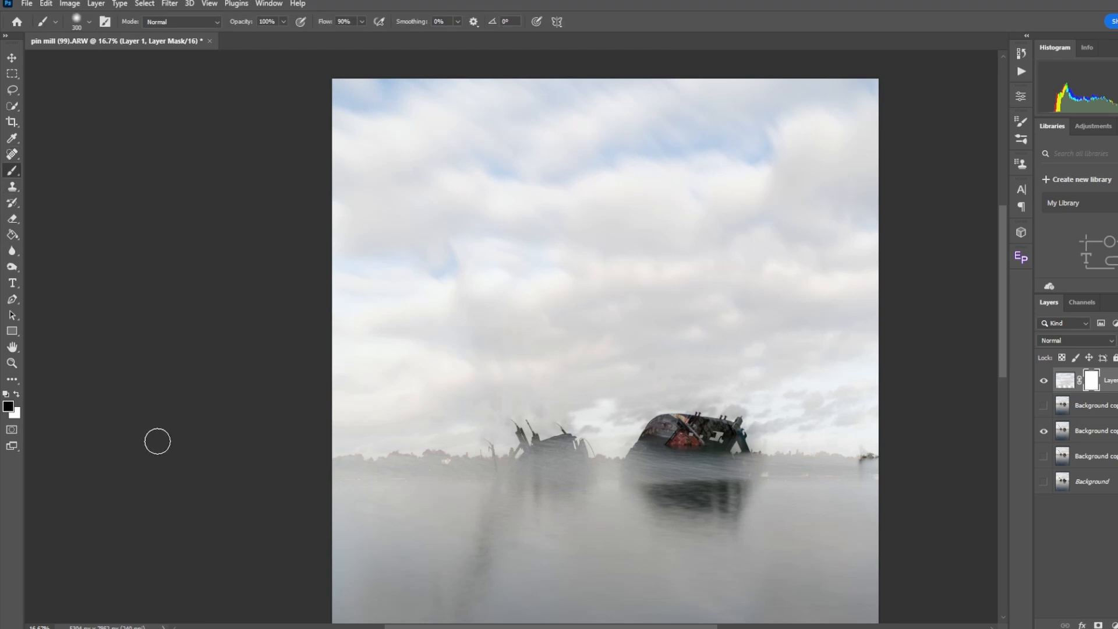
pyautogui.press(']')
pyautogui.press(']')
pyautogui.press(']')
pyautogui.click(284, 22)
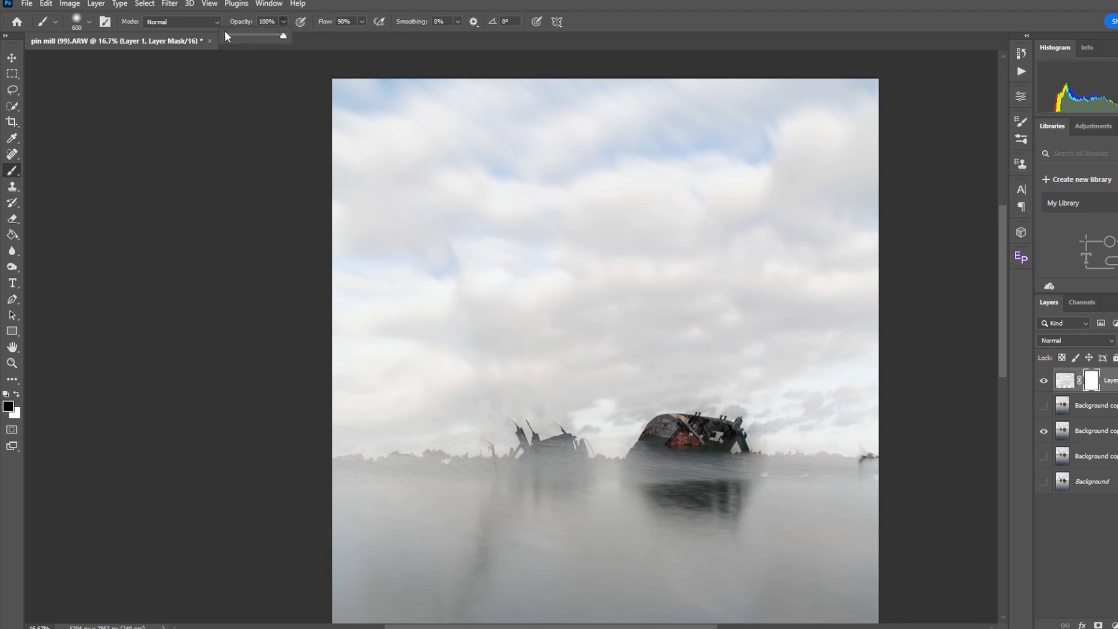
pyautogui.click(282, 22)
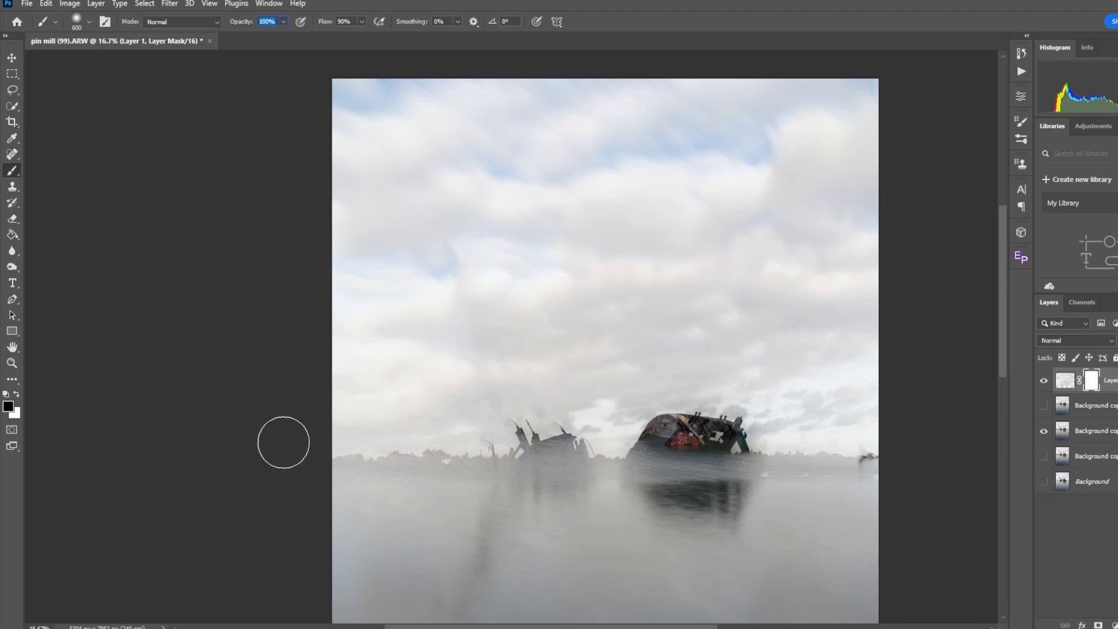
pyautogui.moveTo(281, 441)
pyautogui.mouseDown()
pyautogui.moveTo(331, 455)
pyautogui.moveTo(686, 446)
pyautogui.moveTo(508, 444)
pyautogui.moveTo(526, 422)
pyautogui.moveTo(574, 428)
pyautogui.moveTo(535, 447)
pyautogui.moveTo(522, 418)
pyautogui.moveTo(549, 397)
pyautogui.moveTo(481, 446)
pyautogui.moveTo(527, 406)
pyautogui.moveTo(581, 389)
pyautogui.moveTo(745, 441)
pyautogui.moveTo(692, 381)
pyautogui.moveTo(634, 398)
pyautogui.moveTo(686, 354)
pyautogui.moveTo(741, 370)
pyautogui.moveTo(769, 450)
pyautogui.moveTo(901, 450)
pyautogui.moveTo(748, 446)
pyautogui.moveTo(906, 437)
pyautogui.moveTo(706, 431)
pyautogui.mouseUp()
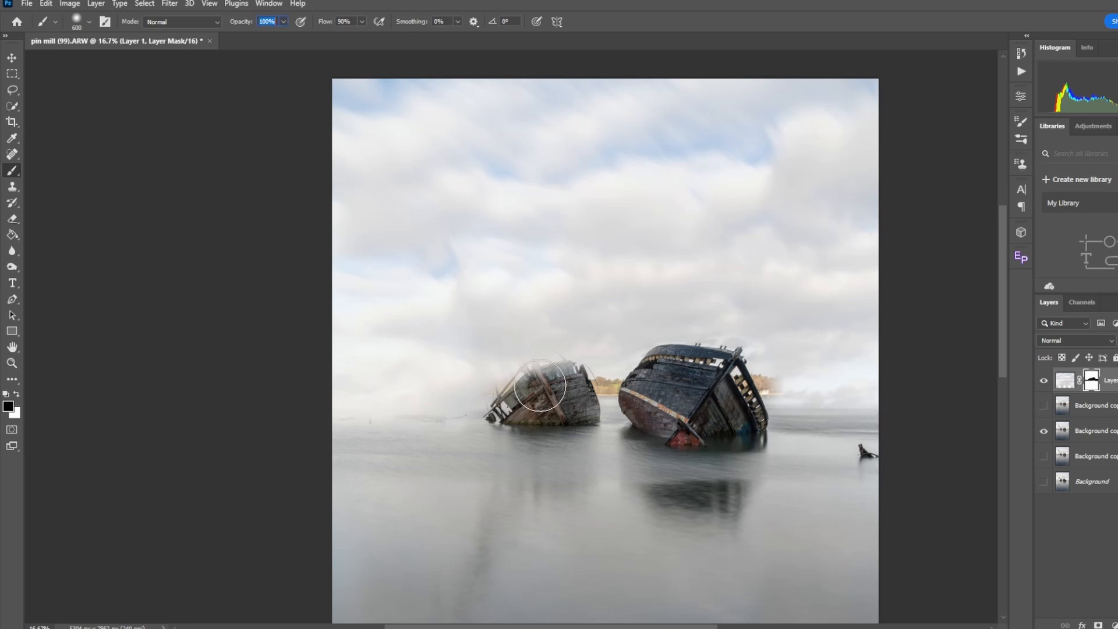
# Step: Reveal the smaller wreck's cabin, lower mast and rigging by painting black on the mask with a reduced brush
pyautogui.moveTo(540, 385); pyautogui.dragTo(529, 371)
pyautogui.press('Return')
pyautogui.press('[')
pyautogui.press('[')
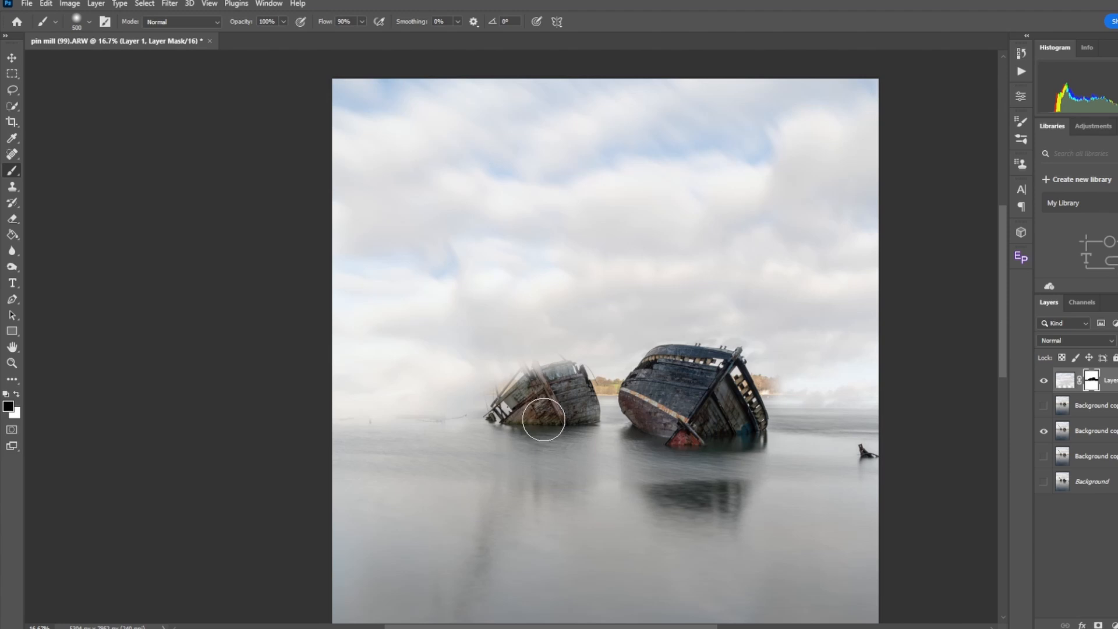
pyautogui.moveTo(537, 365)
pyautogui.mouseDown()
pyautogui.moveTo(494, 280)
pyautogui.moveTo(475, 273)
pyautogui.moveTo(530, 372)
pyautogui.moveTo(475, 263)
pyautogui.moveTo(483, 368)
pyautogui.moveTo(561, 344)
pyautogui.moveTo(534, 349)
pyautogui.moveTo(594, 374)
pyautogui.moveTo(500, 298)
pyautogui.mouseUp()
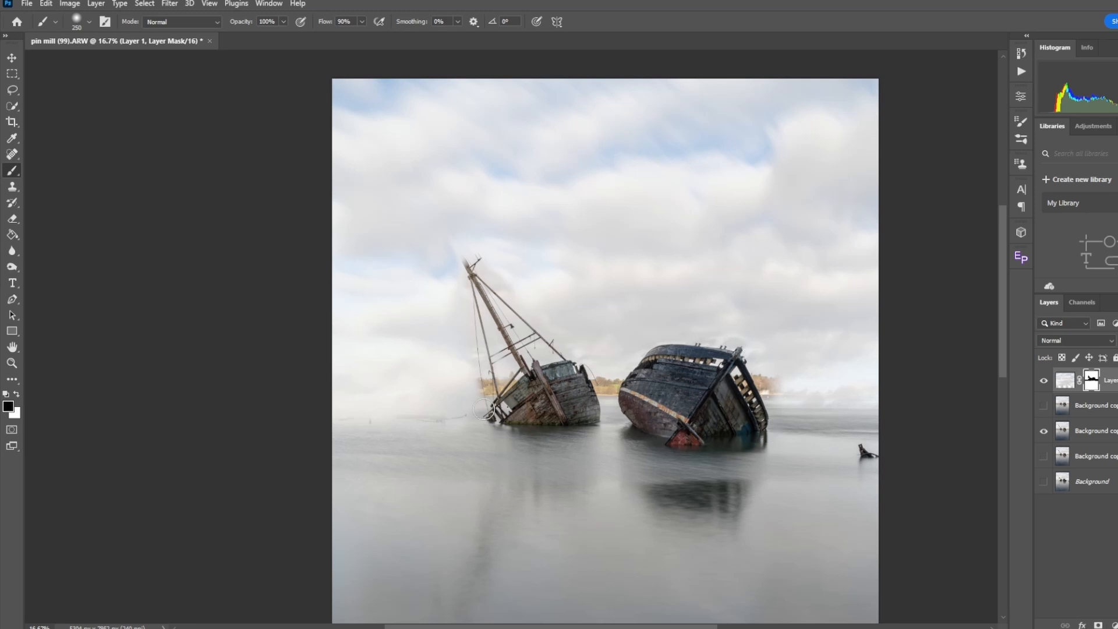
# Step: Paint white on the mask with a 600 px brush to bring the misty sky back over the debris beside the masted wreck
pyautogui.press(']')
pyautogui.press(']')
pyautogui.press('x')
pyautogui.press(']')
pyautogui.press(']')
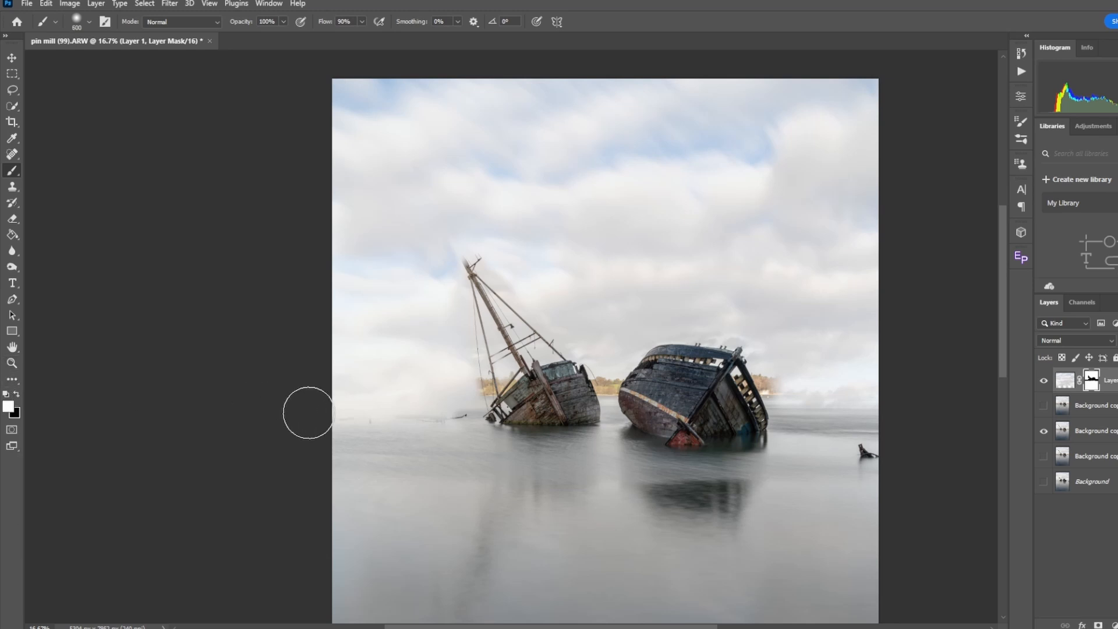
pyautogui.moveTo(342, 412)
pyautogui.mouseDown()
pyautogui.moveTo(454, 411)
pyautogui.moveTo(446, 268)
pyautogui.moveTo(424, 267)
pyautogui.mouseUp()
pyautogui.press('[')
pyautogui.press('[')
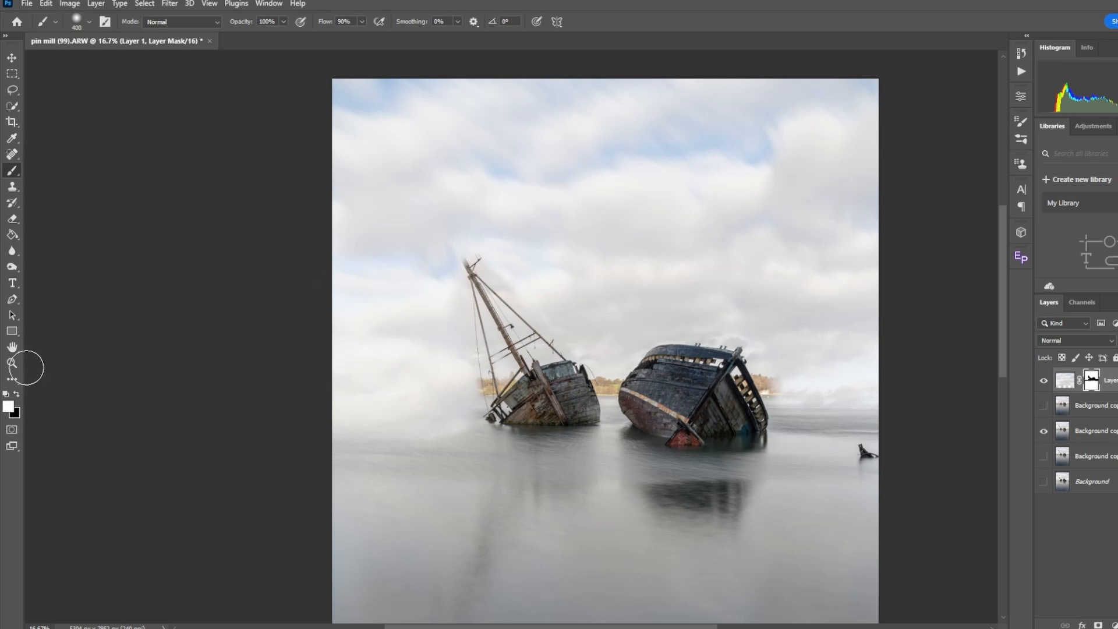
# Step: Reveal the upper mast and its antennas by painting black on the Layer 1 mask with a 250 px brush
pyautogui.press('x')
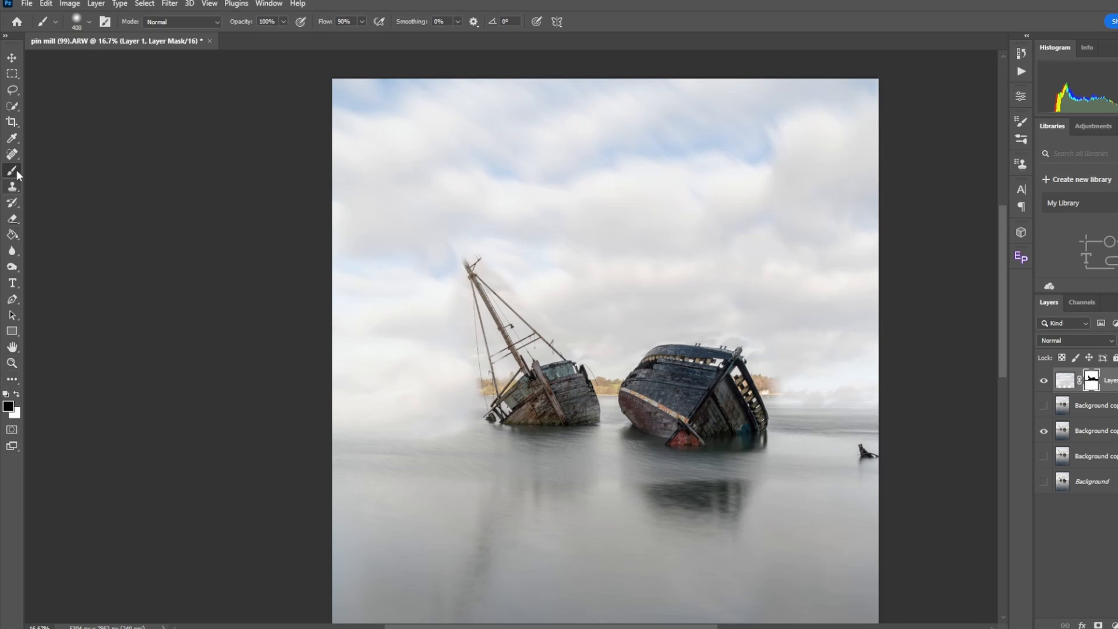
pyautogui.press('[')
pyautogui.press('[')
pyautogui.moveTo(455, 247); pyautogui.dragTo(436, 202)
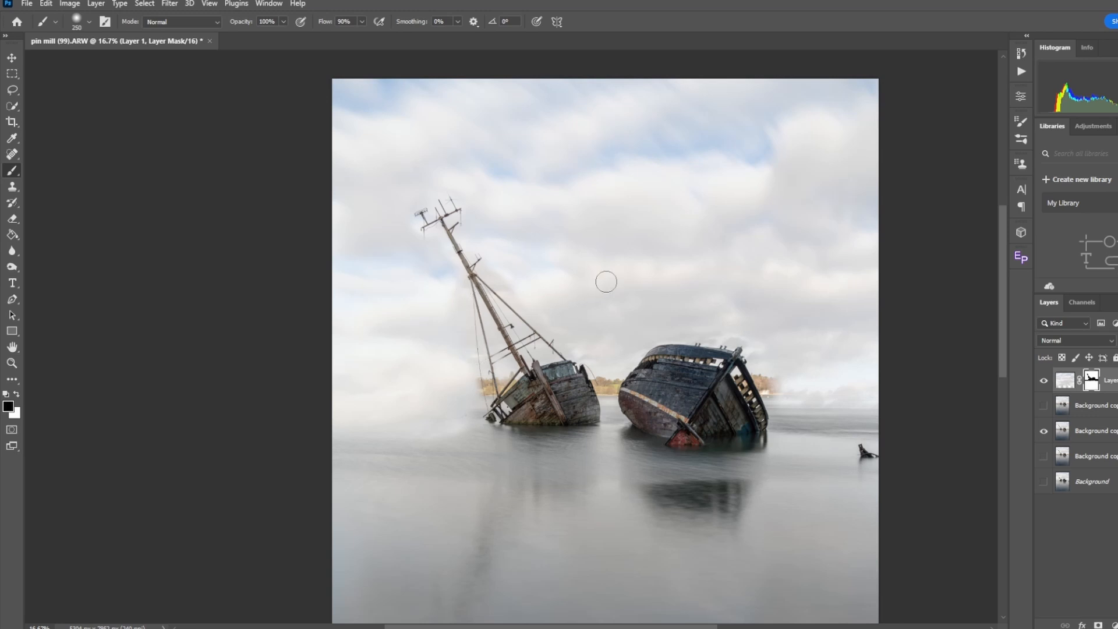
# Step: Refine the mask with a 500 px brush, using black around the large hull and white over the horizon beside it
pyautogui.press(']')
pyautogui.press(']')
pyautogui.press(']')
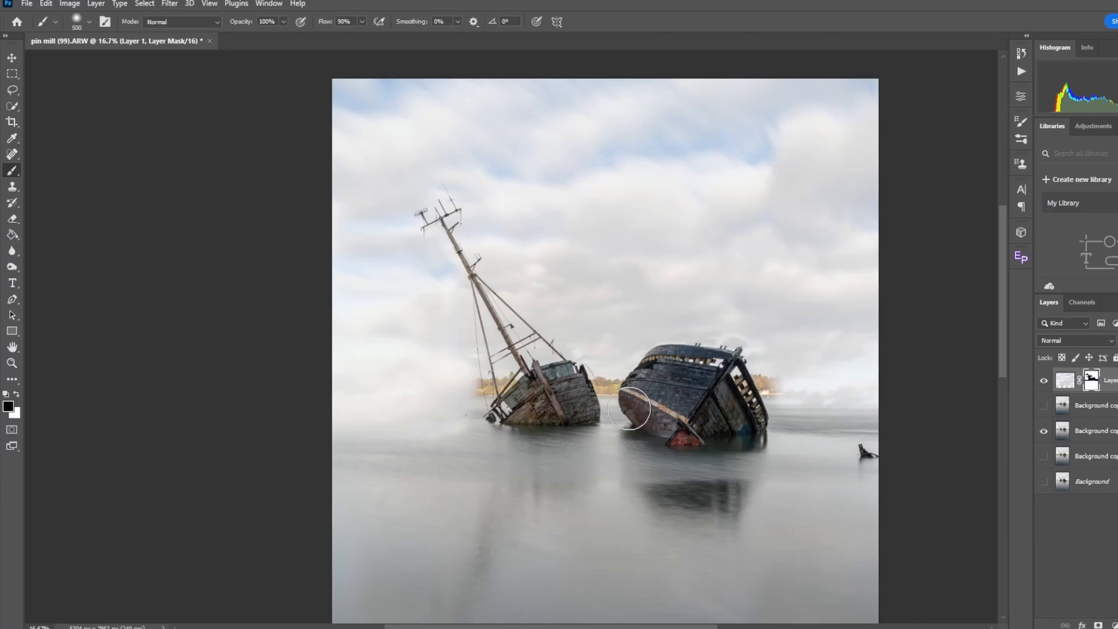
pyautogui.moveTo(629, 408)
pyautogui.mouseDown()
pyautogui.moveTo(666, 438)
pyautogui.moveTo(746, 435)
pyautogui.moveTo(757, 408)
pyautogui.mouseUp()
pyautogui.click(17, 394)
pyautogui.moveTo(815, 394)
pyautogui.mouseDown()
pyautogui.moveTo(872, 401)
pyautogui.moveTo(821, 401)
pyautogui.moveTo(780, 361)
pyautogui.moveTo(785, 383)
pyautogui.moveTo(826, 404)
pyautogui.moveTo(883, 403)
pyautogui.moveTo(868, 312)
pyautogui.mouseUp()
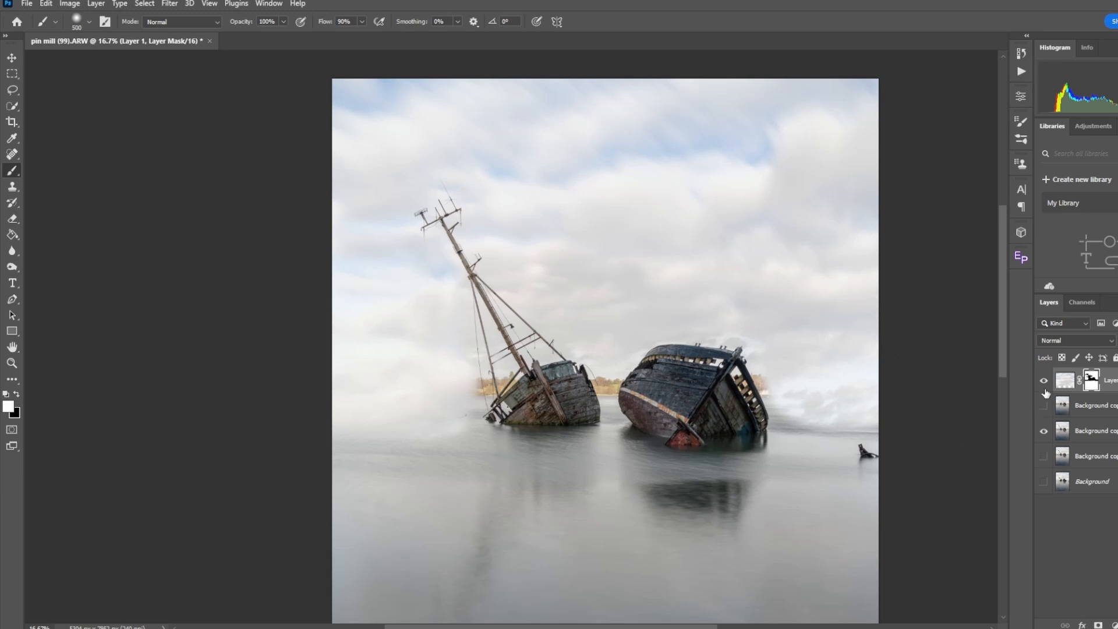
# Step: Hide Layer 1 and remove the debris in the water on both sides of Background copy with the Spot Healing Brush
pyautogui.click(1044, 381)
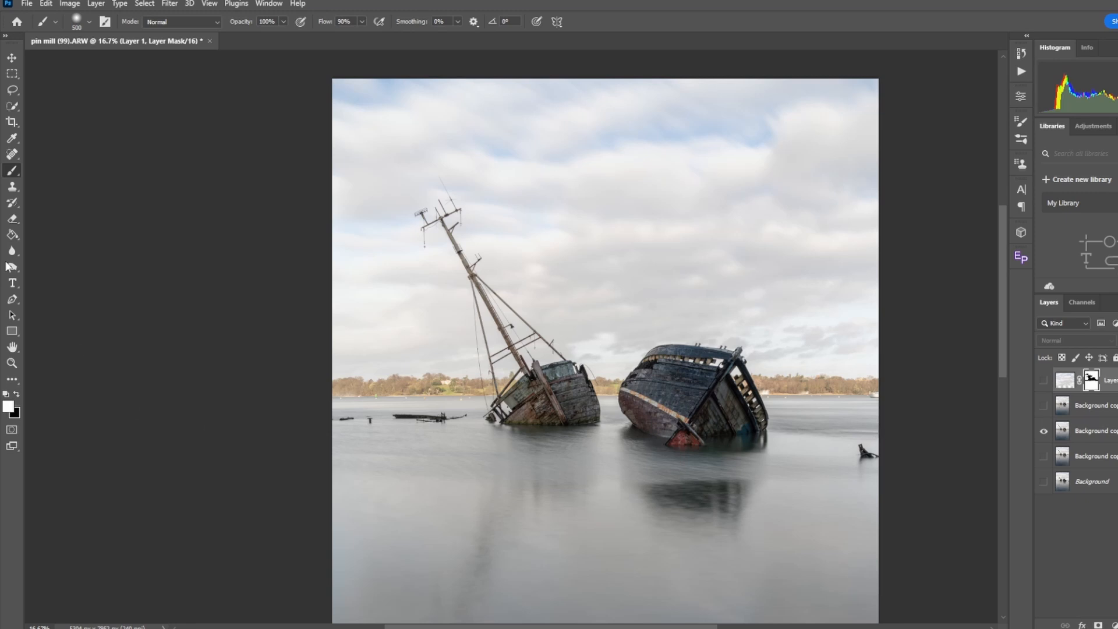
pyautogui.click(10, 154)
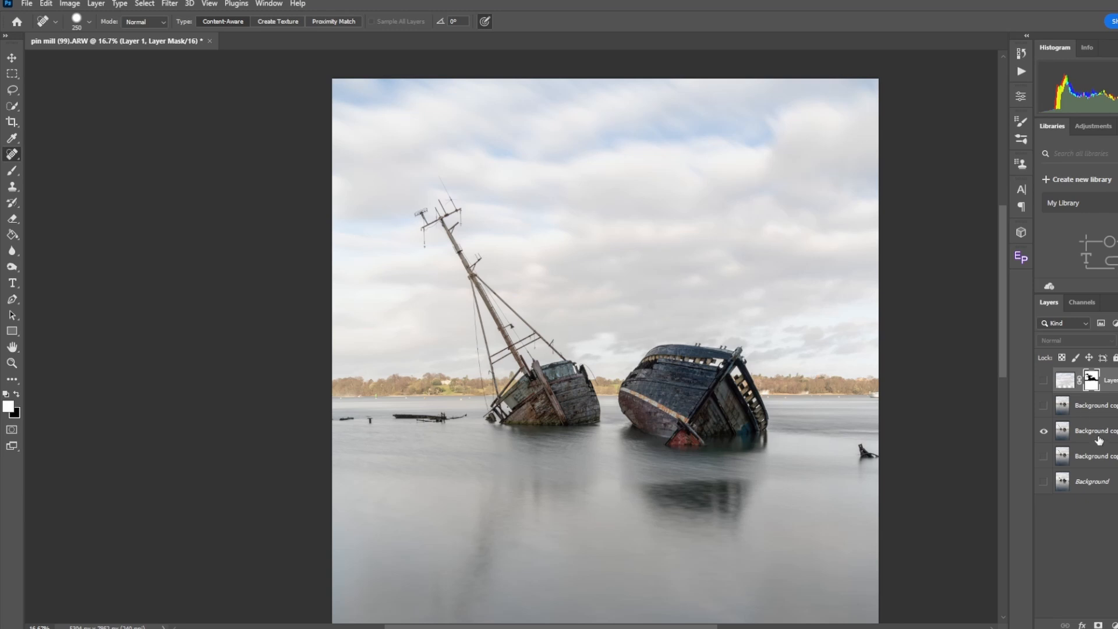
pyautogui.click(1098, 441)
pyautogui.moveTo(856, 448); pyautogui.dragTo(875, 450)
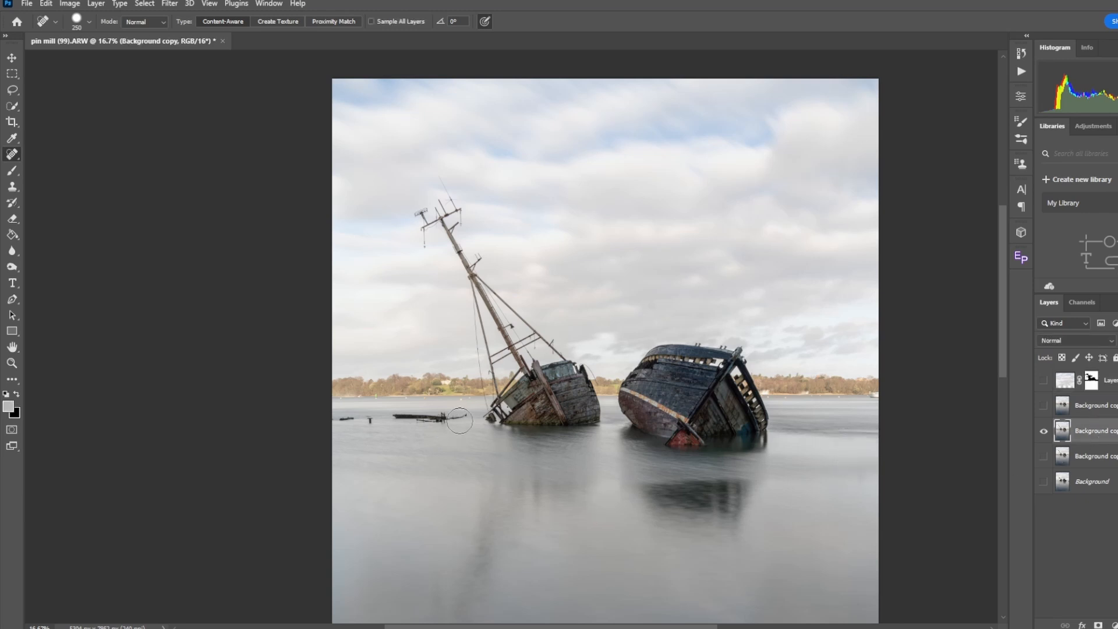
pyautogui.moveTo(459, 420); pyautogui.dragTo(325, 419)
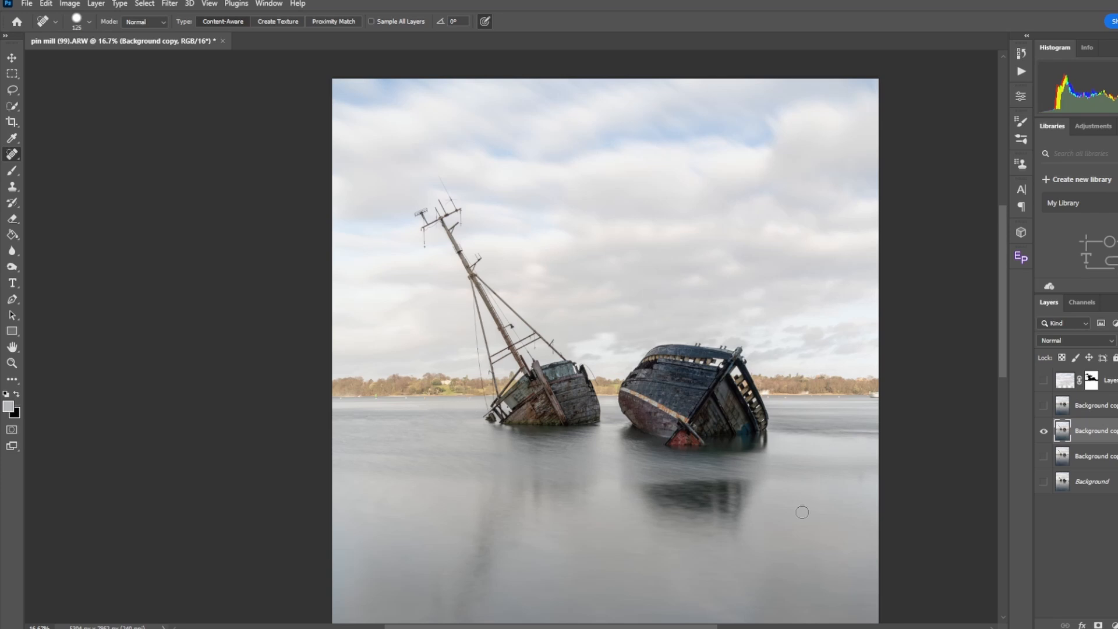
# Step: Heal away the distant tree line on both sides of the wrecks with a 500 px Spot Healing Brush, and show Layer 1 again
pyautogui.press(']')
pyautogui.press(']')
pyautogui.press(']')
pyautogui.press(']')
pyautogui.press(']')
pyautogui.press(']')
pyautogui.press(']')
pyautogui.press(']')
pyautogui.press(']')
pyautogui.press(']')
pyautogui.press(']')
pyautogui.moveTo(897, 379); pyautogui.dragTo(778, 379)
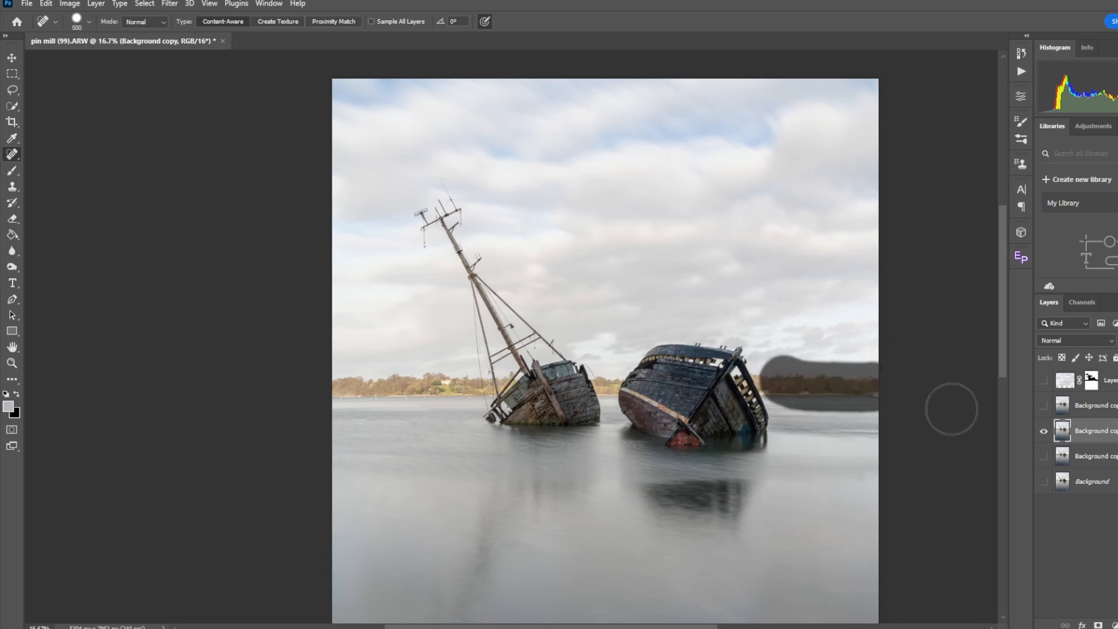
pyautogui.moveTo(305, 379); pyautogui.dragTo(454, 388)
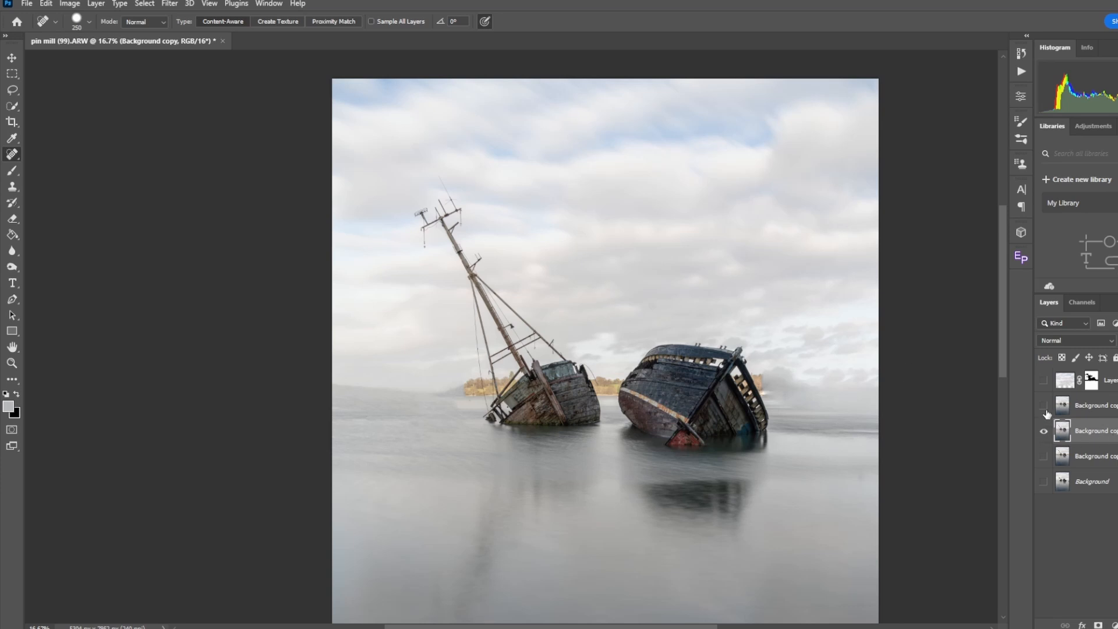
pyautogui.click(1044, 381)
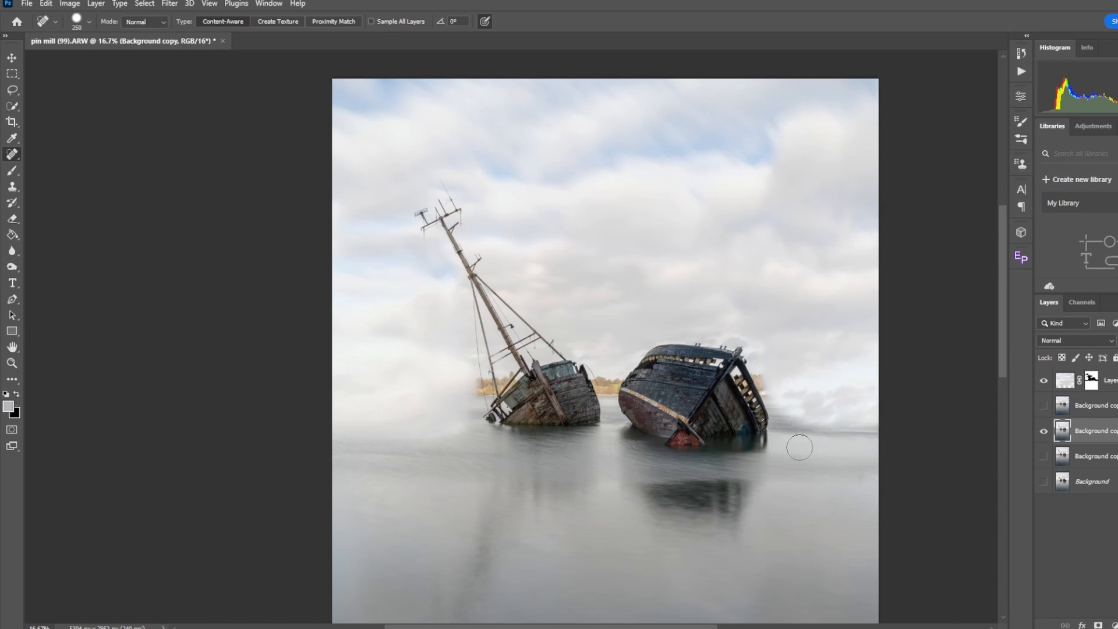
# Step: Try to blend the horizon beside the large wreck by applying a 1400 px Spot Healing Brush to the Layer 1 mask
pyautogui.click(1092, 383)
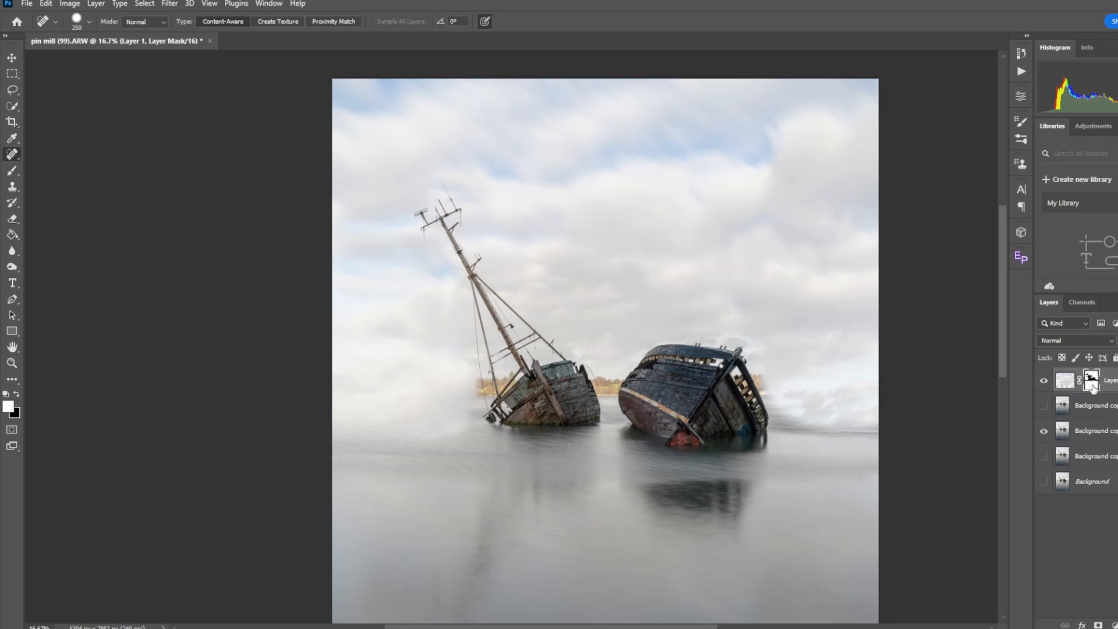
pyautogui.press(']')
pyautogui.press(']')
pyautogui.press(']')
pyautogui.press(']')
pyautogui.press(']')
pyautogui.press(']')
pyautogui.press(']')
pyautogui.press(']')
pyautogui.press(']')
pyautogui.press(']')
pyautogui.press(']')
pyautogui.click(864, 469)
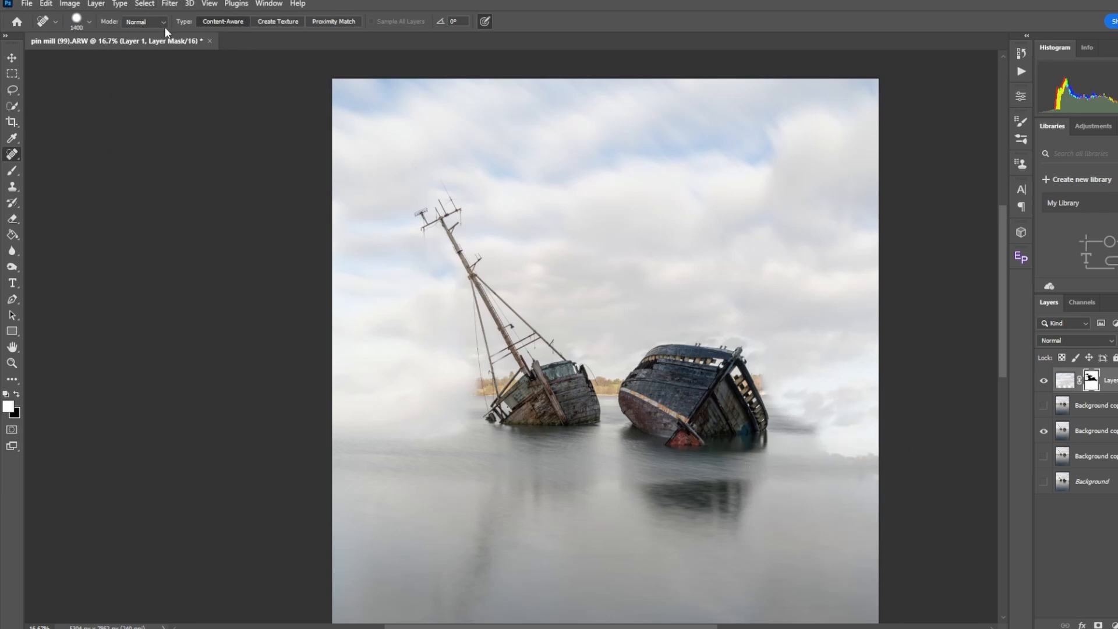
# Step: Undo the Spot Healing Brush edits on the Layer 1 mask
pyautogui.click(47, 4)
pyautogui.click(55, 16)
pyautogui.click(46, 4)
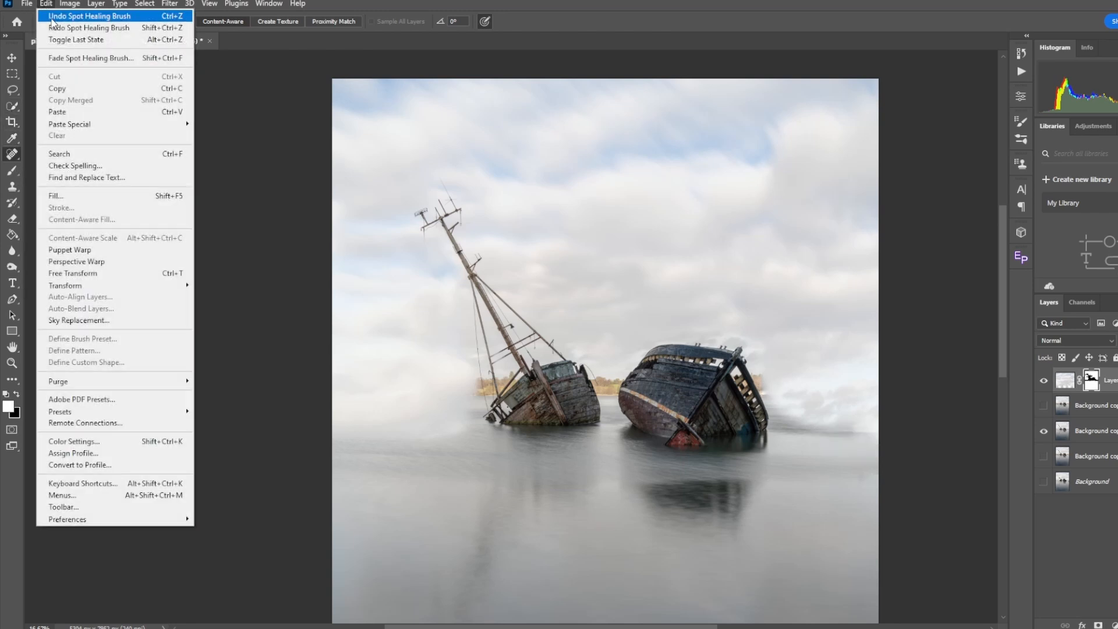
pyautogui.click(52, 18)
pyautogui.click(47, 4)
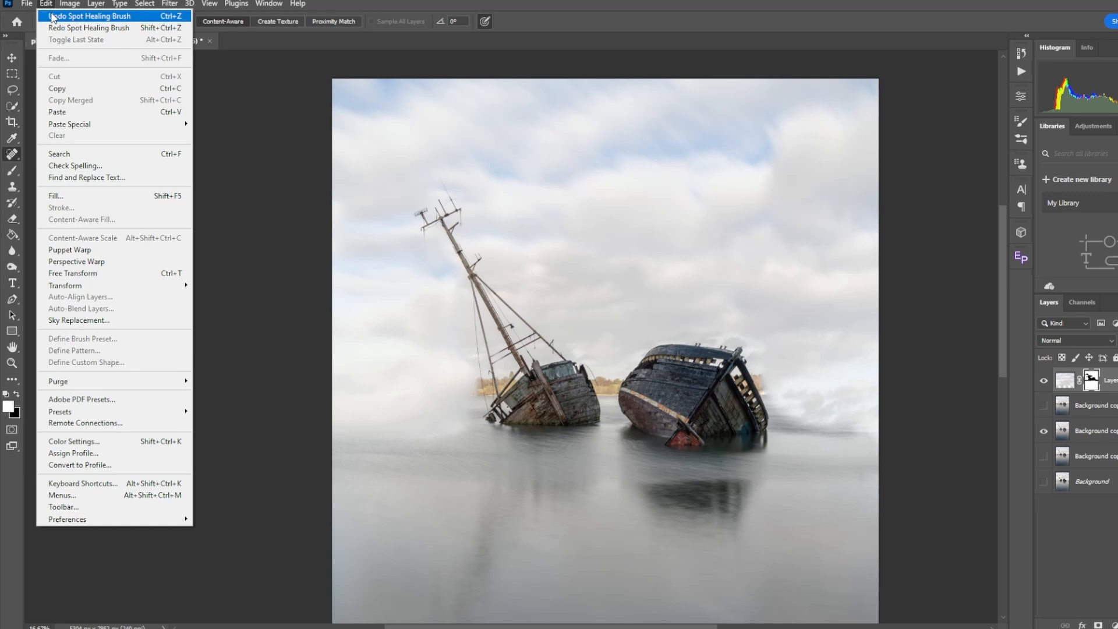
pyautogui.click(54, 17)
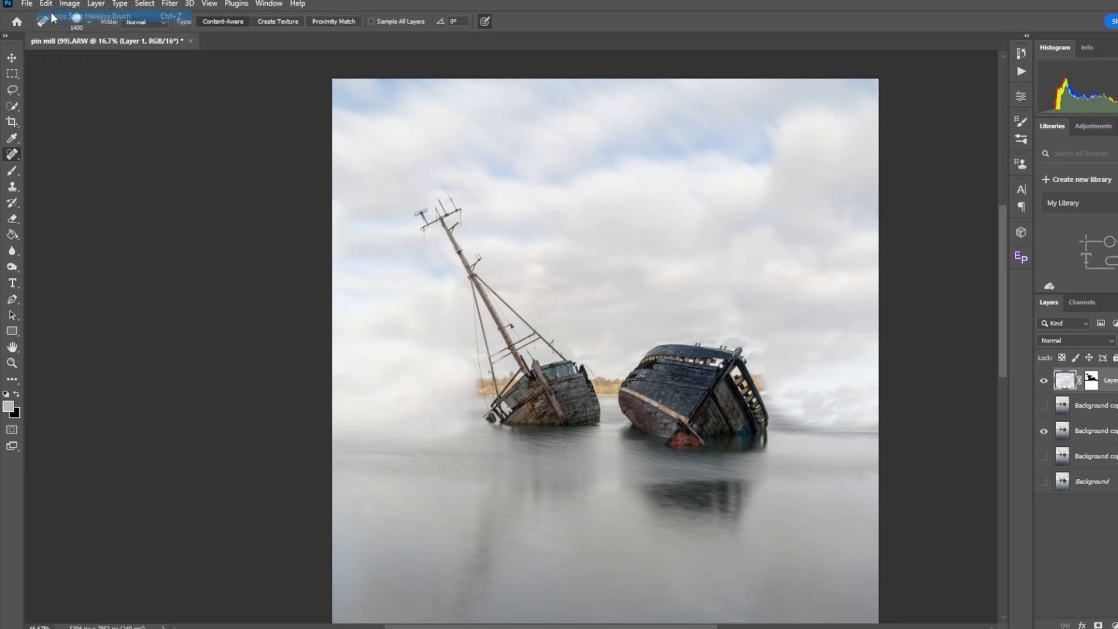
# Step: Soften the horizon on both sides of the wrecks by painting light grey on Layer 1 with an 800 px brush at 33% opacity
pyautogui.click(14, 172)
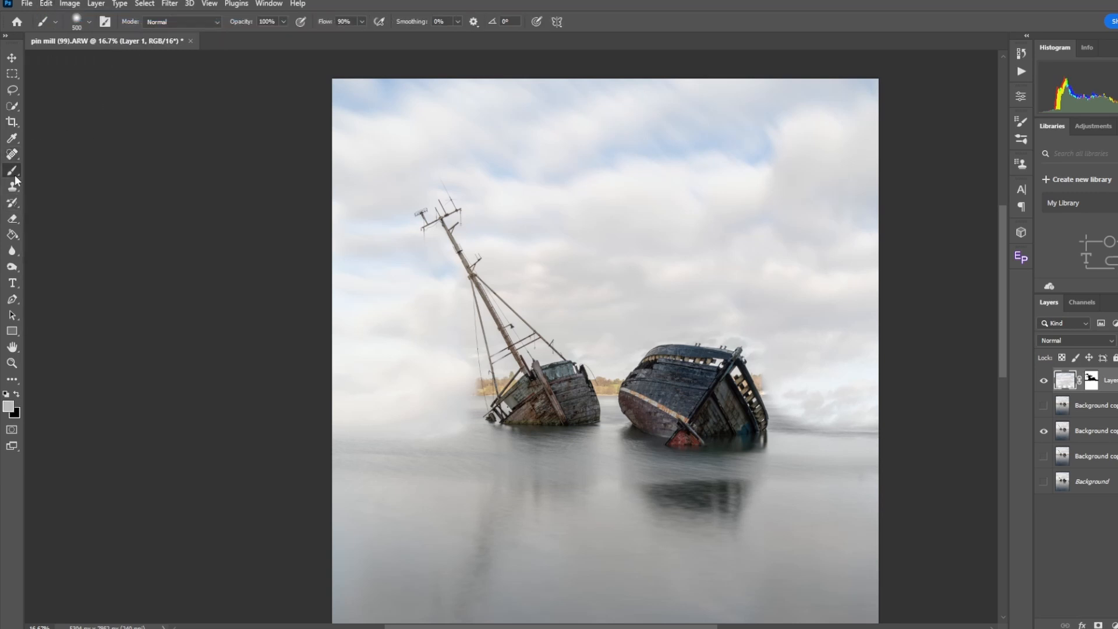
pyautogui.click(284, 22)
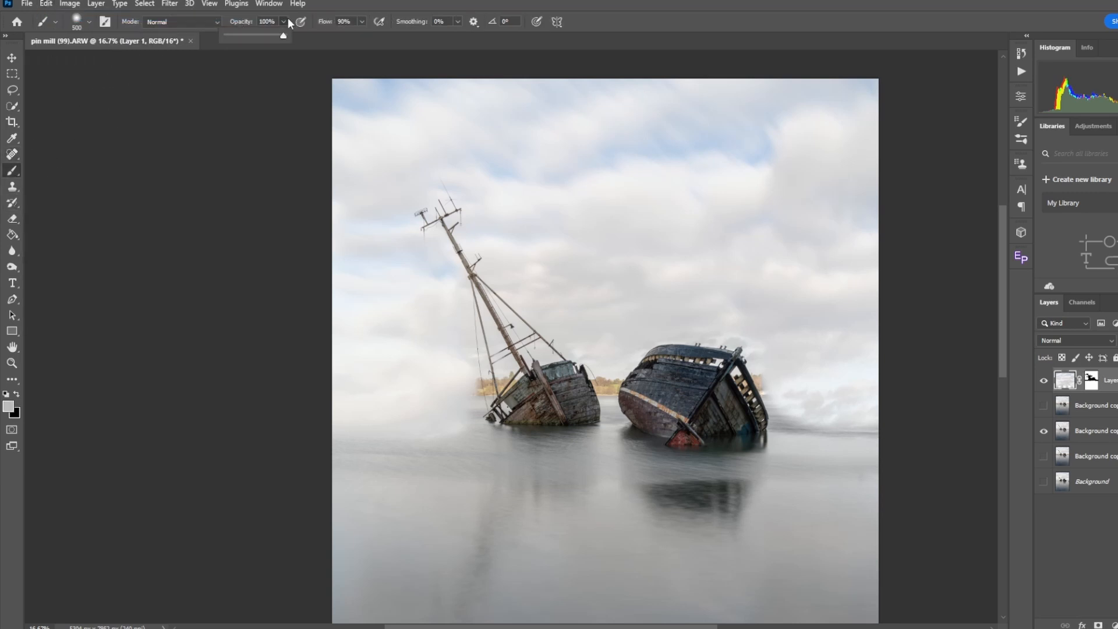
pyautogui.click(244, 35)
pyautogui.press(']')
pyautogui.press(']')
pyautogui.press(']')
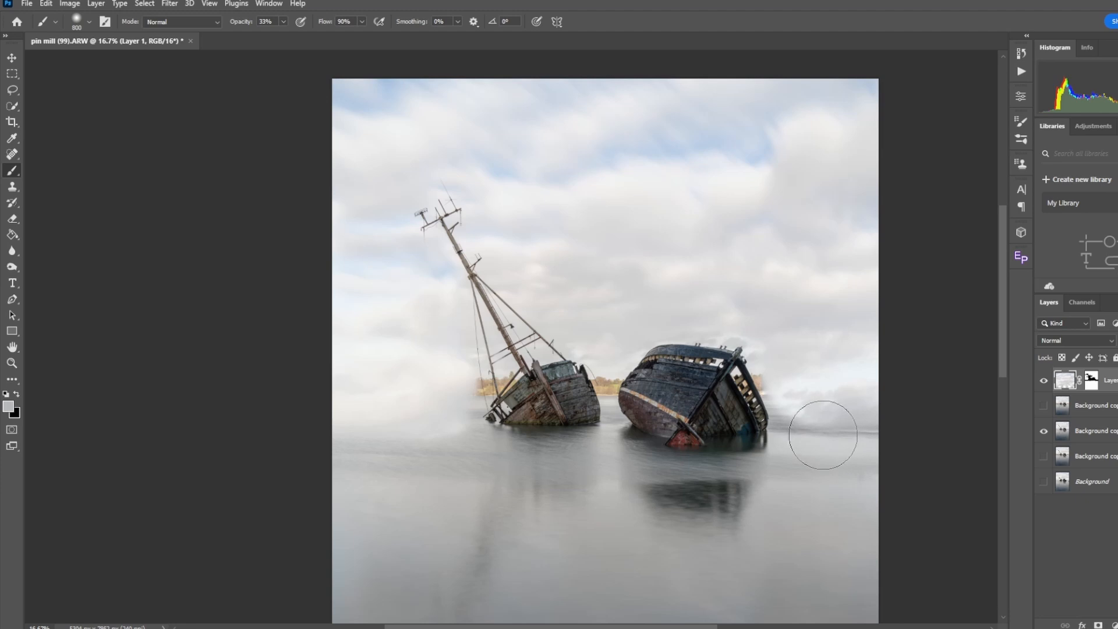
pyautogui.moveTo(822, 435)
pyautogui.mouseDown()
pyautogui.moveTo(815, 424)
pyautogui.moveTo(848, 417)
pyautogui.moveTo(795, 411)
pyautogui.mouseUp()
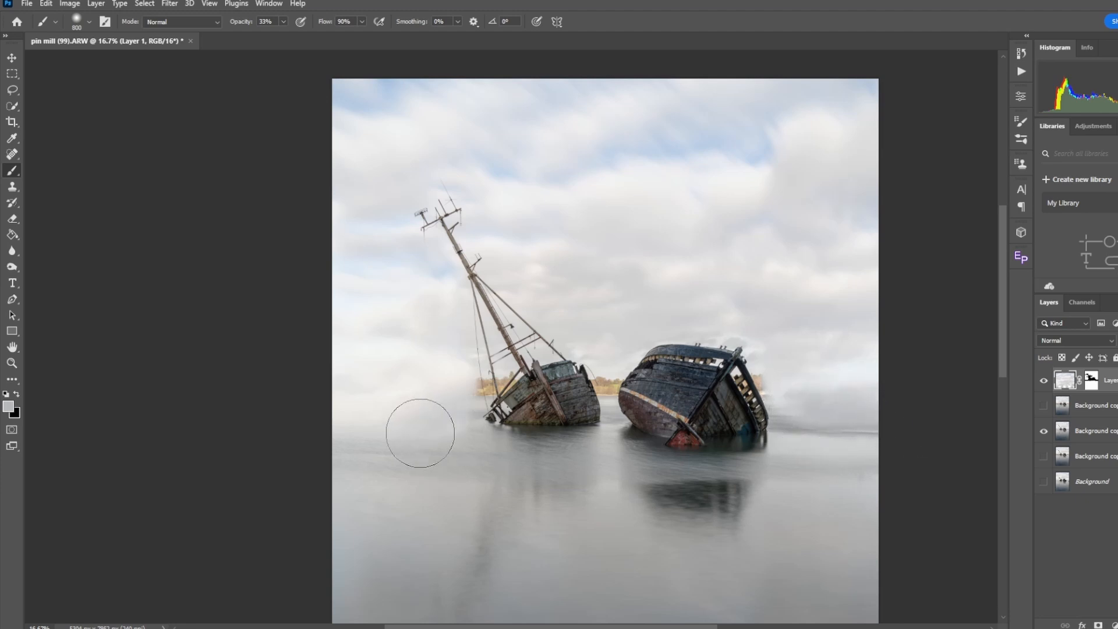
pyautogui.moveTo(421, 433)
pyautogui.mouseDown()
pyautogui.moveTo(342, 425)
pyautogui.moveTo(455, 443)
pyautogui.moveTo(376, 419)
pyautogui.moveTo(288, 428)
pyautogui.moveTo(451, 436)
pyautogui.mouseUp()
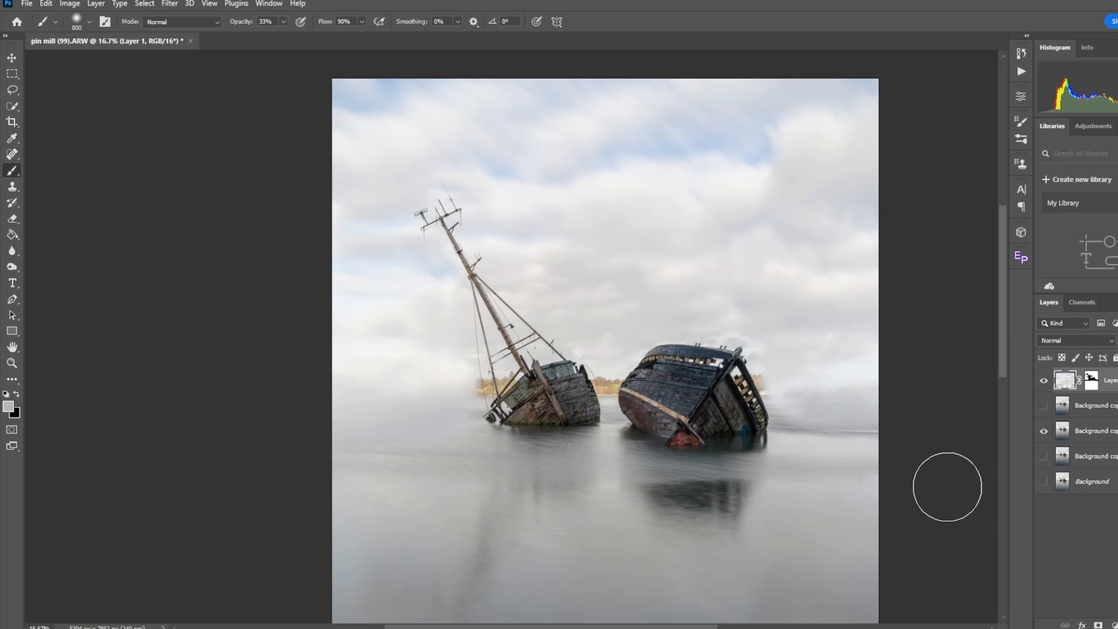
# Step: Hide the trees between the two hulls by painting white on the Layer 1 mask with a 175 px brush at 100% opacity
pyautogui.click(12, 363)
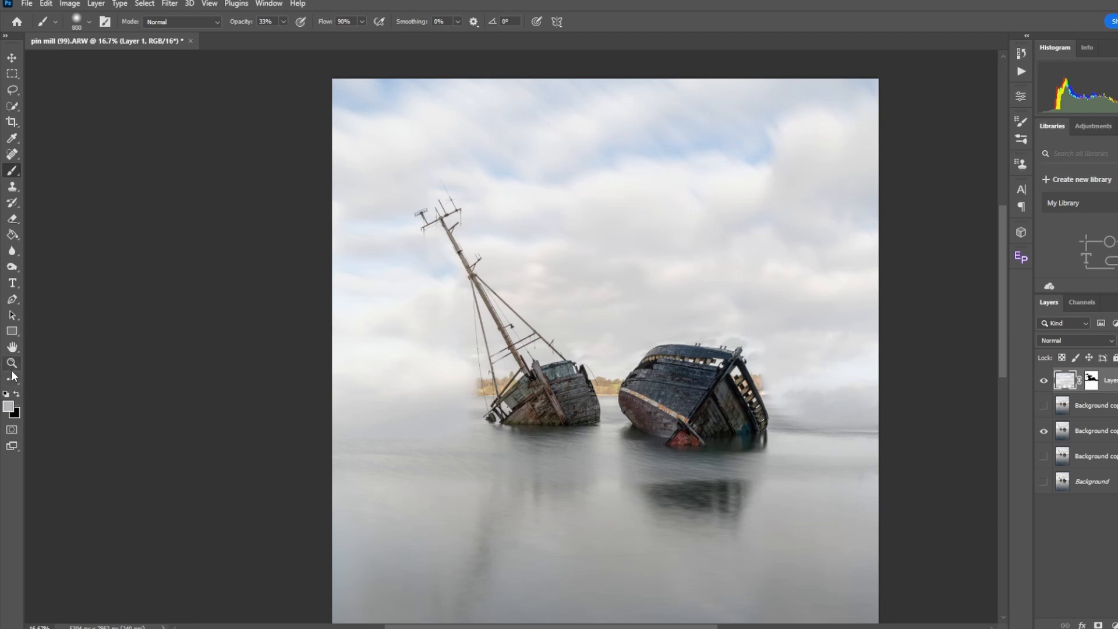
pyautogui.click(601, 395)
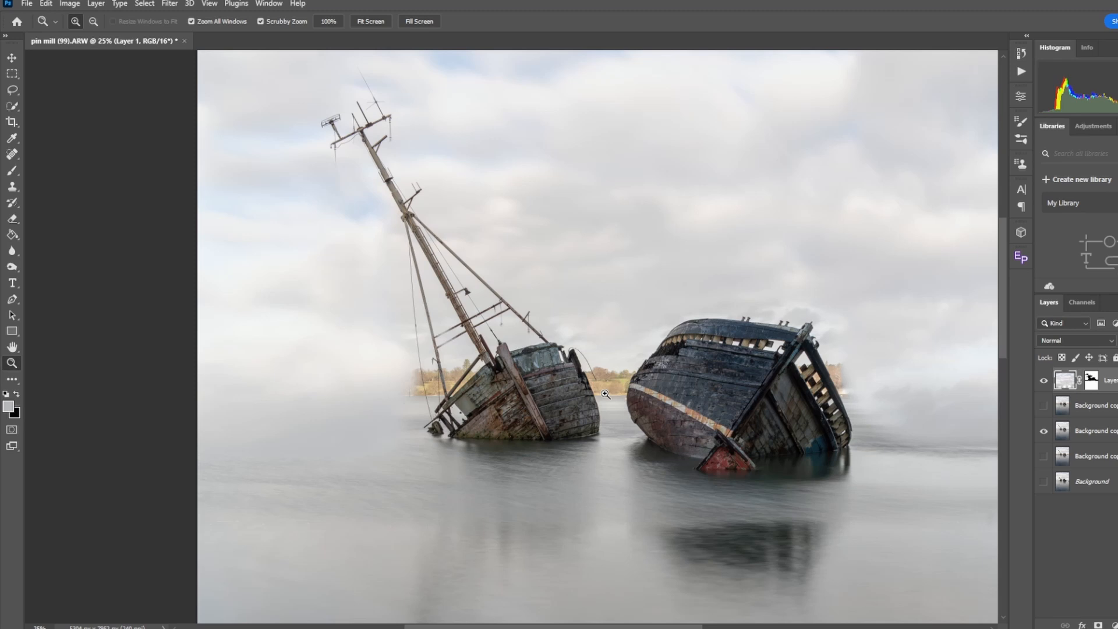
pyautogui.click(606, 395)
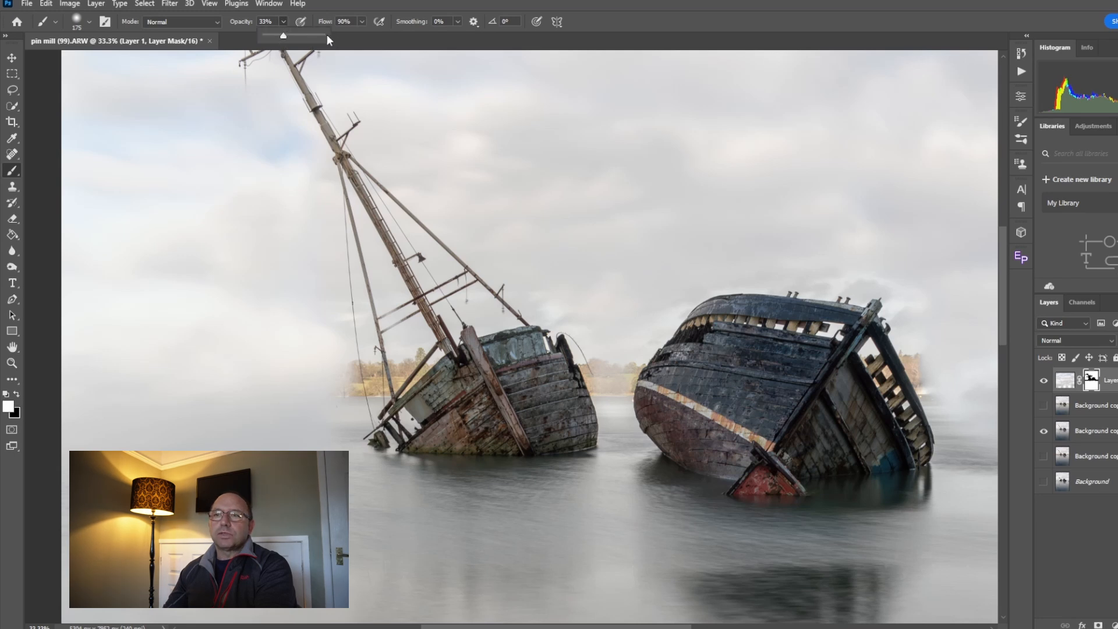
pyautogui.click(326, 35)
pyautogui.moveTo(620, 343)
pyautogui.mouseDown()
pyautogui.moveTo(614, 381)
pyautogui.moveTo(626, 349)
pyautogui.mouseUp()
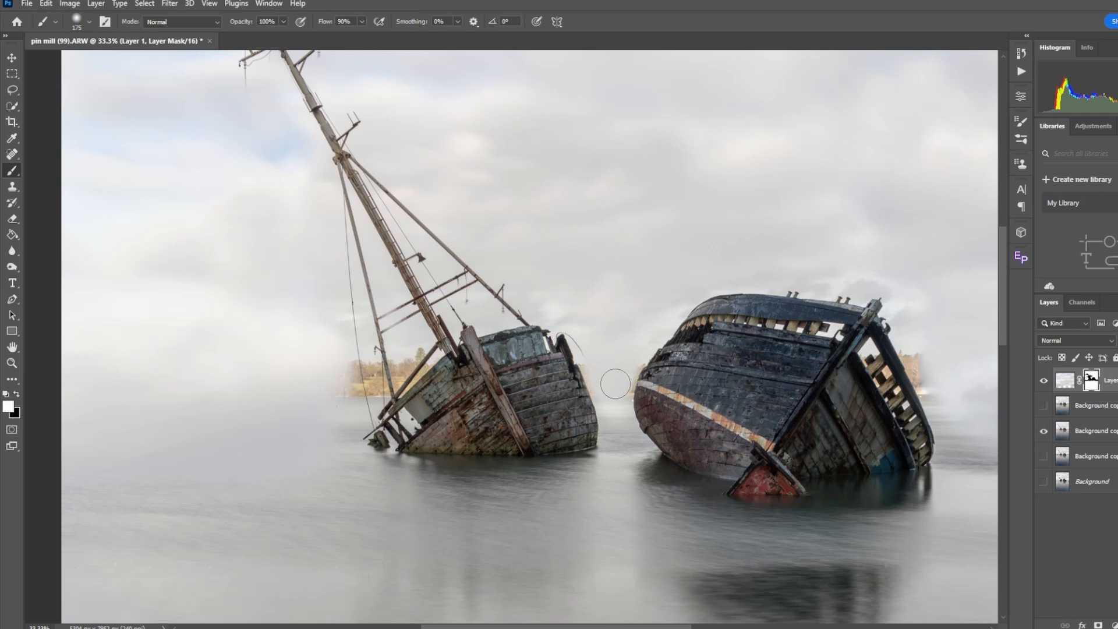
# Step: Try to hide the trees beside the smaller wreck's stern by painting white on the Layer 1 mask with a 90 px soft brush
pyautogui.click(19, 363)
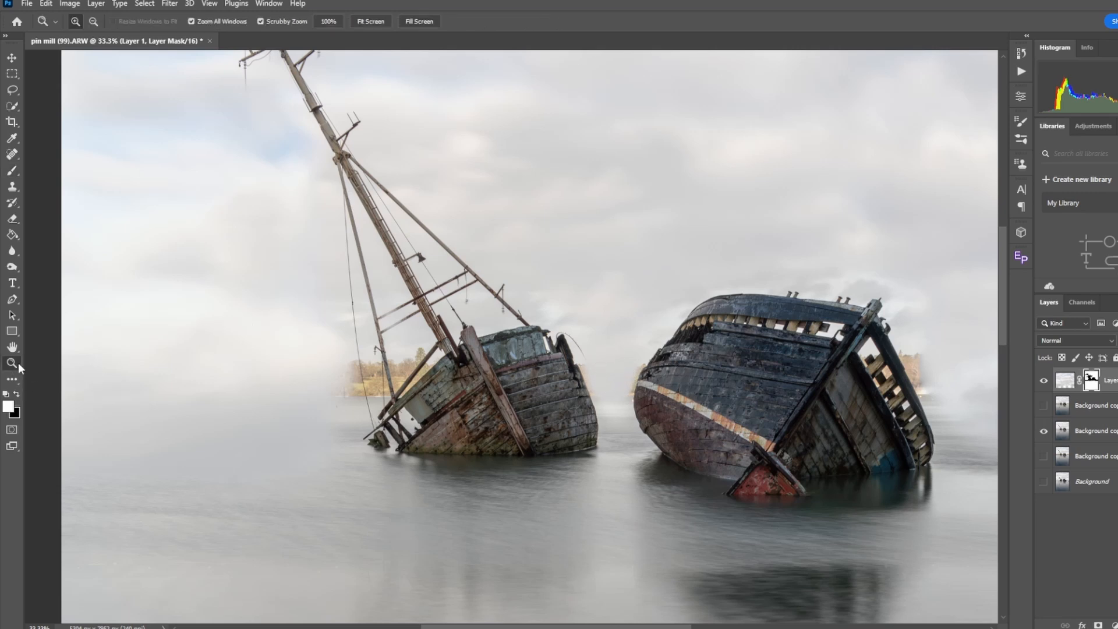
pyautogui.click(574, 362)
pyautogui.click(573, 363)
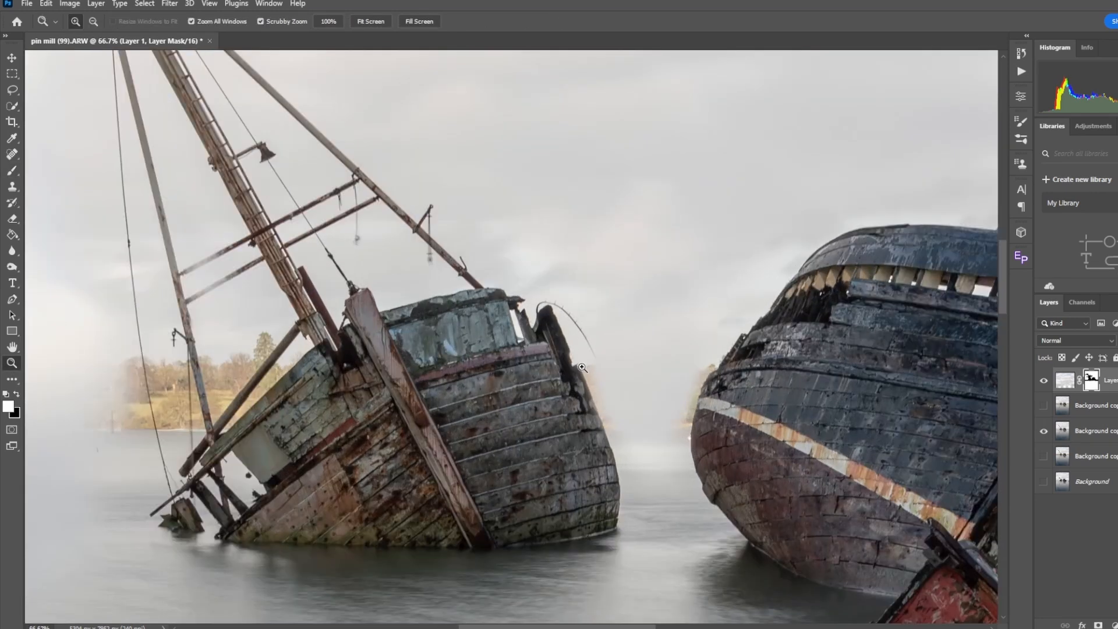
pyautogui.click(573, 362)
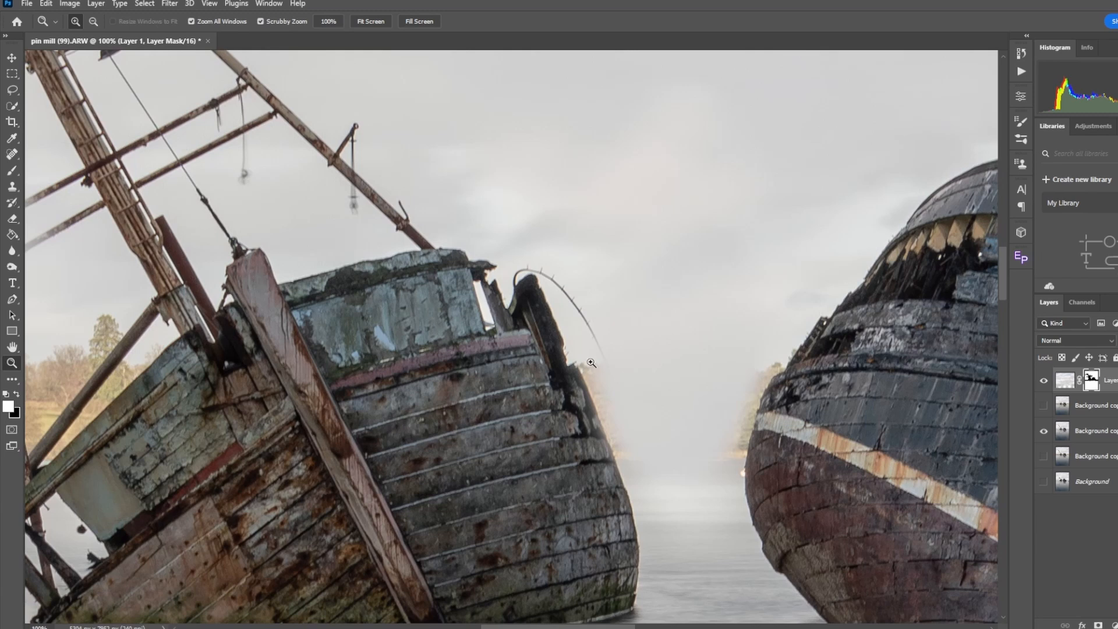
pyautogui.click(16, 394)
pyautogui.click(12, 170)
pyautogui.press('[')
pyautogui.press('[')
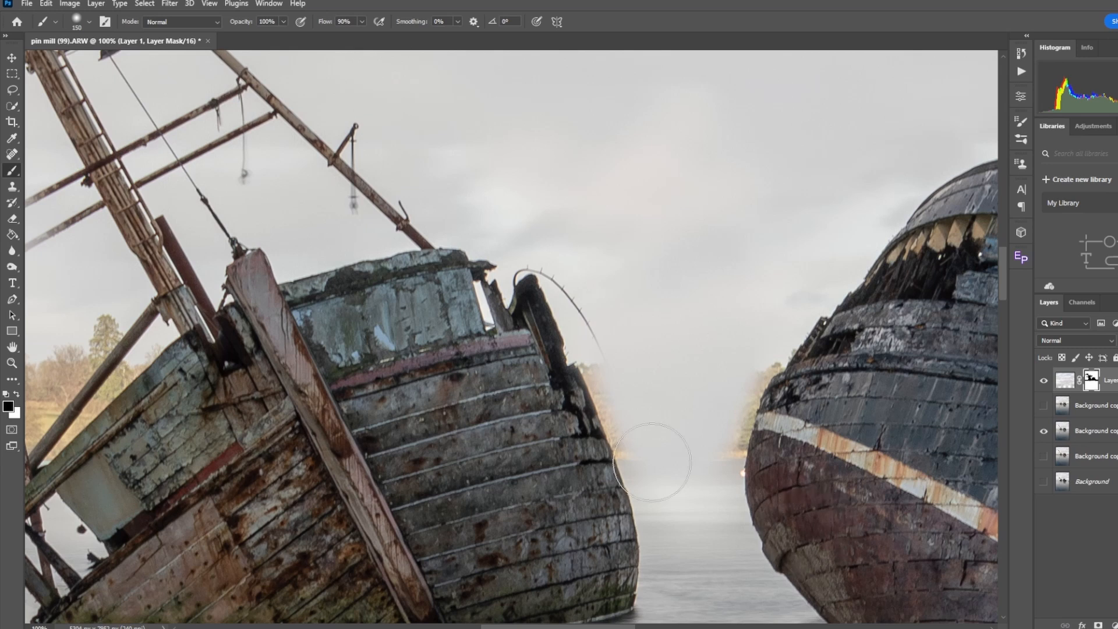
pyautogui.click(17, 394)
pyautogui.press('[')
pyautogui.press('[')
pyautogui.press('[')
pyautogui.click(599, 358)
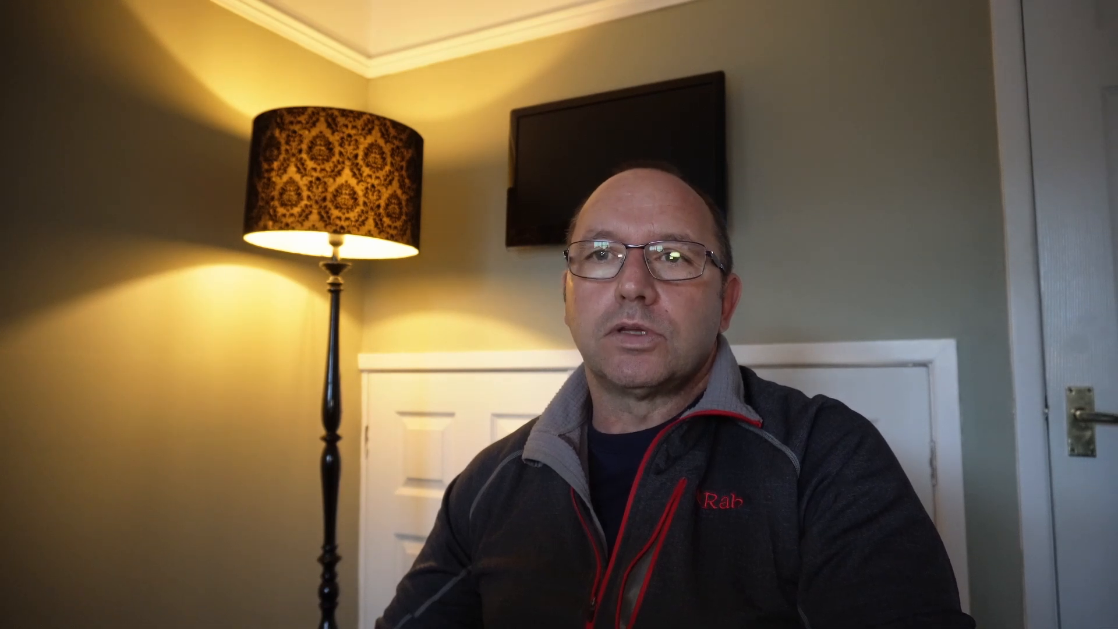
# Step: Switch the brush to the 123 px hard round tip with 100% hardness
pyautogui.click(89, 24)
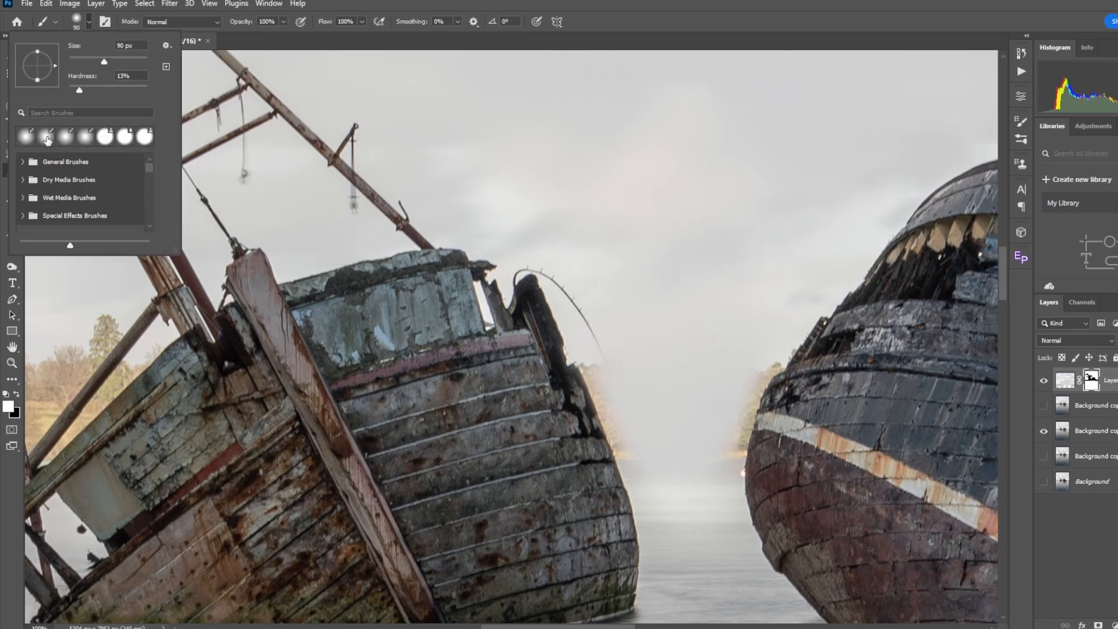
pyautogui.click(1018, 127)
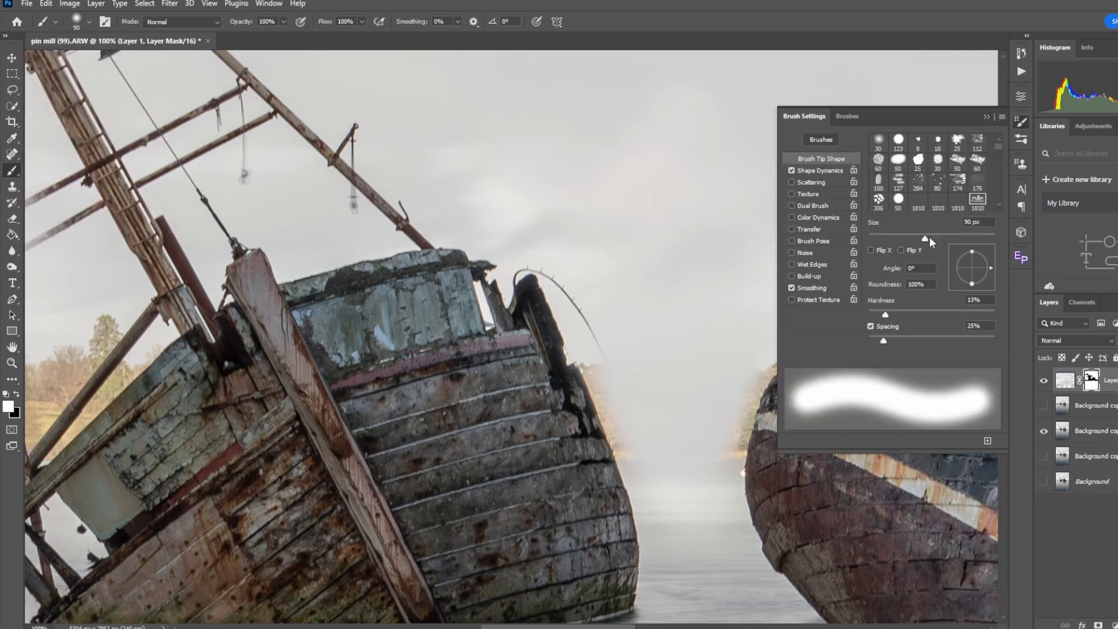
pyautogui.click(899, 142)
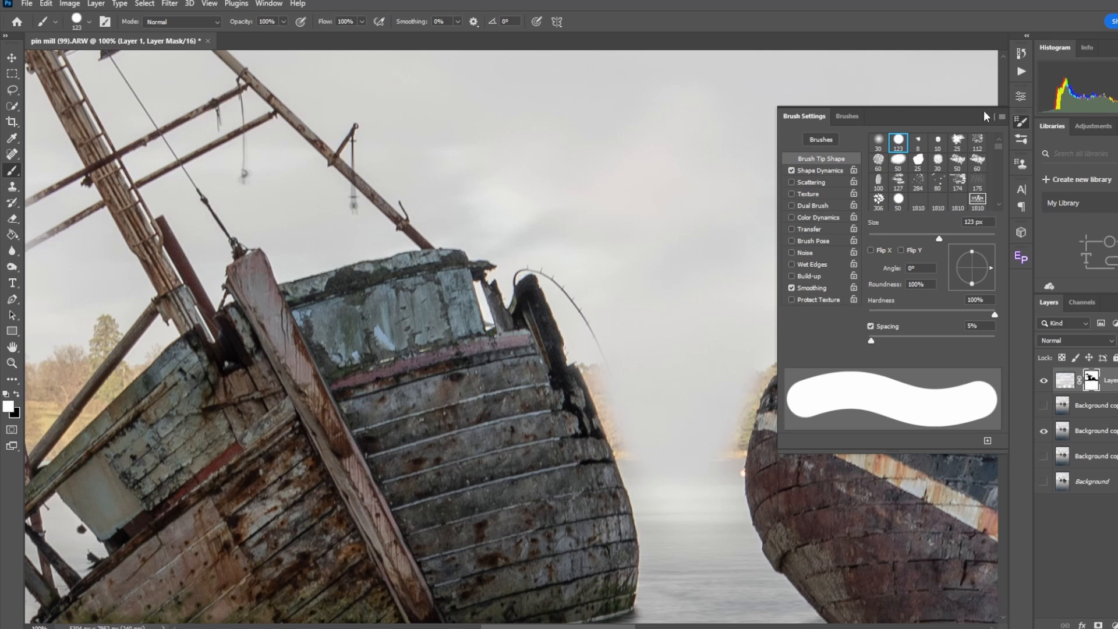
pyautogui.click(987, 119)
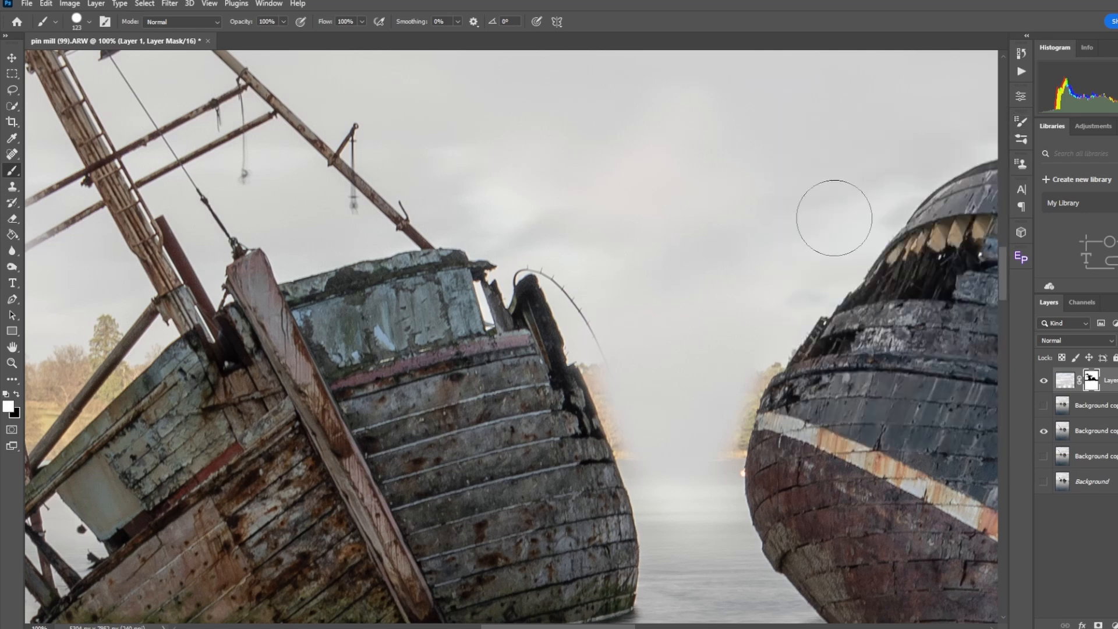
# Step: Hide the trees along both hull edges between the wrecks by painting white on the Layer 1 mask with an 80 px hard brush
pyautogui.press('[')
pyautogui.press('[')
pyautogui.press('[')
pyautogui.moveTo(600, 358); pyautogui.dragTo(656, 457)
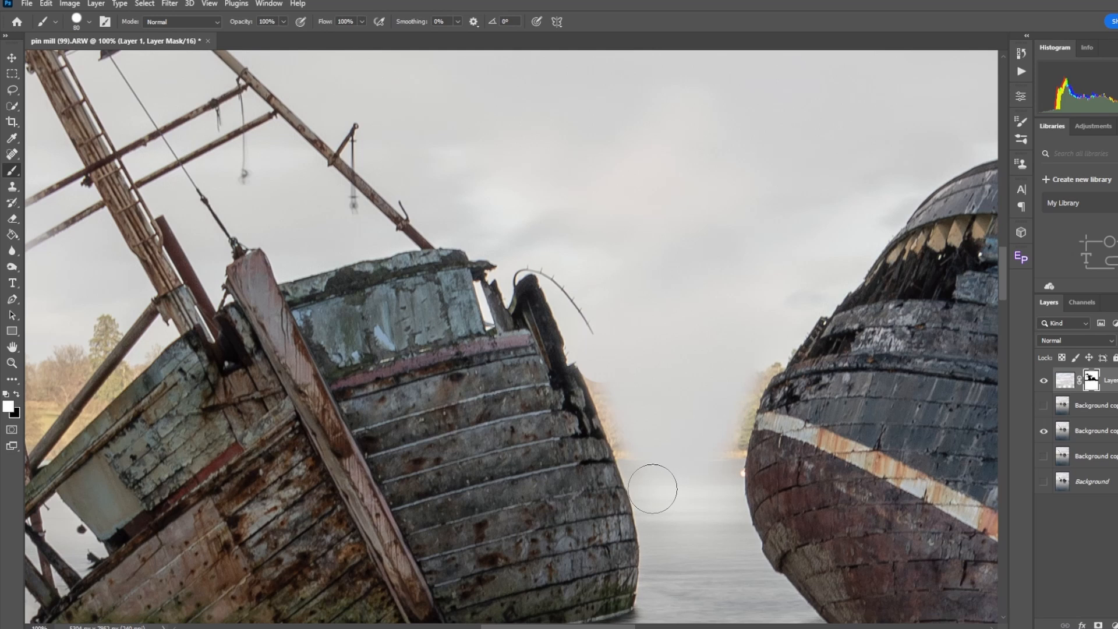
pyautogui.moveTo(653, 489); pyautogui.dragTo(653, 488)
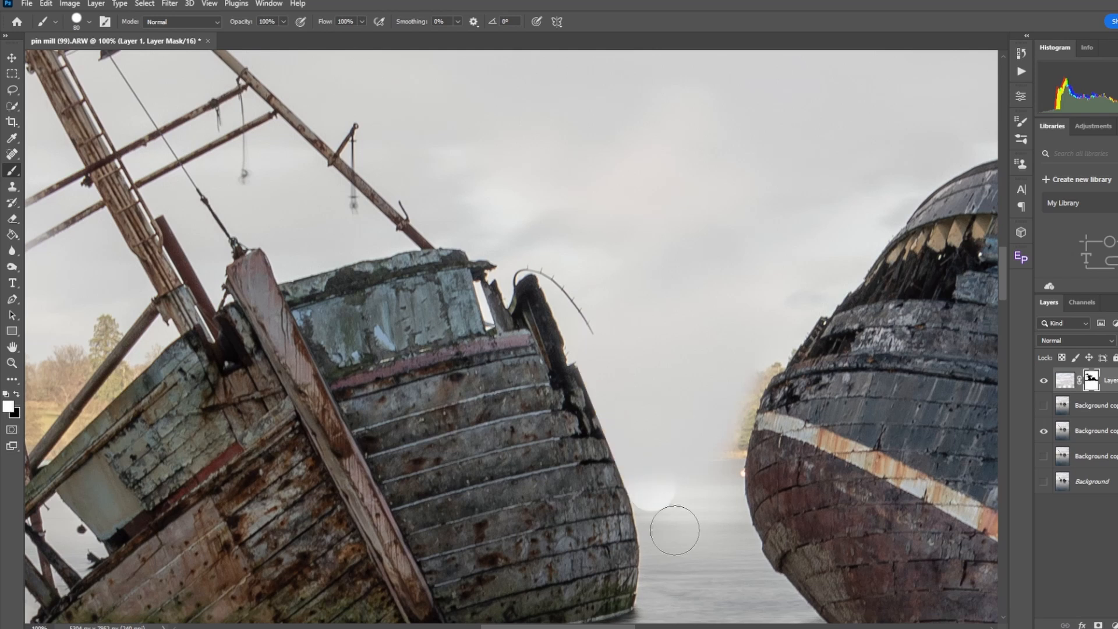
pyautogui.click(765, 354)
pyautogui.moveTo(750, 363)
pyautogui.mouseDown()
pyautogui.moveTo(719, 472)
pyautogui.moveTo(700, 481)
pyautogui.moveTo(694, 469)
pyautogui.mouseUp()
pyautogui.moveTo(797, 291)
pyautogui.mouseDown()
pyautogui.moveTo(641, 251)
pyautogui.moveTo(596, 291)
pyautogui.moveTo(593, 324)
pyautogui.moveTo(550, 236)
pyautogui.moveTo(581, 243)
pyautogui.moveTo(591, 289)
pyautogui.moveTo(603, 273)
pyautogui.moveTo(587, 239)
pyautogui.moveTo(620, 298)
pyautogui.mouseUp()
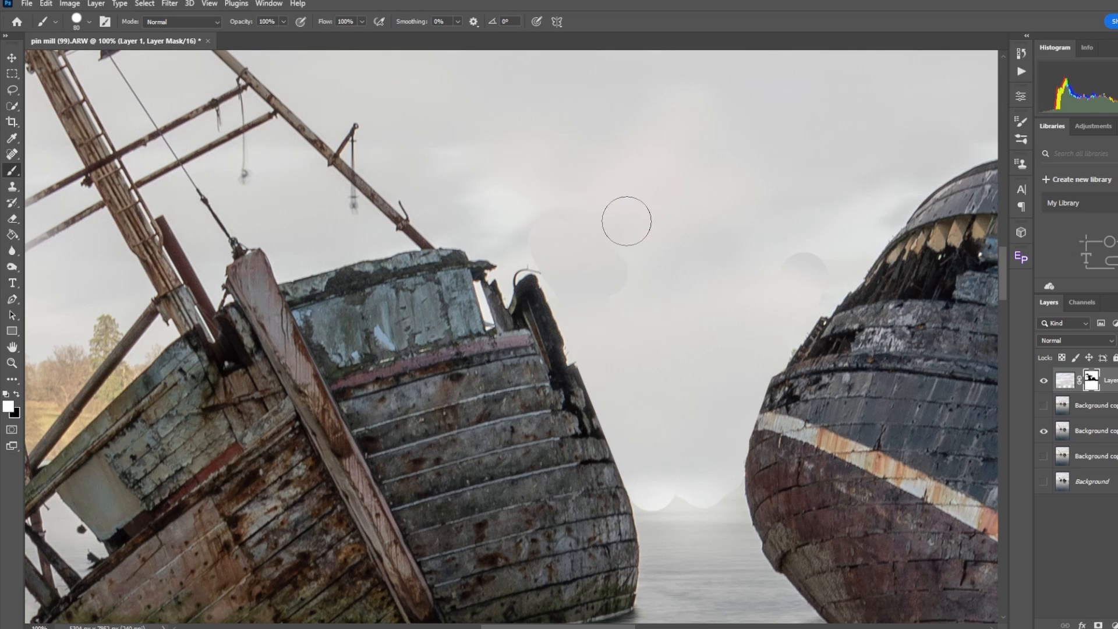
# Step: Mask out the curved twig at the smaller wreck's stern with a 40 px hard brush and restore the adjoining post in black
pyautogui.press('[')
pyautogui.press('[')
pyautogui.press('[')
pyautogui.press('[')
pyautogui.press('[')
pyautogui.press(']')
pyautogui.press(']')
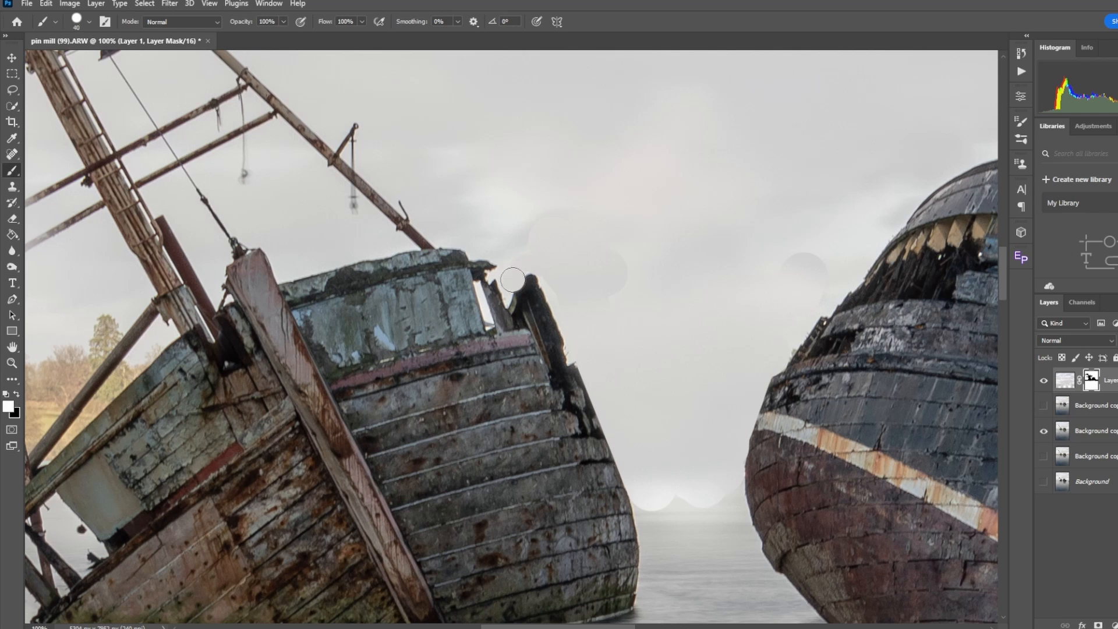
pyautogui.click(16, 394)
pyautogui.click(523, 297)
pyautogui.moveTo(523, 298); pyautogui.dragTo(529, 291)
# Step: Hide the trees around the smaller wreck's slanting bow spar by painting white on the Layer 1 mask with 35 px and 30 px brushes
pyautogui.click(17, 394)
pyautogui.press('[')
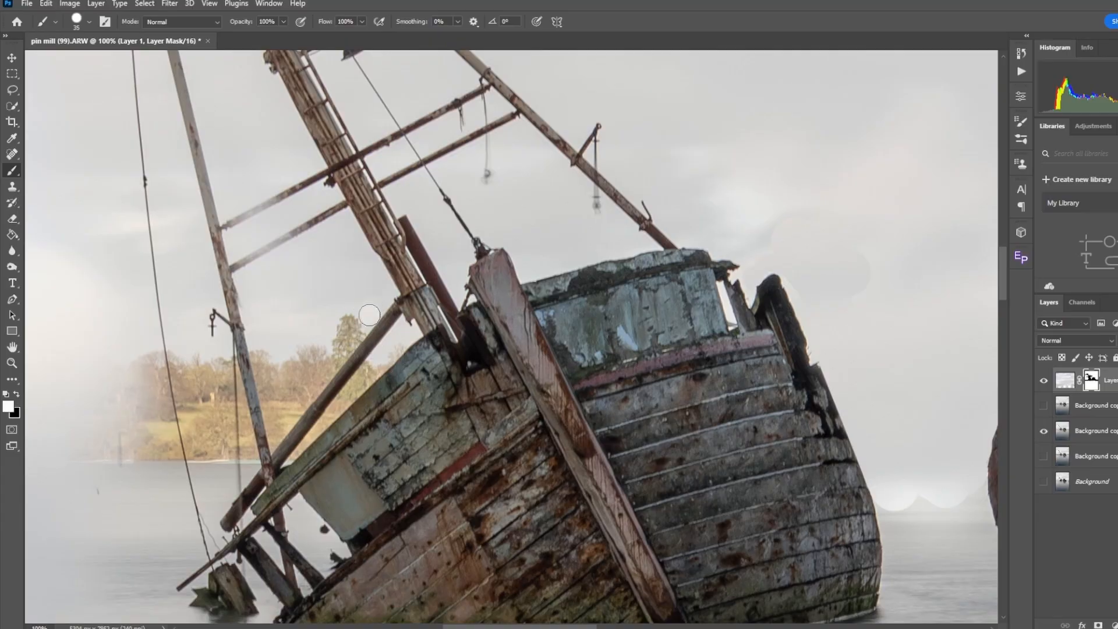
pyautogui.keyDown('shift'); pyautogui.click(277, 431); pyautogui.keyUp('shift')
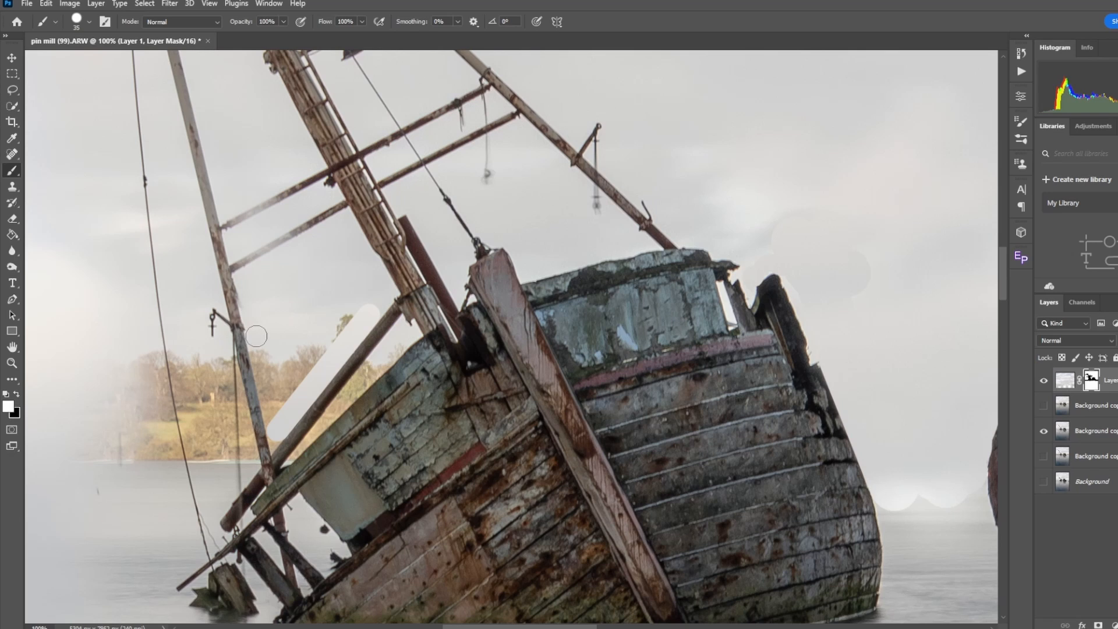
pyautogui.keyDown('shift'); pyautogui.click(256, 336); pyautogui.keyUp('shift')
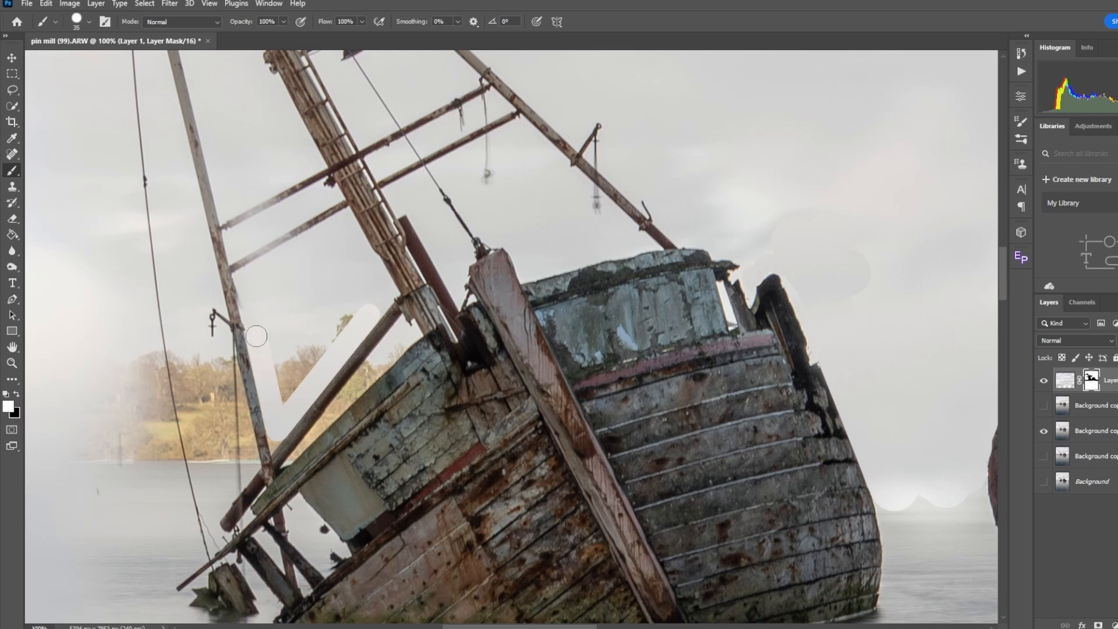
pyautogui.moveTo(256, 336)
pyautogui.mouseDown()
pyautogui.moveTo(351, 314)
pyautogui.moveTo(283, 383)
pyautogui.moveTo(283, 343)
pyautogui.moveTo(283, 388)
pyautogui.moveTo(344, 333)
pyautogui.moveTo(281, 403)
pyautogui.moveTo(291, 360)
pyautogui.moveTo(315, 335)
pyautogui.mouseUp()
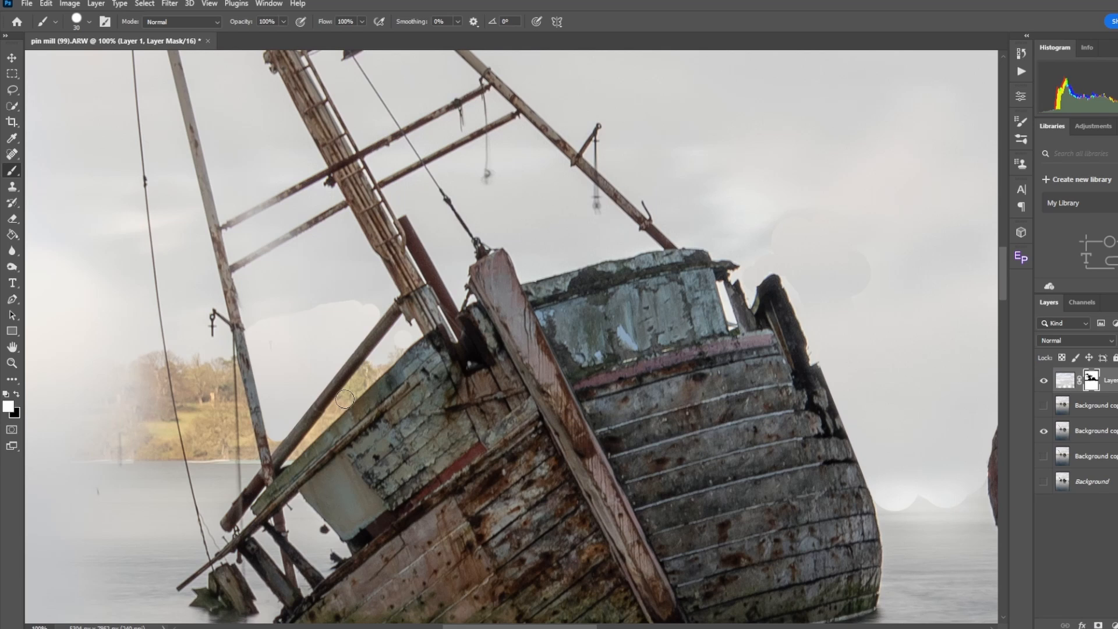
pyautogui.moveTo(344, 399); pyautogui.dragTo(390, 362)
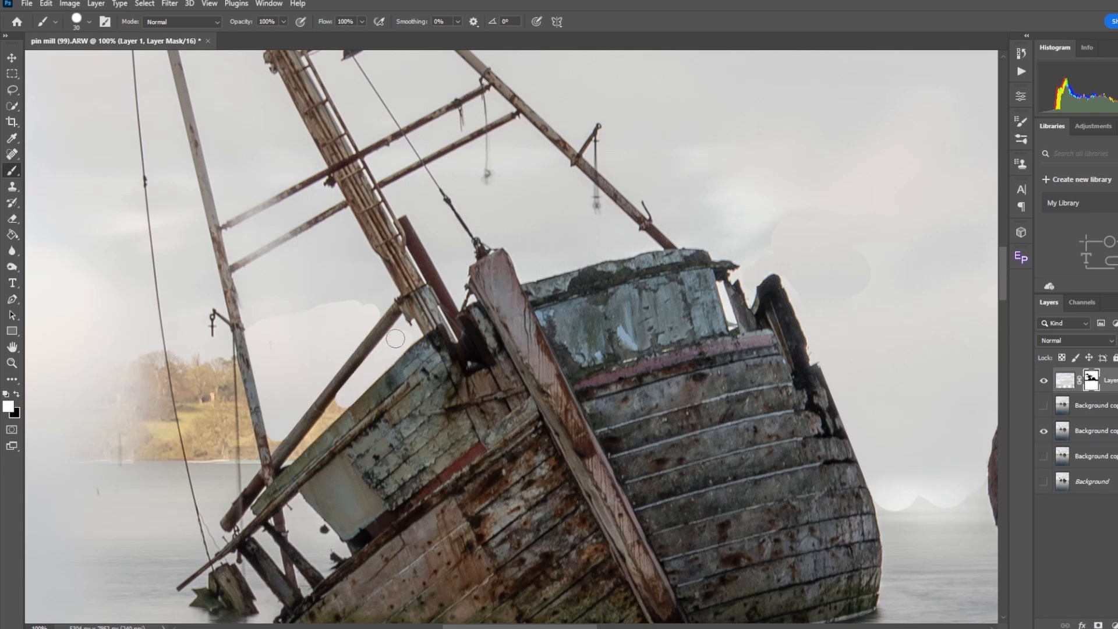
# Step: Clean the mask along the smaller wreck's bow rail with a 15 px white brush and touch up the stern post with 20 px black
pyautogui.press('[')
pyautogui.press('[')
pyautogui.press('[')
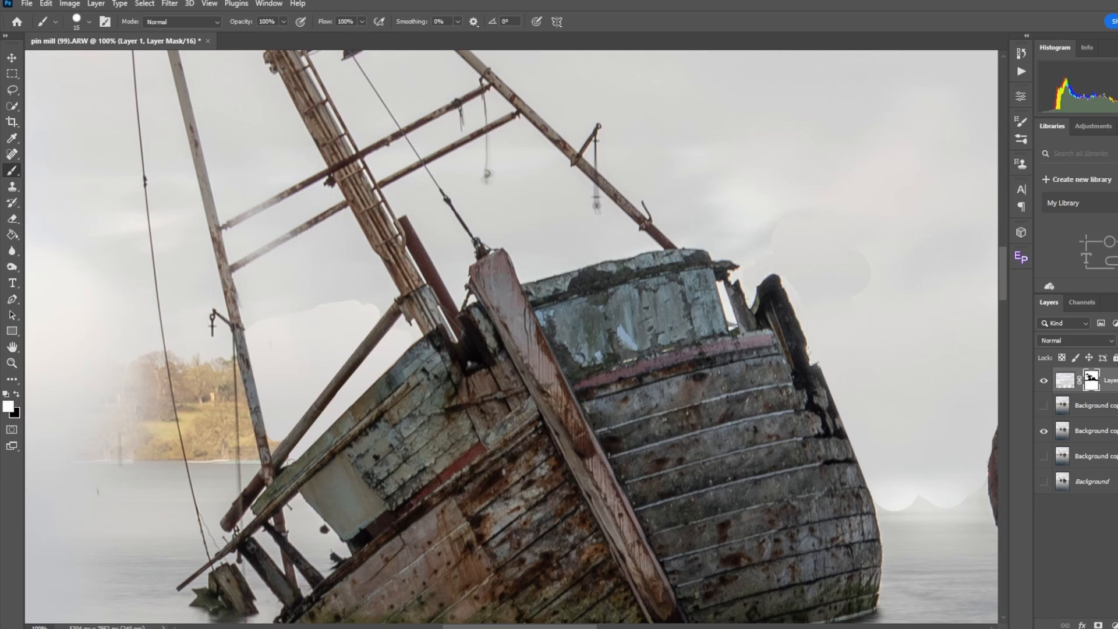
pyautogui.press('[')
pyautogui.press('x')
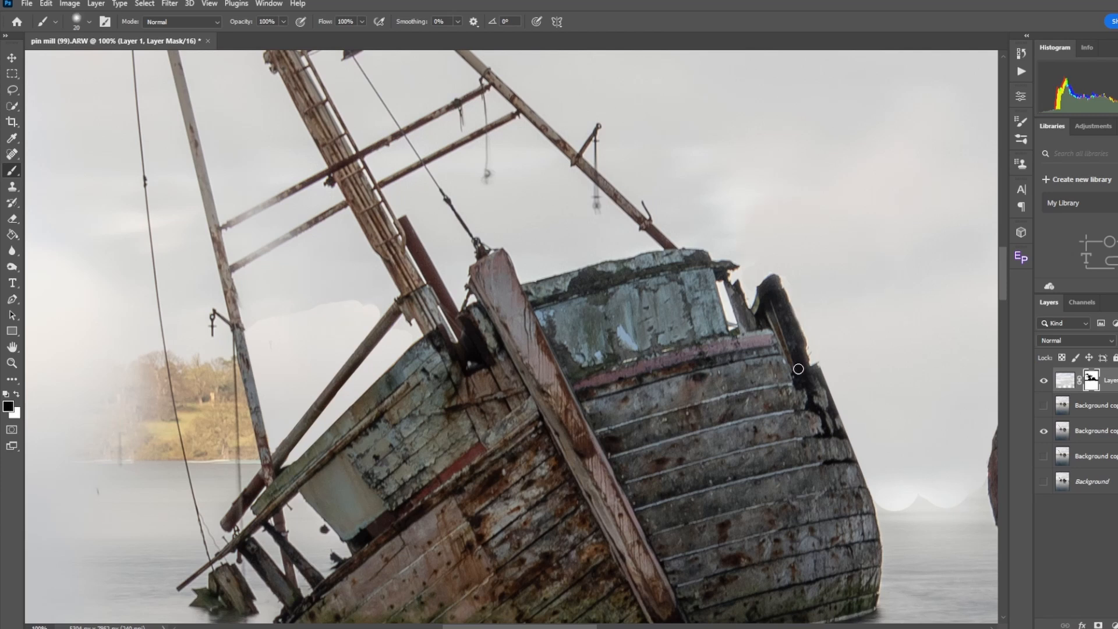
# Step: Blend the hard-edged sky patch above the bow spar by painting white on the Layer 1 mask with a soft brush of up to 125 px
pyautogui.press(']')
pyautogui.press(']')
pyautogui.click(17, 395)
pyautogui.press(']')
pyautogui.press(']')
pyautogui.press(']')
pyautogui.press(']')
pyautogui.press(']')
pyautogui.press(']')
pyautogui.press(']')
pyautogui.press(']')
pyautogui.press(']')
pyautogui.press(']')
pyautogui.press('[')
pyautogui.press('[')
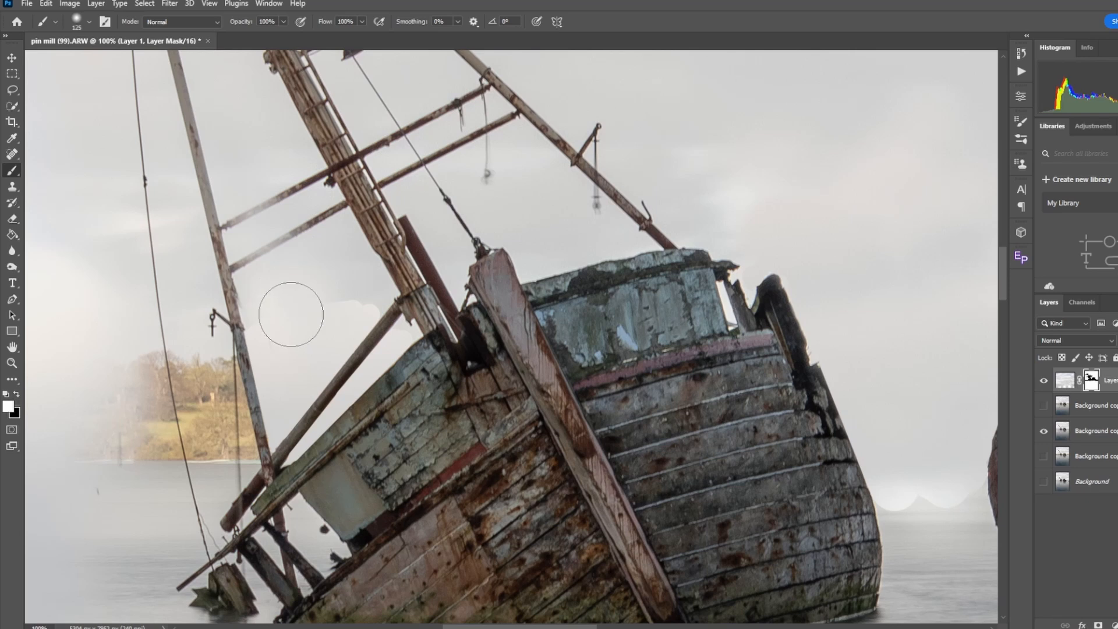
pyautogui.press('[')
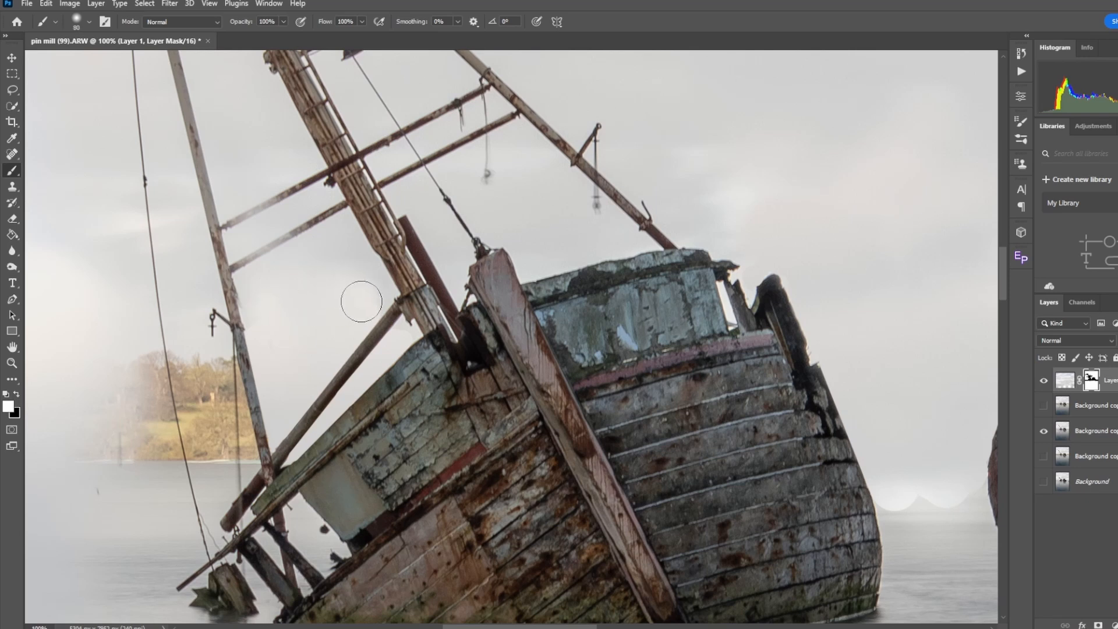
pyautogui.press('[')
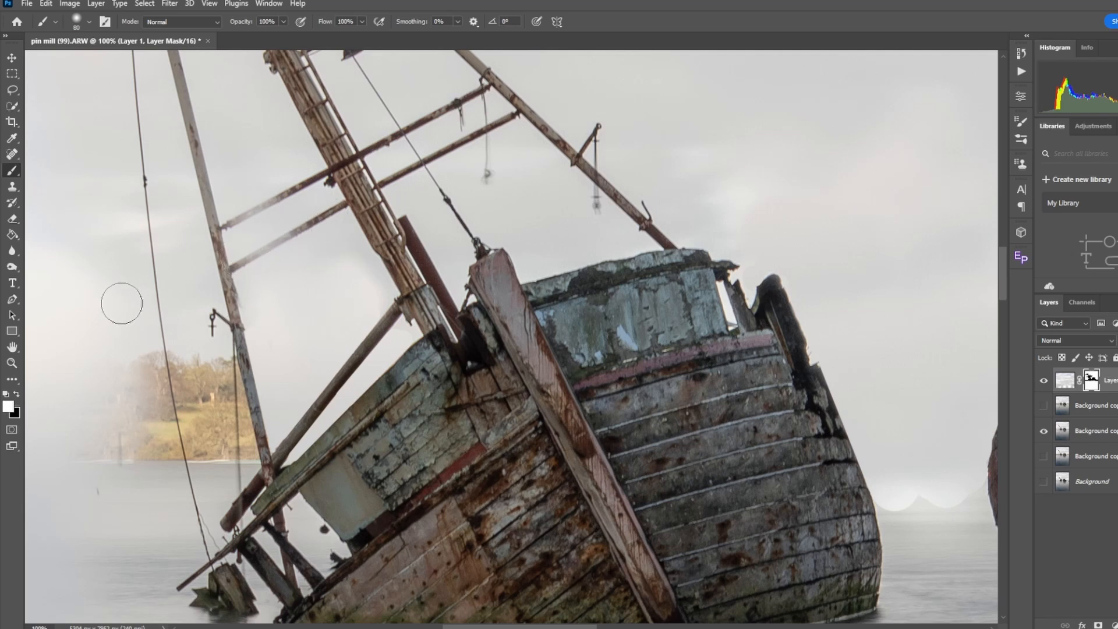
# Step: Restore the two faded cross spars beside the mast with straight black strokes on the Layer 1 mask using a 20 px soft brush
pyautogui.click(17, 394)
pyautogui.press('[')
pyautogui.press('[')
pyautogui.press('[')
pyautogui.press('[')
pyautogui.press('[')
pyautogui.press('[')
pyautogui.press('[')
pyautogui.keyDown('shift'); pyautogui.click(315, 220); pyautogui.keyUp('shift')
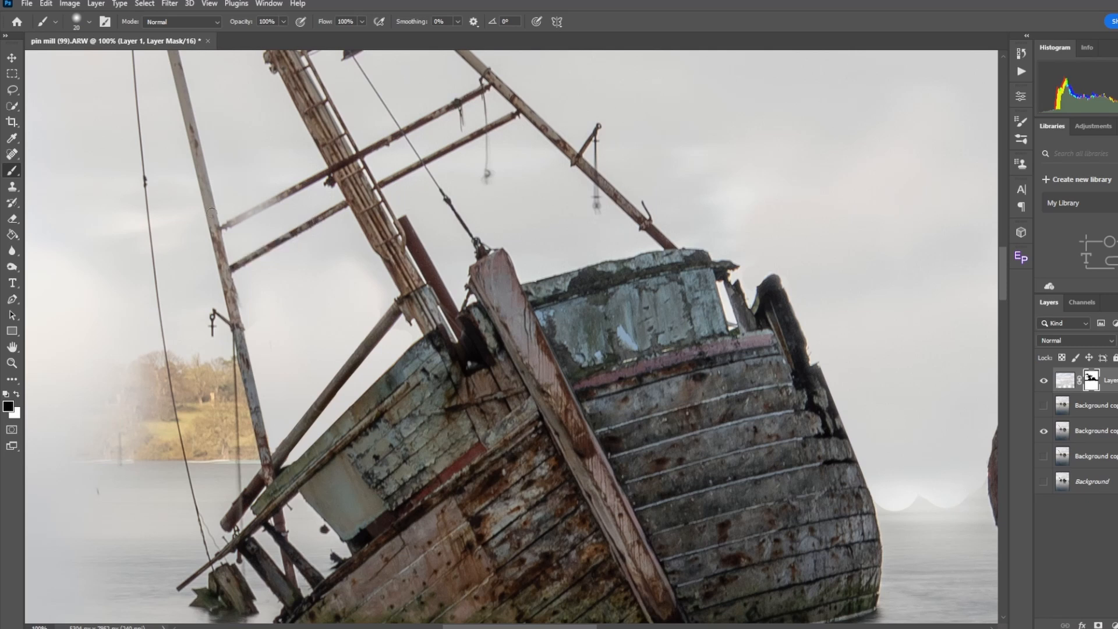
pyautogui.keyDown('shift'); pyautogui.click(307, 182); pyautogui.keyUp('shift')
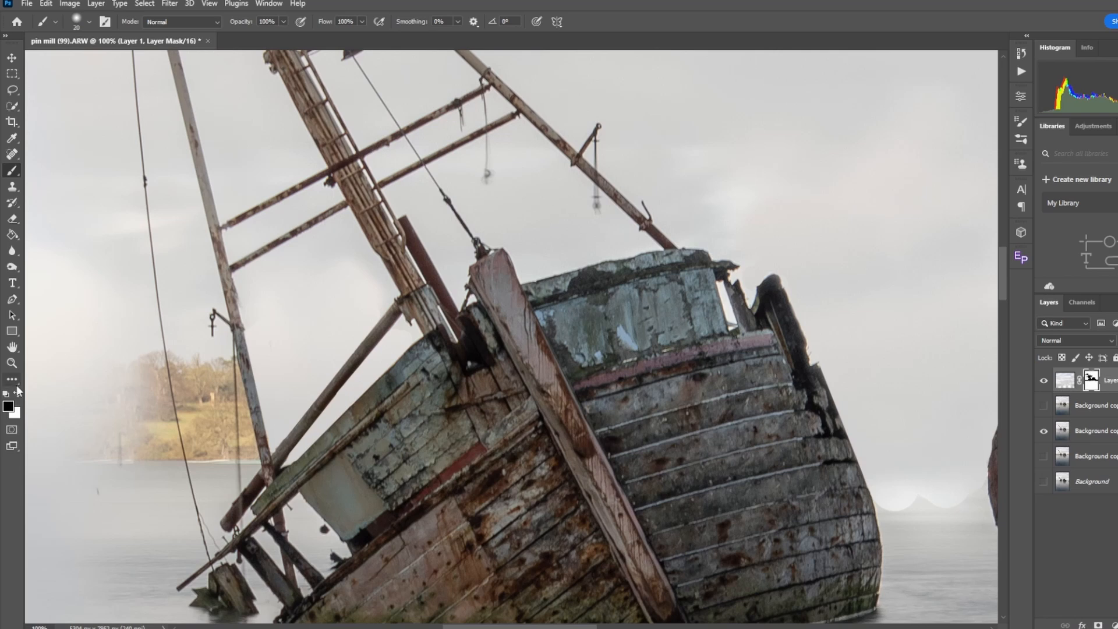
# Step: Soften the waterline between and beside the wrecks by painting black on the Layer 1 mask with a soft brush of 300 to 400 px
pyautogui.click(11, 363)
pyautogui.click(93, 21)
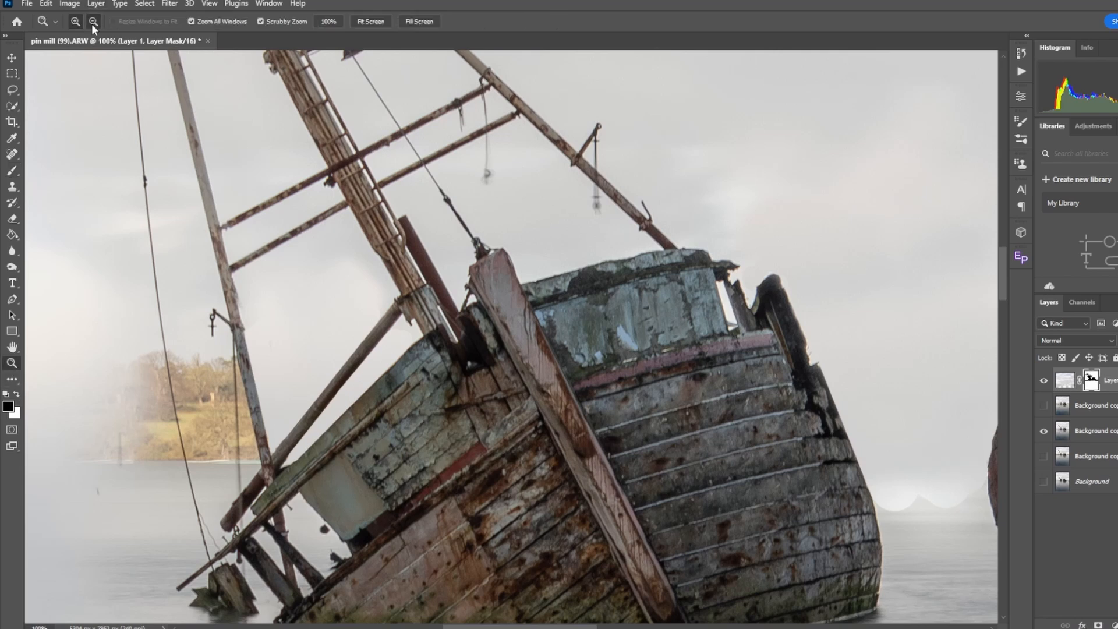
pyautogui.click(292, 239)
pyautogui.click(291, 239)
pyautogui.click(291, 238)
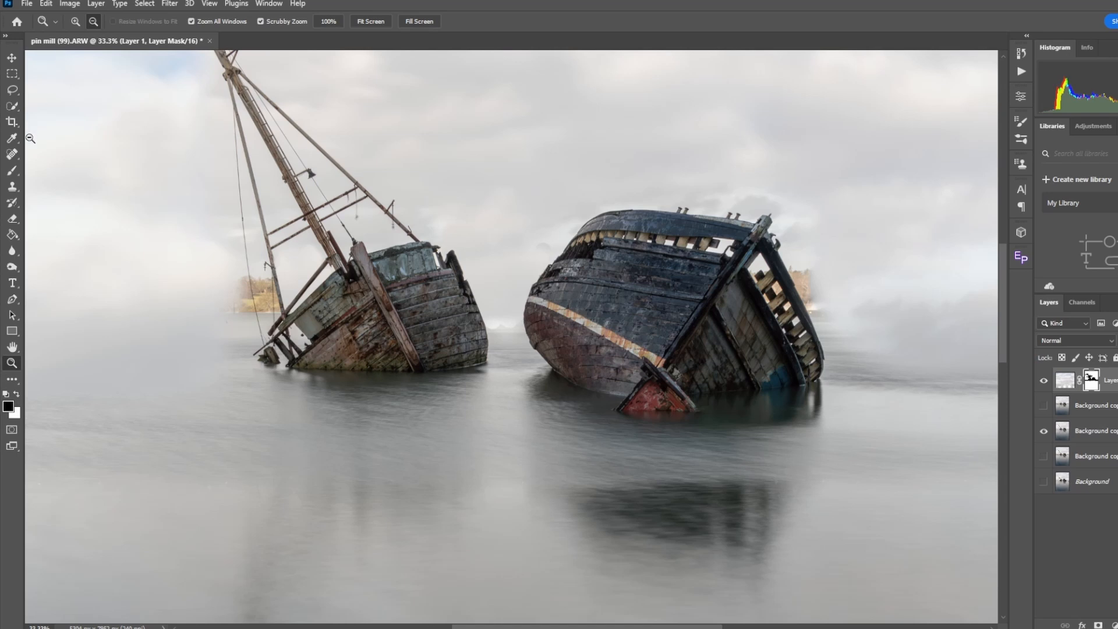
pyautogui.click(12, 171)
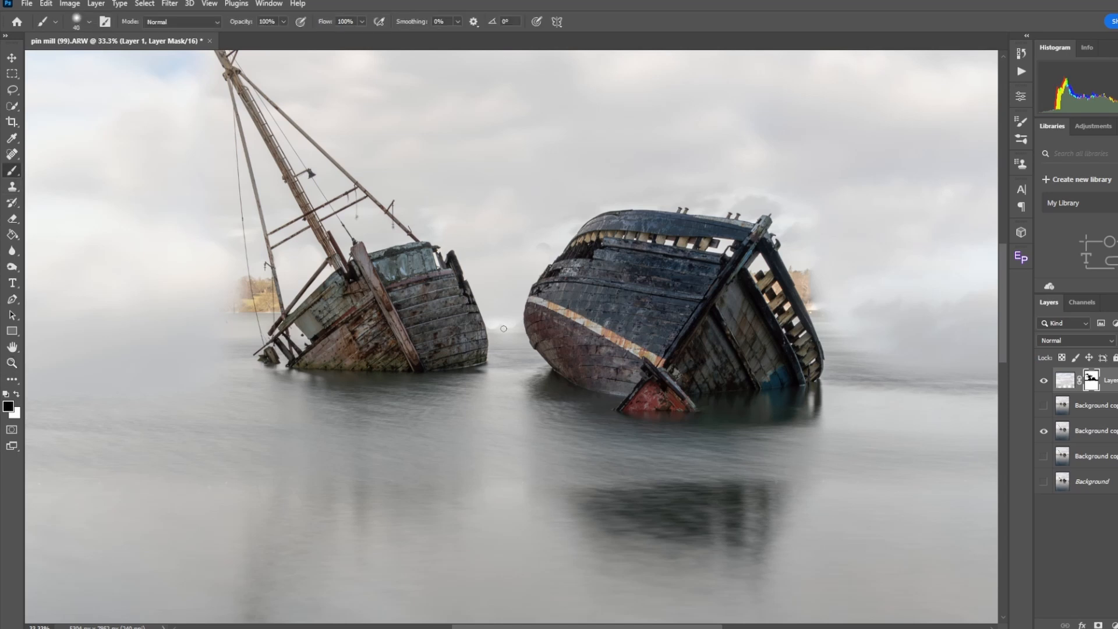
pyautogui.press(']')
pyautogui.press(']')
pyautogui.press(']')
pyautogui.press(']')
pyautogui.press(']')
pyautogui.press(']')
pyautogui.press(']')
pyautogui.press(']')
pyautogui.press(']')
pyautogui.press(']')
pyautogui.press(']')
pyautogui.press(']')
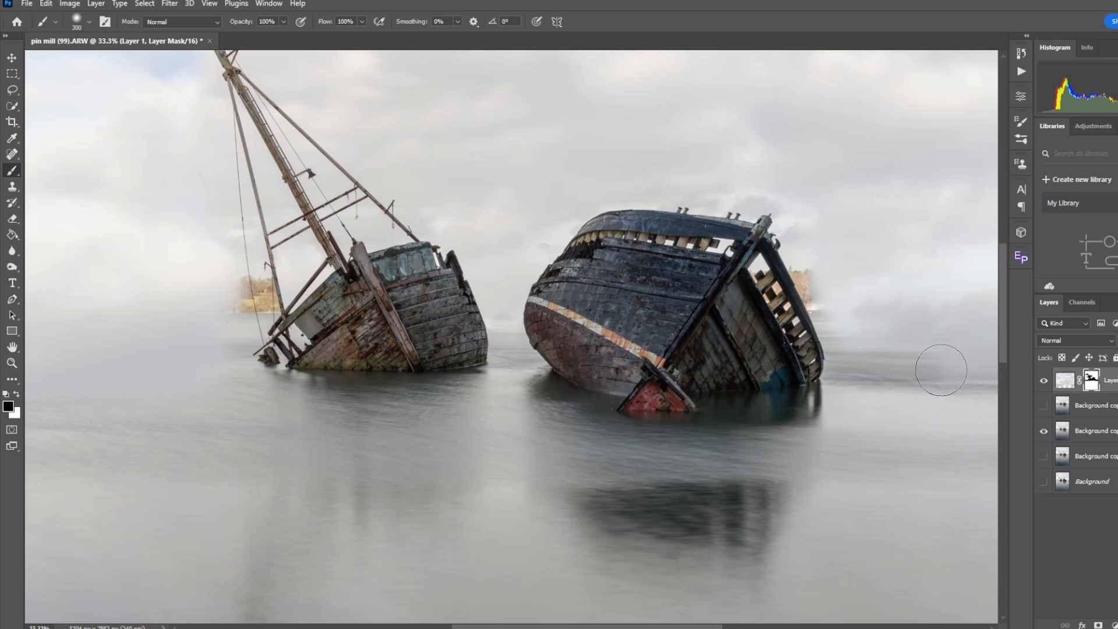
pyautogui.press(']')
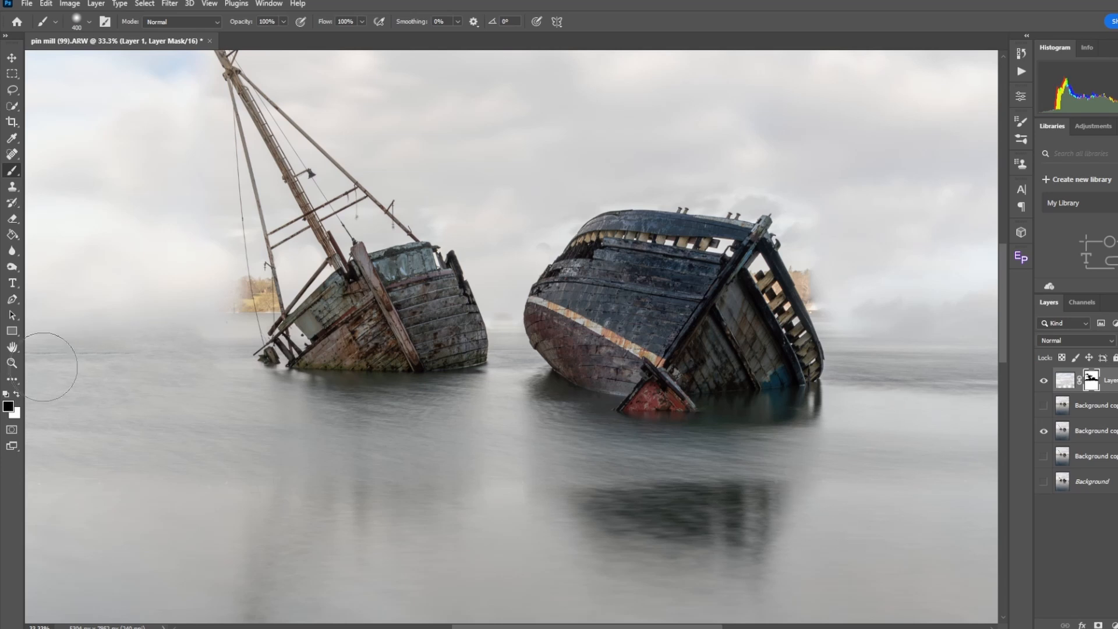
# Step: Hide the remaining trees outside the smaller wreck's bow rigging by painting white on the Layer 1 mask
pyautogui.click(12, 363)
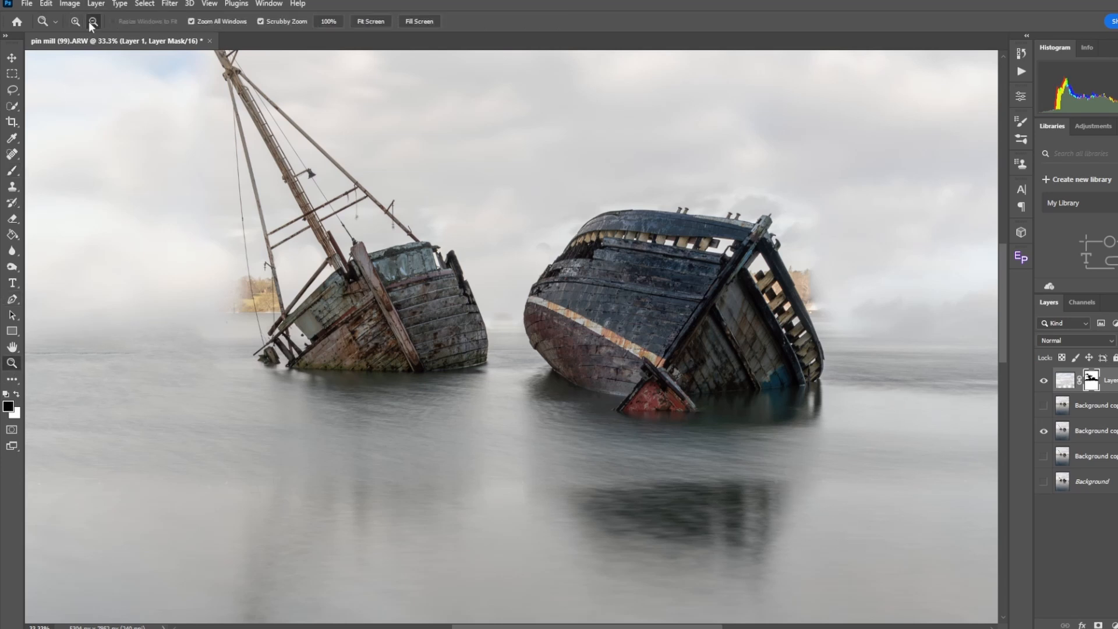
pyautogui.click(412, 224)
pyautogui.click(415, 186)
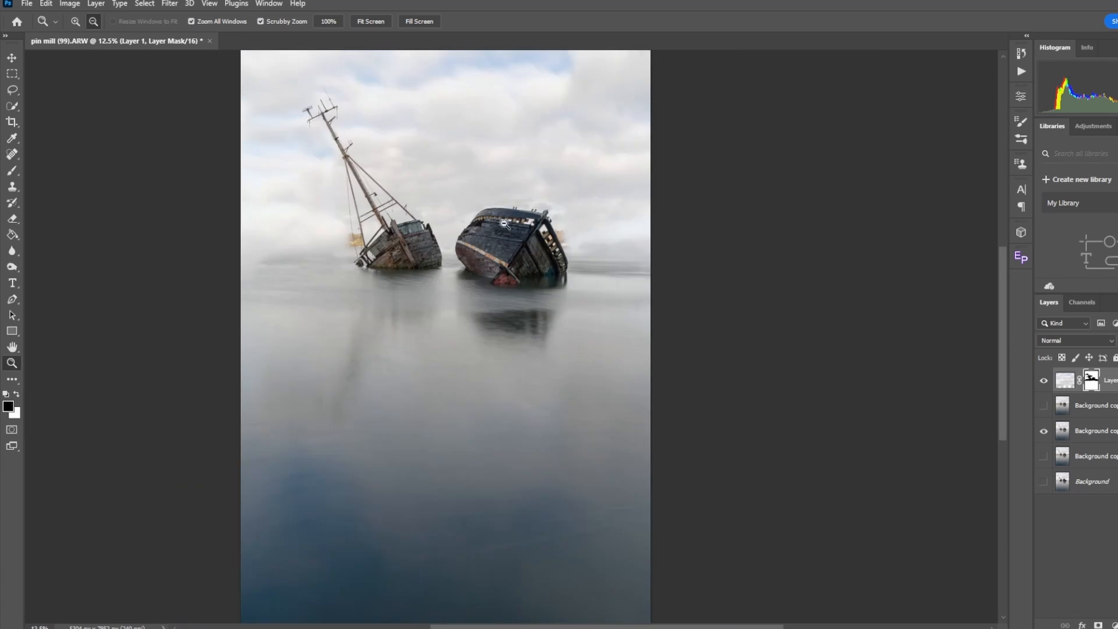
pyautogui.click(594, 233)
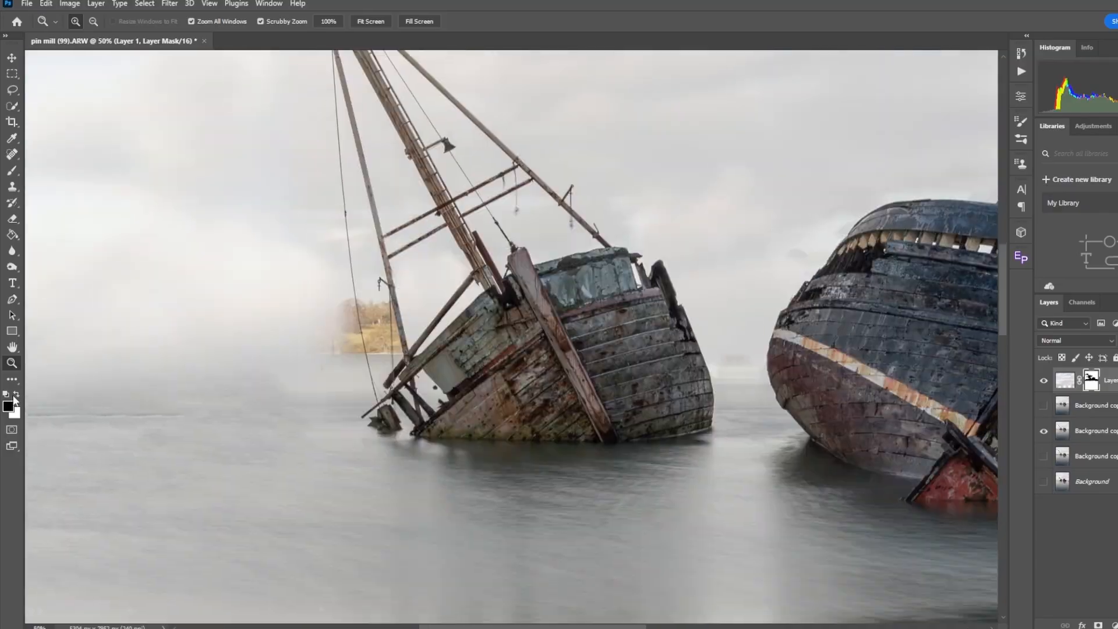
pyautogui.click(12, 170)
pyautogui.moveTo(289, 311); pyautogui.dragTo(314, 325)
pyautogui.click(16, 394)
pyautogui.moveTo(239, 325)
pyautogui.mouseDown()
pyautogui.moveTo(343, 332)
pyautogui.moveTo(368, 370)
pyautogui.mouseUp()
# Step: Restore the missing length of the outer rigging line with a straight black stroke on the Layer 1 mask using a 4 px hard round brush
pyautogui.click(12, 364)
pyautogui.click(365, 340)
pyautogui.click(16, 394)
pyautogui.click(12, 171)
pyautogui.click(1021, 122)
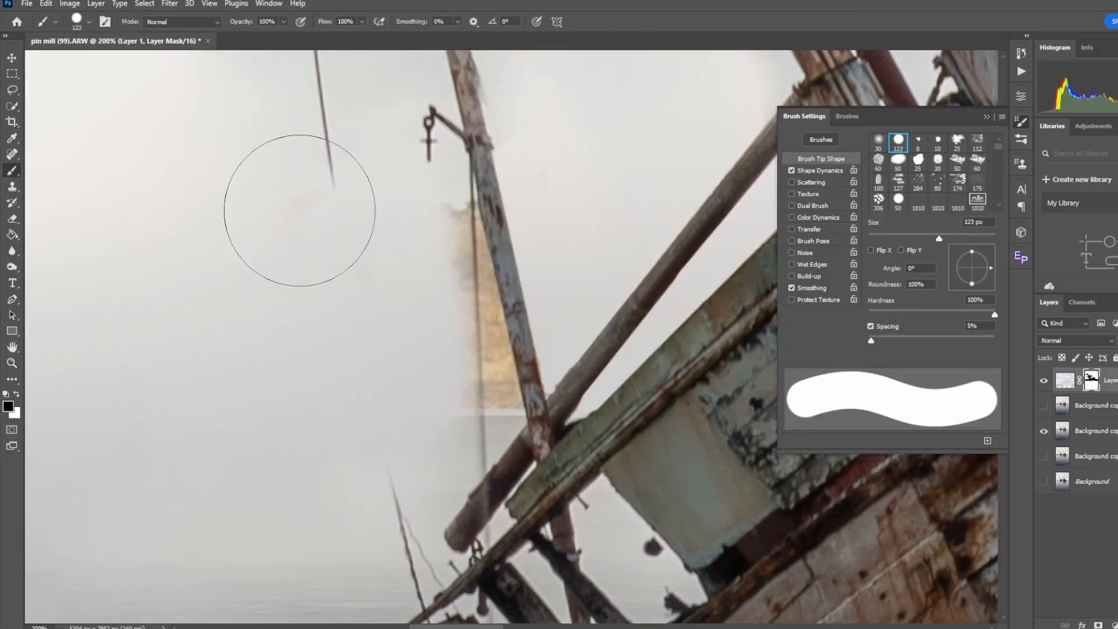
pyautogui.press('[')
pyautogui.press('[')
pyautogui.press('[')
pyautogui.press('[')
pyautogui.press('[')
pyautogui.press('[')
pyautogui.press('[')
pyautogui.press('[')
pyautogui.press('[')
pyautogui.press('[')
pyautogui.press('[')
pyautogui.press('[')
pyautogui.press('[')
pyautogui.press('[')
pyautogui.press('[')
pyautogui.press('[')
pyautogui.press('[')
pyautogui.press('[')
pyautogui.press('[')
pyautogui.press('[')
pyautogui.click(330, 163)
pyautogui.keyDown('shift'); pyautogui.click(400, 514); pyautogui.keyUp('shift')
# Step: Restore the thin rope hanging beside the lower mast with a straight black stroke on the Layer 1 mask using a 4 px hard round brush
pyautogui.click(17, 394)
pyautogui.press(']')
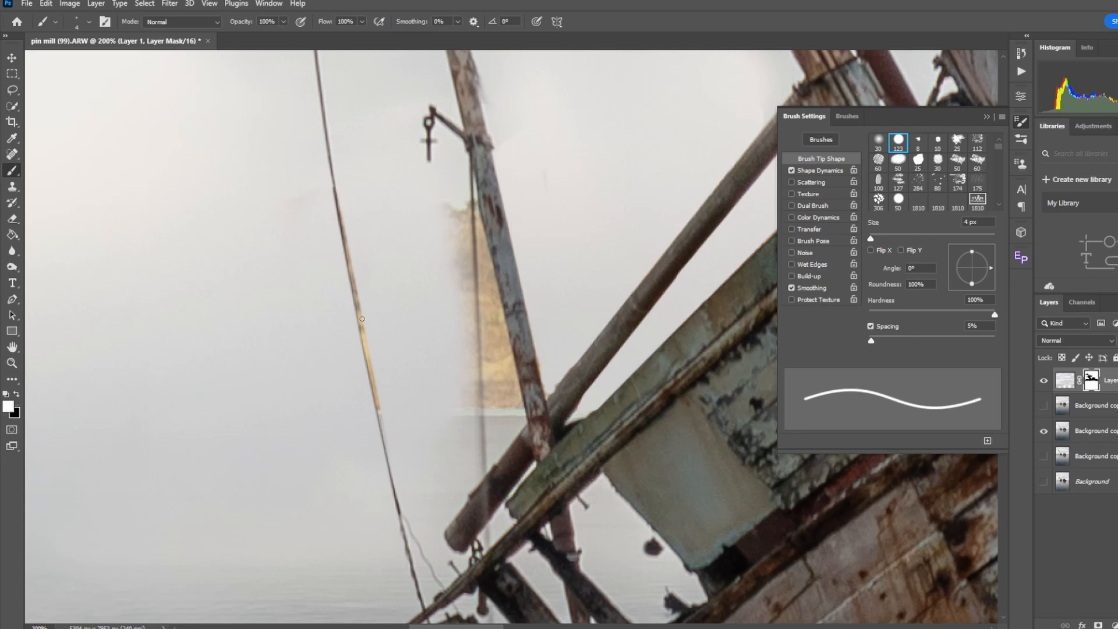
pyautogui.click(17, 394)
pyautogui.click(472, 198)
pyautogui.keyDown('shift'); pyautogui.click(482, 433); pyautogui.keyUp('shift')
# Step: Hide the leftover trees on both sides of the hanging rope by painting white on the Layer 1 mask with a small hard round brush
pyautogui.click(16, 395)
pyautogui.press(']')
pyautogui.press(']')
pyautogui.press(']')
pyautogui.press(']')
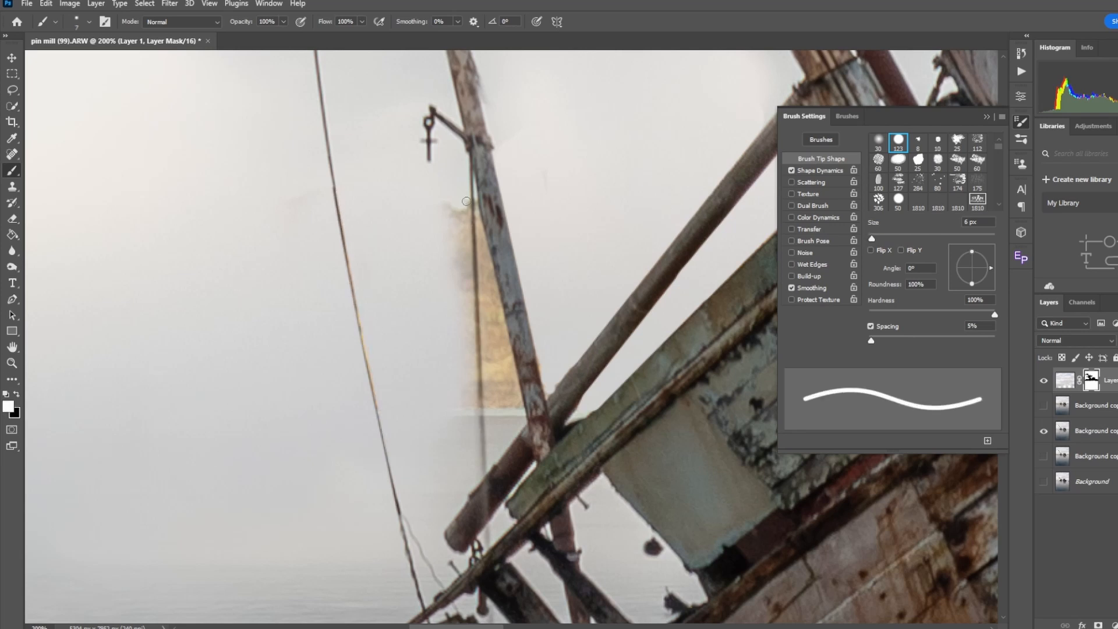
pyautogui.click(466, 199)
pyautogui.keyDown('shift'); pyautogui.click(475, 470); pyautogui.keyUp('shift')
pyautogui.moveTo(454, 208); pyautogui.dragTo(460, 470)
pyautogui.click(489, 464)
pyautogui.keyDown('shift'); pyautogui.click(478, 227); pyautogui.keyUp('shift')
pyautogui.keyDown('shift'); pyautogui.click(523, 419); pyautogui.keyUp('shift')
pyautogui.moveTo(517, 424); pyautogui.dragTo(496, 298)
pyautogui.press(']')
pyautogui.press(']')
pyautogui.press('[')
pyautogui.press('[')
pyautogui.press('[')
pyautogui.press('[')
pyautogui.press('[')
pyautogui.press('[')
pyautogui.press('[')
pyautogui.moveTo(479, 216)
pyautogui.mouseDown()
pyautogui.moveTo(475, 196)
pyautogui.moveTo(475, 228)
pyautogui.moveTo(481, 220)
pyautogui.mouseUp()
# Step: Clear the faint smudges in the sky around the rigging and mast by painting white on the Layer 1 mask
pyautogui.press(']')
pyautogui.press(']')
pyautogui.press(']')
pyautogui.press(']')
pyautogui.press(']')
pyautogui.press(']')
pyautogui.press(']')
pyautogui.press(']')
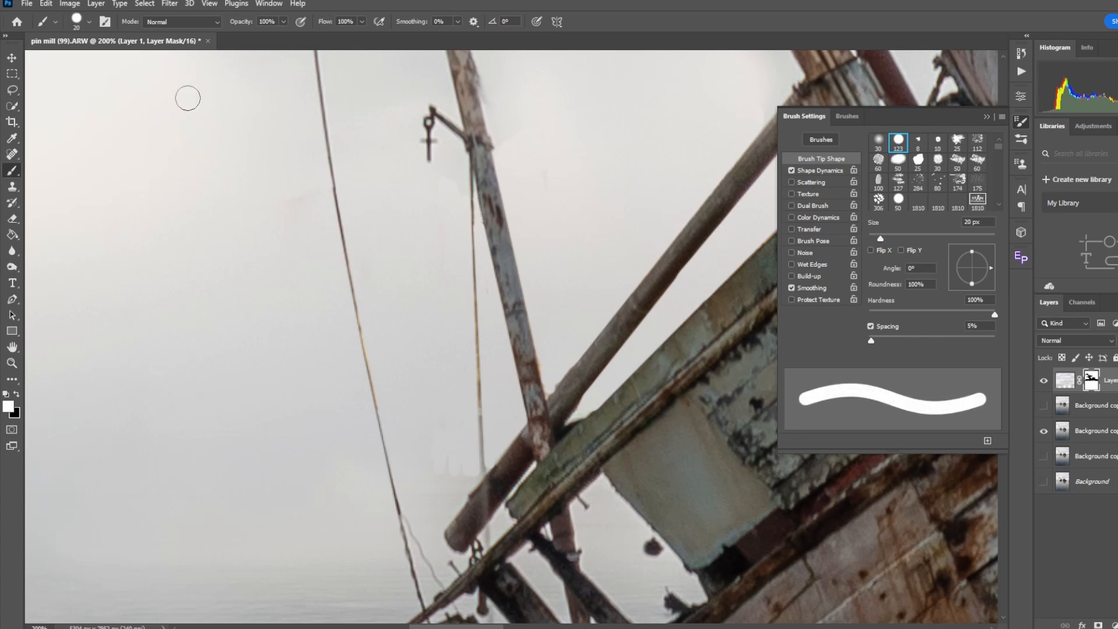
pyautogui.click(89, 22)
pyautogui.click(35, 97)
pyautogui.moveTo(291, 203); pyautogui.dragTo(302, 212)
pyautogui.moveTo(546, 177); pyautogui.dragTo(568, 209)
pyautogui.moveTo(499, 81); pyautogui.dragTo(478, 138)
# Step: Hide the trees outside the larger wreck's outer stern beam by painting white on the Layer 1 mask with a 45 px hard round brush
pyautogui.click(17, 394)
pyautogui.press('[')
pyautogui.press('[')
pyautogui.press('[')
pyautogui.press('[')
pyautogui.press('[')
pyautogui.click(11, 363)
pyautogui.keyDown('alt'); pyautogui.click(454, 236); pyautogui.keyUp('alt')
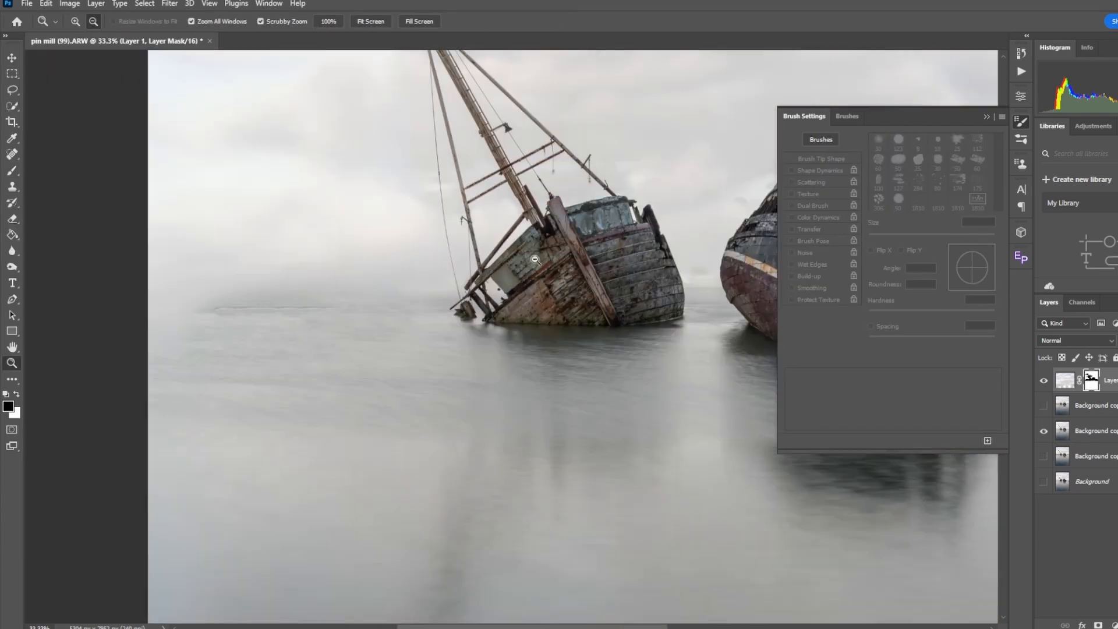
pyautogui.click(638, 243)
pyautogui.click(11, 171)
pyautogui.click(89, 22)
pyautogui.press(']')
pyautogui.press(']')
pyautogui.press(']')
pyautogui.press(']')
pyautogui.press(']')
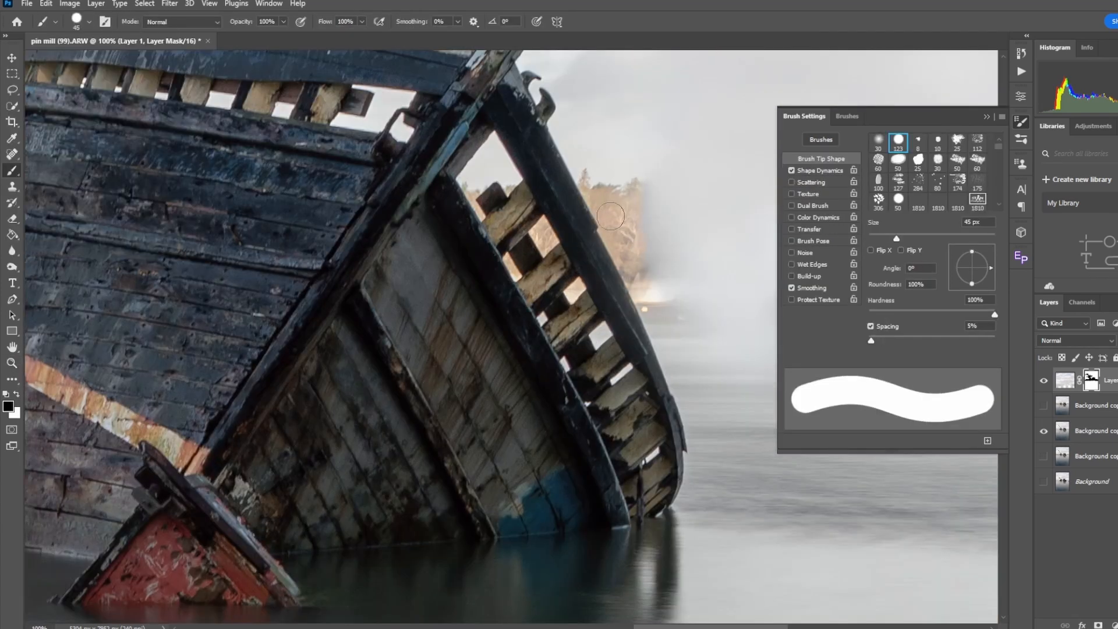
pyautogui.click(16, 394)
pyautogui.click(579, 160)
pyautogui.keyDown('shift'); pyautogui.click(614, 231); pyautogui.keyUp('shift')
pyautogui.keyDown('shift'); pyautogui.click(660, 328); pyautogui.keyUp('shift')
pyautogui.moveTo(618, 192); pyautogui.dragTo(664, 264)
# Step: Hide the trees seen through the gaps between the larger wreck's ribs by painting white on the Layer 1 mask with a 25 px or smaller hard brush
pyautogui.press('[')
pyautogui.press('[')
pyautogui.press('[')
pyautogui.press('[')
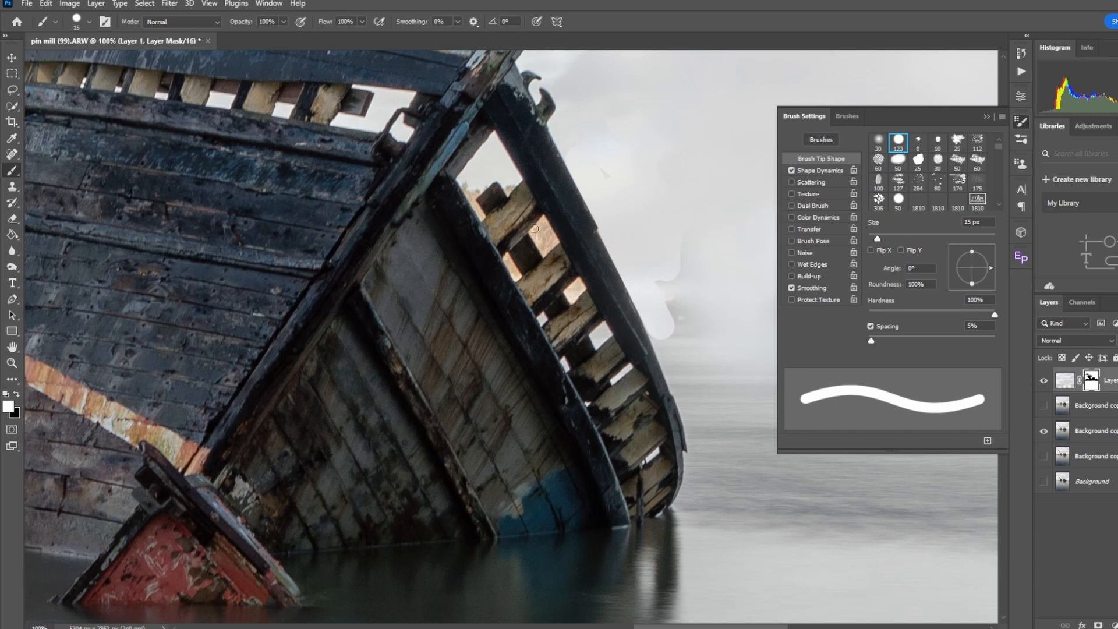
pyautogui.press('[')
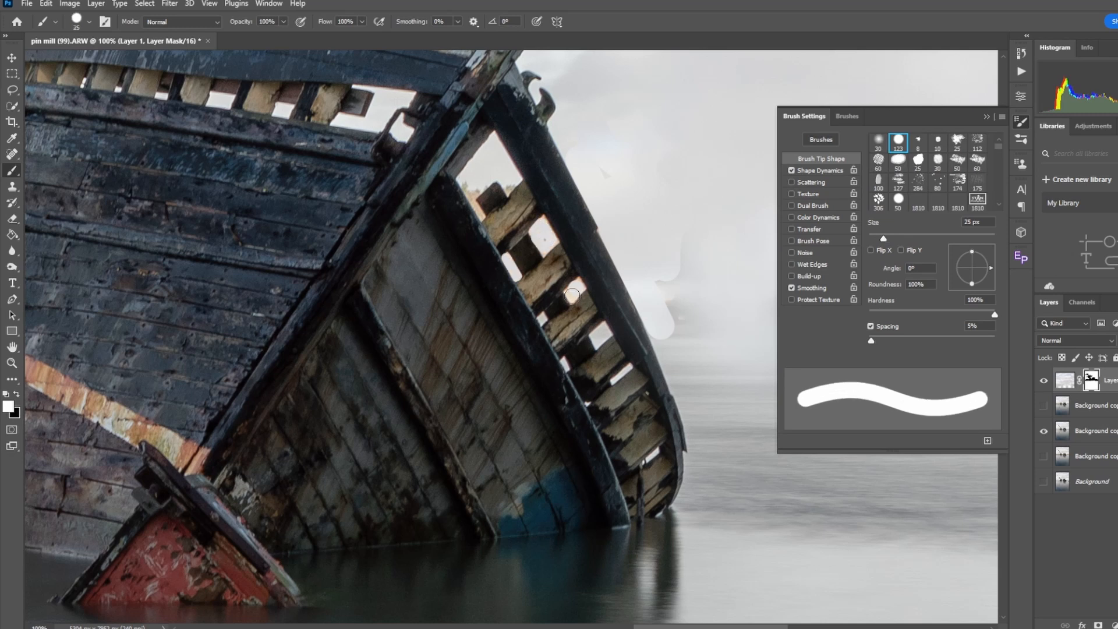
pyautogui.press('[')
pyautogui.press('[')
pyautogui.press('[')
pyautogui.press('[')
pyautogui.moveTo(475, 191); pyautogui.dragTo(483, 192)
pyautogui.moveTo(505, 182)
pyautogui.mouseDown()
pyautogui.moveTo(512, 190)
pyautogui.moveTo(464, 185)
pyautogui.mouseUp()
# Step: Smooth the blotchy sky edge beside the larger wreck by painting white on the Layer 1 mask with a large soft brush
pyautogui.press(']')
pyautogui.press(']')
pyautogui.click(89, 22)
pyautogui.click(64, 137)
pyautogui.press(']')
pyautogui.press(']')
pyautogui.press(']')
pyautogui.press(']')
pyautogui.press(']')
pyautogui.press(']')
pyautogui.press(']')
pyautogui.press(']')
pyautogui.press(']')
pyautogui.press(']')
pyautogui.press(']')
pyautogui.moveTo(677, 256); pyautogui.dragTo(677, 330)
pyautogui.press('F5')
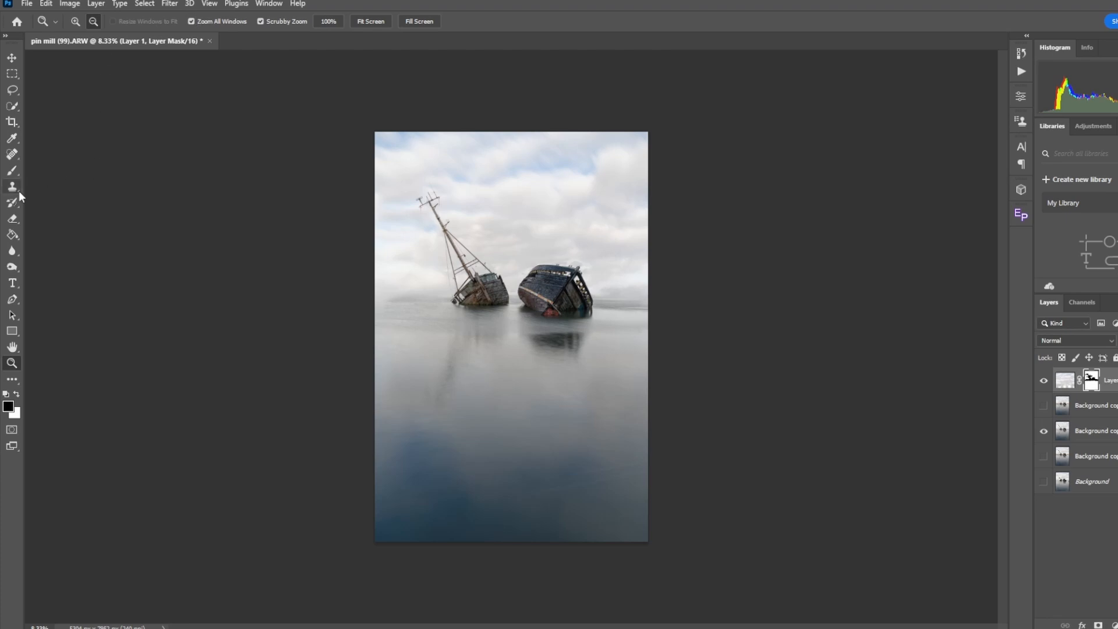
# Step: Fade the remaining shoreline on both sides of the wrecks by painting white on the Layer 1 mask with a 13% hardness brush up to 1100 px
pyautogui.click(13, 173)
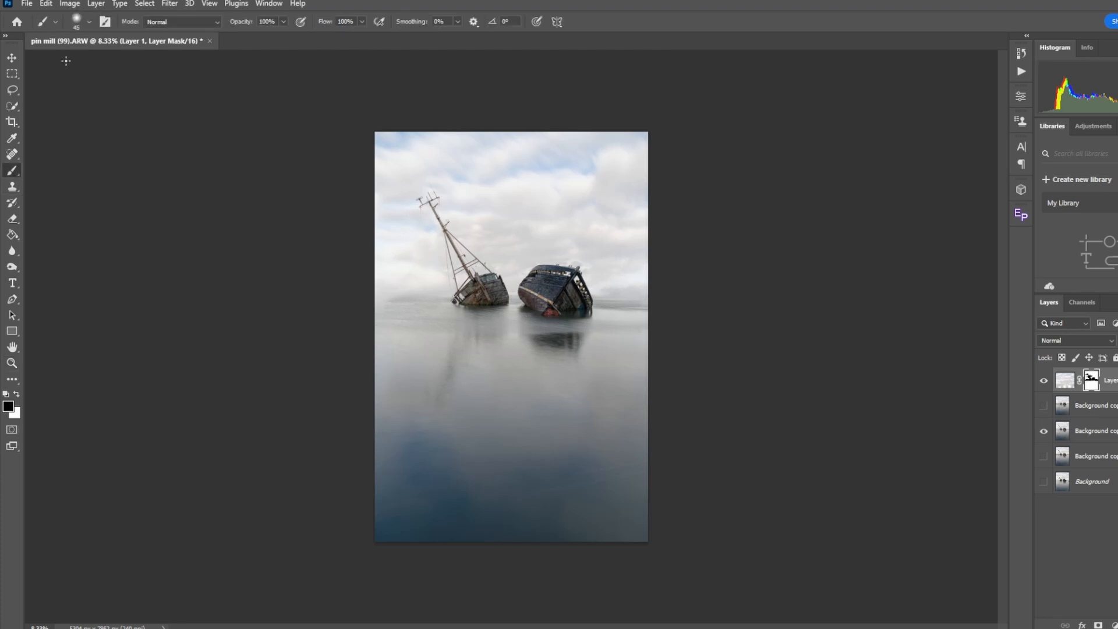
pyautogui.click(88, 24)
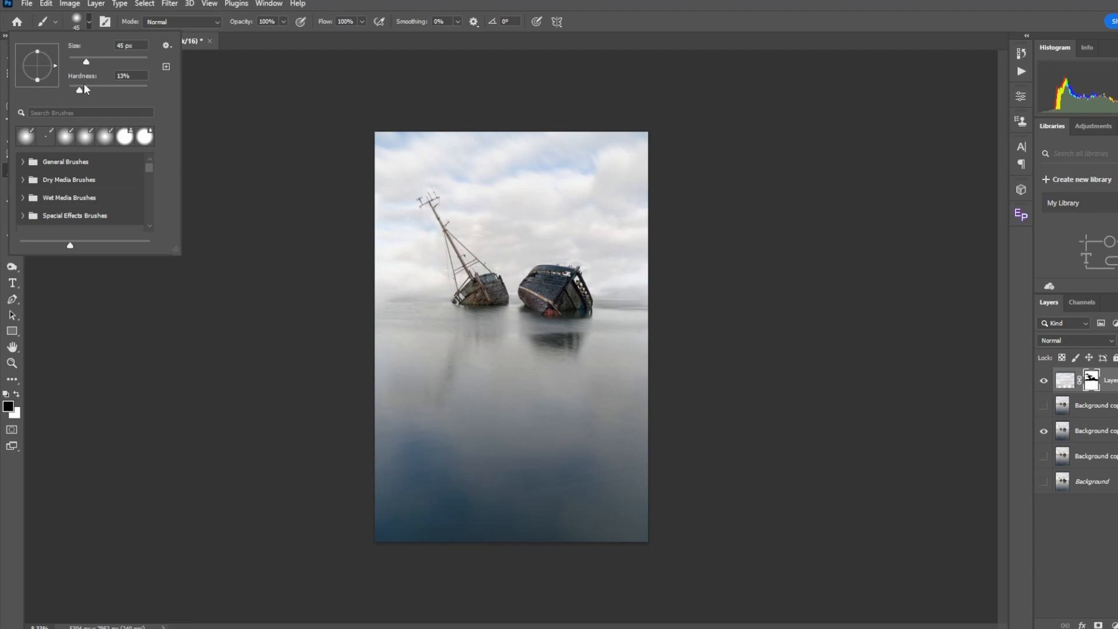
pyautogui.click(226, 291)
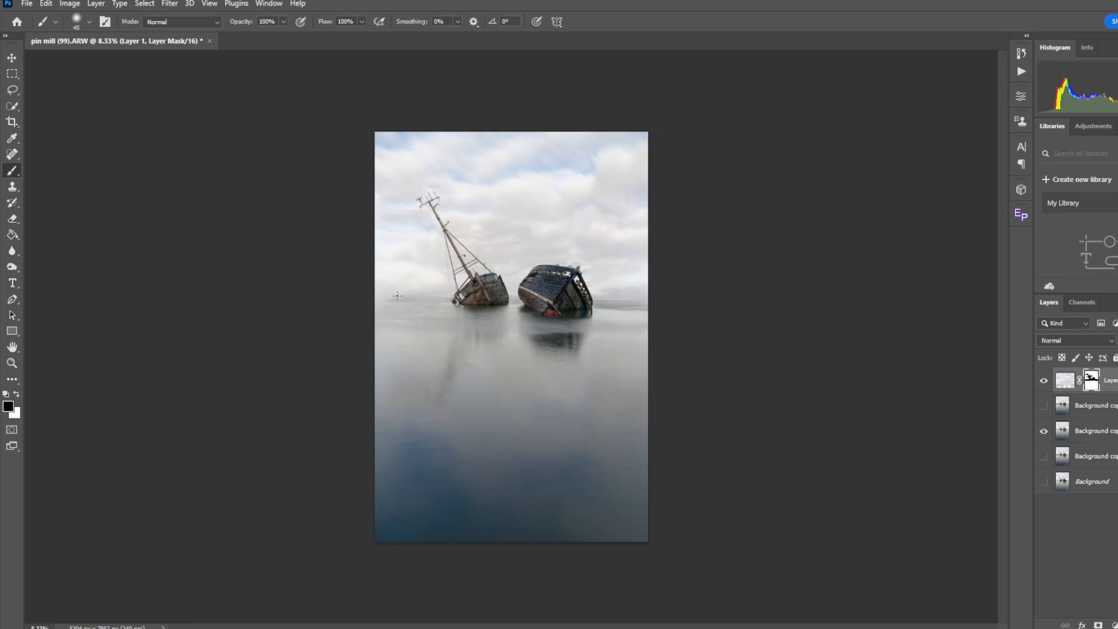
pyautogui.press(']')
pyautogui.press(']')
pyautogui.press(']')
pyautogui.press(']')
pyautogui.press(']')
pyautogui.press(']')
pyautogui.press(']')
pyautogui.press(']')
pyautogui.press(']')
pyautogui.press(']')
pyautogui.press(']')
pyautogui.press(']')
pyautogui.press(']')
pyautogui.press(']')
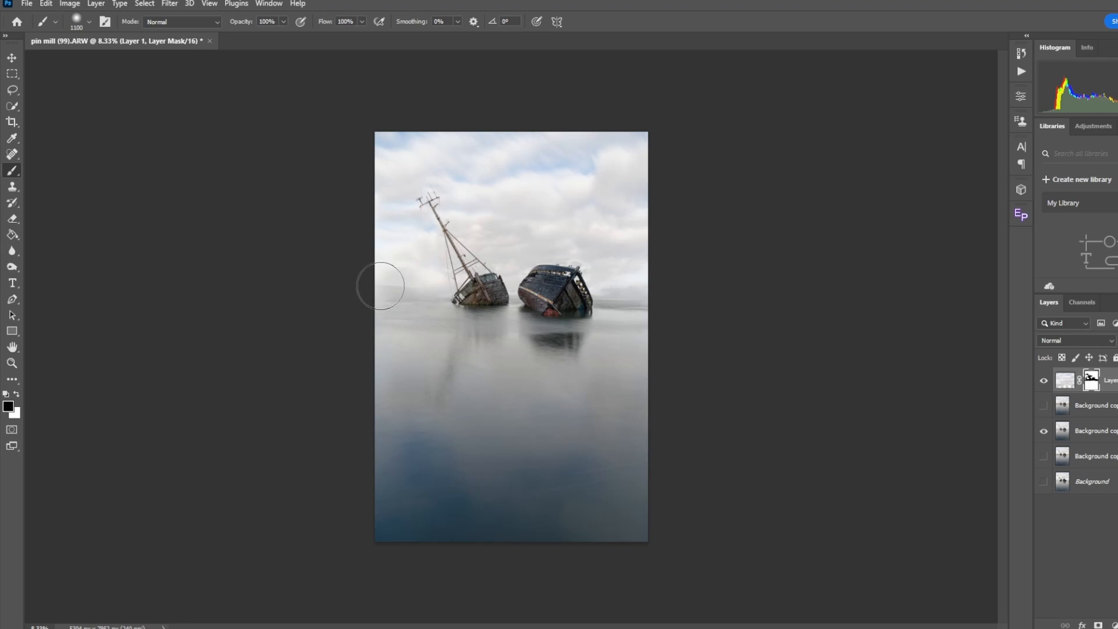
pyautogui.click(16, 395)
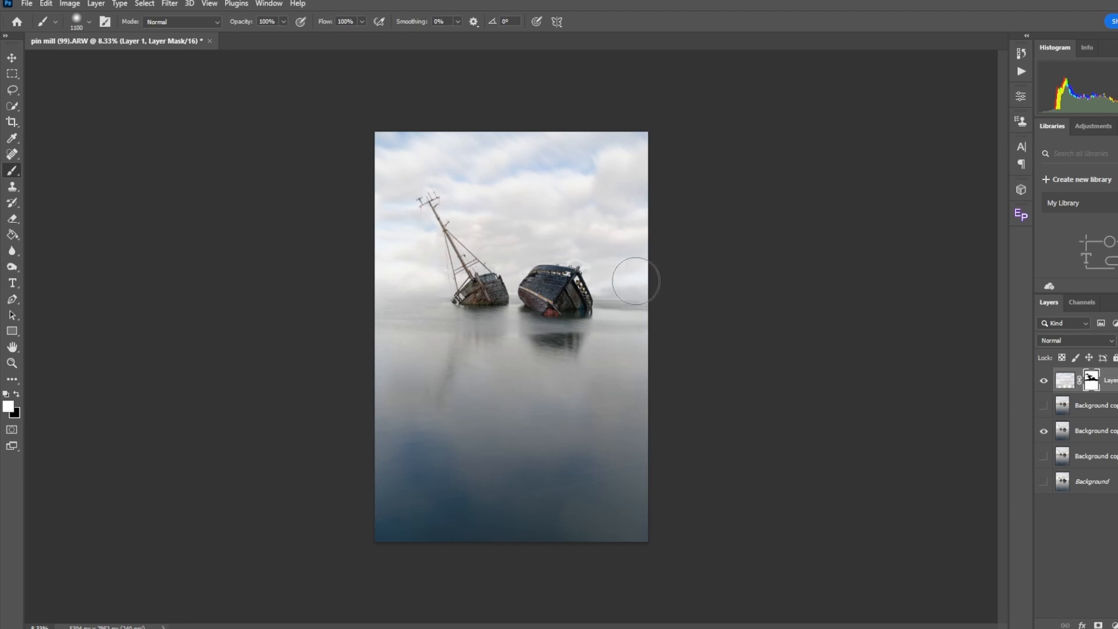
pyautogui.press('[')
pyautogui.press('[')
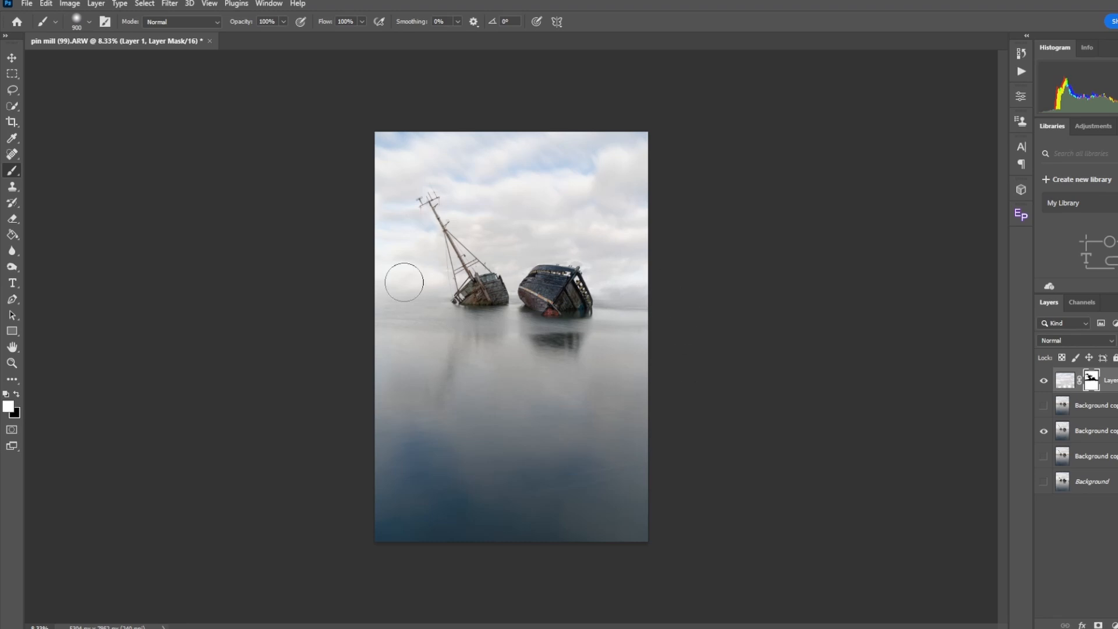
pyautogui.press('[')
pyautogui.press('[')
pyautogui.press('[')
pyautogui.press('[')
pyautogui.press('[')
pyautogui.press('[')
pyautogui.press('[')
pyautogui.press(']')
pyautogui.press(']')
pyautogui.press(']')
pyautogui.press(']')
pyautogui.press(']')
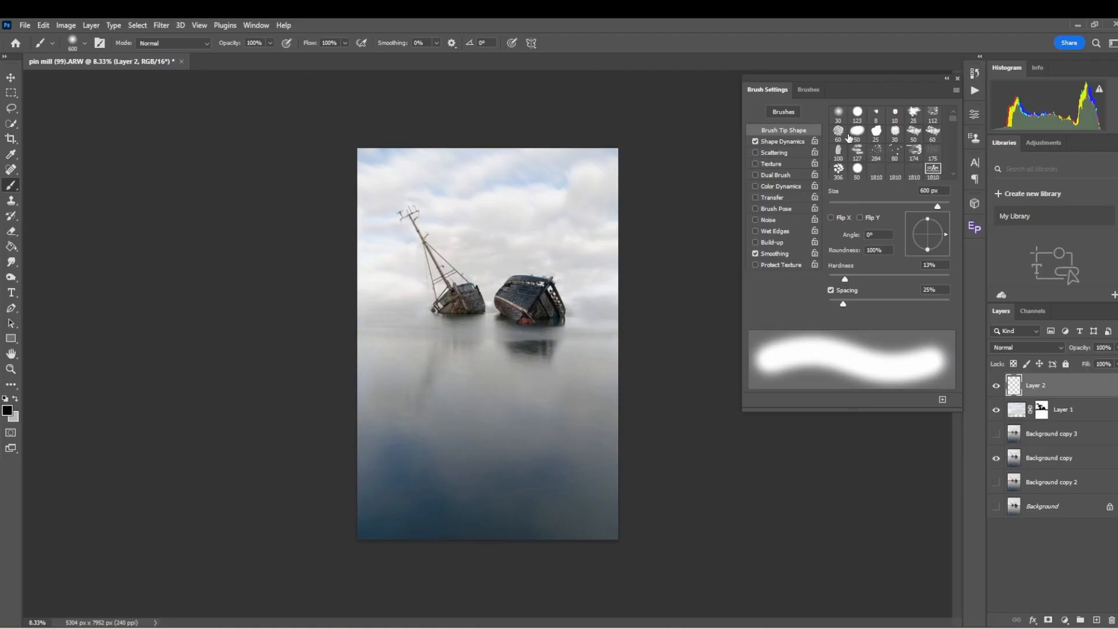
# Step: Choose the round speckled 60 px brush tip for painting on Layer 2 and set its size to 1100 px
pyautogui.click(856, 153)
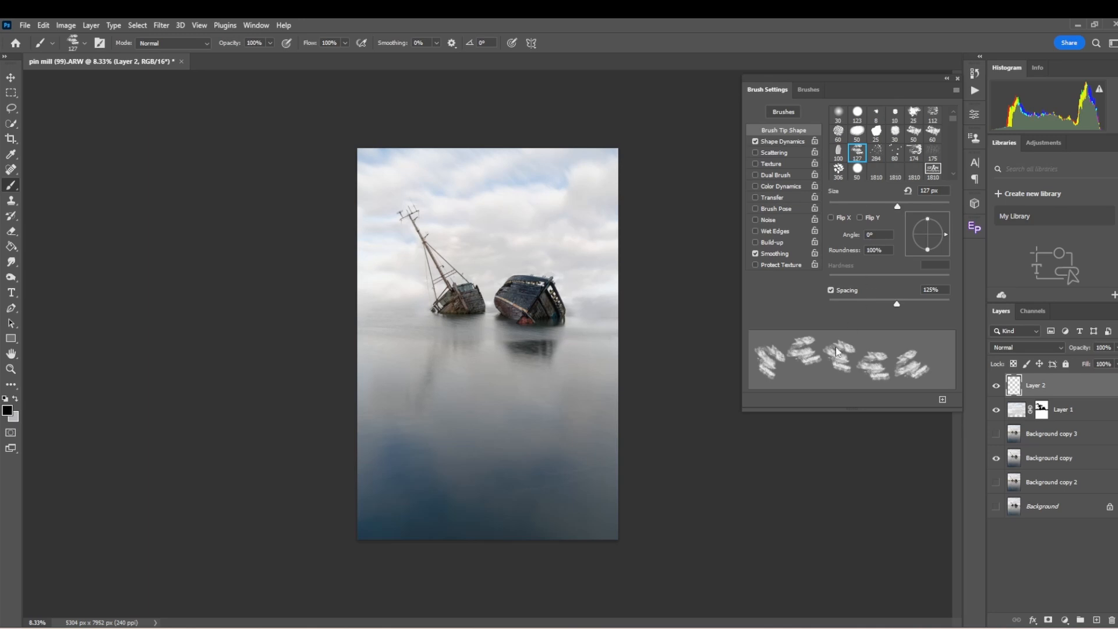
pyautogui.click(837, 131)
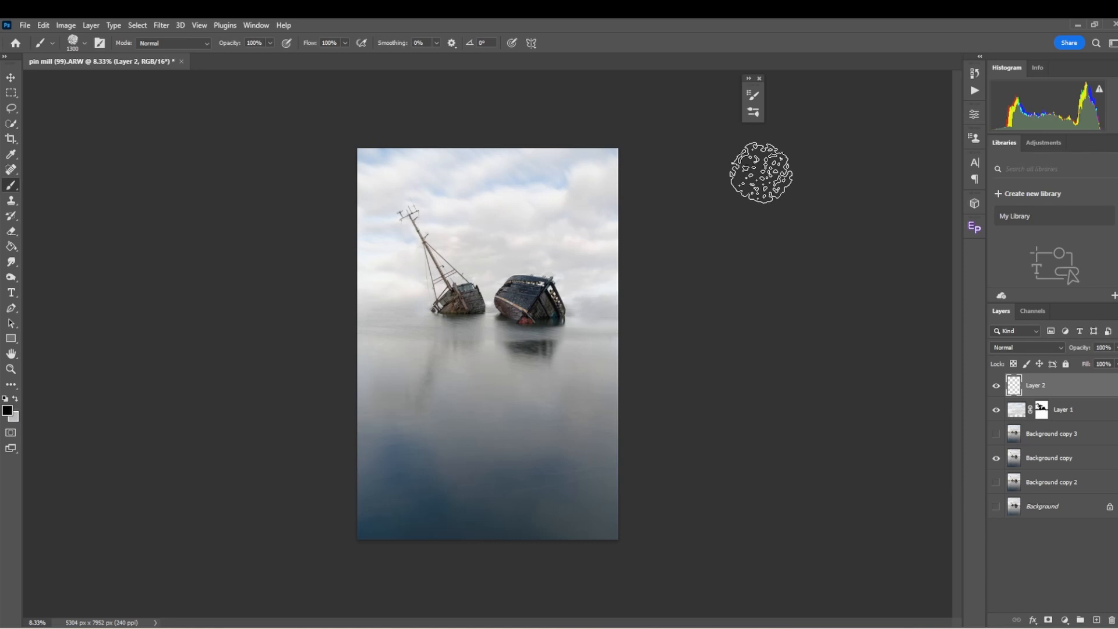
pyautogui.press('[')
pyautogui.press('[')
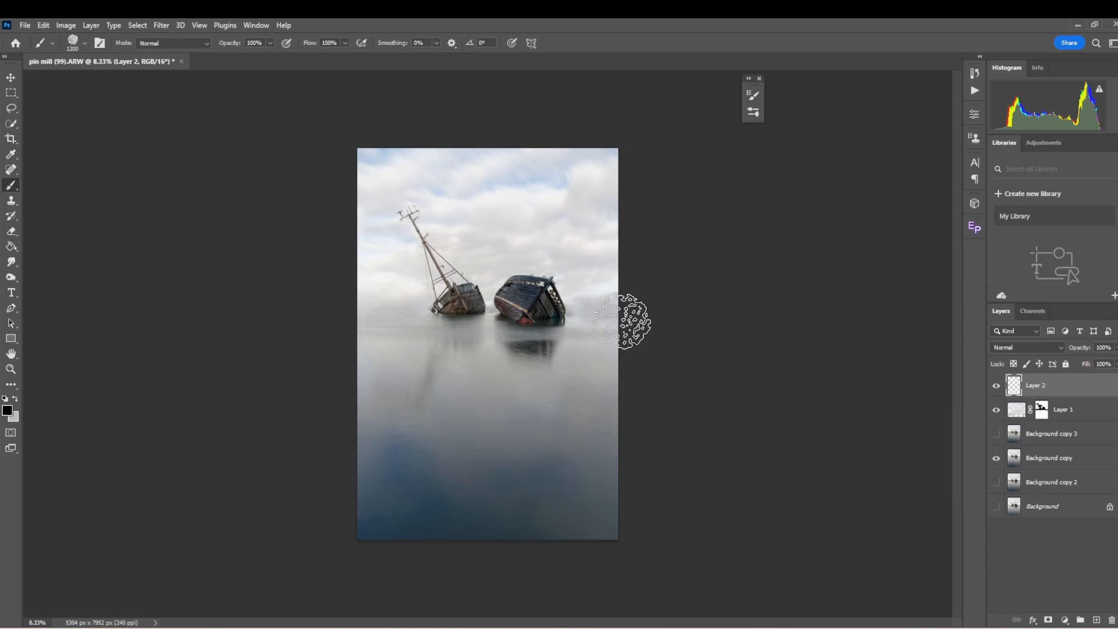
pyautogui.click(610, 321)
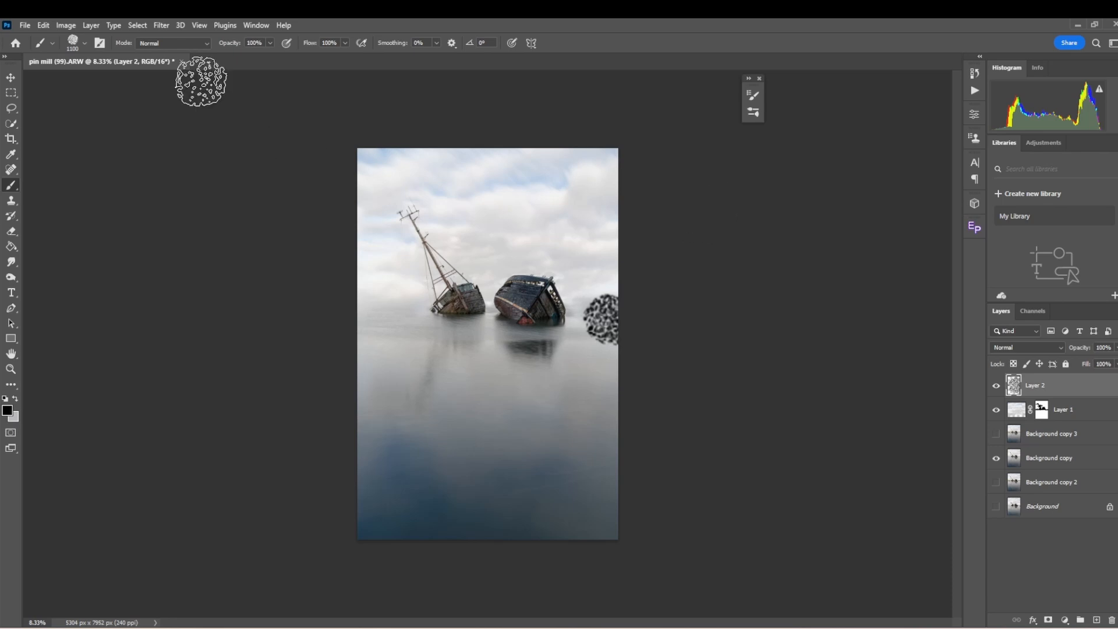
pyautogui.click(44, 25)
pyautogui.click(61, 37)
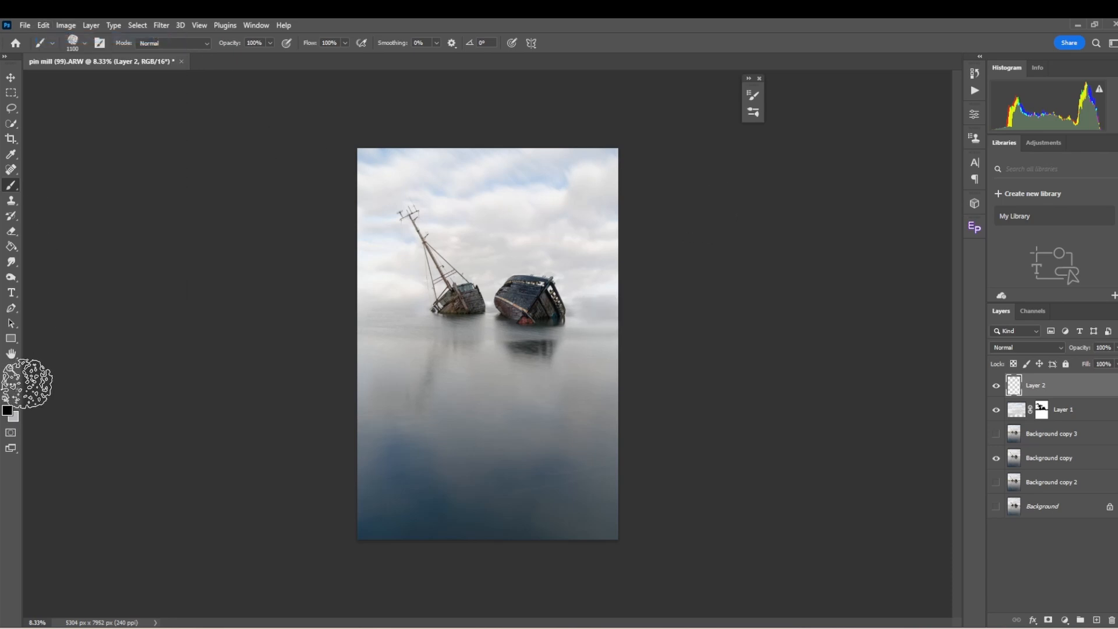
# Step: Swap the painting colours and set the foreground colour to the near-white f6f6f9
pyautogui.press('x')
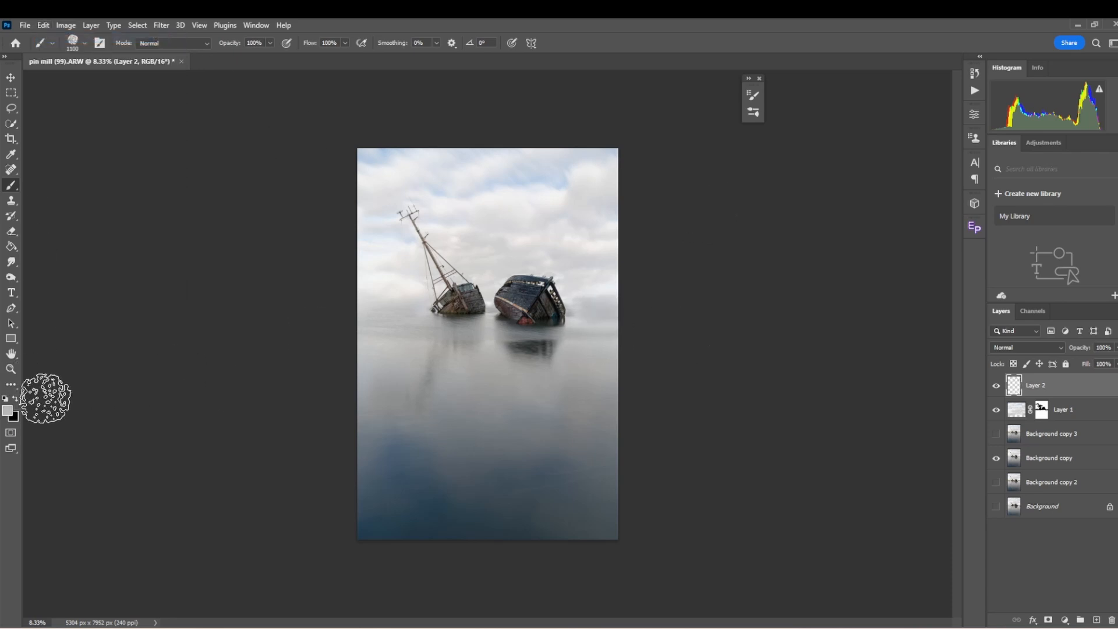
pyautogui.click(12, 411)
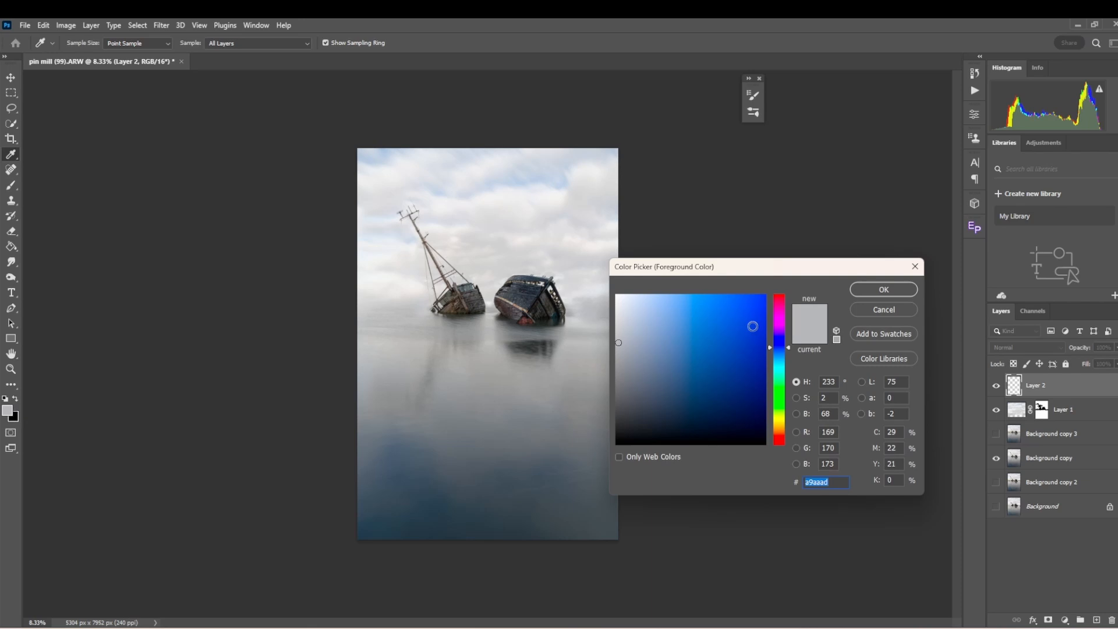
pyautogui.click(617, 298)
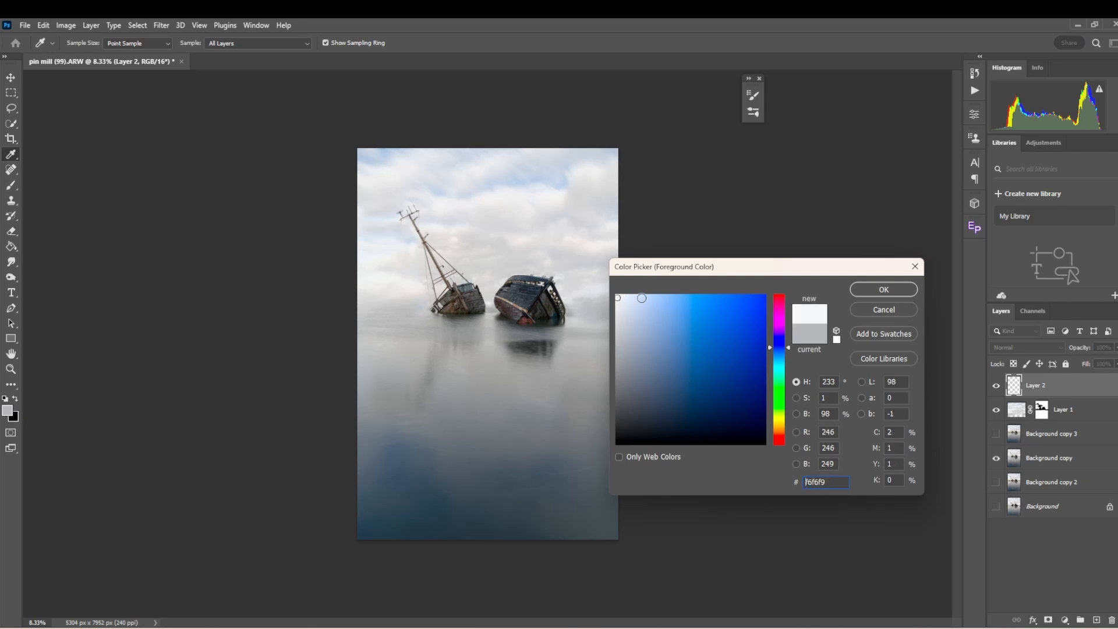
pyautogui.click(883, 289)
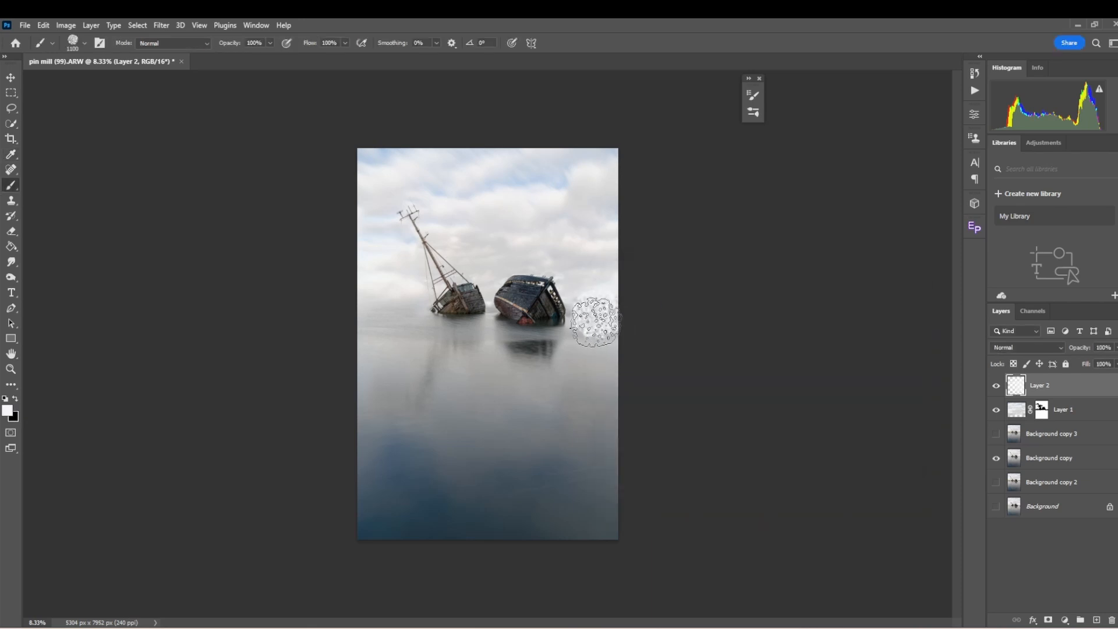
# Step: Paint mist patches along the horizon on Layer 2 at both sides of the wrecks with the speckled brush, then between them at about 300 px
pyautogui.moveTo(591, 316)
pyautogui.mouseDown()
pyautogui.moveTo(593, 305)
pyautogui.moveTo(579, 312)
pyautogui.mouseUp()
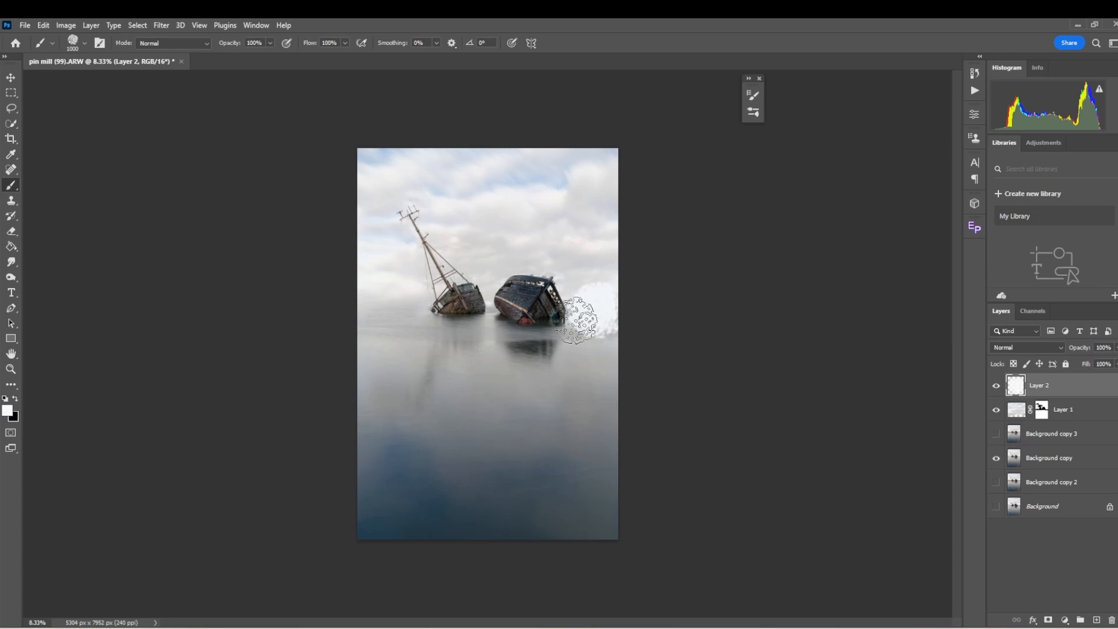
pyautogui.moveTo(423, 313)
pyautogui.mouseDown()
pyautogui.moveTo(381, 310)
pyautogui.moveTo(373, 296)
pyautogui.moveTo(407, 313)
pyautogui.mouseUp()
pyautogui.press('[')
pyautogui.press('[')
pyautogui.press('[')
pyautogui.press('[')
pyautogui.press('[')
pyautogui.press('[')
pyautogui.press('[')
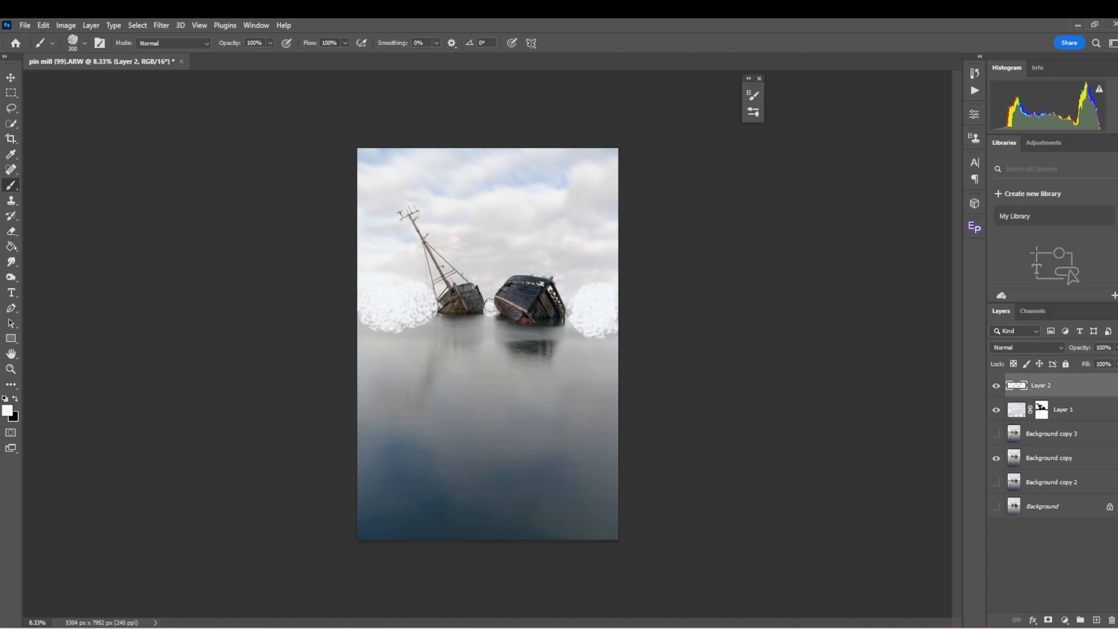
pyautogui.press(']')
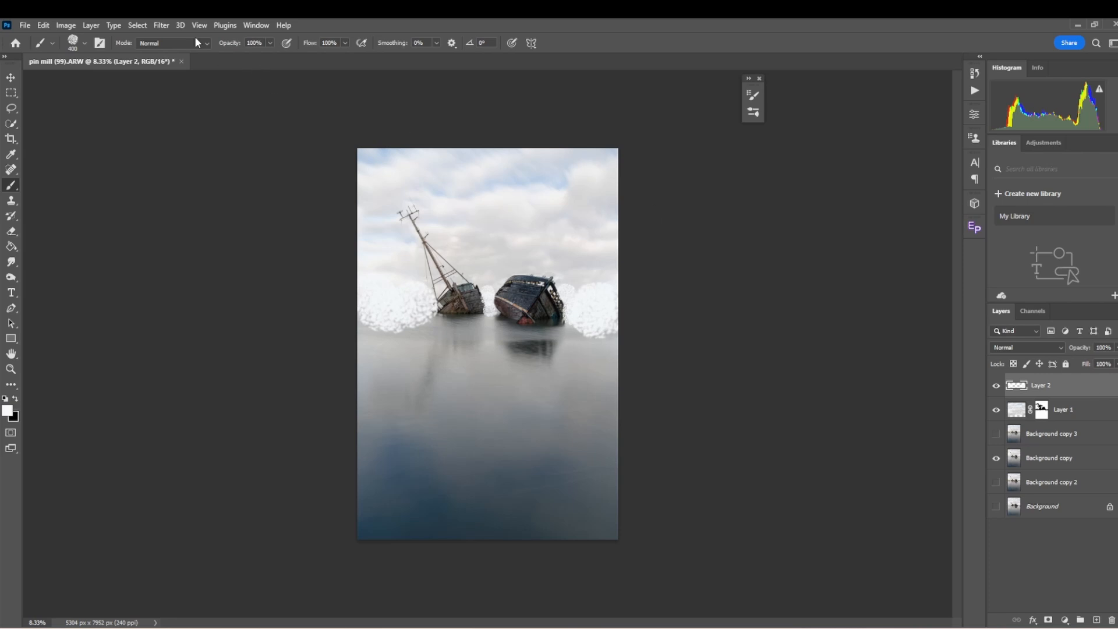
# Step: Soften the mist on Layer 2 with a Gaussian Blur of about 78 pixels radius and lower the layer's opacity to 22%
pyautogui.click(167, 26)
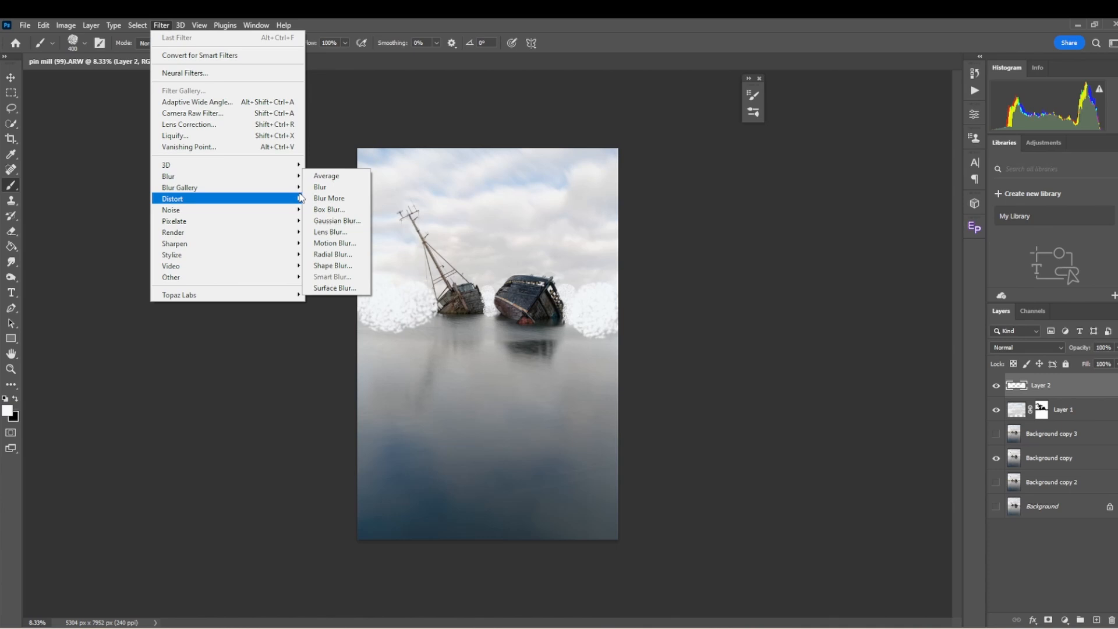
pyautogui.click(349, 221)
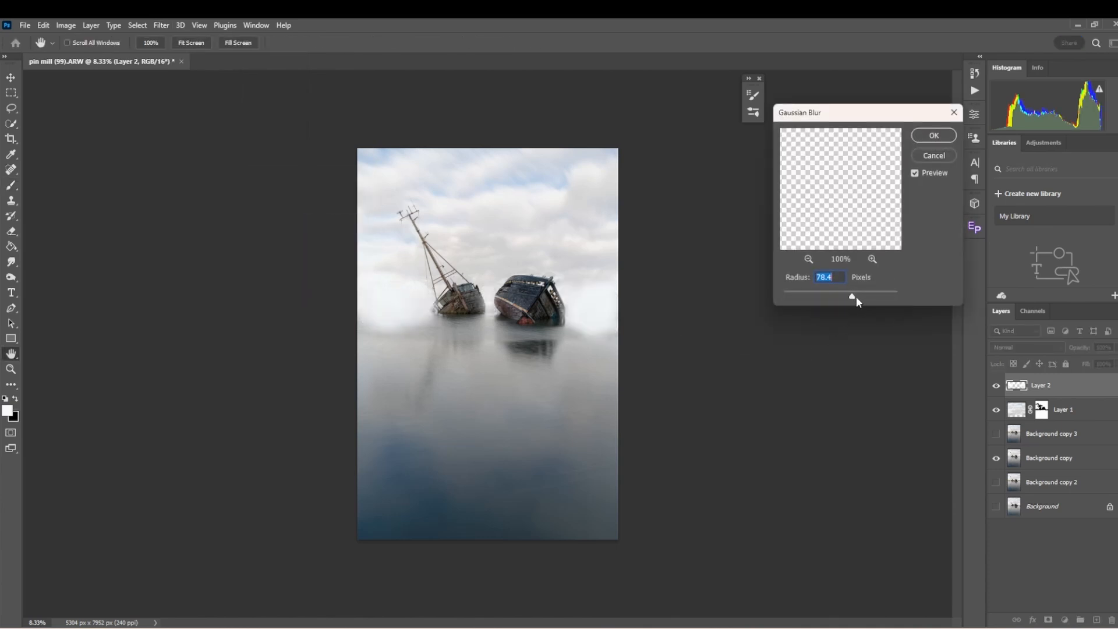
pyautogui.moveTo(848, 296); pyautogui.dragTo(851, 297)
pyautogui.click(934, 135)
pyautogui.press('b')
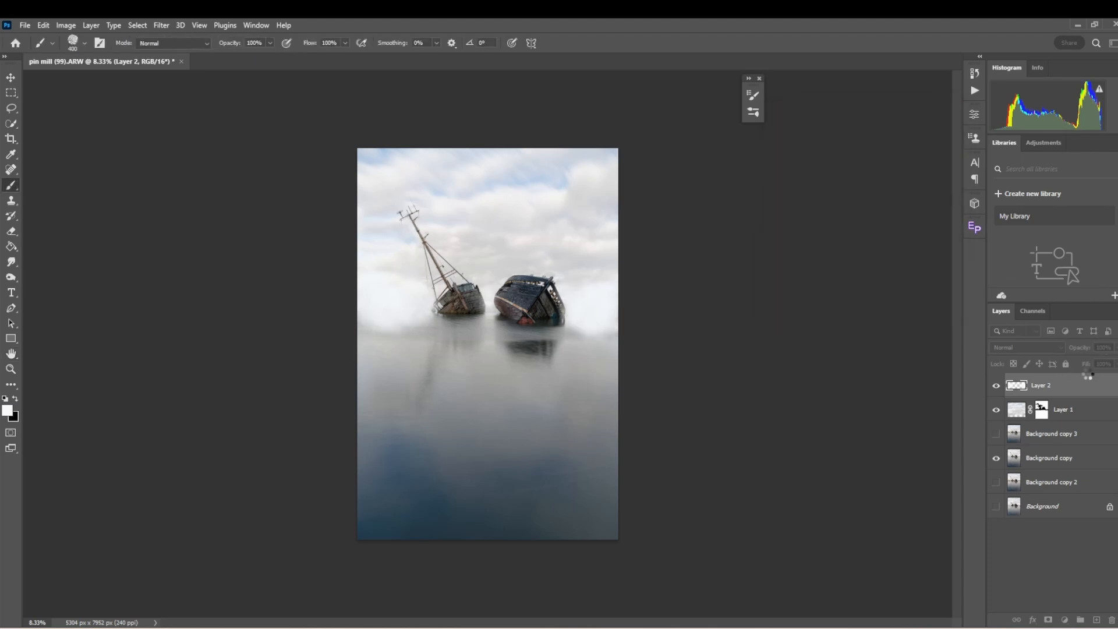
pyautogui.click(1116, 347)
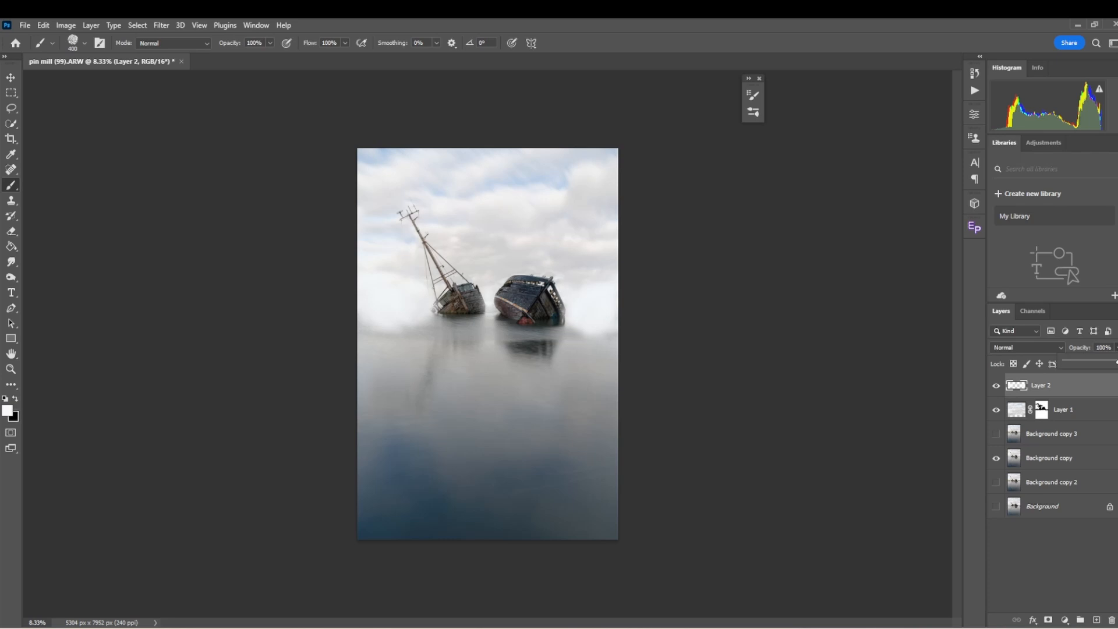
pyautogui.moveTo(1102, 364); pyautogui.dragTo(1084, 365)
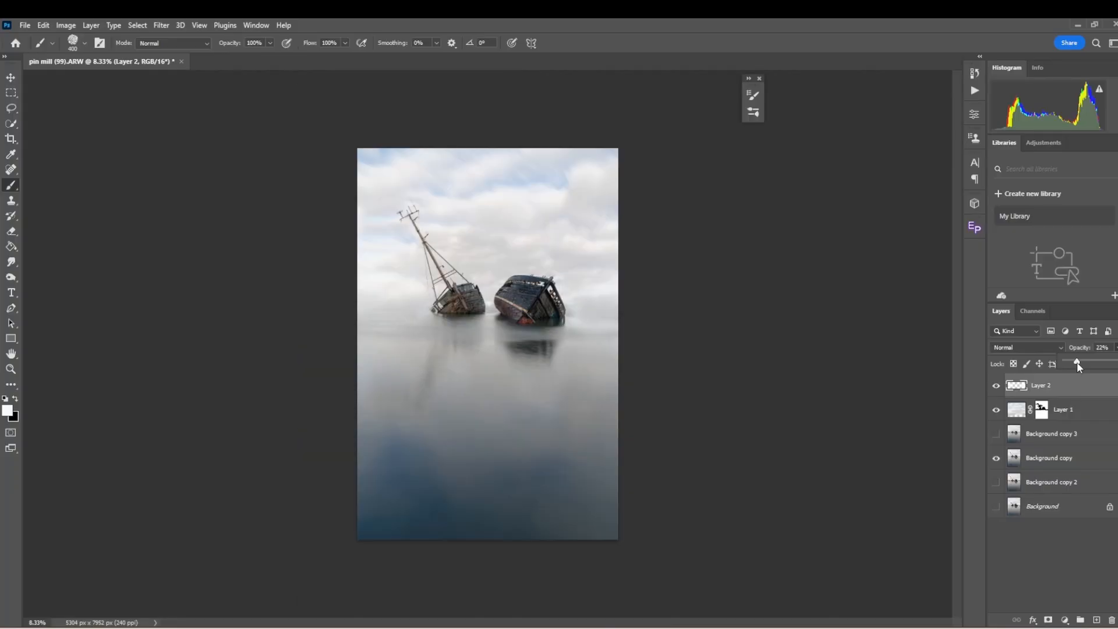
# Step: Set the speckled brush size to 200 px for close-up work around the waterline of both wrecks
pyautogui.click(11, 369)
pyautogui.click(71, 44)
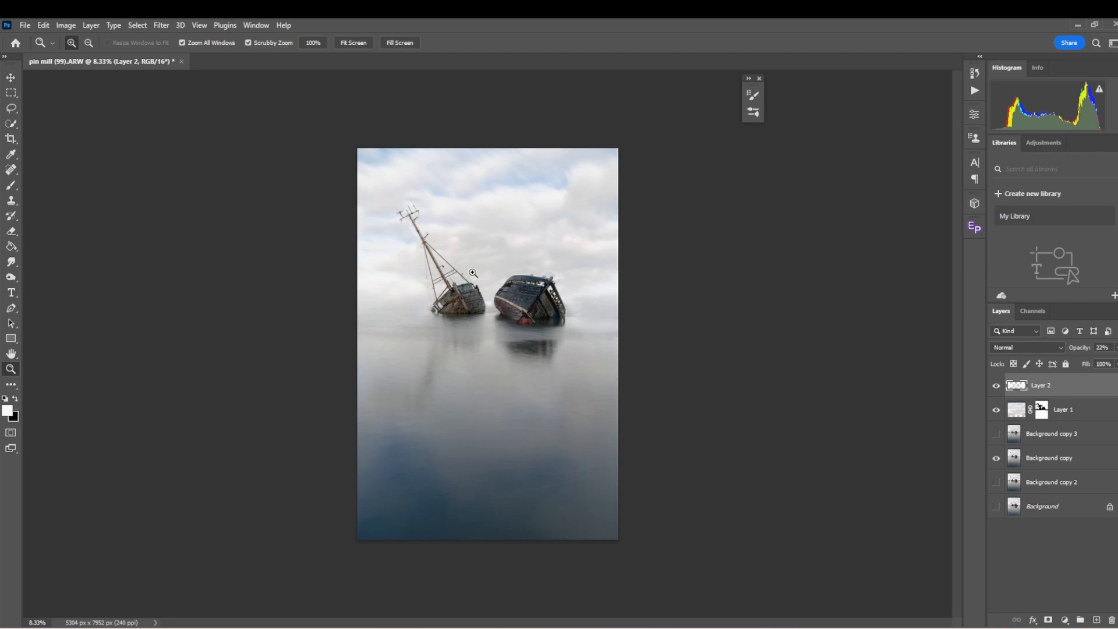
pyautogui.click(490, 310)
pyautogui.click(490, 309)
pyautogui.click(483, 343)
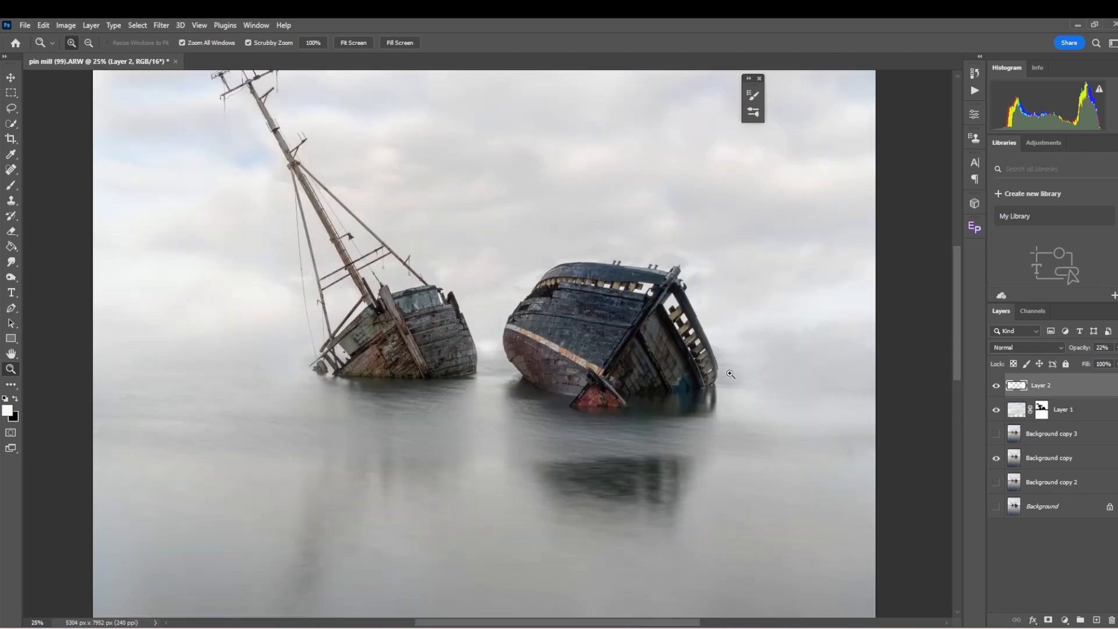
pyautogui.click(10, 184)
pyautogui.press('[')
pyautogui.press('[')
pyautogui.press('[')
pyautogui.press('[')
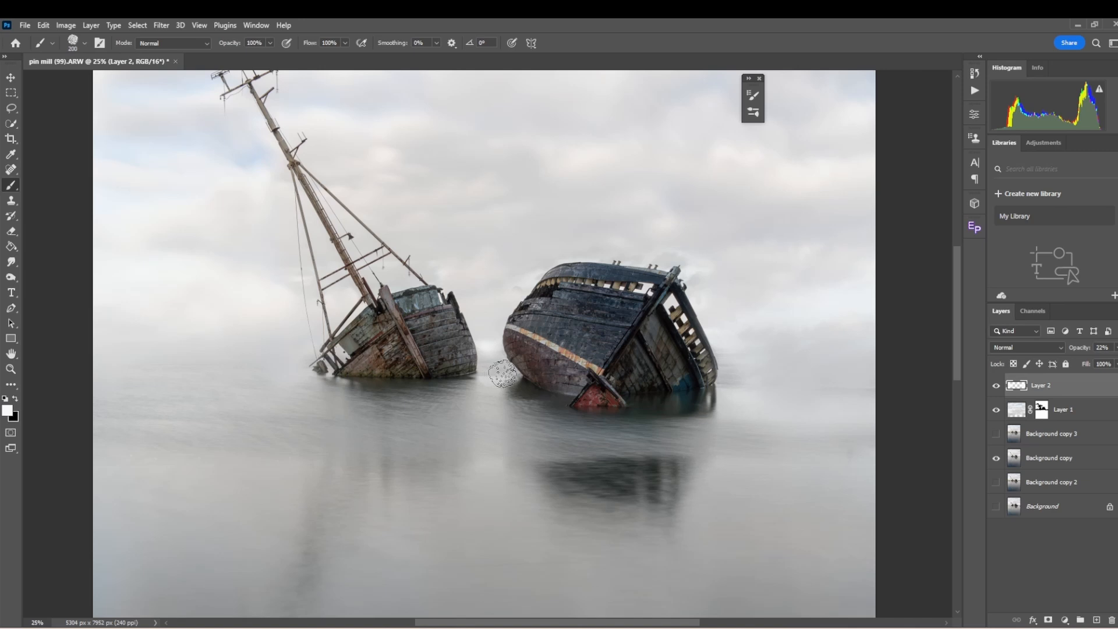
pyautogui.press(']')
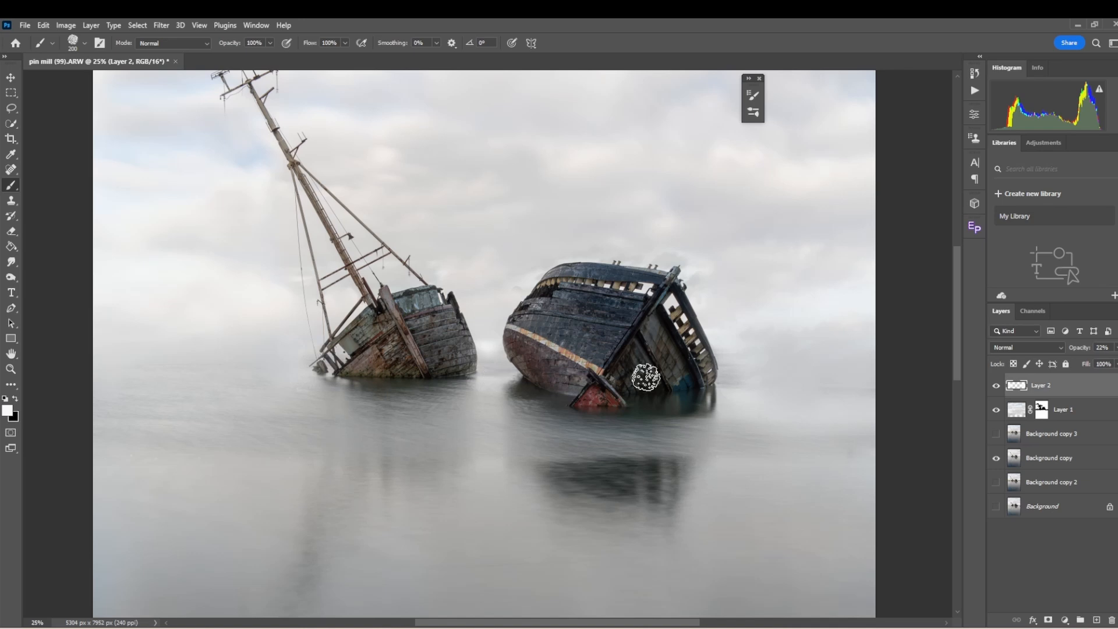
# Step: Select Layer 1 and compare the horizon with the Layer 2 mist hidden and shown, leaving Layer 2 hidden
pyautogui.click(1014, 413)
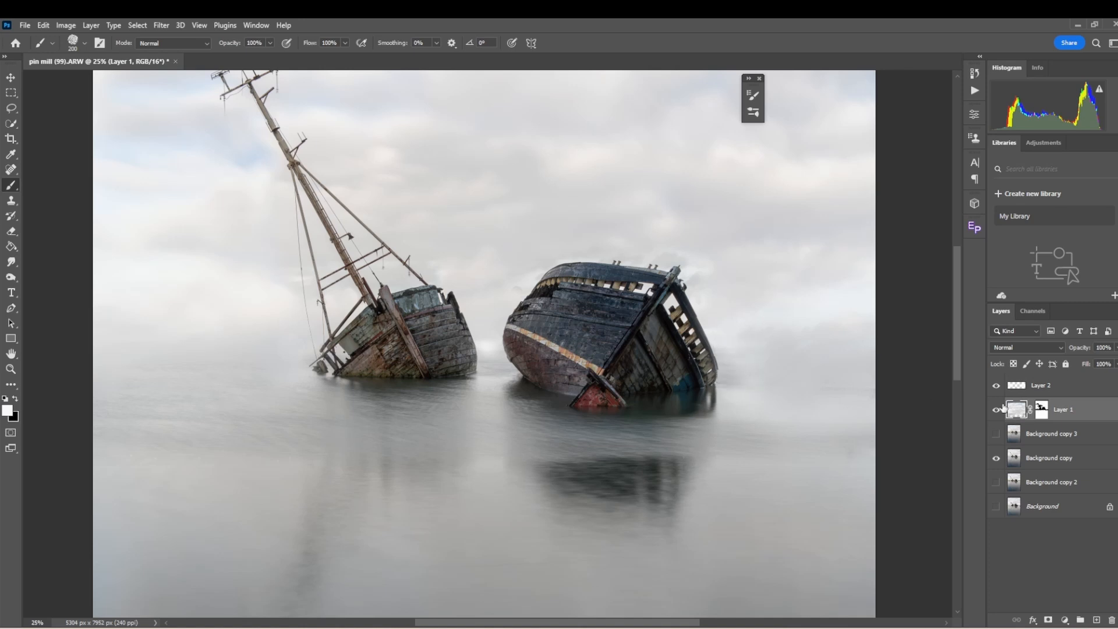
pyautogui.click(996, 387)
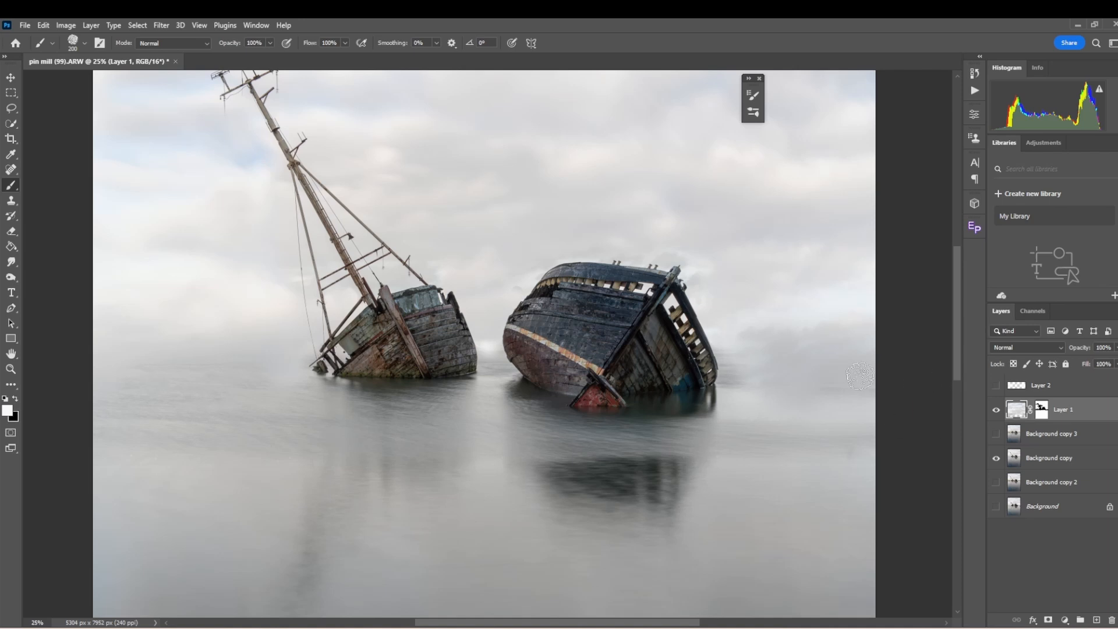
pyautogui.click(995, 386)
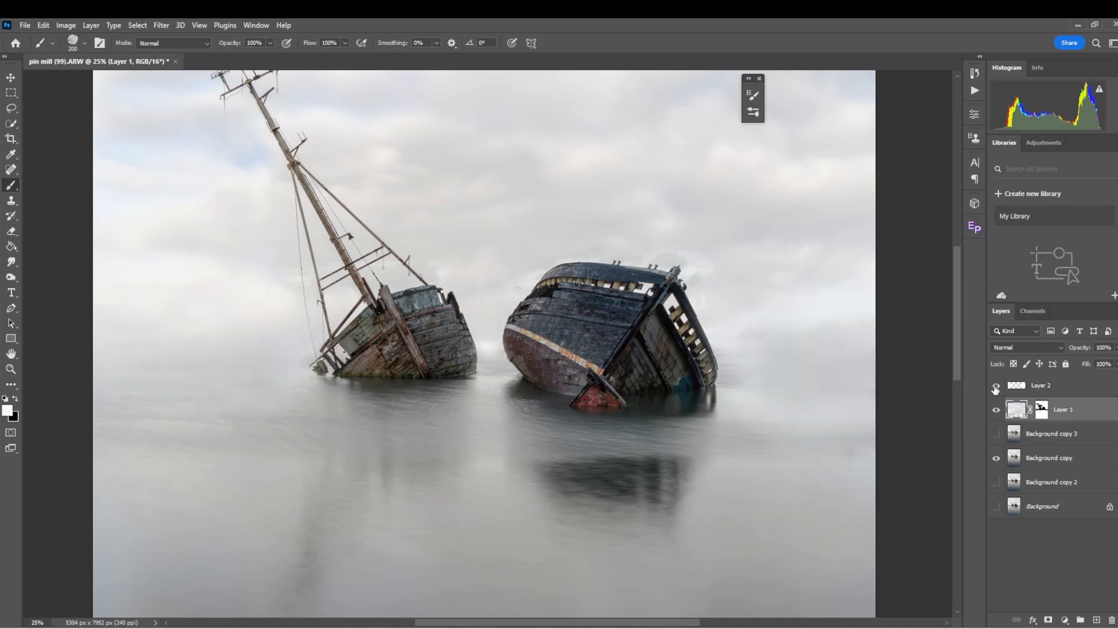
pyautogui.click(995, 386)
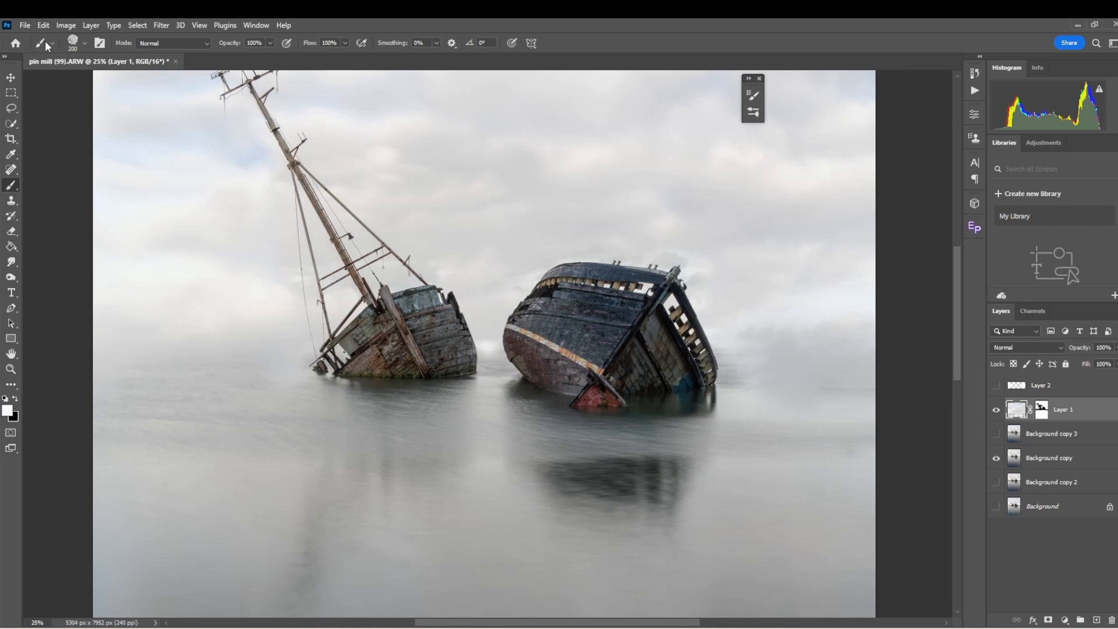
# Step: Choose the soft round brush with 13% hardness and make the Layer 1 mask the painting target
pyautogui.click(73, 42)
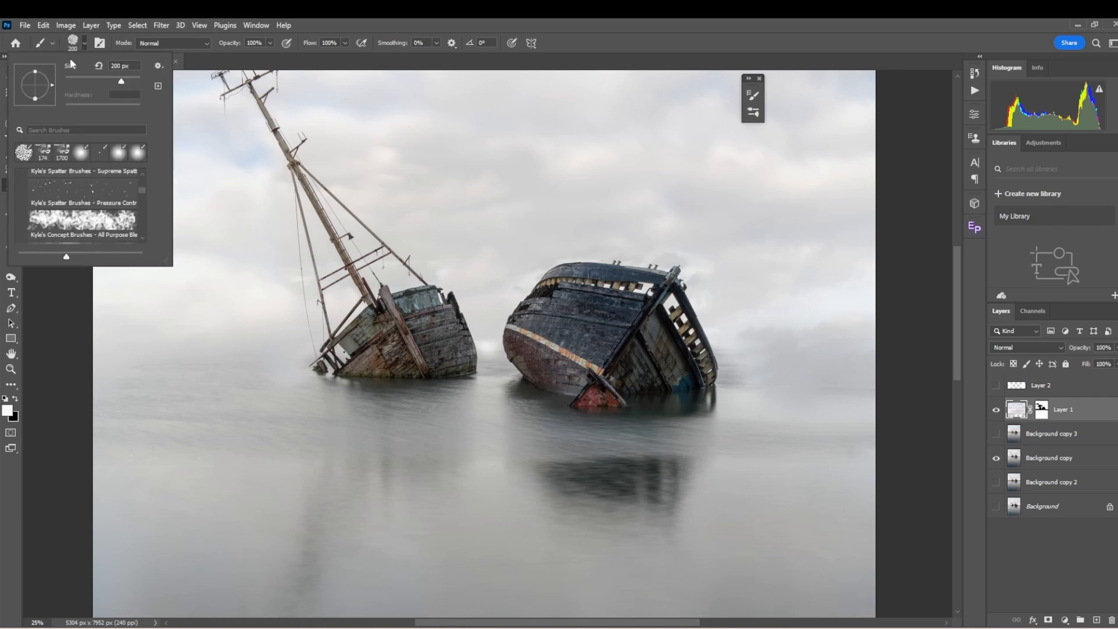
pyautogui.click(83, 153)
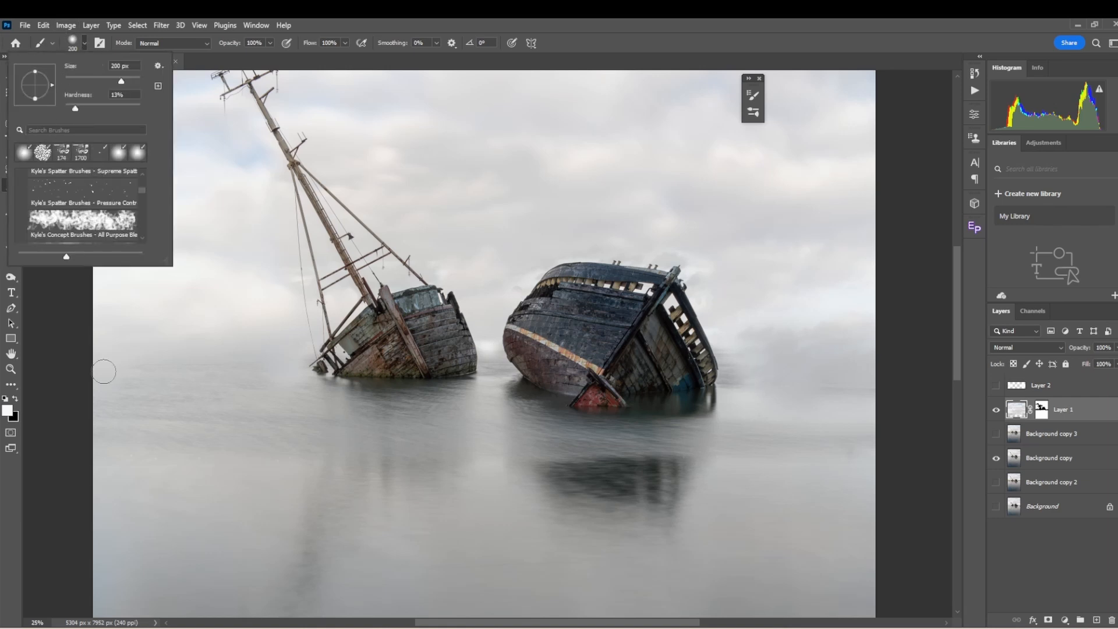
pyautogui.click(57, 347)
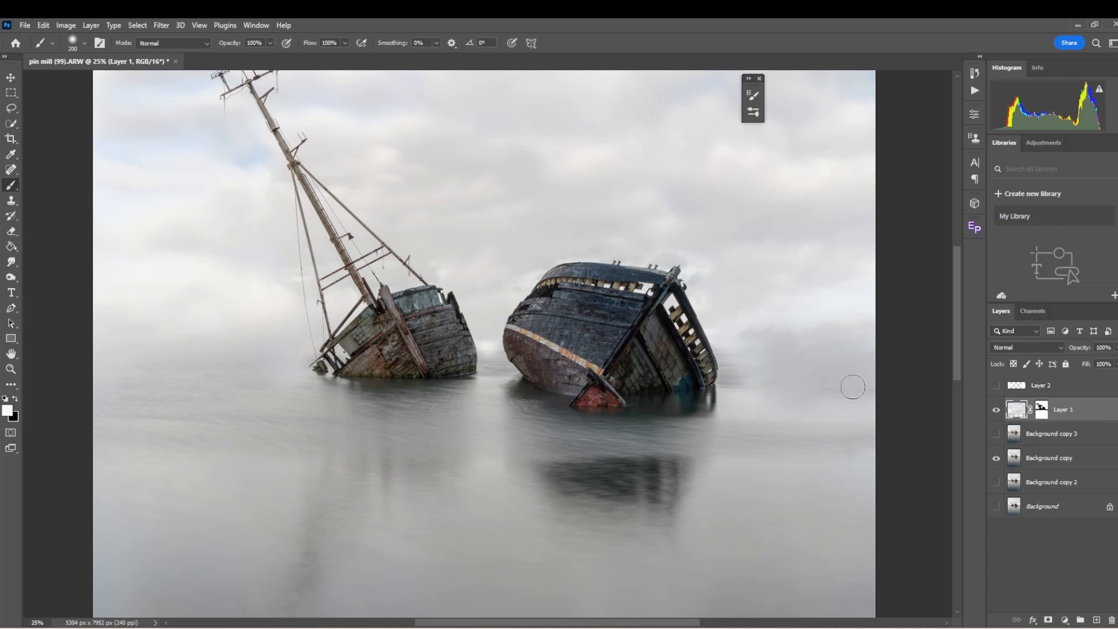
pyautogui.click(1042, 410)
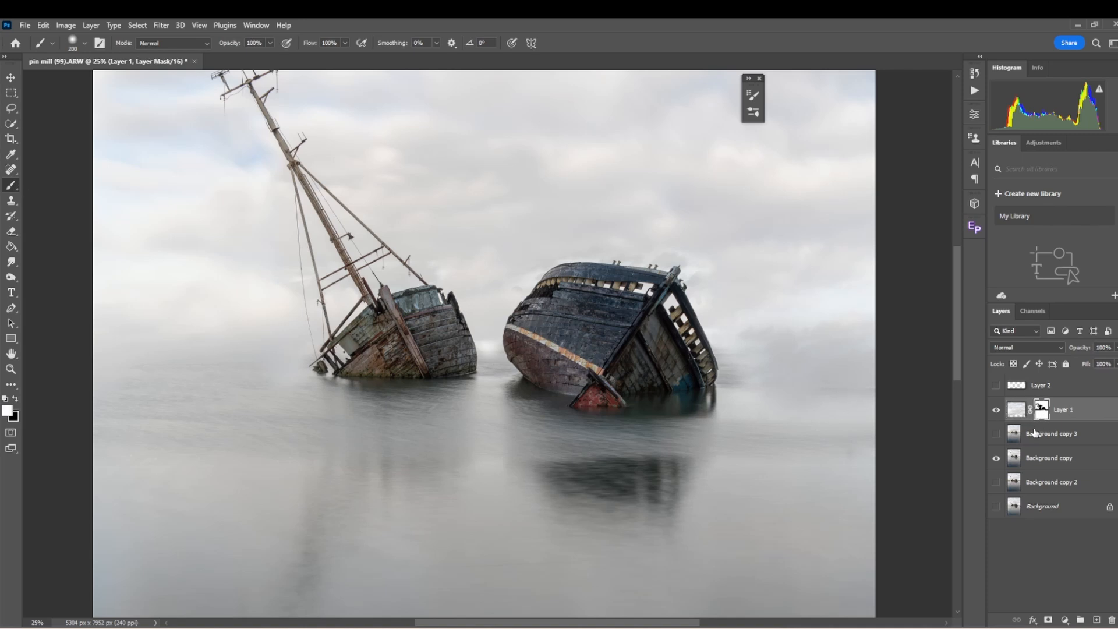
# Step: Try to bring back the original waterline to the right of the larger wreck by painting black on the Layer 1 mask at 400 px
pyautogui.click(16, 399)
pyautogui.press(']')
pyautogui.press(']')
pyautogui.press(']')
pyautogui.click(751, 379)
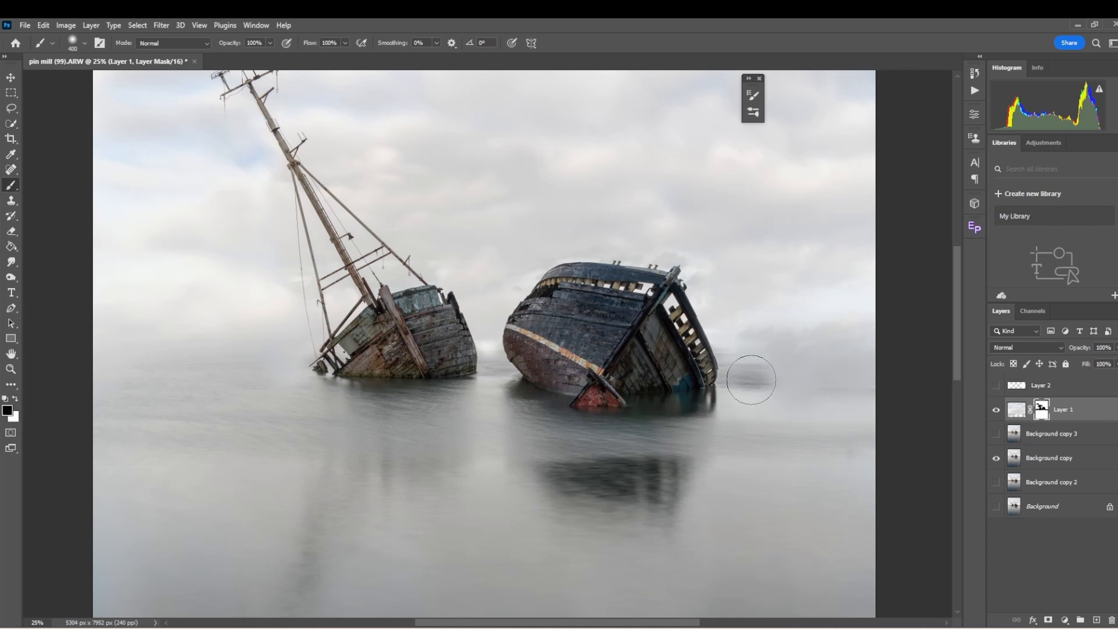
pyautogui.click(773, 381)
pyautogui.click(847, 377)
pyautogui.click(812, 381)
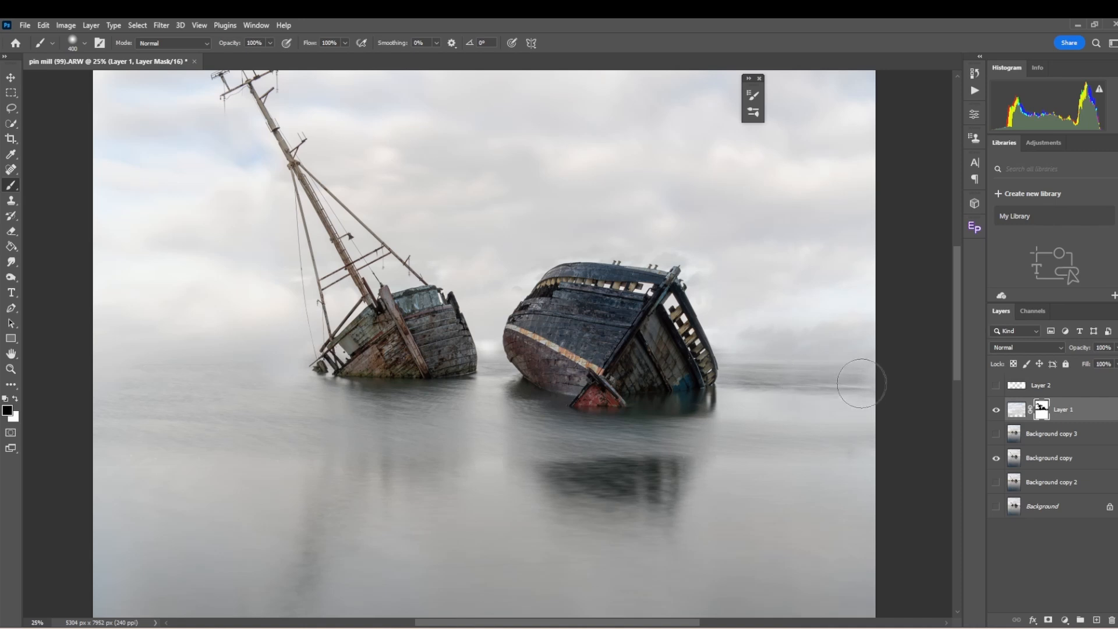
# Step: Cover the horizon to the right of the larger wreck by painting white on the Layer 1 mask at 500 px and then 250 px
pyautogui.click(15, 398)
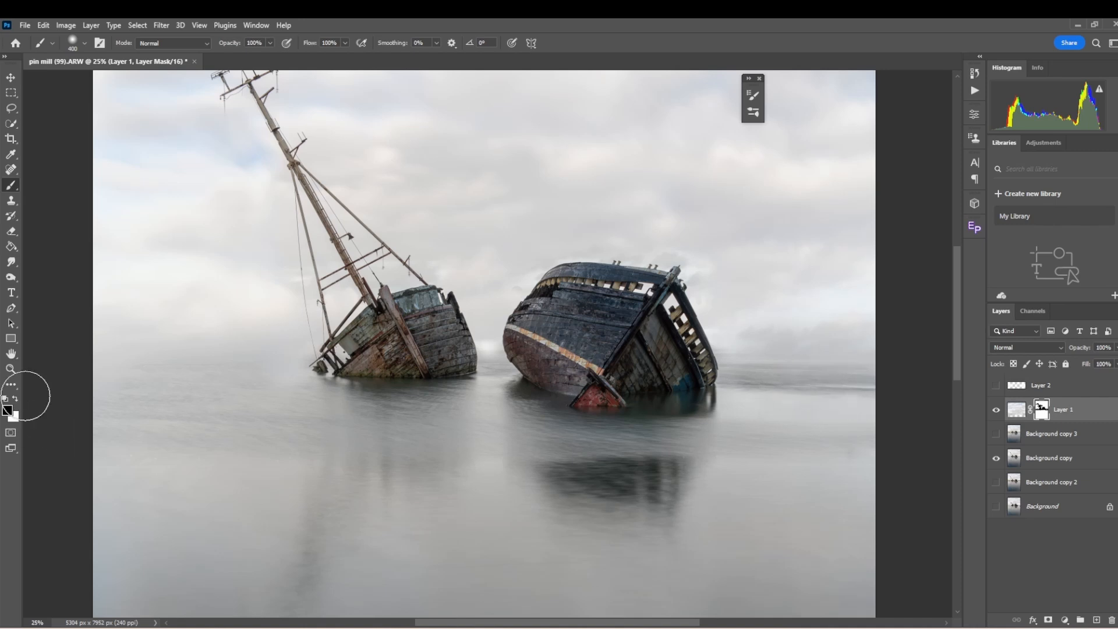
pyautogui.press('[')
pyautogui.click(729, 347)
pyautogui.press(']')
pyautogui.press(']')
pyautogui.moveTo(749, 369); pyautogui.dragTo(864, 371)
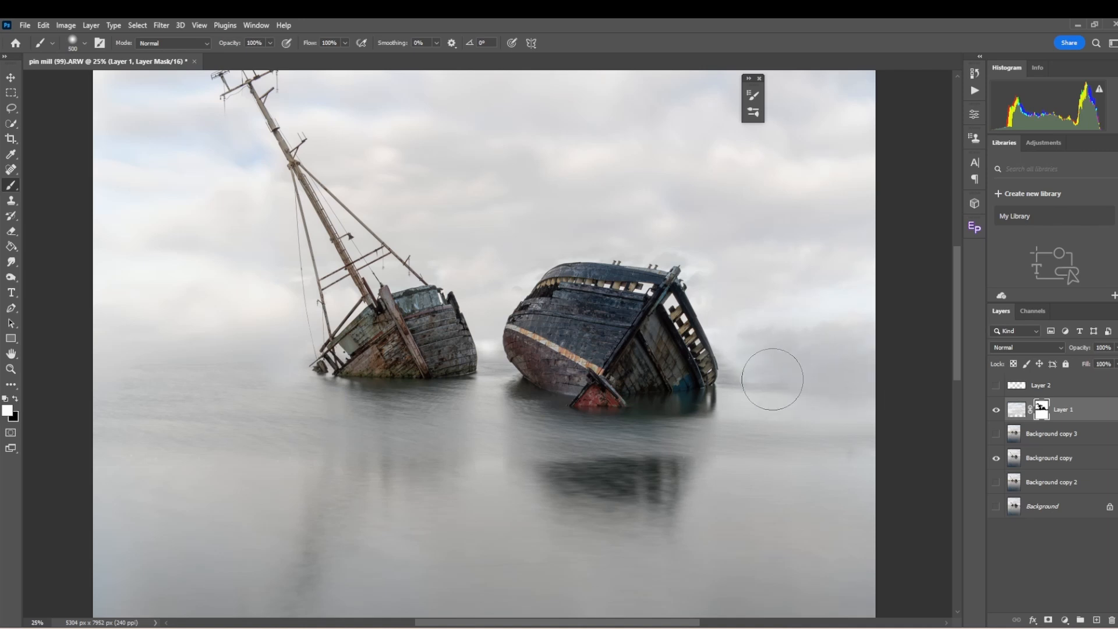
pyautogui.press('[')
pyautogui.press('[')
pyautogui.press('[')
pyautogui.click(736, 384)
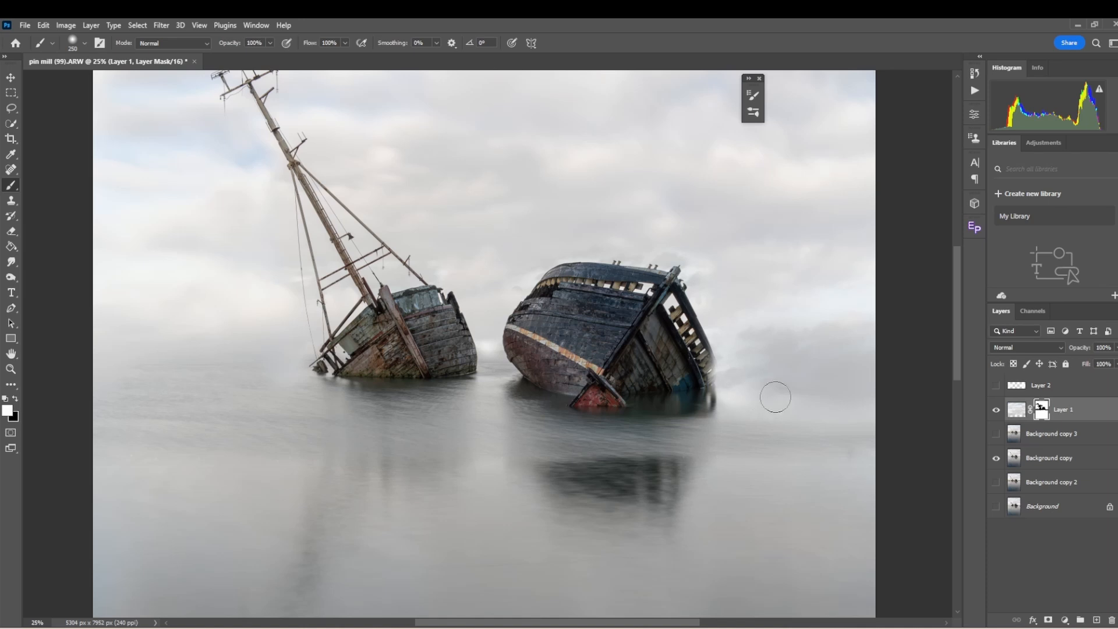
# Step: Lighten the gap between the two wrecks by painting white on the Layer 1 mask at 250 px and then 200 px
pyautogui.click(498, 379)
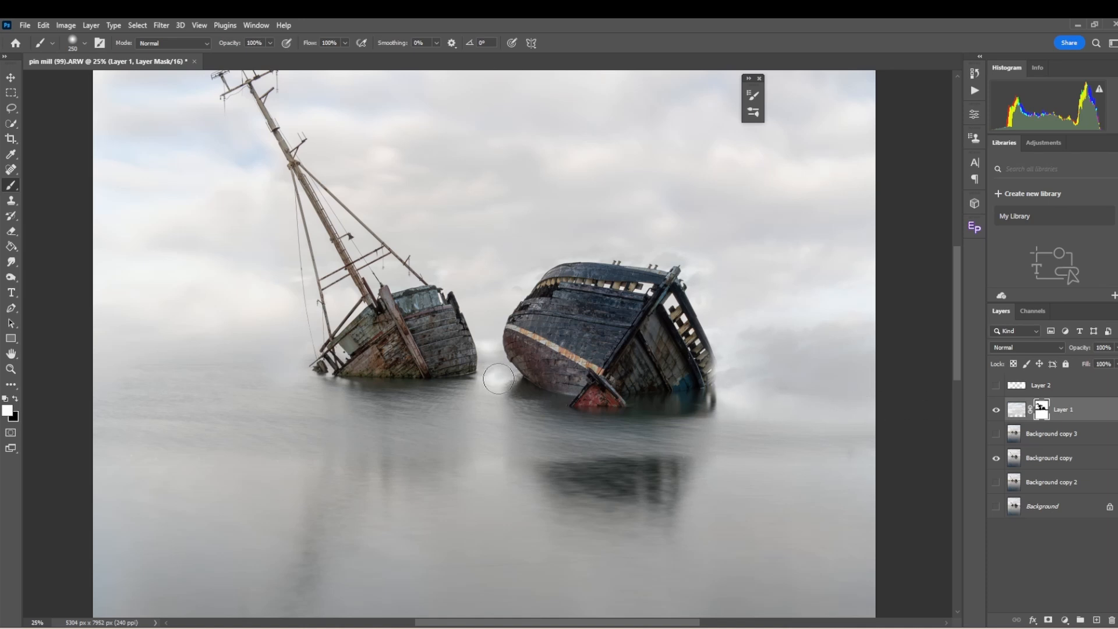
pyautogui.press('[')
pyautogui.moveTo(491, 362)
pyautogui.mouseDown()
pyautogui.moveTo(509, 386)
pyautogui.moveTo(483, 375)
pyautogui.mouseUp()
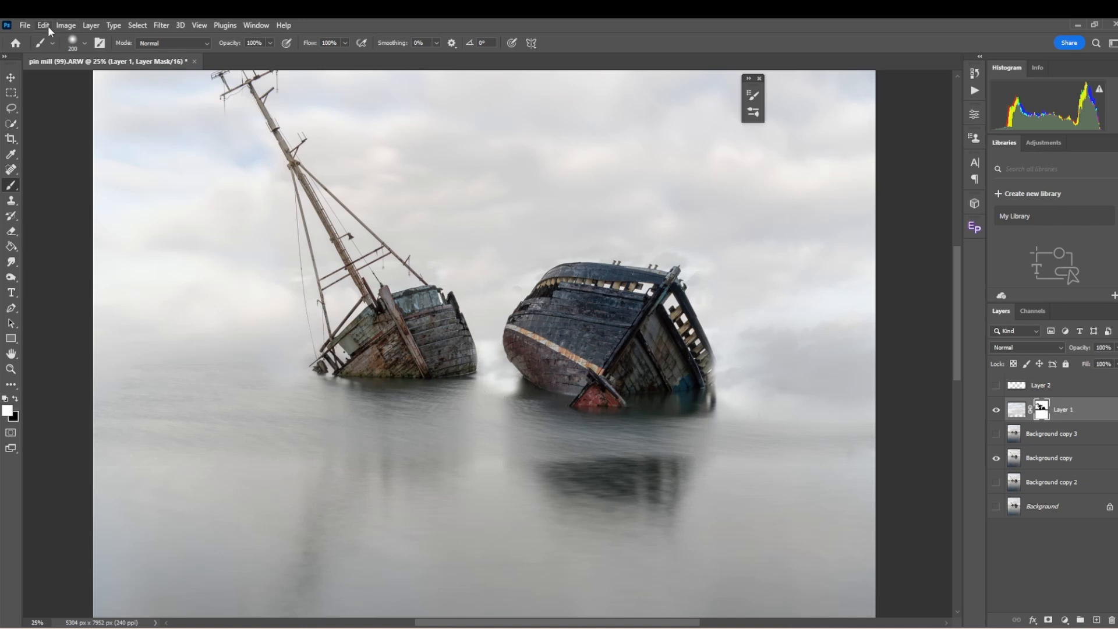
pyautogui.click(48, 26)
pyautogui.click(51, 33)
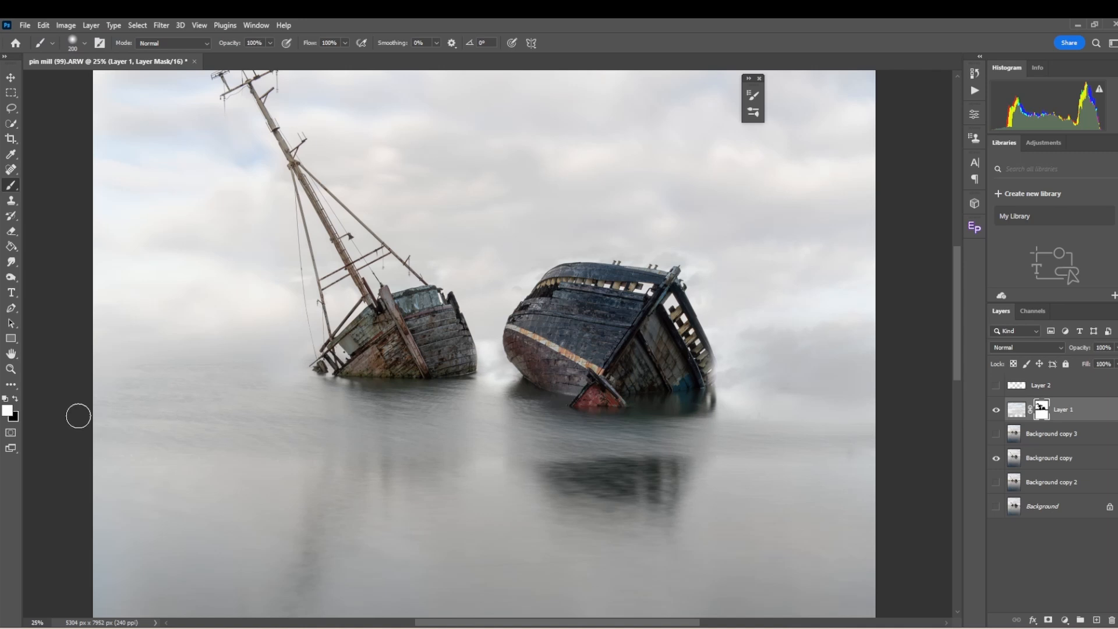
# Step: Restore the right edge of the larger wreck's hull by painting black on the Layer 1 mask with a 125 px brush
pyautogui.click(15, 399)
pyautogui.press('[')
pyautogui.press('[')
pyautogui.press('[')
pyautogui.moveTo(707, 357)
pyautogui.mouseDown()
pyautogui.moveTo(708, 400)
pyautogui.moveTo(706, 356)
pyautogui.mouseUp()
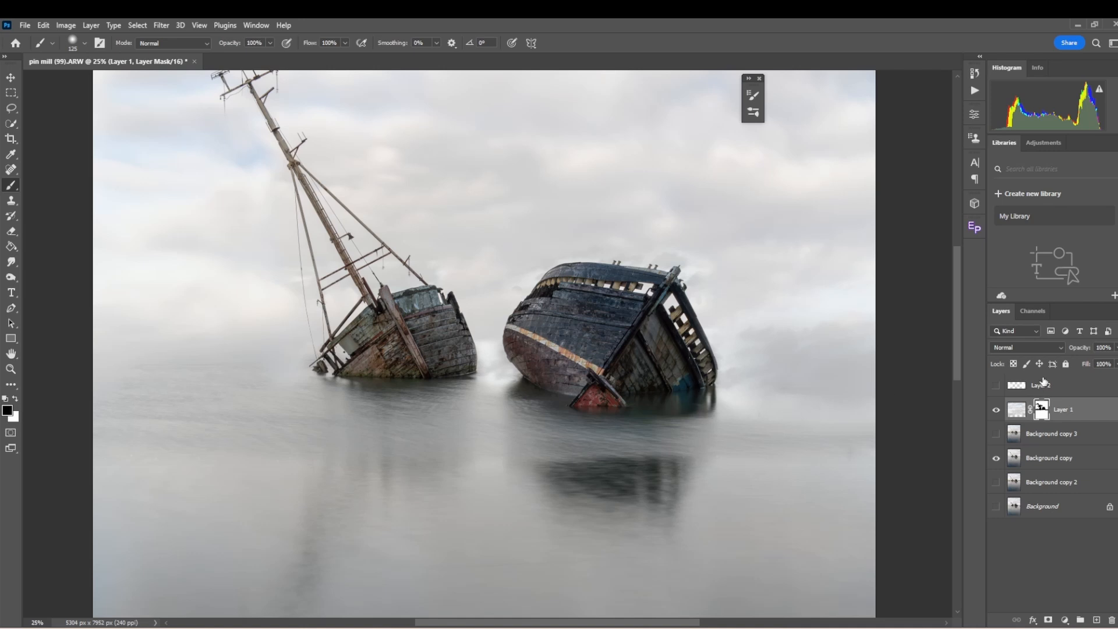
# Step: Show the Layer 2 mist again and make Layer 2 the active layer
pyautogui.click(996, 386)
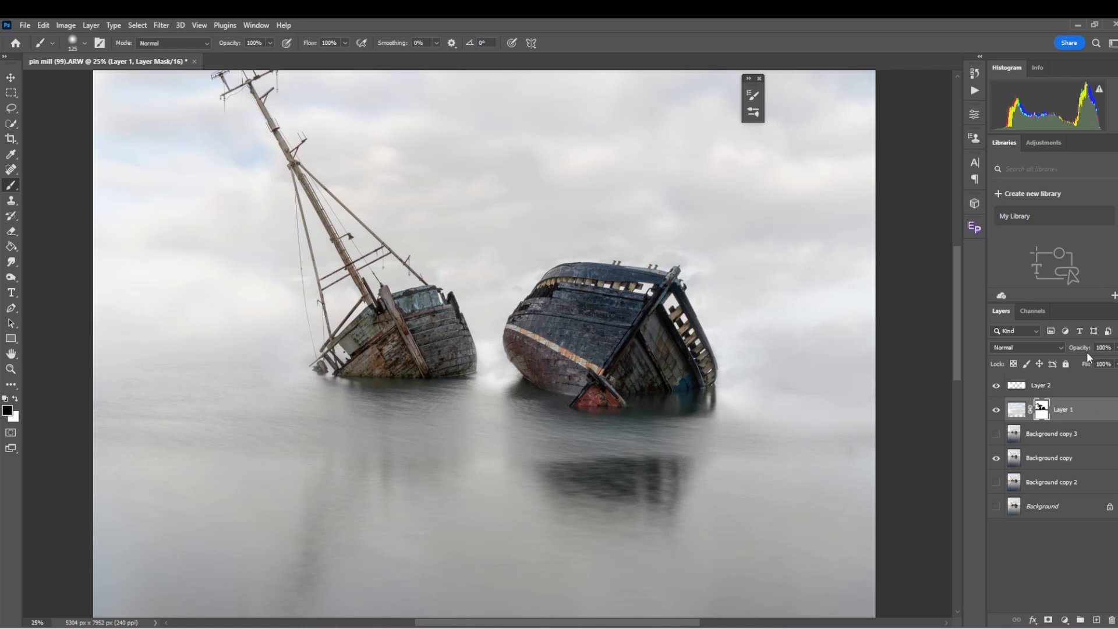
pyautogui.click(1065, 386)
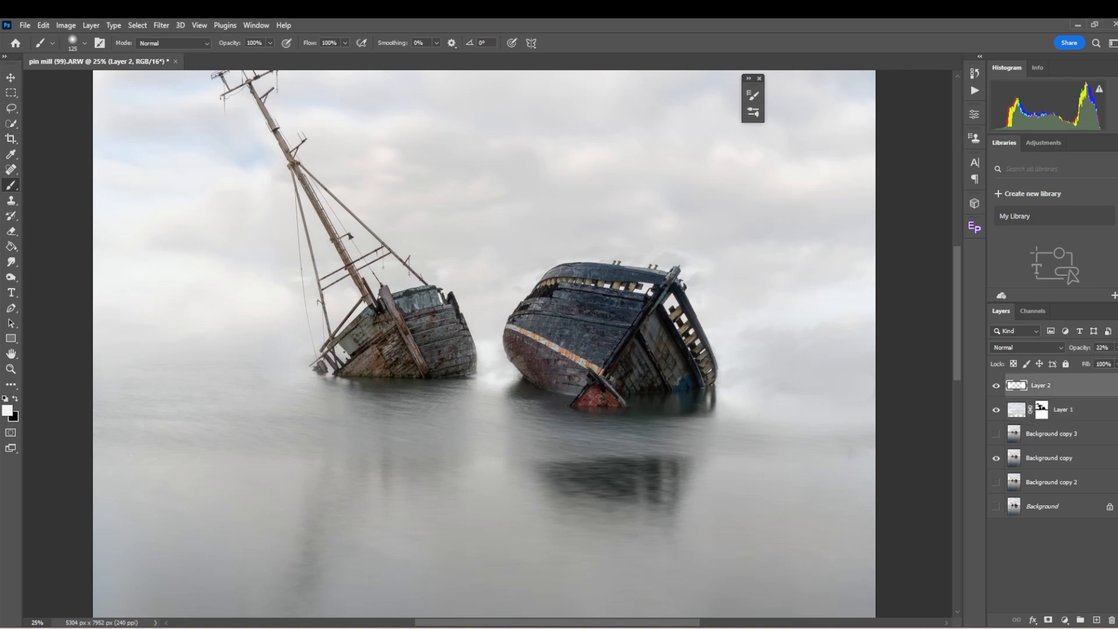
# Step: Set Layer 2's blend mode to Soft Light and its opacity to 43%
pyautogui.click(1058, 348)
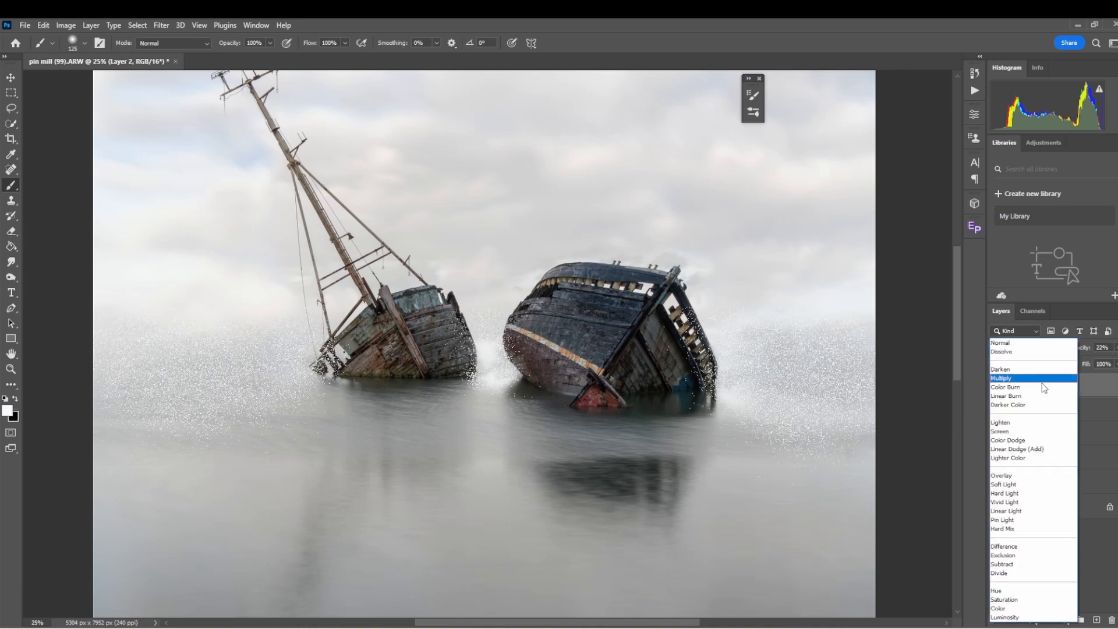
pyautogui.click(1027, 484)
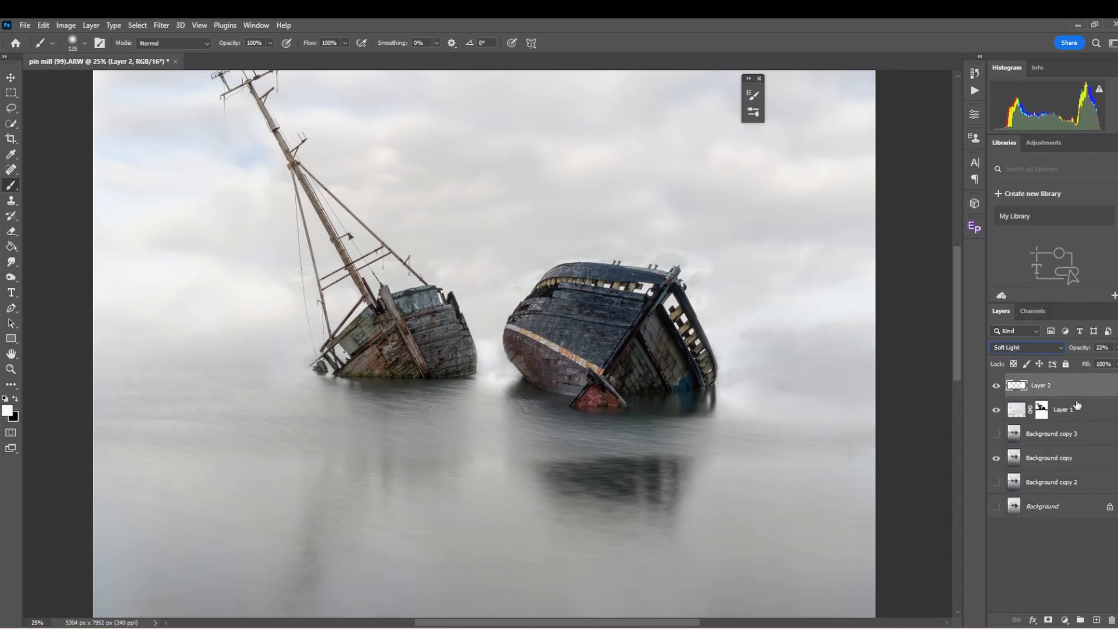
pyautogui.click(1115, 349)
pyautogui.moveTo(1083, 364); pyautogui.dragTo(1117, 363)
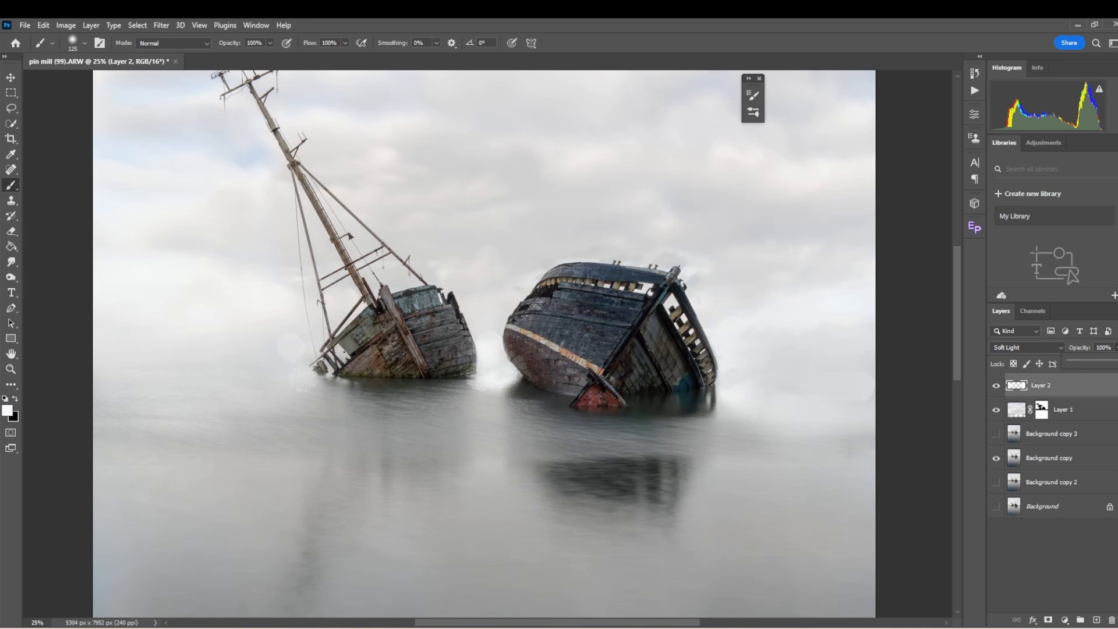
pyautogui.moveTo(1109, 366); pyautogui.dragTo(1096, 366)
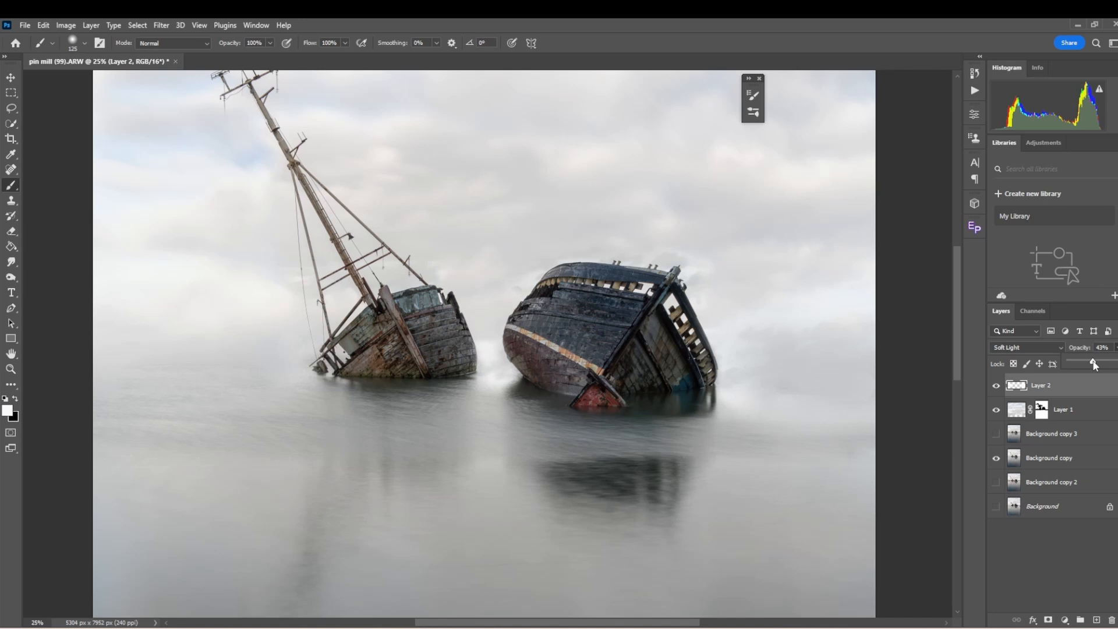
# Step: Review the whole composite, examining how the mist, both wrecks and the blue water in the foreground look together
pyautogui.click(11, 369)
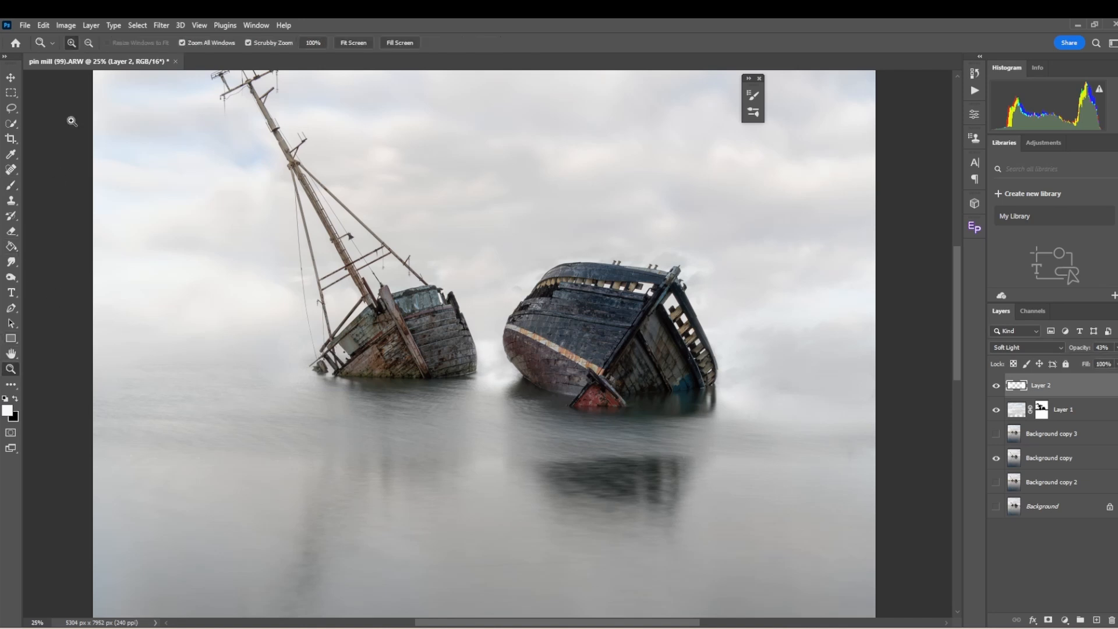
pyautogui.keyDown('alt'); pyautogui.click(464, 286); pyautogui.keyUp('alt')
pyautogui.keyDown('alt'); pyautogui.click(454, 238); pyautogui.keyUp('alt')
pyautogui.keyDown('alt'); pyautogui.click(460, 232); pyautogui.keyUp('alt')
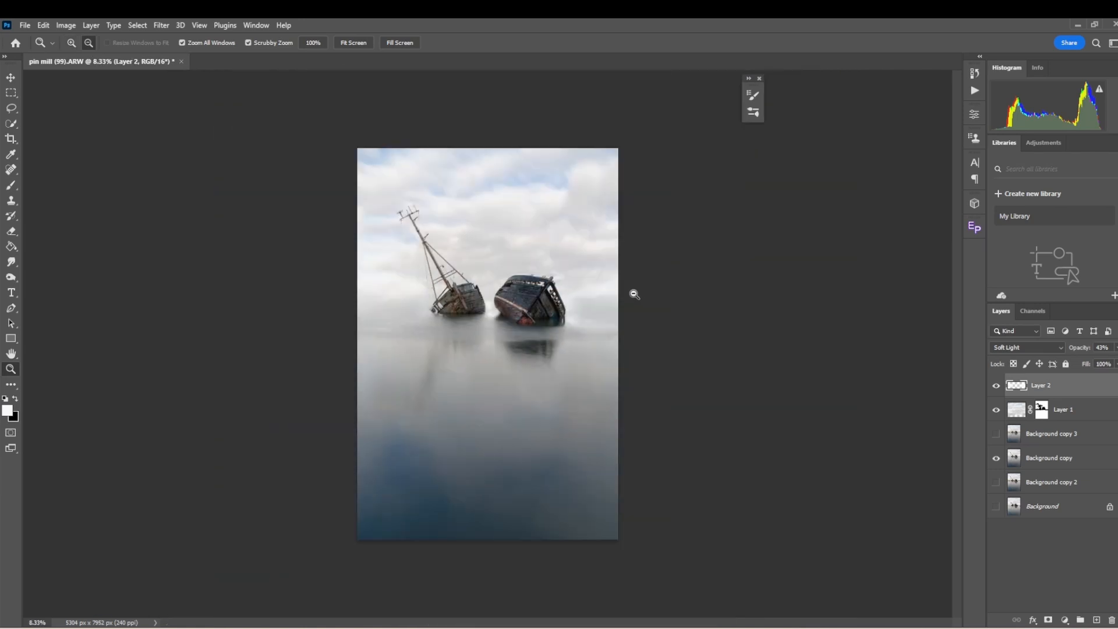
pyautogui.click(749, 87)
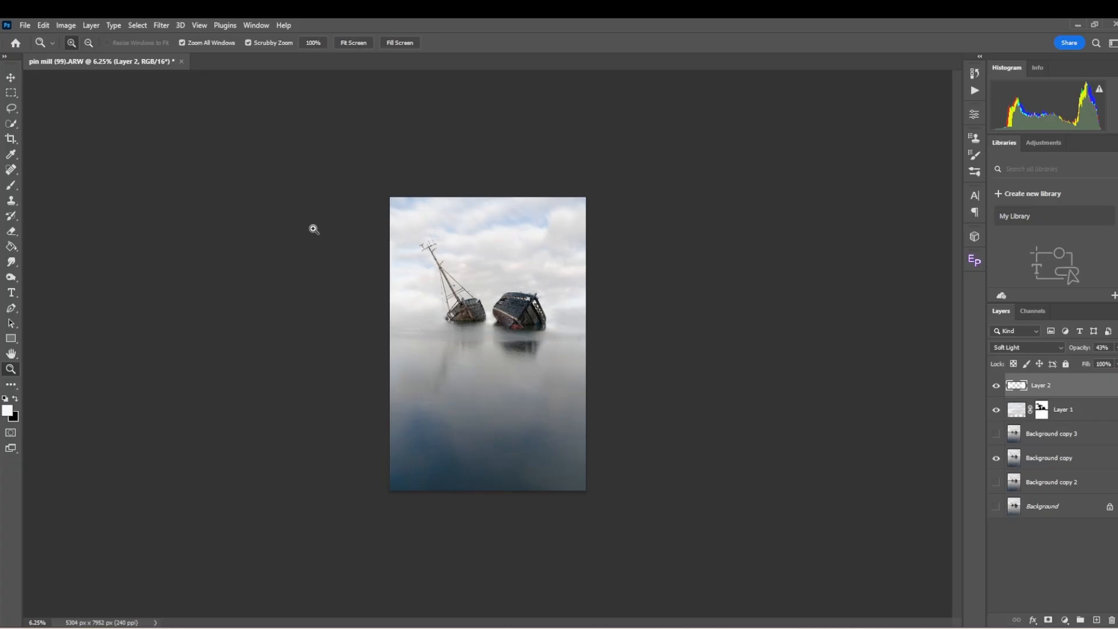
pyautogui.click(437, 325)
pyautogui.click(475, 325)
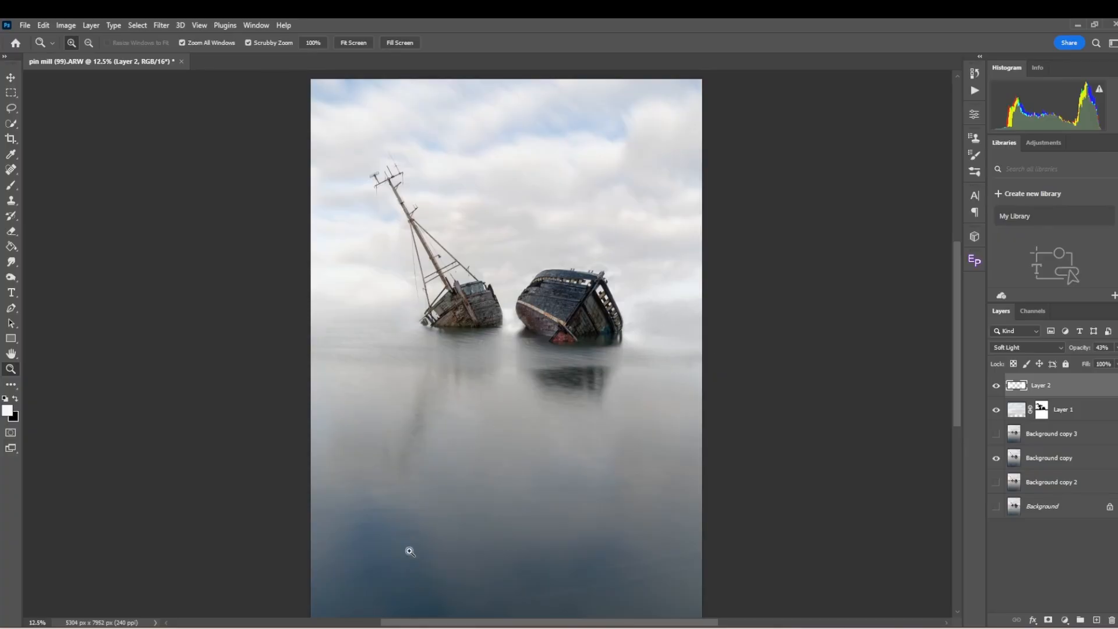
pyautogui.scroll(-2, 957, 315)
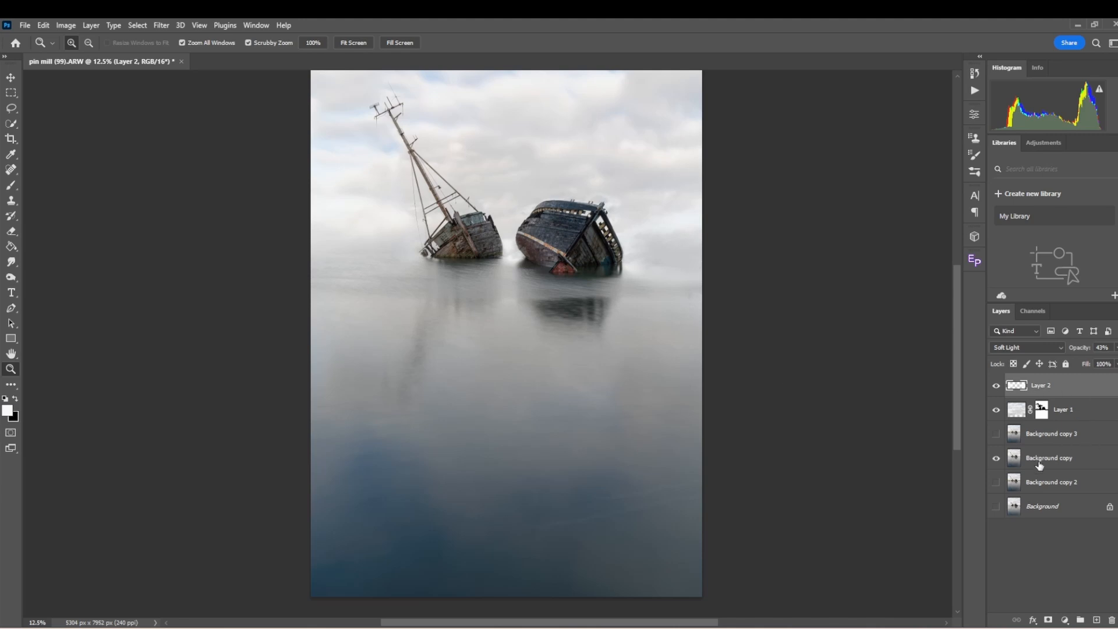
# Step: Merge the visible layers into Background copy, move Background copy 3 beneath it and make Background copy the active layer
pyautogui.rightClick(1063, 462)
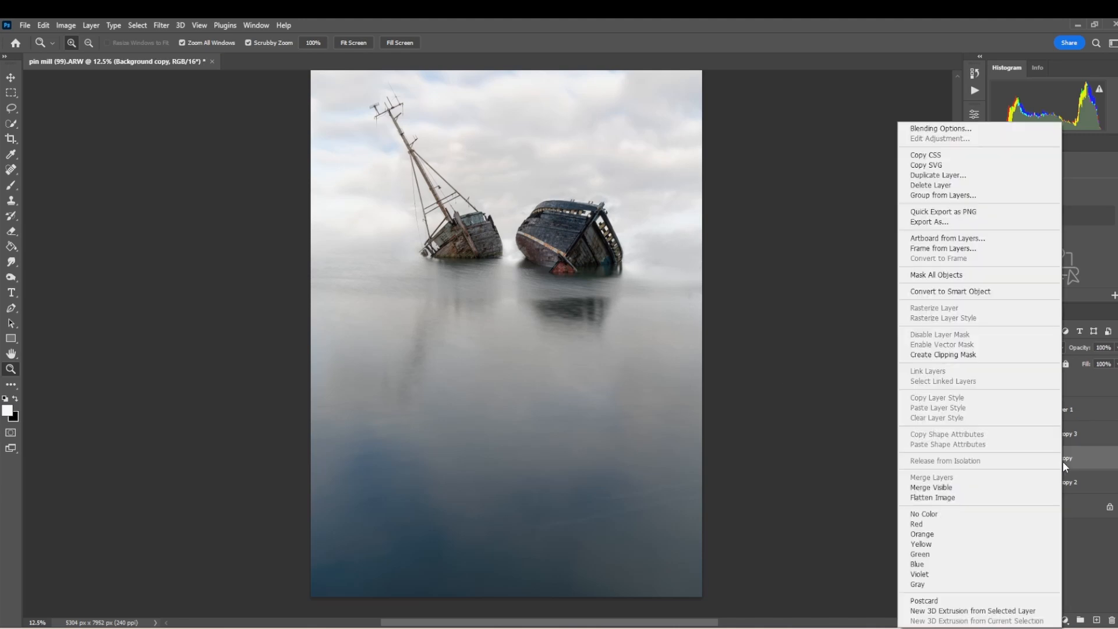
pyautogui.click(965, 488)
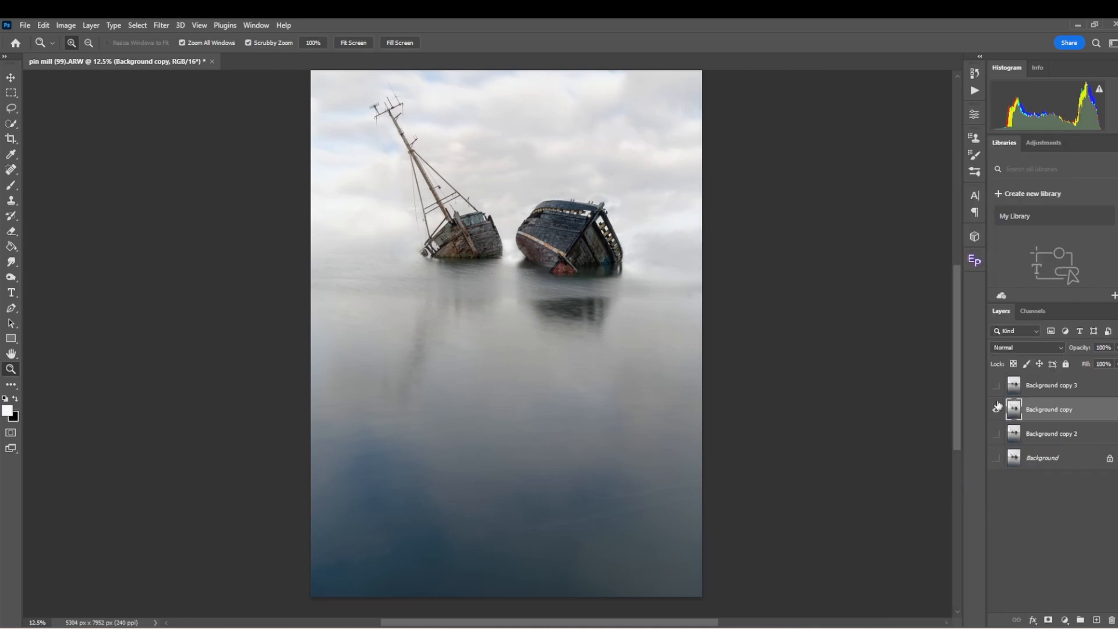
pyautogui.moveTo(1093, 394); pyautogui.dragTo(1087, 430)
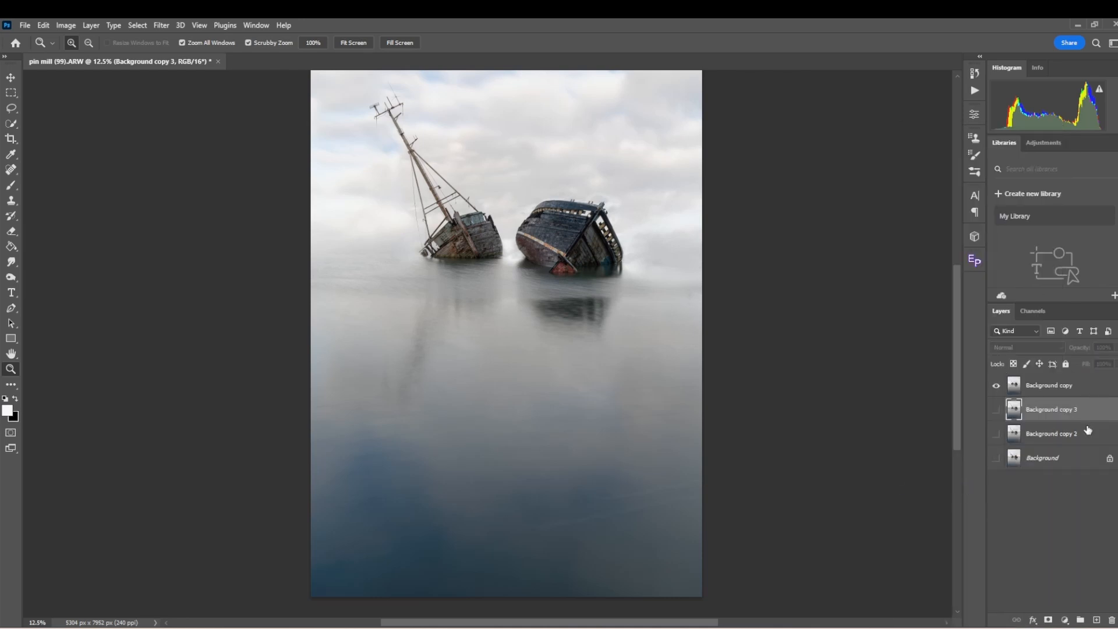
pyautogui.click(1056, 392)
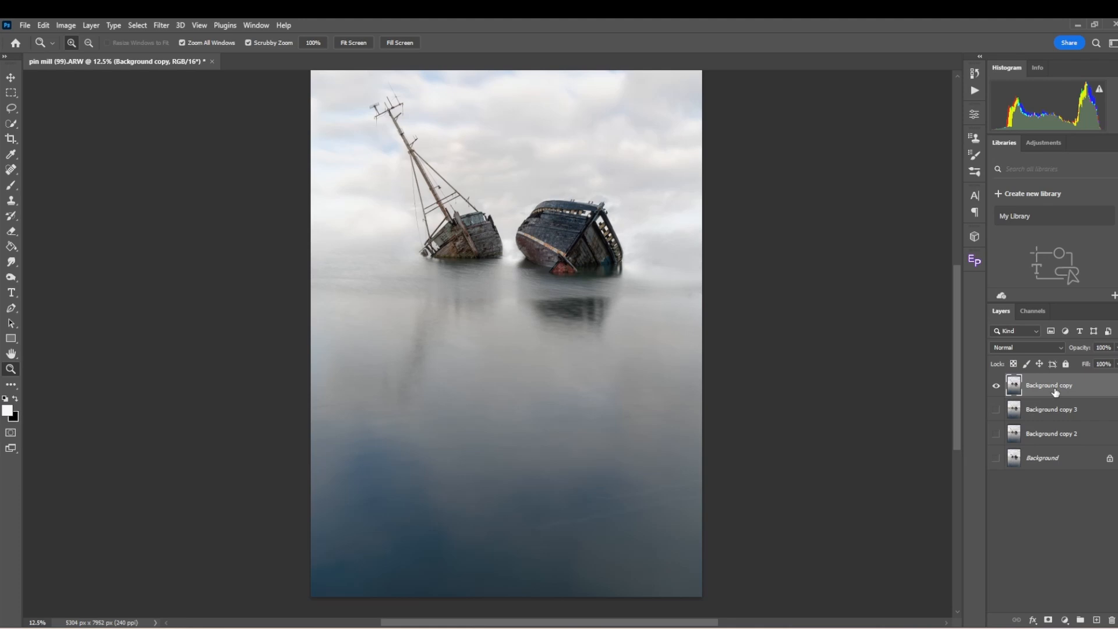
# Step: Compare the merged Background copy with Background copy 3 by toggling its visibility, and duplicate Background copy as a new layer
pyautogui.click(996, 384)
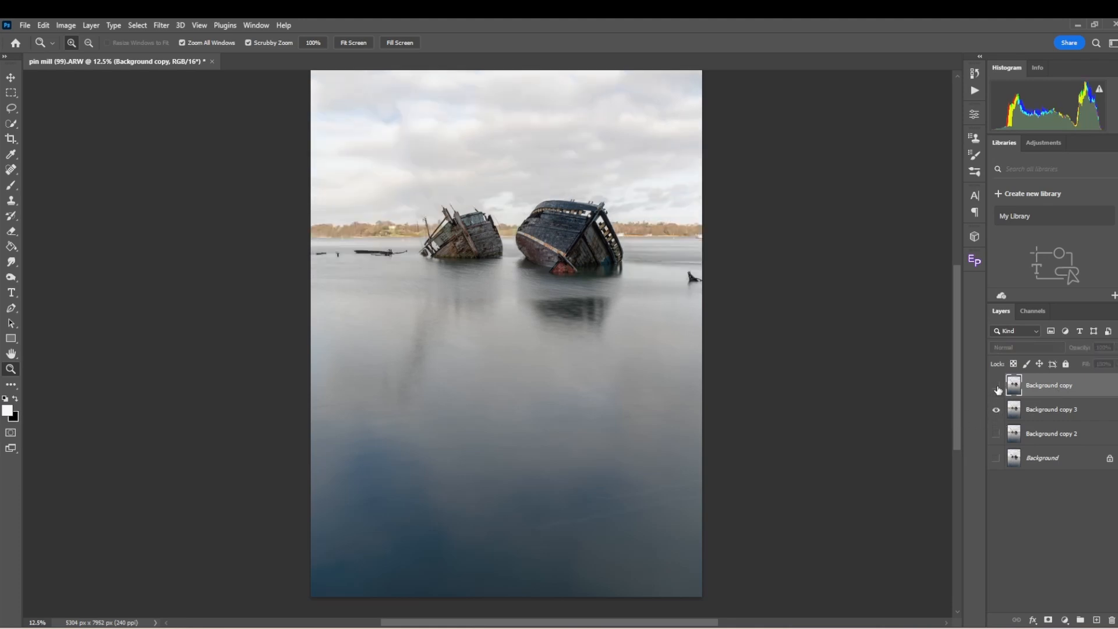
pyautogui.click(996, 385)
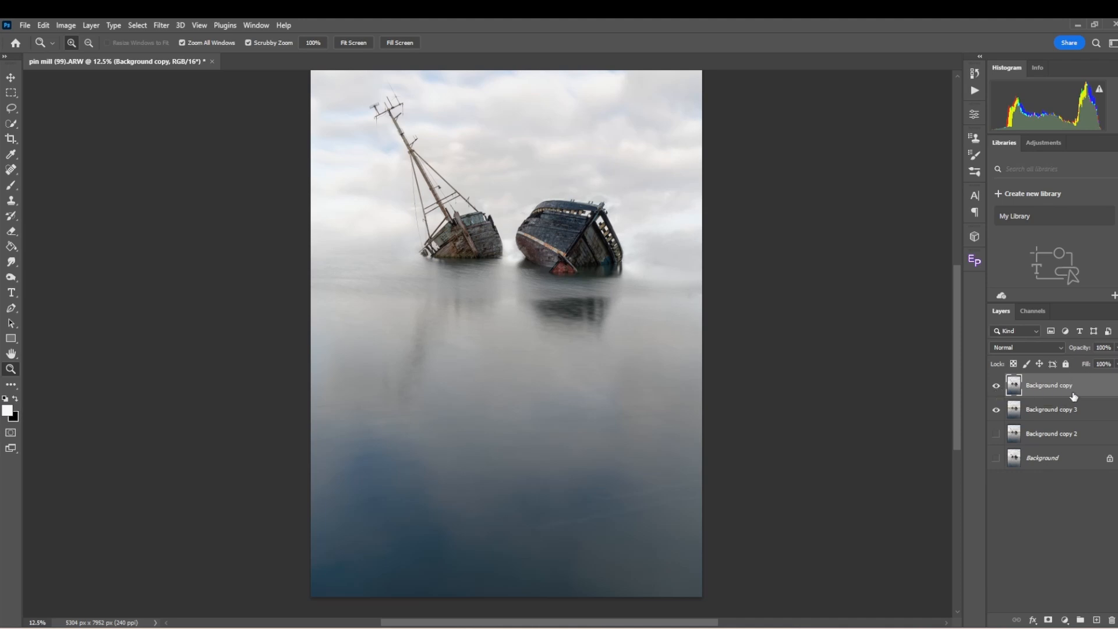
pyautogui.moveTo(1073, 394); pyautogui.dragTo(1095, 620)
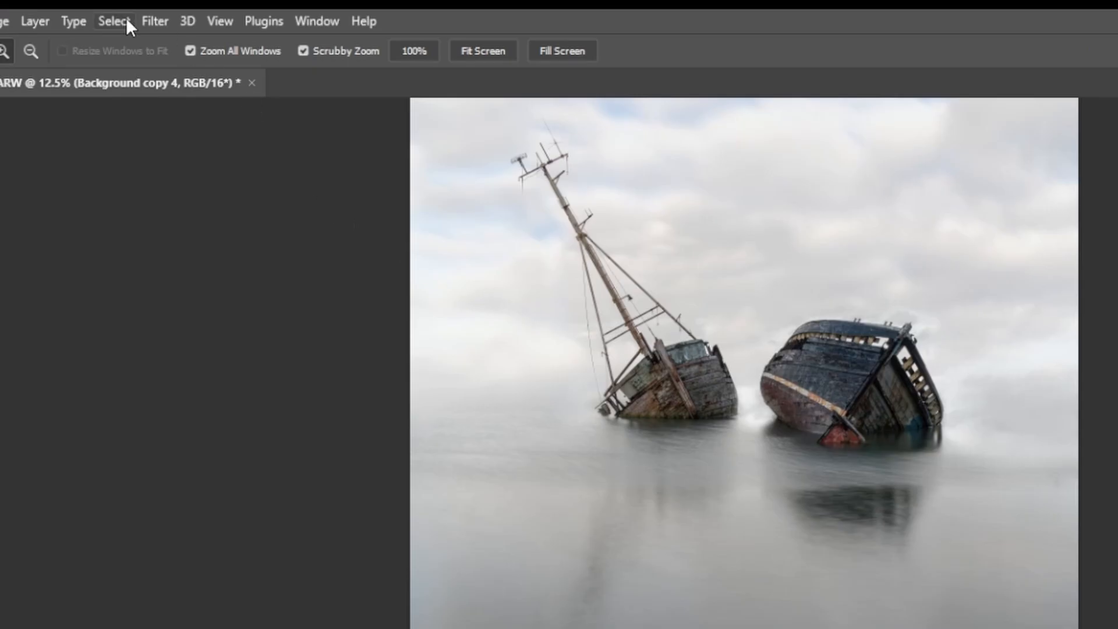
# Step: Open the Camera Raw Filter on Background copy 4, add a Color Range mask sampled from the blue foreground water, and lower its Refine amount
pyautogui.click(143, 20)
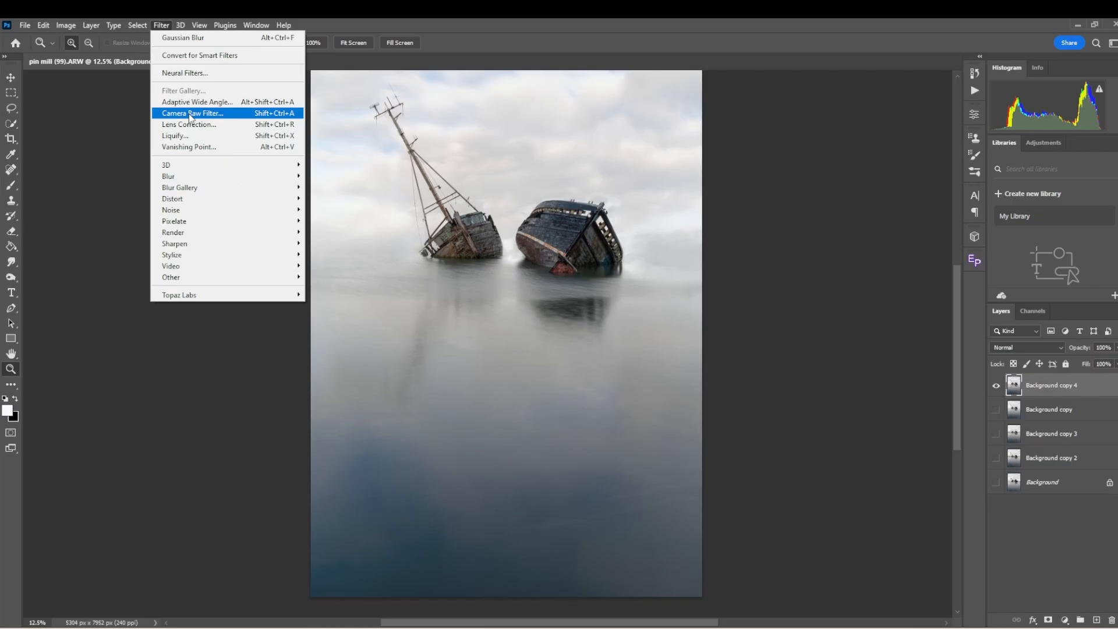
pyautogui.click(191, 114)
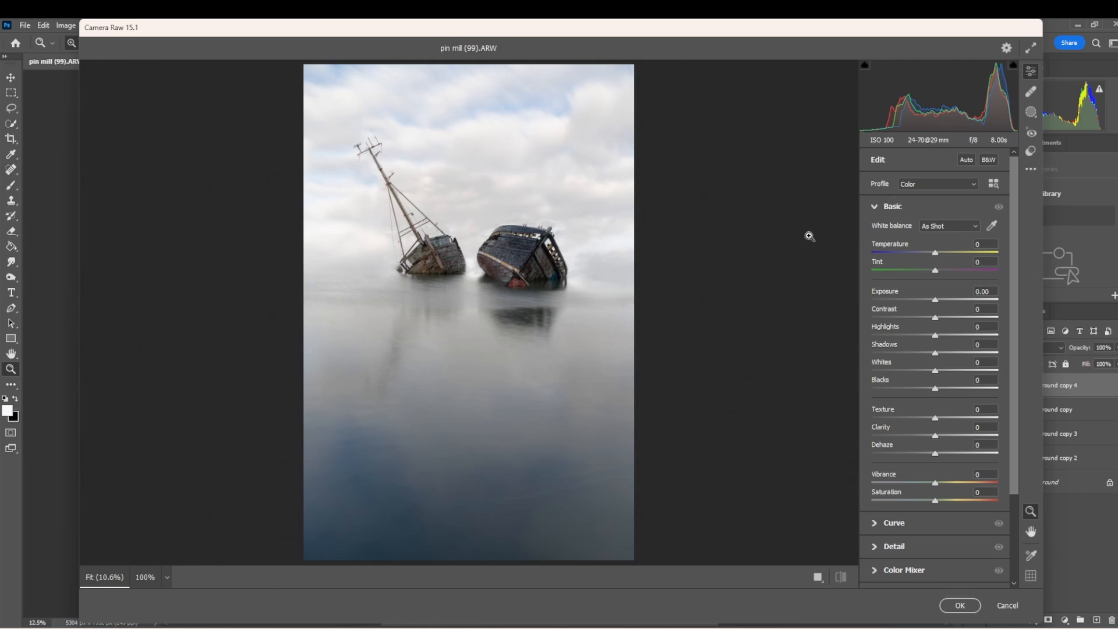
pyautogui.click(1030, 113)
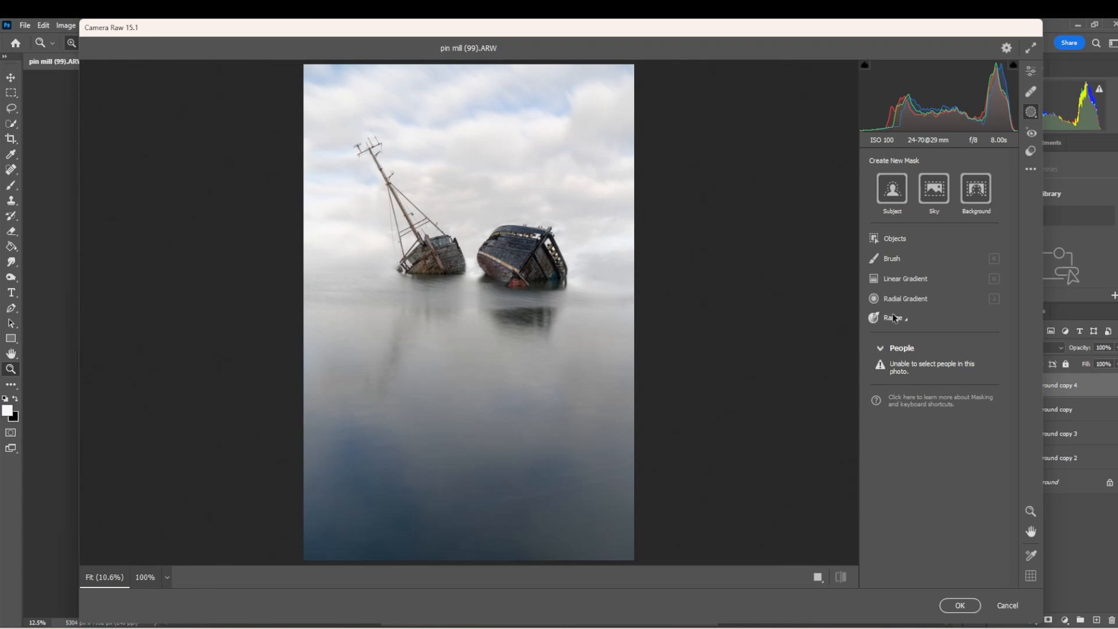
pyautogui.moveTo(894, 324)
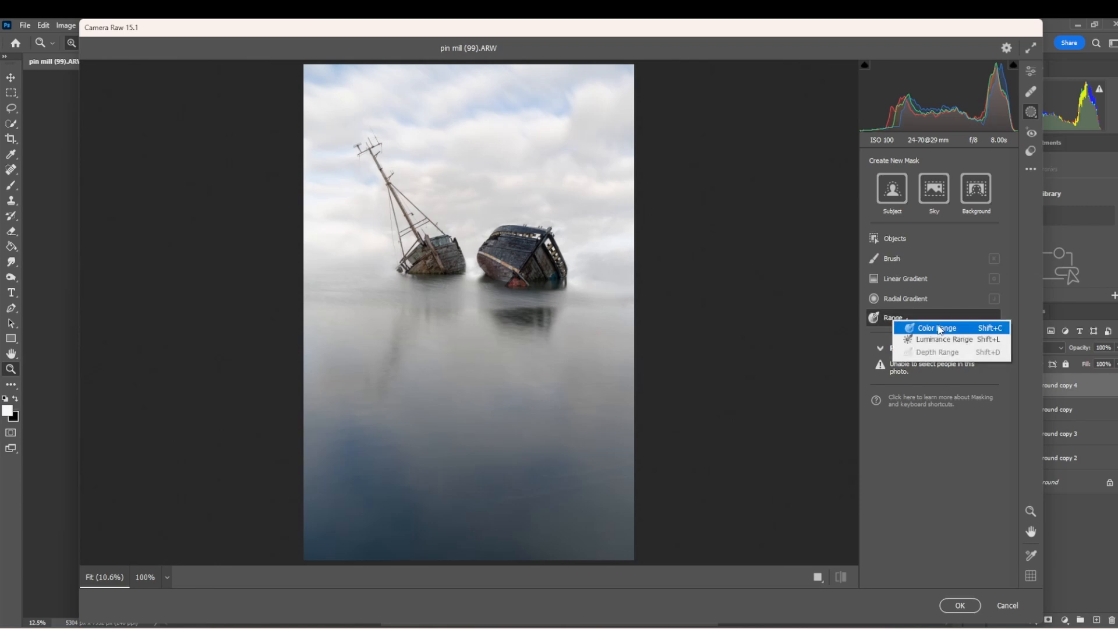
pyautogui.click(908, 326)
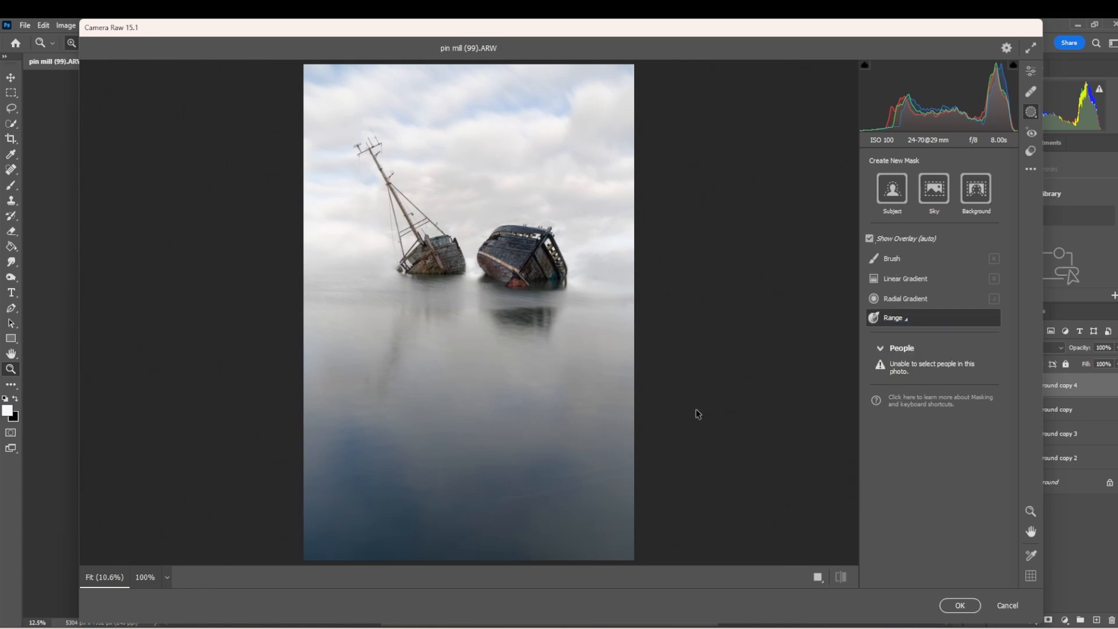
pyautogui.click(383, 504)
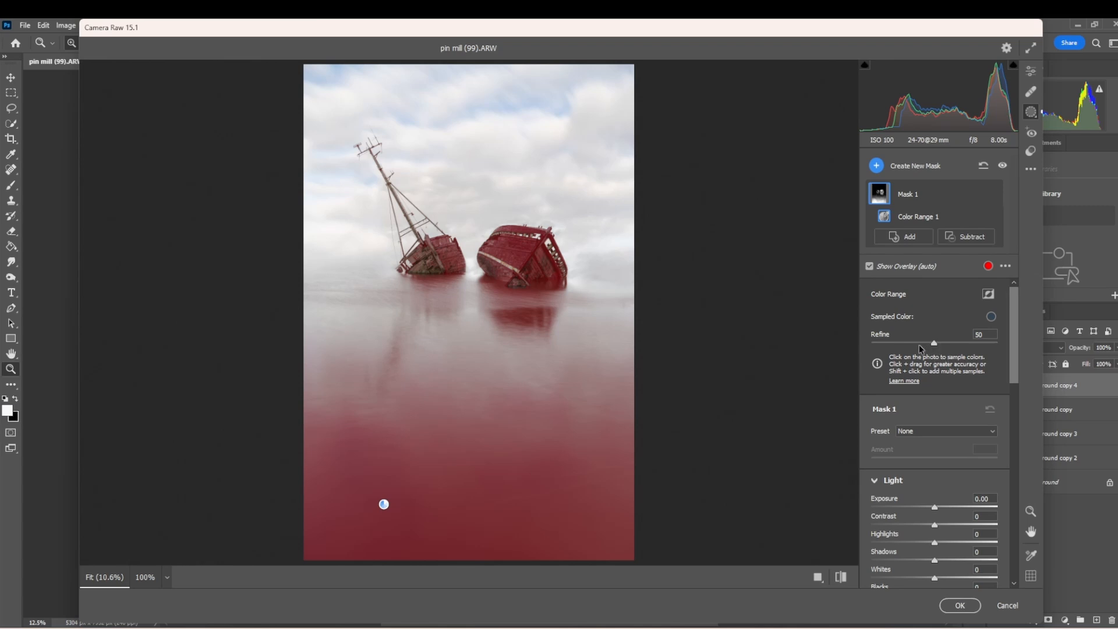
pyautogui.moveTo(924, 342); pyautogui.dragTo(922, 342)
# Step: Adjust the Color Range mask's Temperature, trying +50 and settling on -4
pyautogui.moveTo(1014, 317); pyautogui.dragTo(1011, 378)
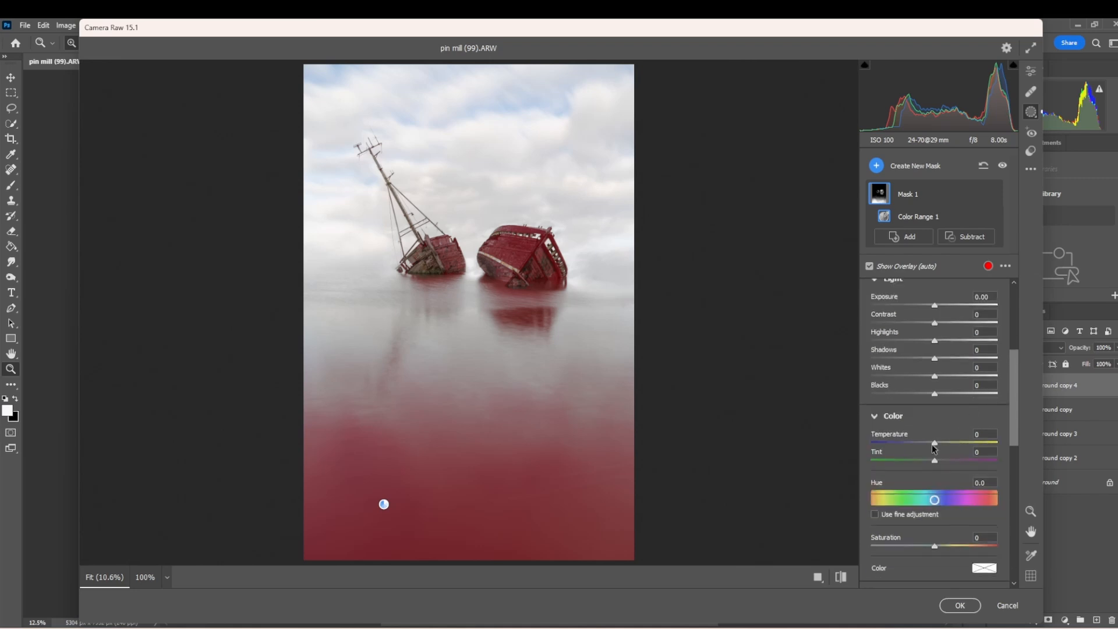
pyautogui.moveTo(934, 446); pyautogui.dragTo(966, 449)
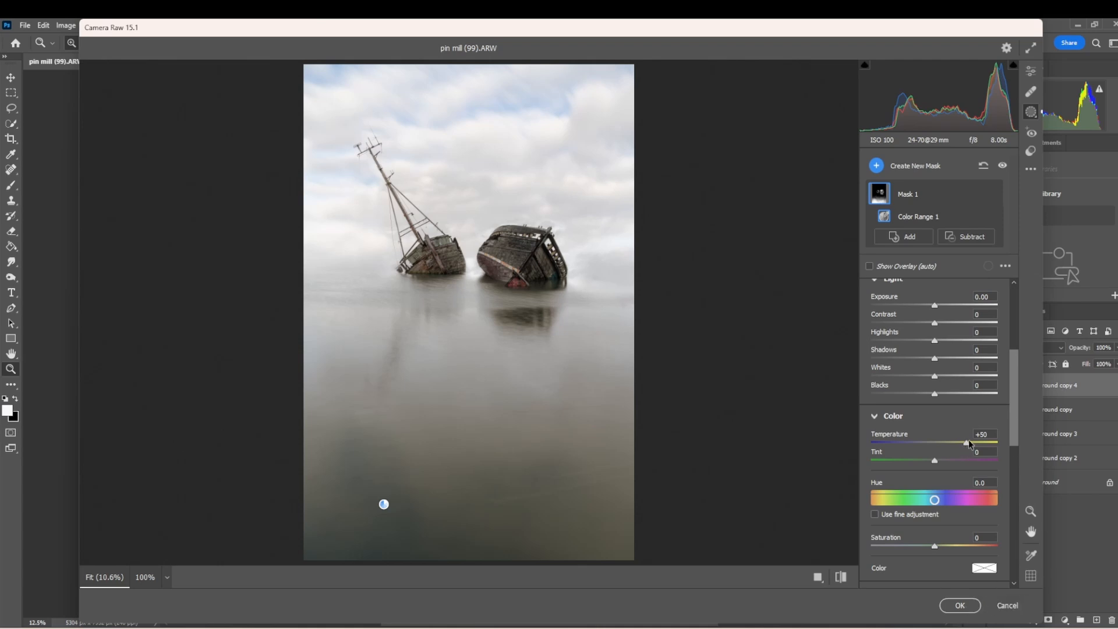
pyautogui.moveTo(966, 444); pyautogui.dragTo(932, 449)
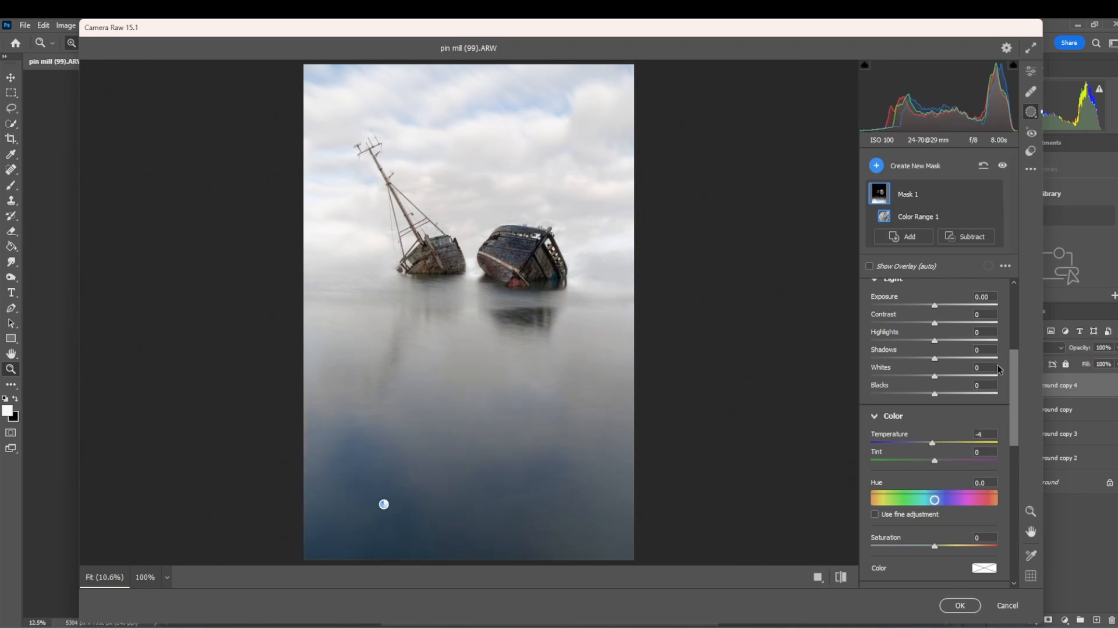
# Step: Set the Color Range mask's Saturation to -36 and apply the Camera Raw Filter
pyautogui.scroll(-1, 1015, 404)
pyautogui.moveTo(1015, 403); pyautogui.dragTo(1015, 423)
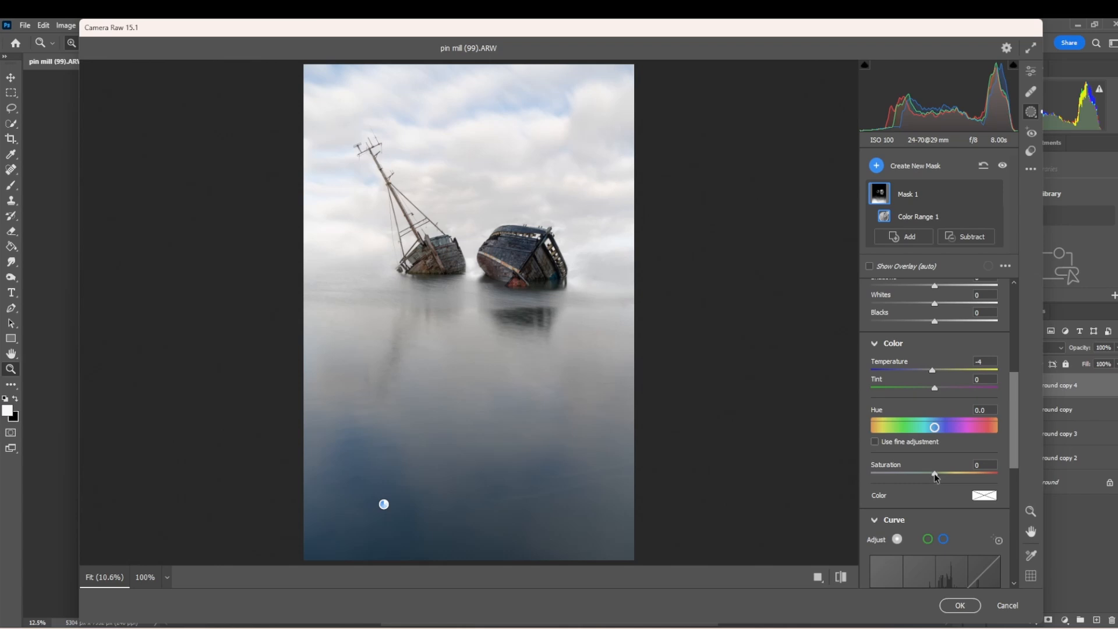
pyautogui.moveTo(934, 474); pyautogui.dragTo(914, 476)
pyautogui.moveTo(914, 476); pyautogui.dragTo(912, 476)
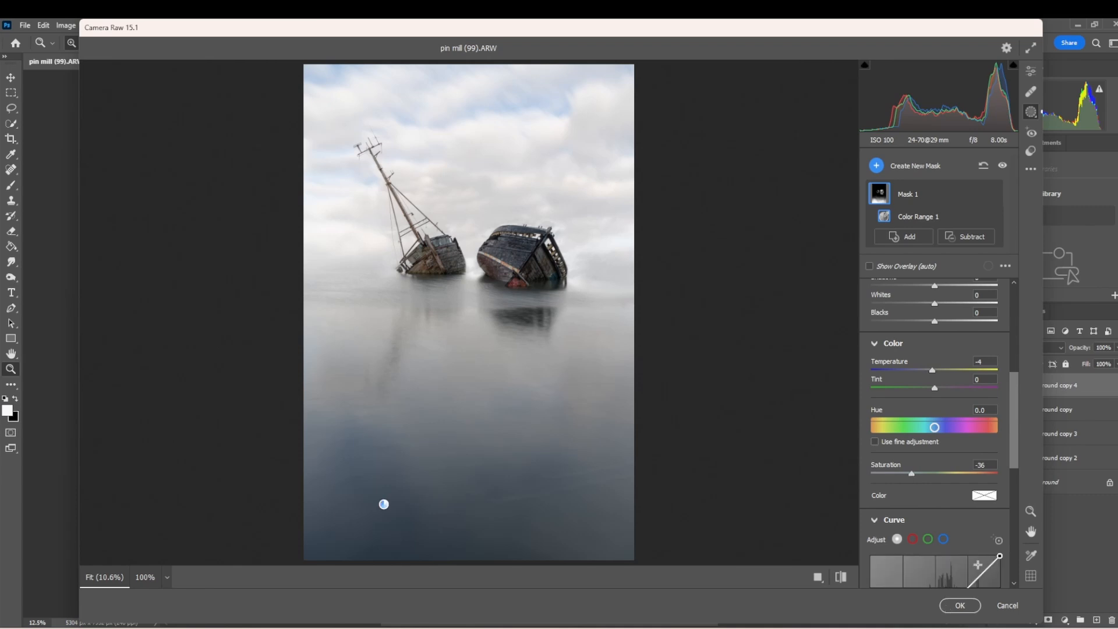
pyautogui.click(960, 605)
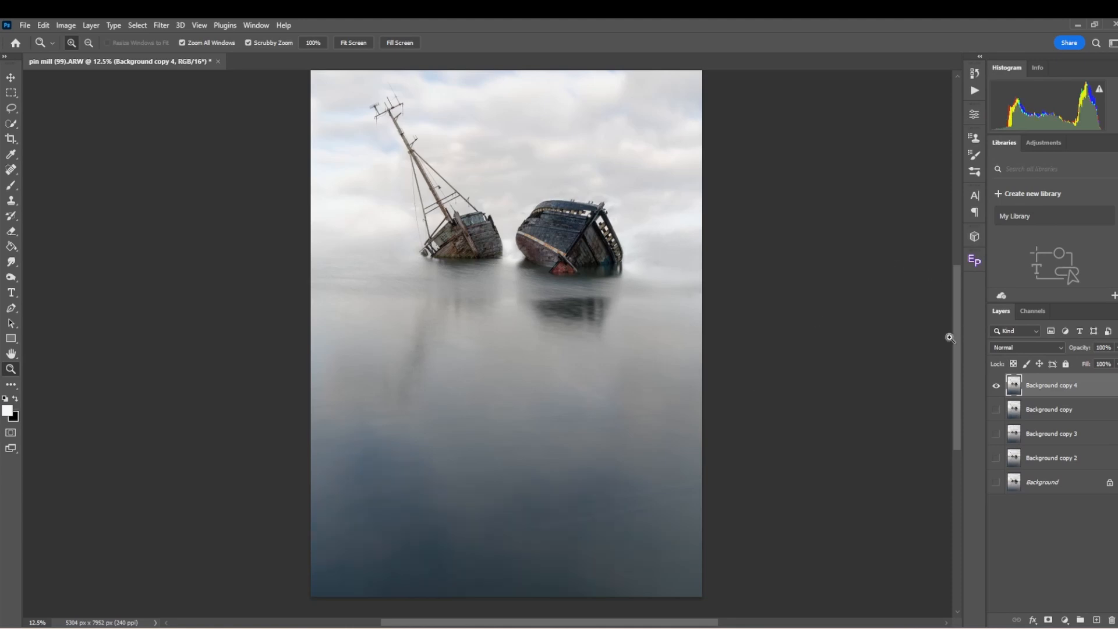
# Step: Save the edited shipwreck photo and switch to Lightroom Classic
pyautogui.moveTo(956, 336); pyautogui.dragTo(954, 321)
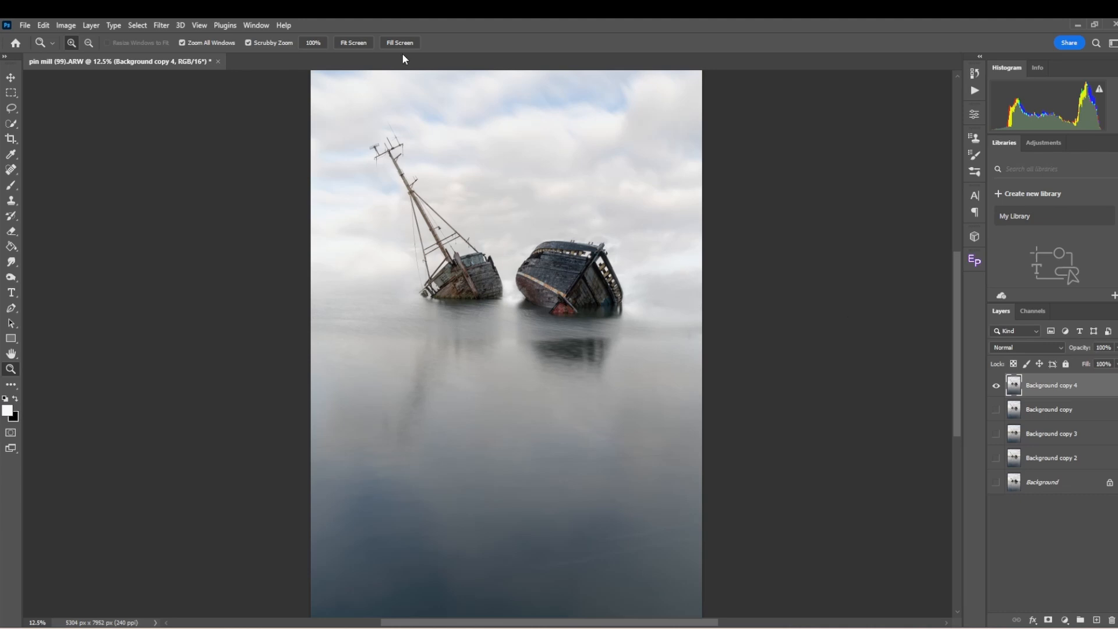
pyautogui.click(25, 26)
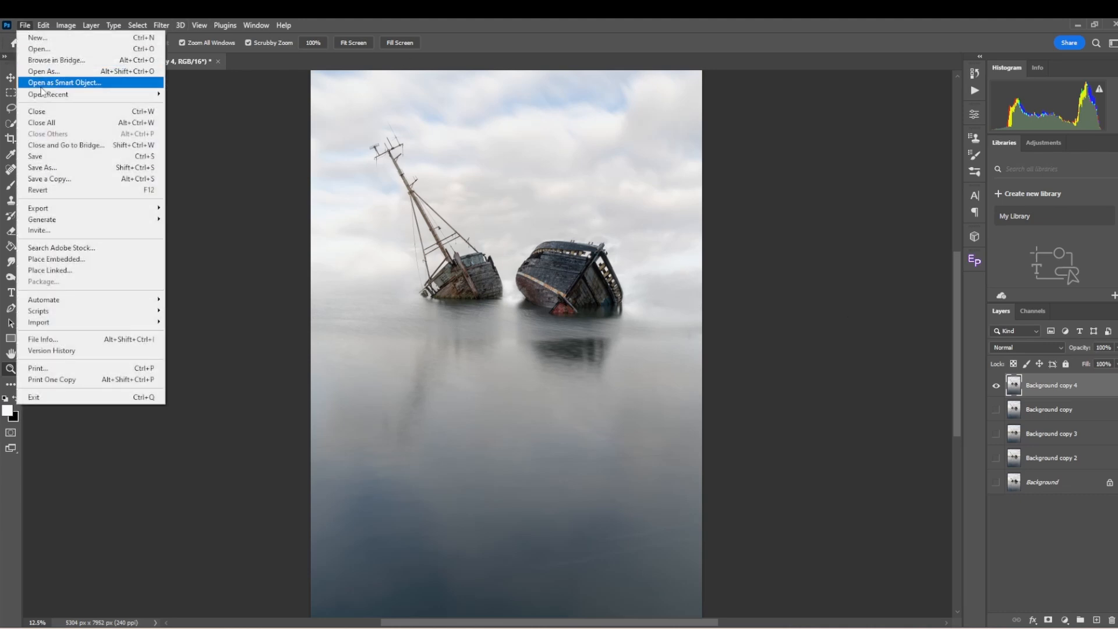
pyautogui.click(49, 162)
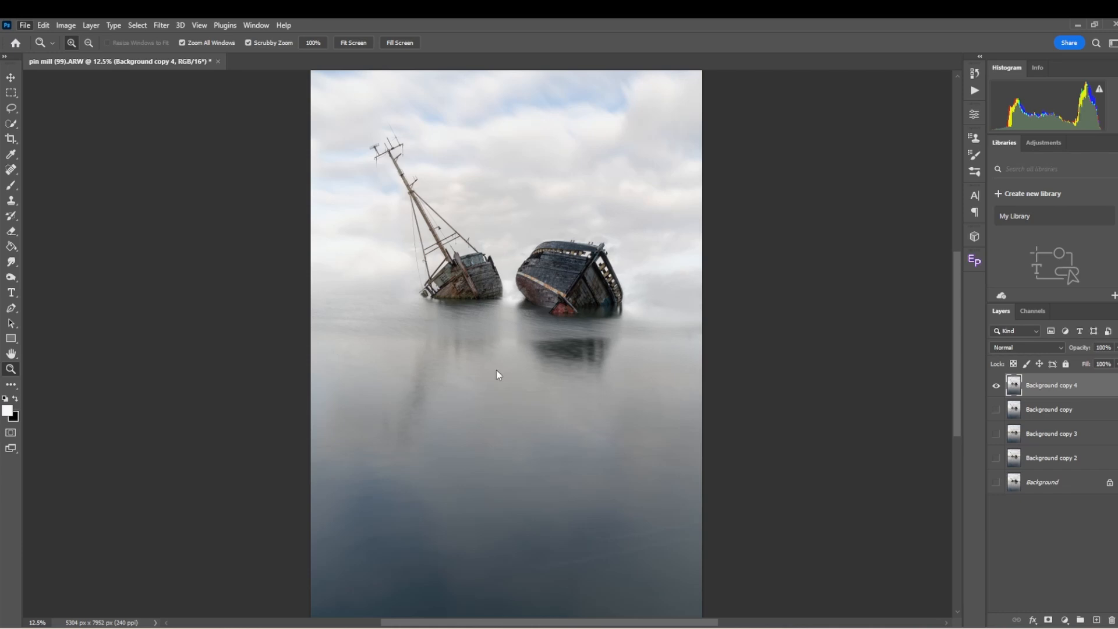
pyautogui.click(661, 626)
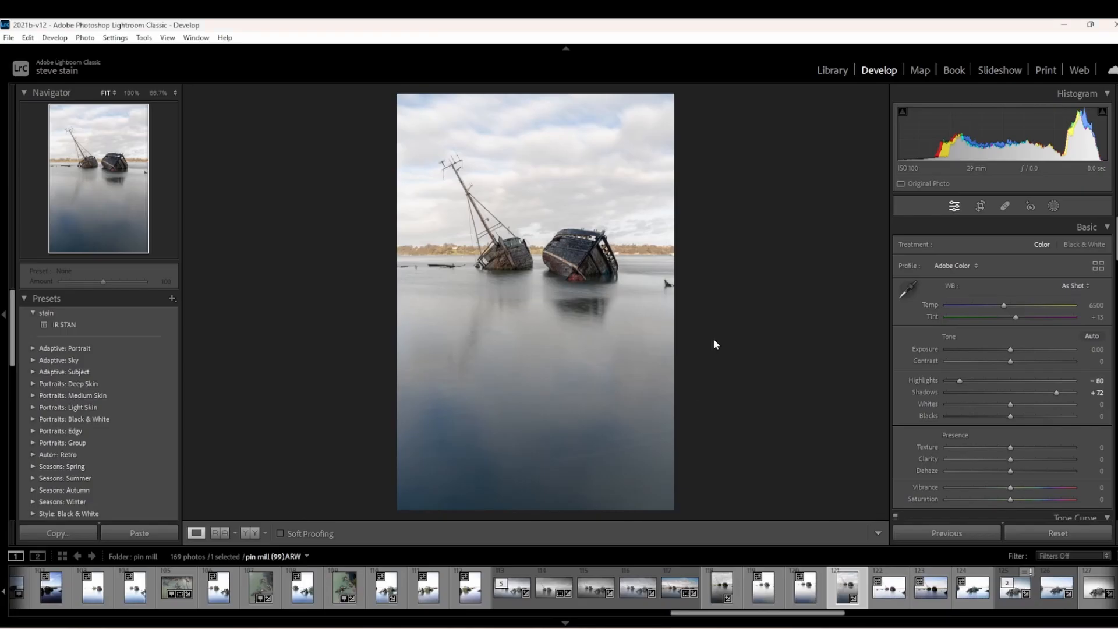
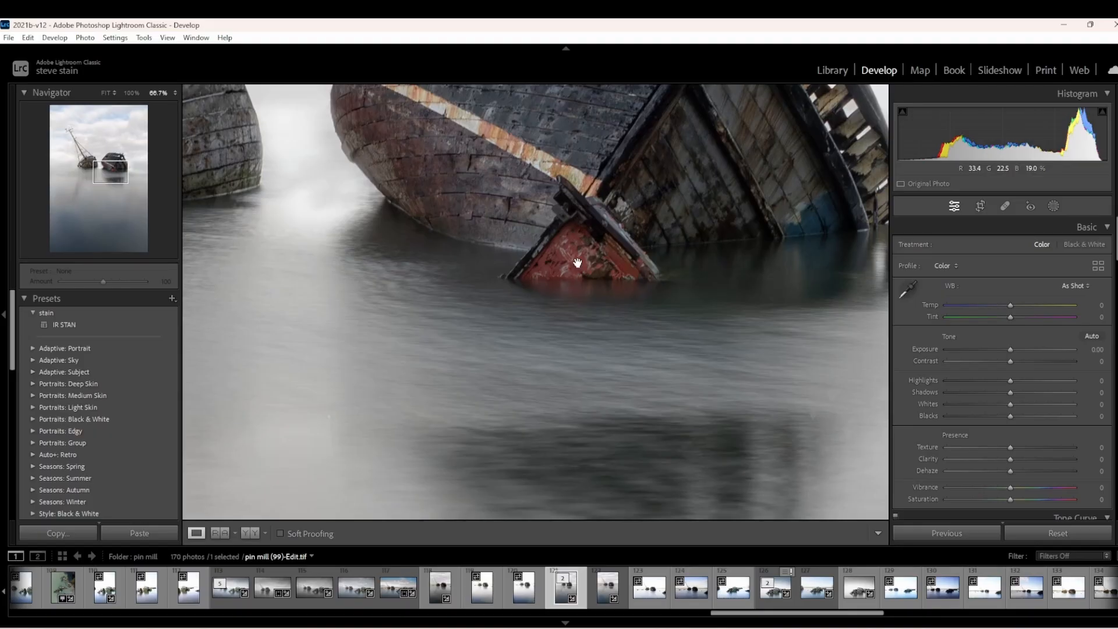
# Step: Fit the whole photo in view and set its Saturation to -13 and Highlights to -74
pyautogui.moveTo(577, 263); pyautogui.dragTo(574, 293)
pyautogui.click(574, 292)
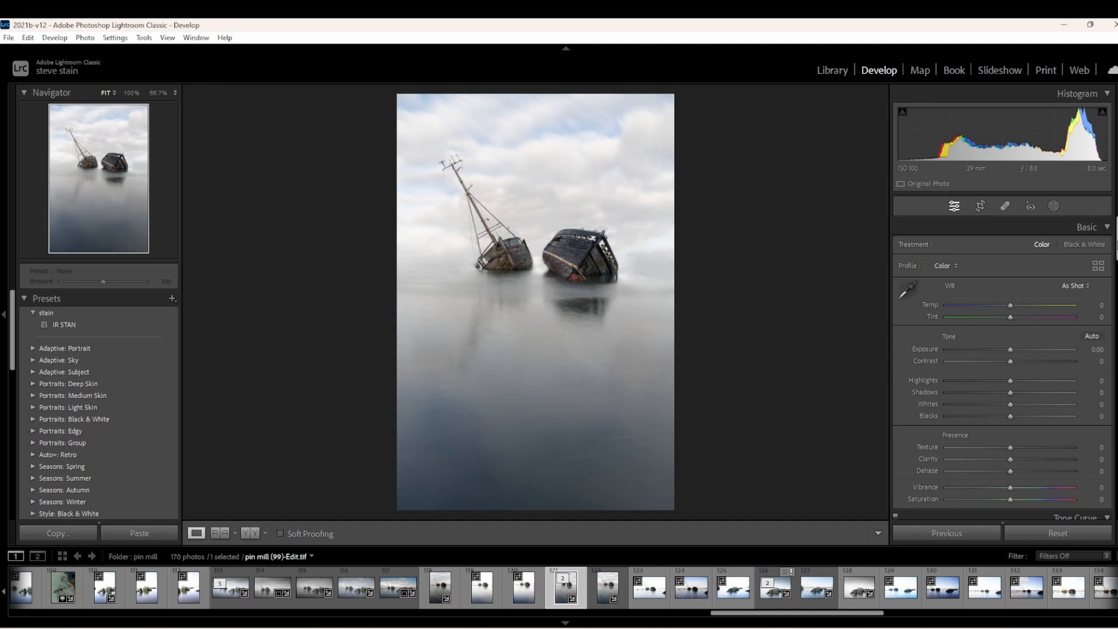
pyautogui.moveTo(1116, 245); pyautogui.dragTo(1116, 252)
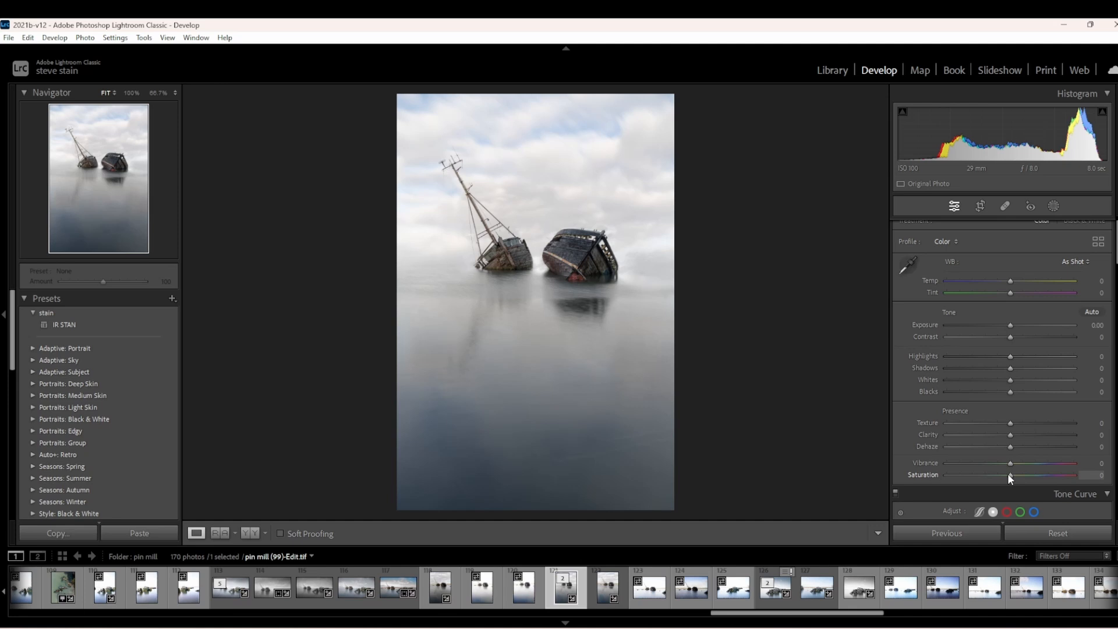
pyautogui.moveTo(1010, 475); pyautogui.dragTo(1001, 479)
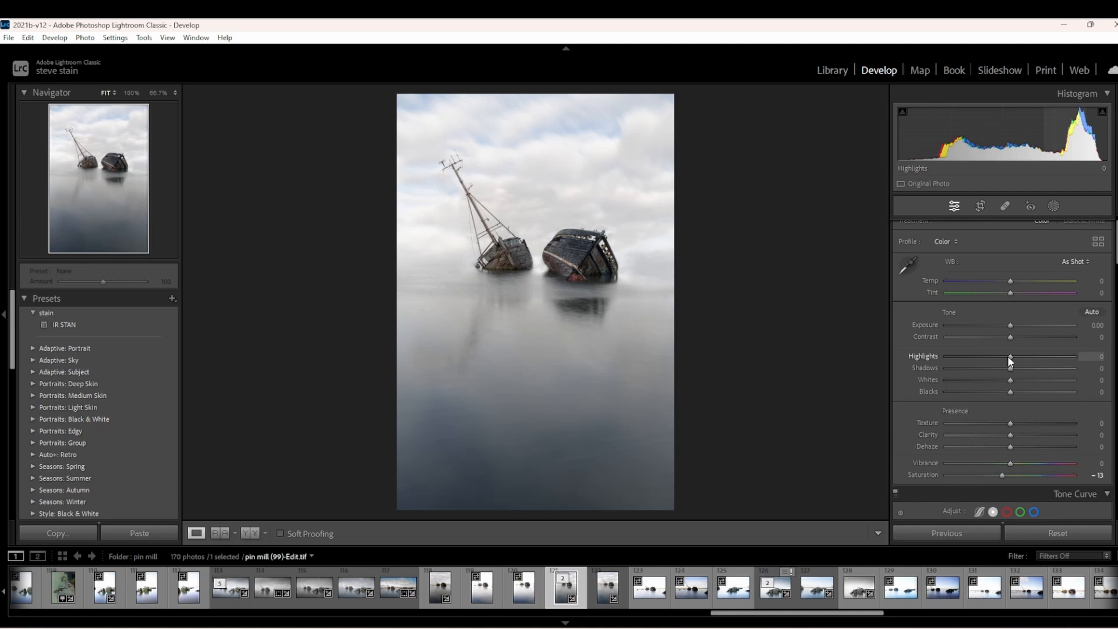
pyautogui.moveTo(1009, 356); pyautogui.dragTo(960, 357)
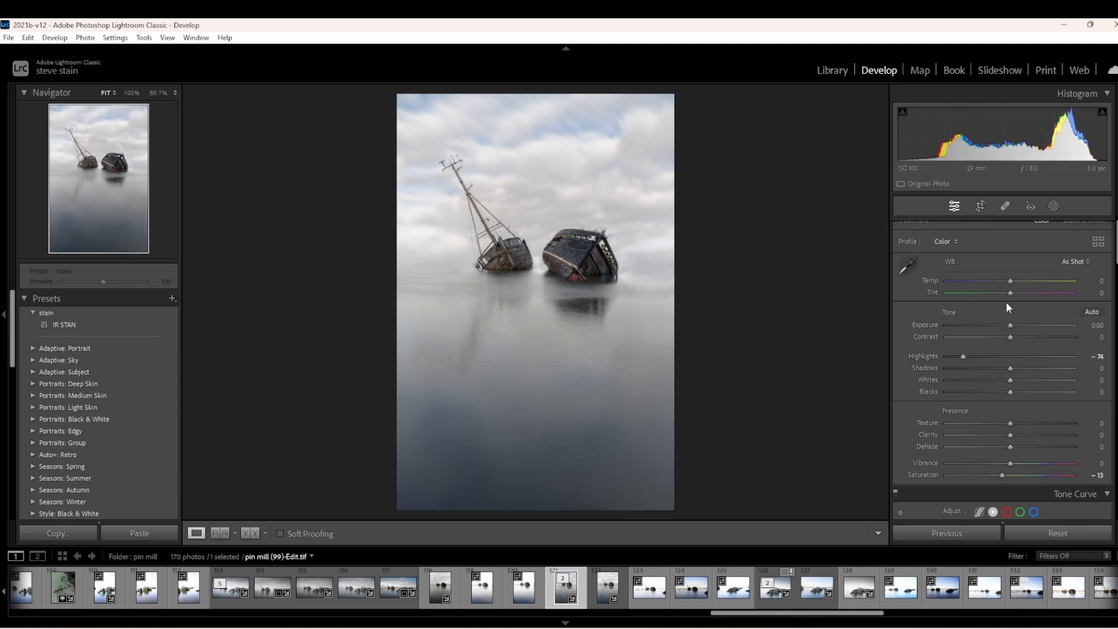
# Step: Create a brush mask with Exposure -0.65 and paint around the outer edges of the sky and water, enlarging the brush to size 18
pyautogui.click(1054, 206)
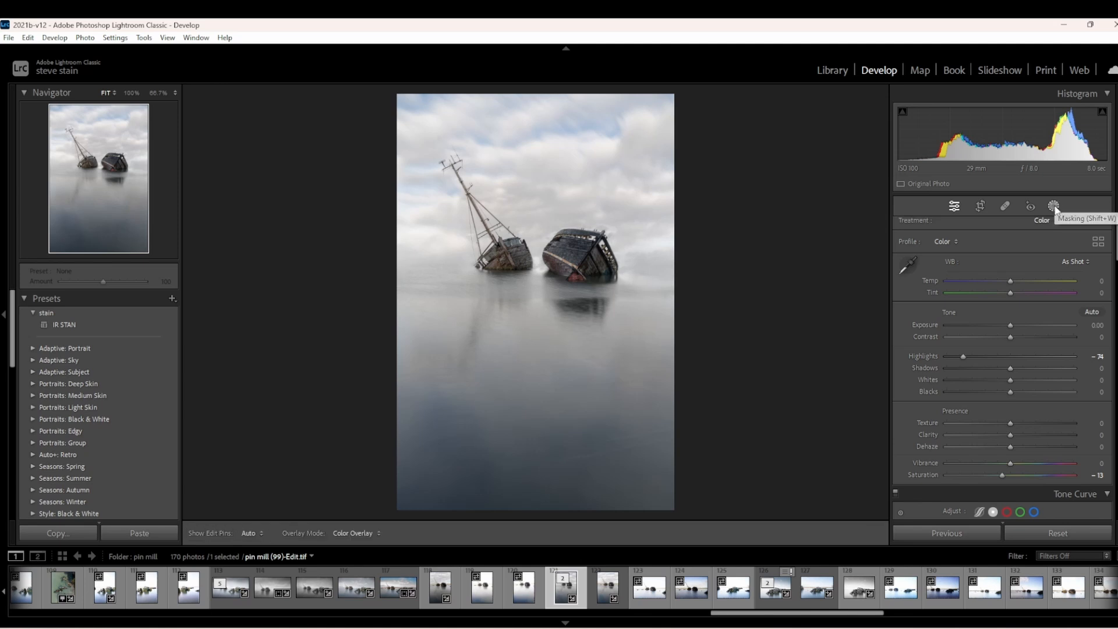
pyautogui.click(917, 316)
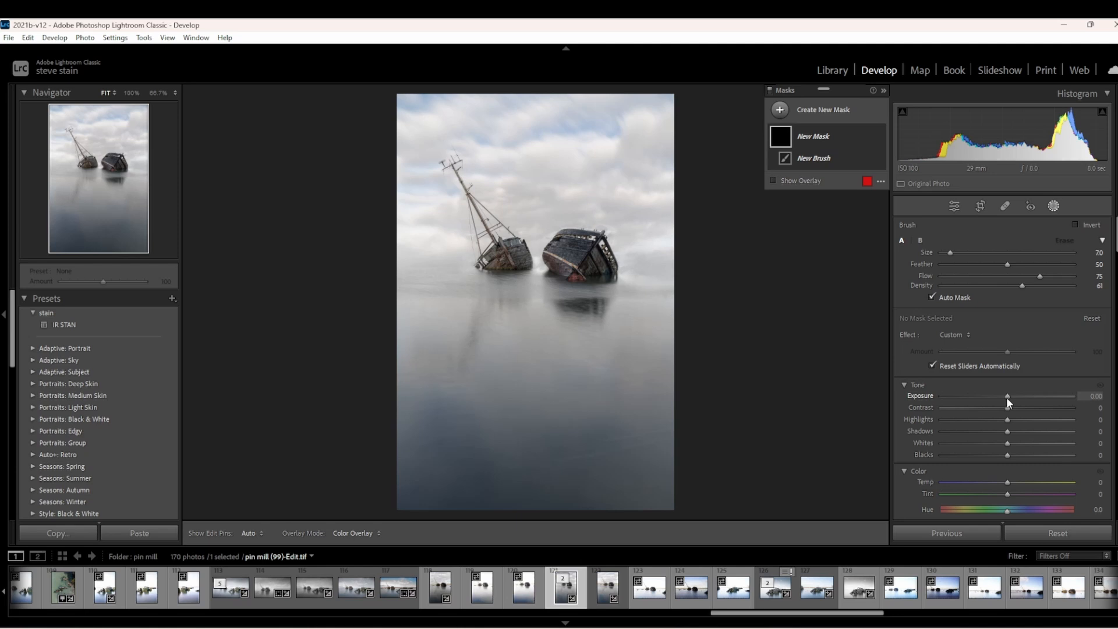
pyautogui.moveTo(1007, 397); pyautogui.dragTo(1003, 397)
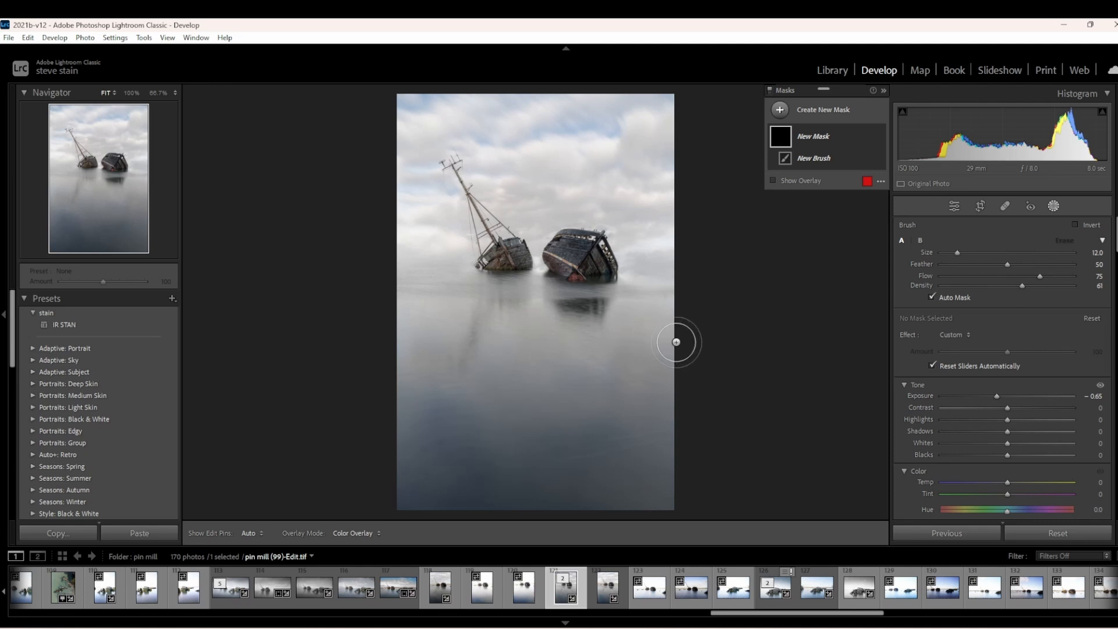
pyautogui.scroll(5, 678, 329)
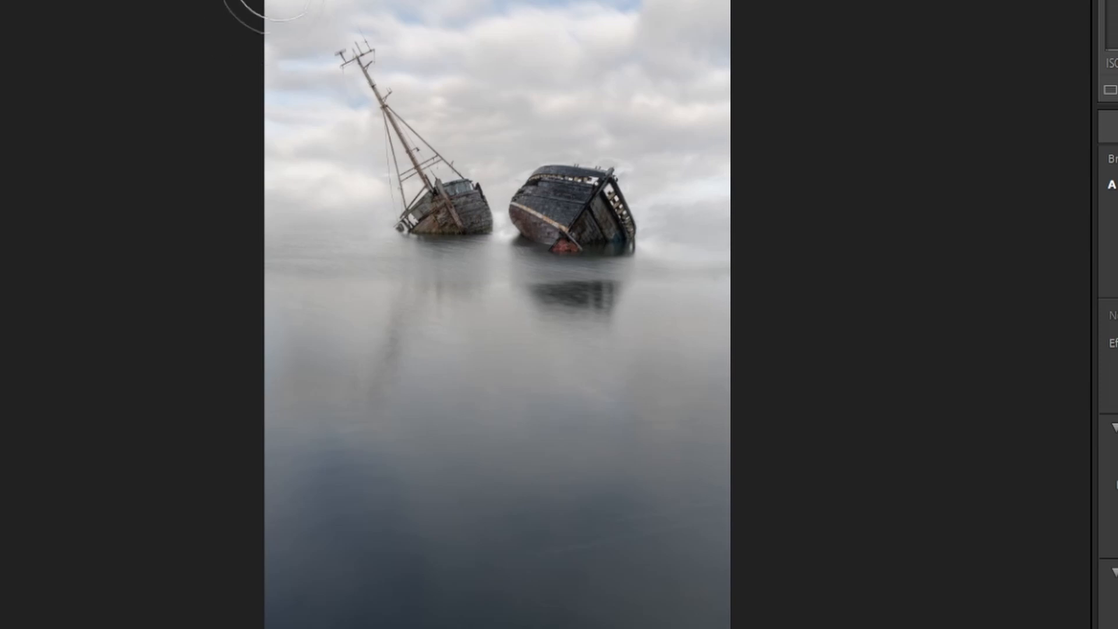
pyautogui.moveTo(606, 3)
pyautogui.mouseDown()
pyautogui.moveTo(727, 3)
pyautogui.moveTo(724, 50)
pyautogui.mouseUp()
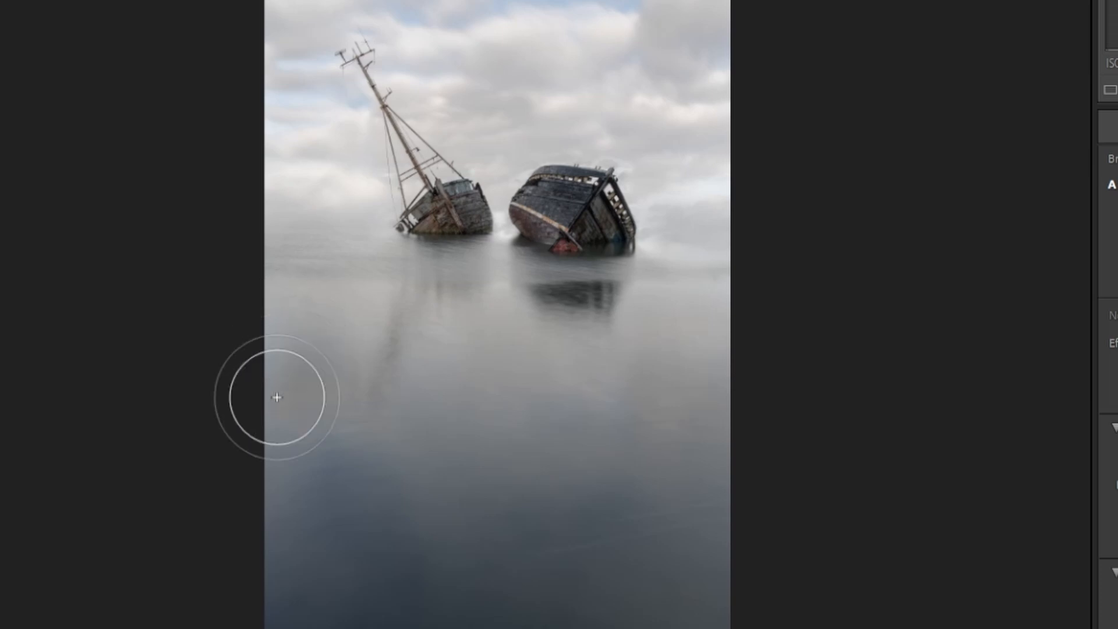
pyautogui.moveTo(277, 397); pyautogui.dragTo(254, 526)
pyautogui.scroll(5, 259, 495)
pyautogui.moveTo(323, 483)
pyautogui.mouseDown()
pyautogui.moveTo(330, 571)
pyautogui.moveTo(489, 628)
pyautogui.mouseUp()
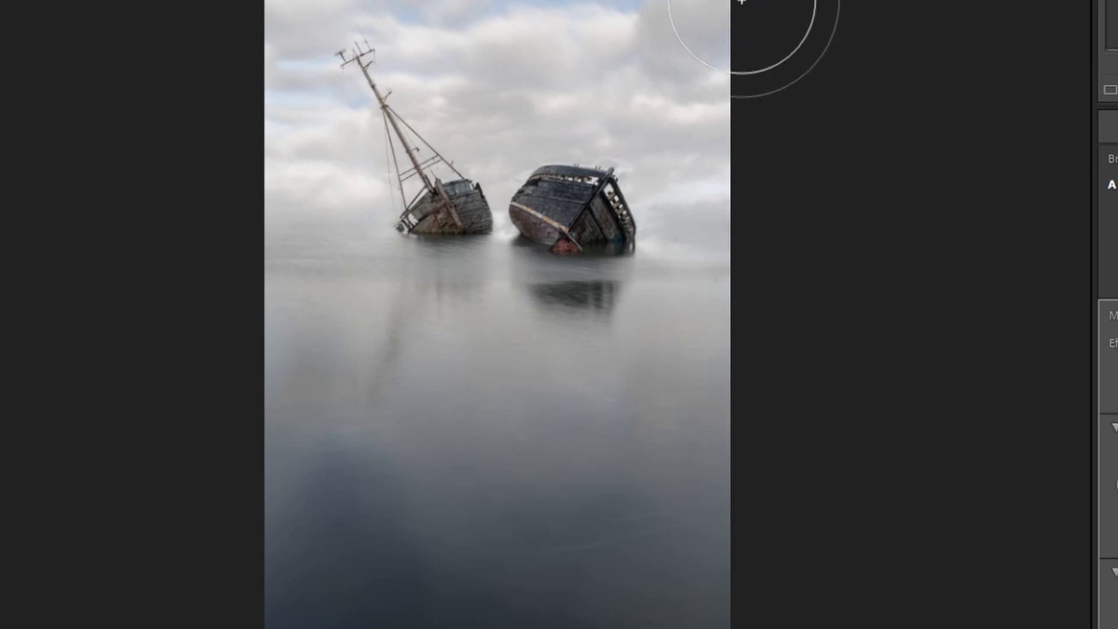
pyautogui.moveTo(742, 2); pyautogui.dragTo(741, 40)
pyautogui.scroll(-4, 735, 152)
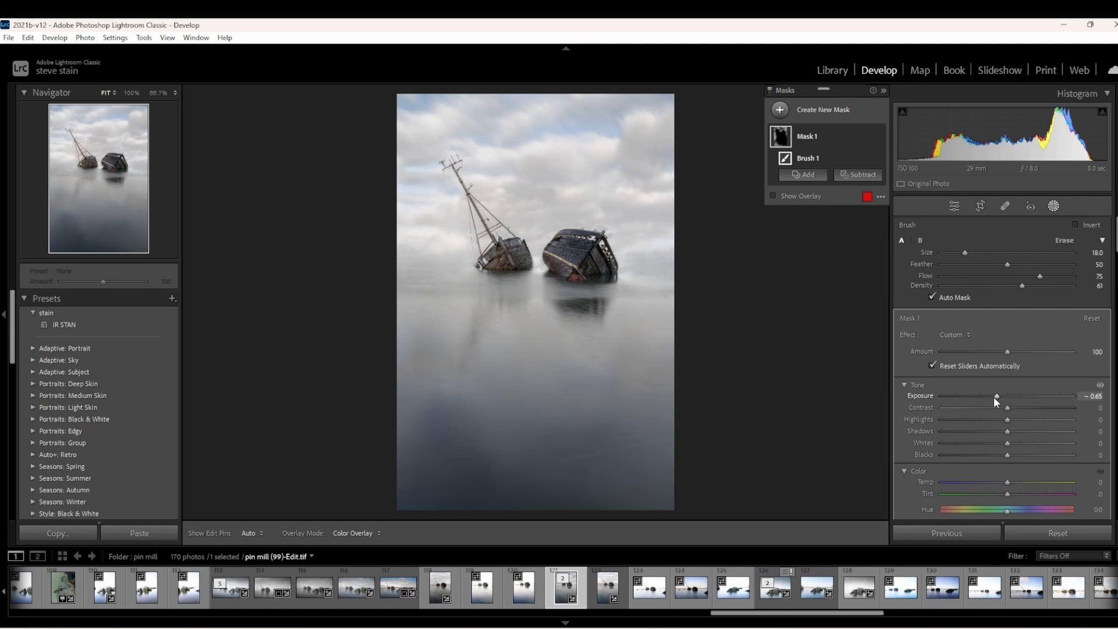
# Step: Extend the brush mask along the photo's right edge with Exposure exaggerated to -2.34, and bring Exposure back to -0.72
pyautogui.moveTo(998, 396); pyautogui.dragTo(969, 400)
pyautogui.scroll(4, 661, 386)
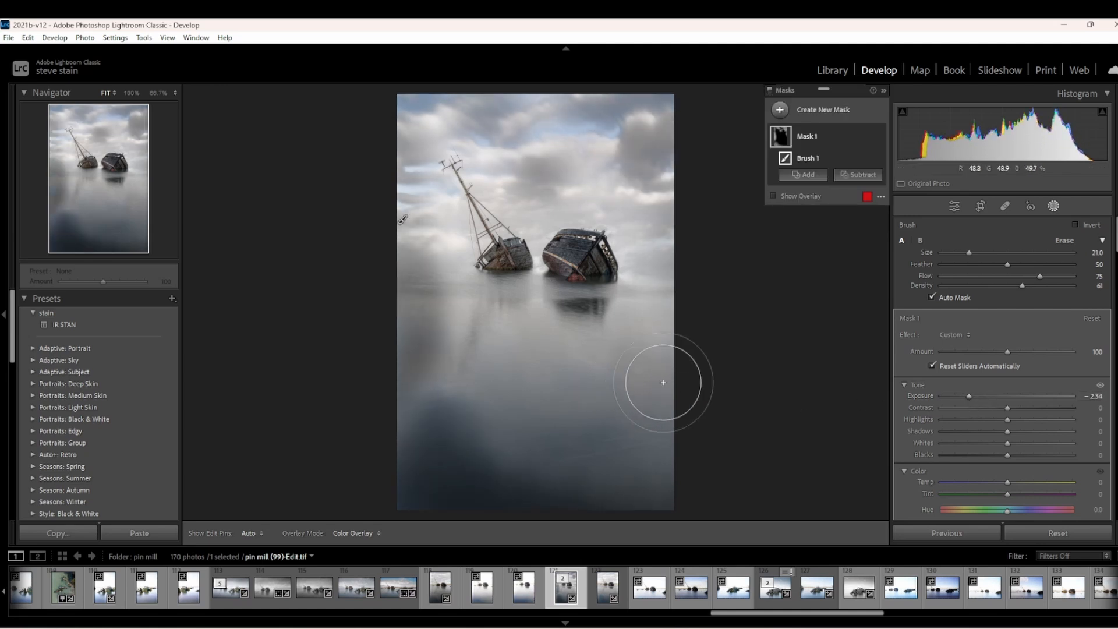
pyautogui.moveTo(692, 364)
pyautogui.mouseDown()
pyautogui.moveTo(679, 431)
pyautogui.moveTo(656, 462)
pyautogui.moveTo(692, 325)
pyautogui.moveTo(702, 210)
pyautogui.mouseUp()
pyautogui.moveTo(972, 395); pyautogui.dragTo(999, 394)
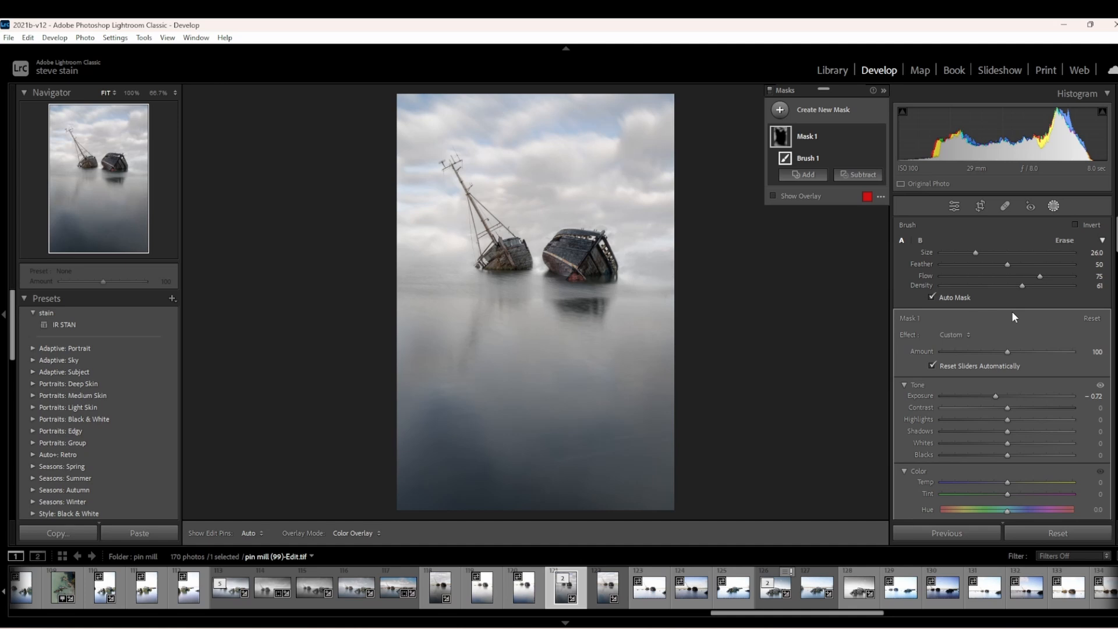
# Step: Restore the brush mask's Amount to 100, fine-tune its Exposure to -0.69, and close masking
pyautogui.moveTo(1006, 351)
pyautogui.mouseDown()
pyautogui.moveTo(923, 358)
pyautogui.moveTo(1061, 351)
pyautogui.moveTo(1014, 351)
pyautogui.mouseUp()
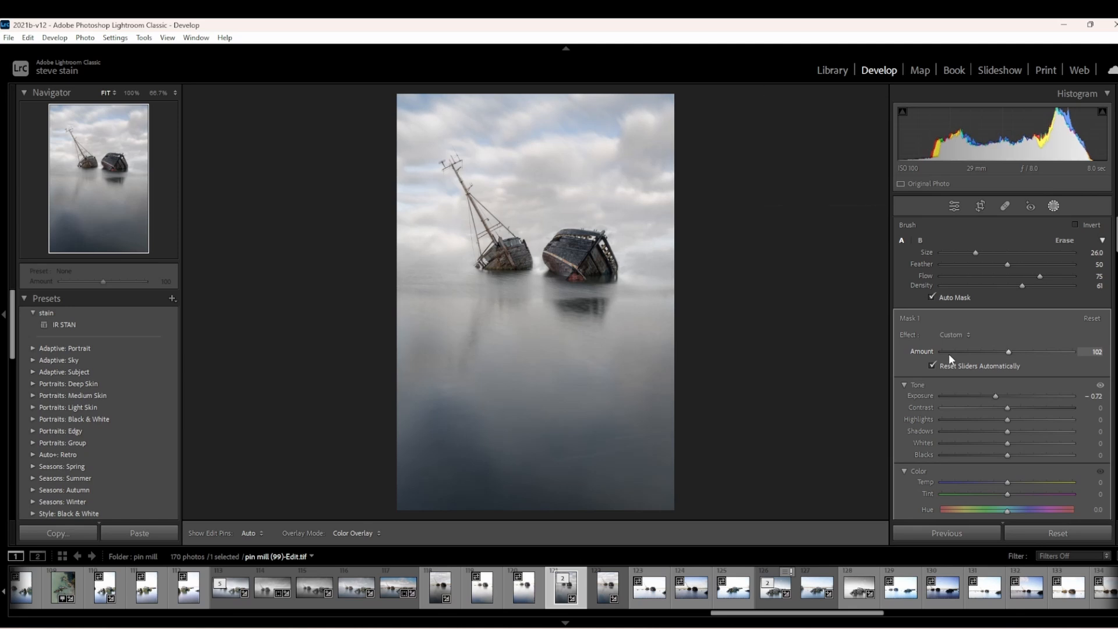
pyautogui.doubleClick(917, 350)
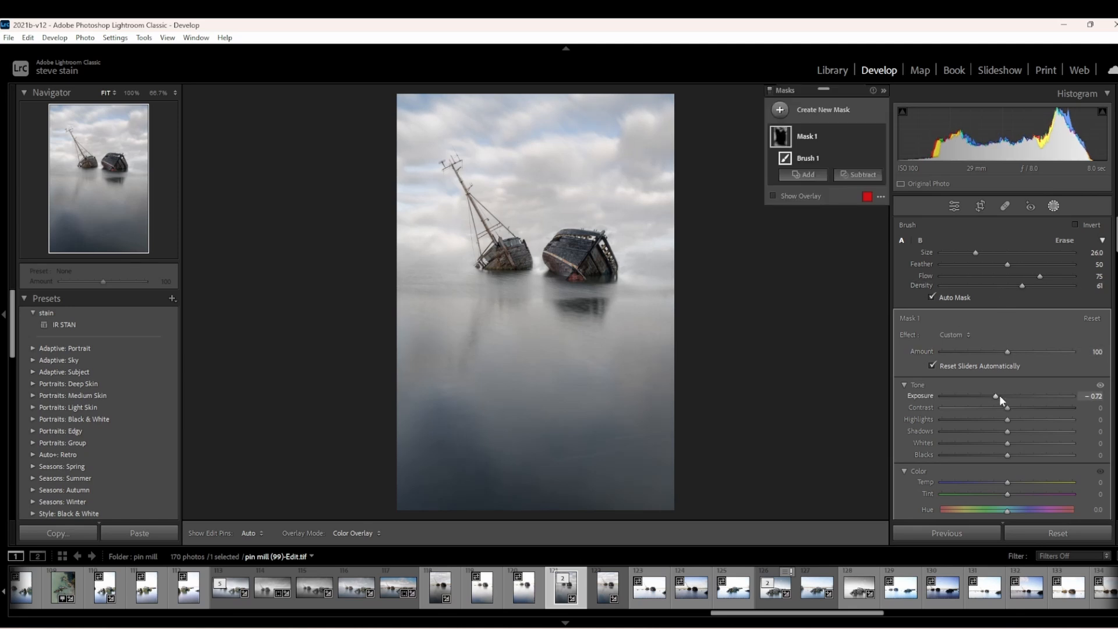
pyautogui.moveTo(997, 396); pyautogui.dragTo(1000, 395)
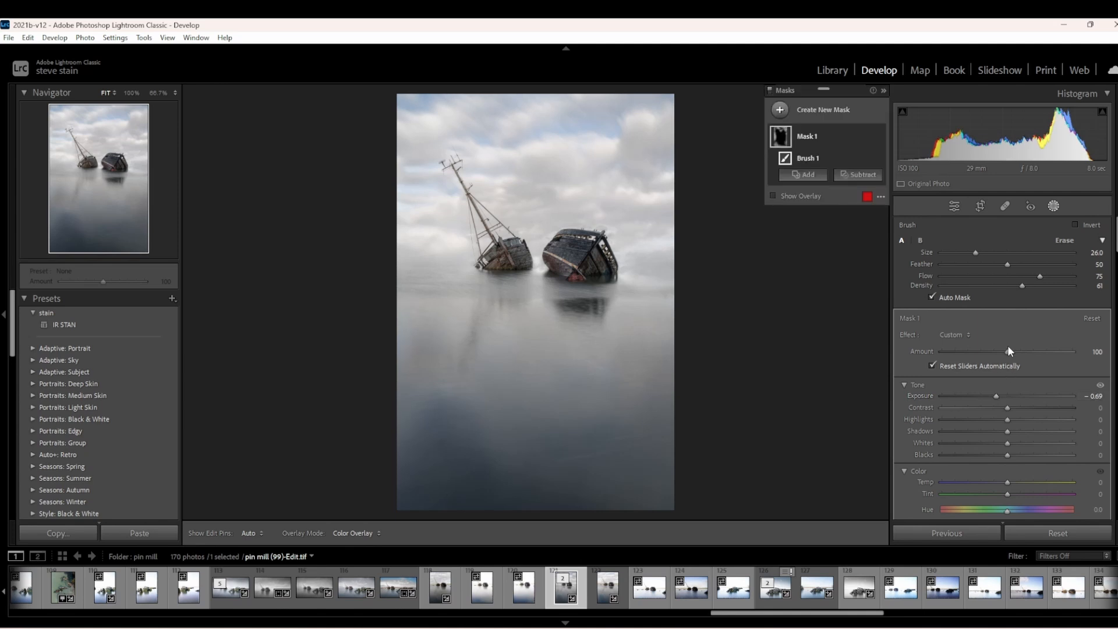
pyautogui.click(1053, 206)
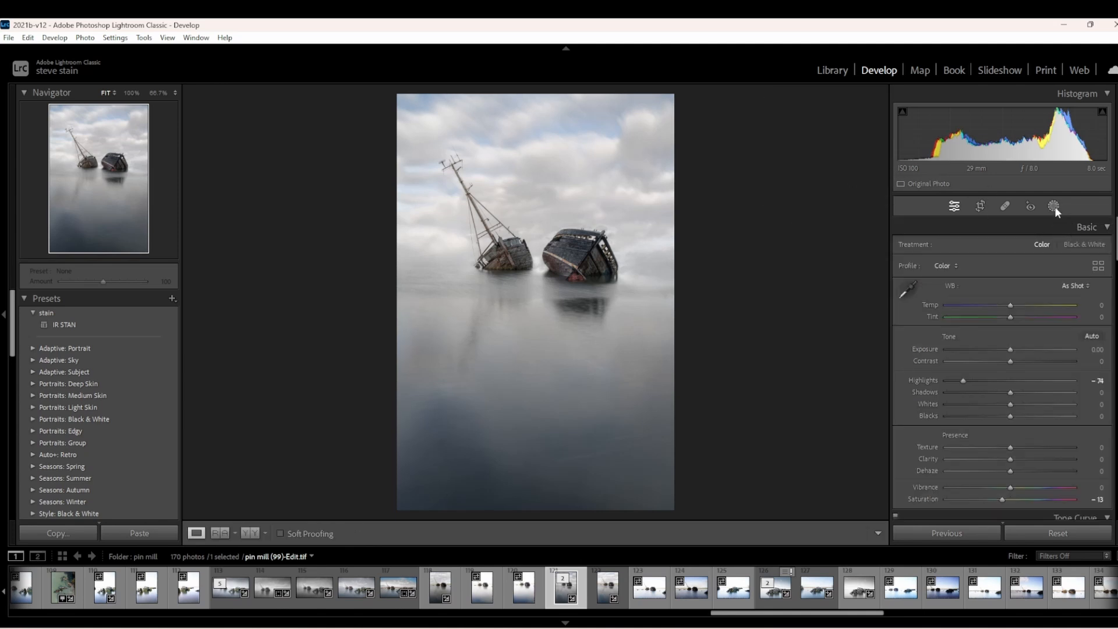
# Step: Try a wide inverted radial gradient mask centred on the wrecks, testing a slight Exposure reduction and resetting it to 0
pyautogui.click(1051, 206)
pyautogui.click(818, 114)
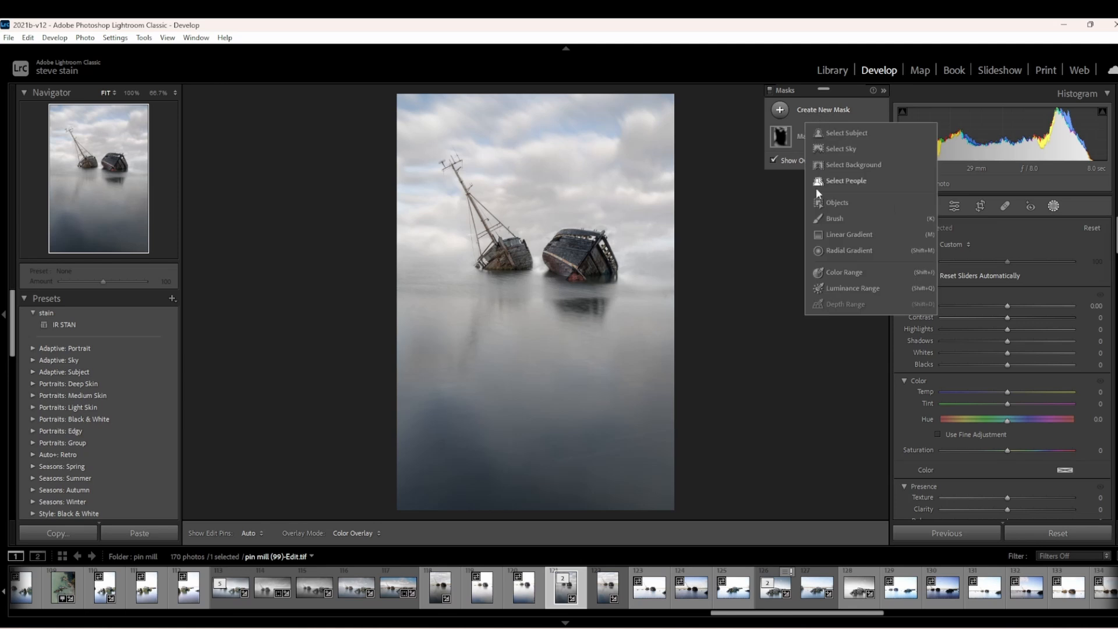
pyautogui.click(839, 250)
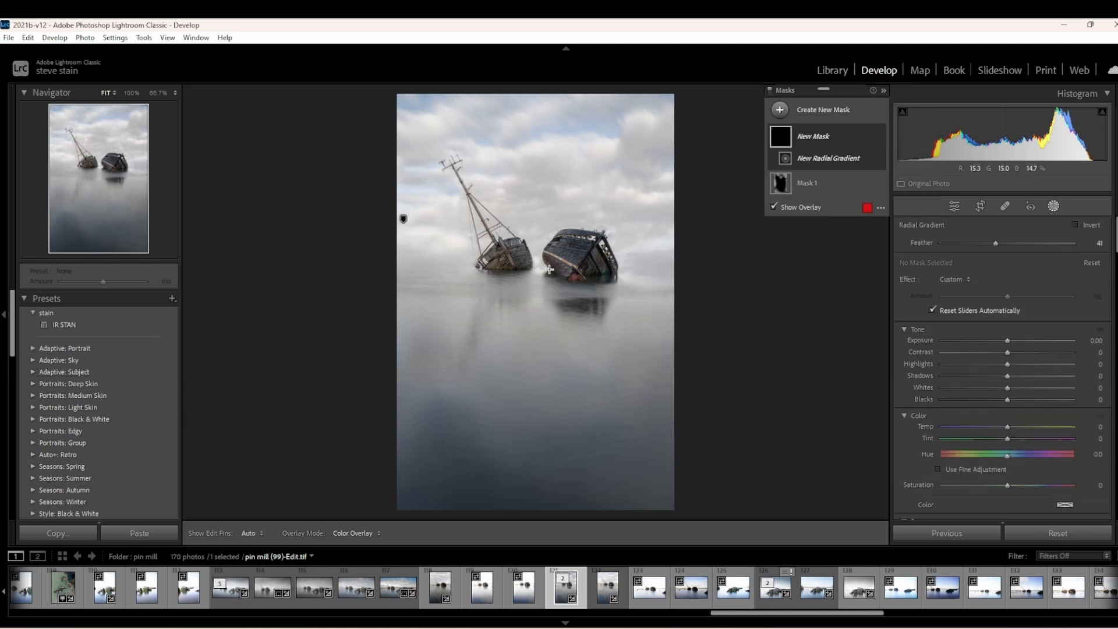
pyautogui.moveTo(537, 258); pyautogui.dragTo(1024, 527)
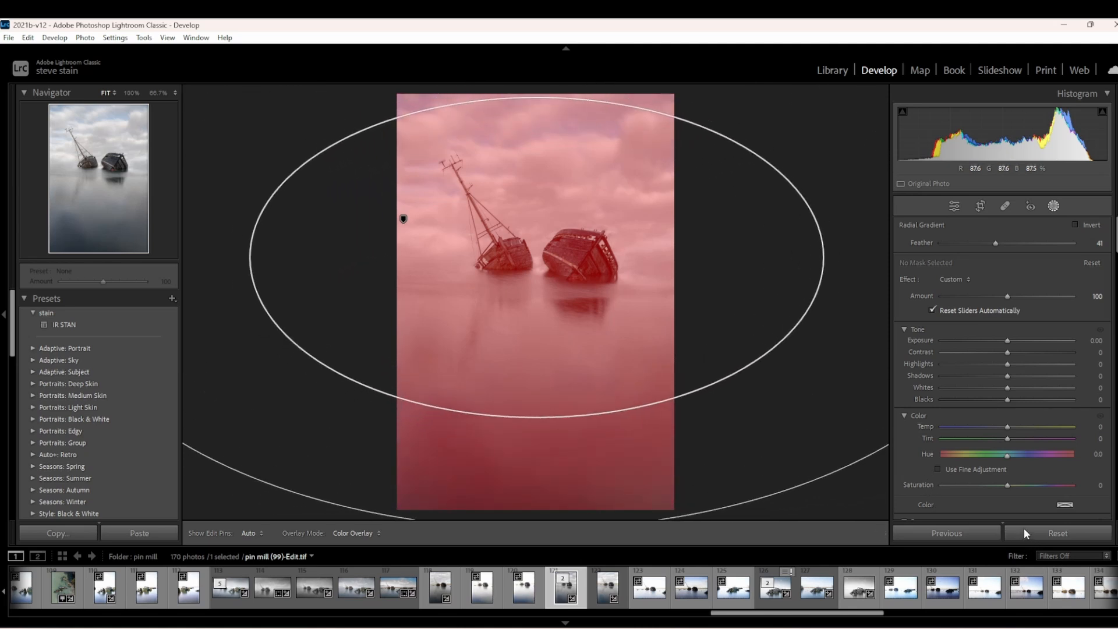
pyautogui.moveTo(757, 300); pyautogui.dragTo(756, 337)
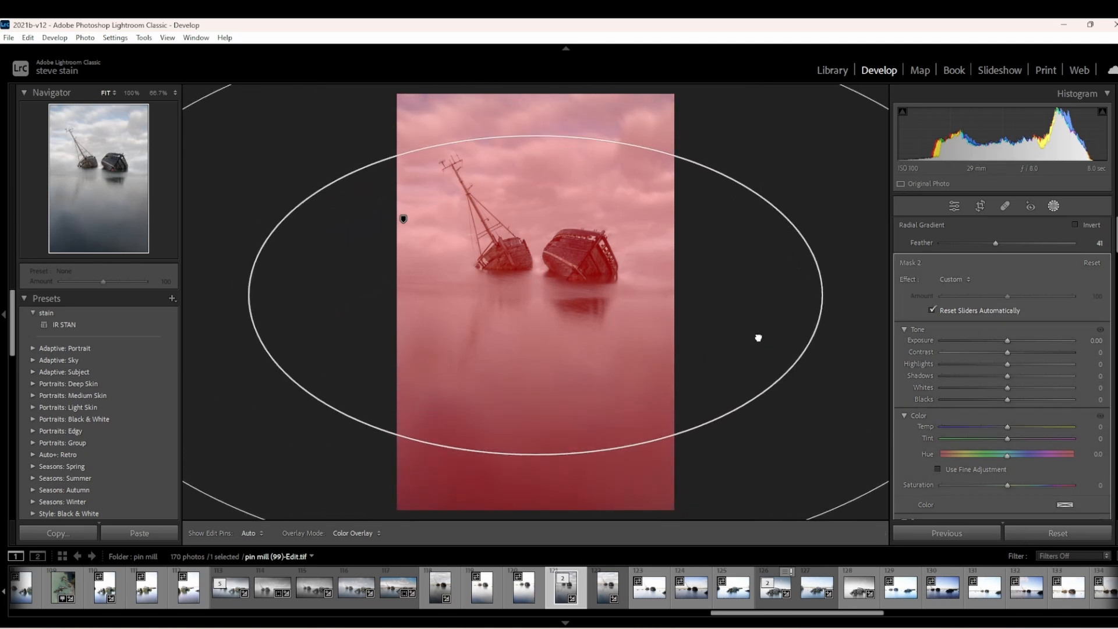
pyautogui.click(1074, 224)
pyautogui.moveTo(1008, 340)
pyautogui.mouseDown()
pyautogui.moveTo(934, 347)
pyautogui.moveTo(1005, 344)
pyautogui.mouseUp()
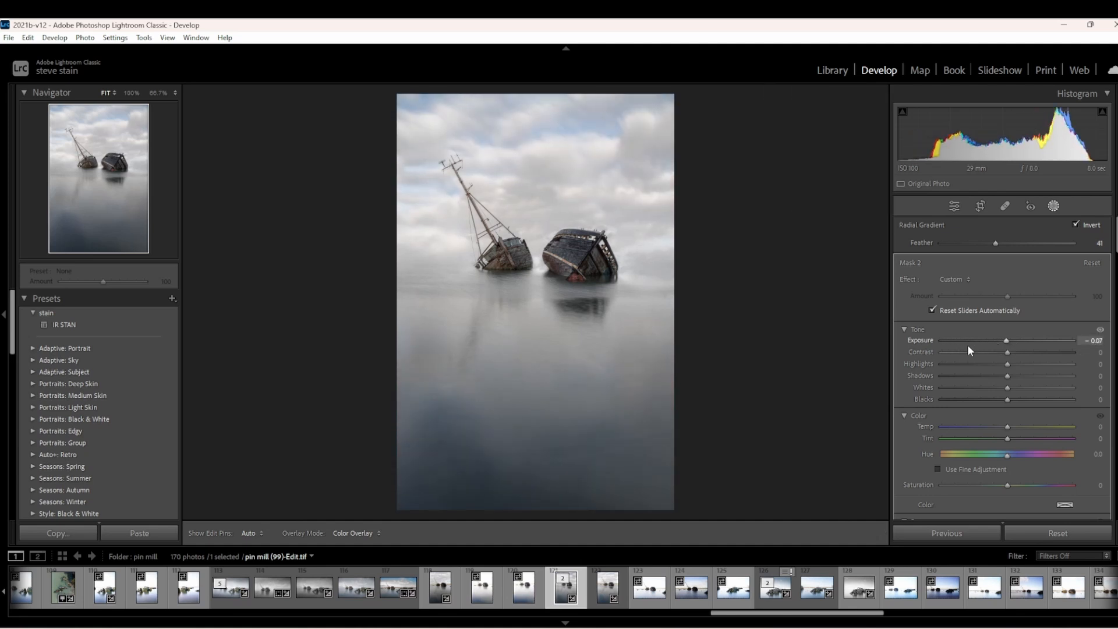
pyautogui.doubleClick(928, 340)
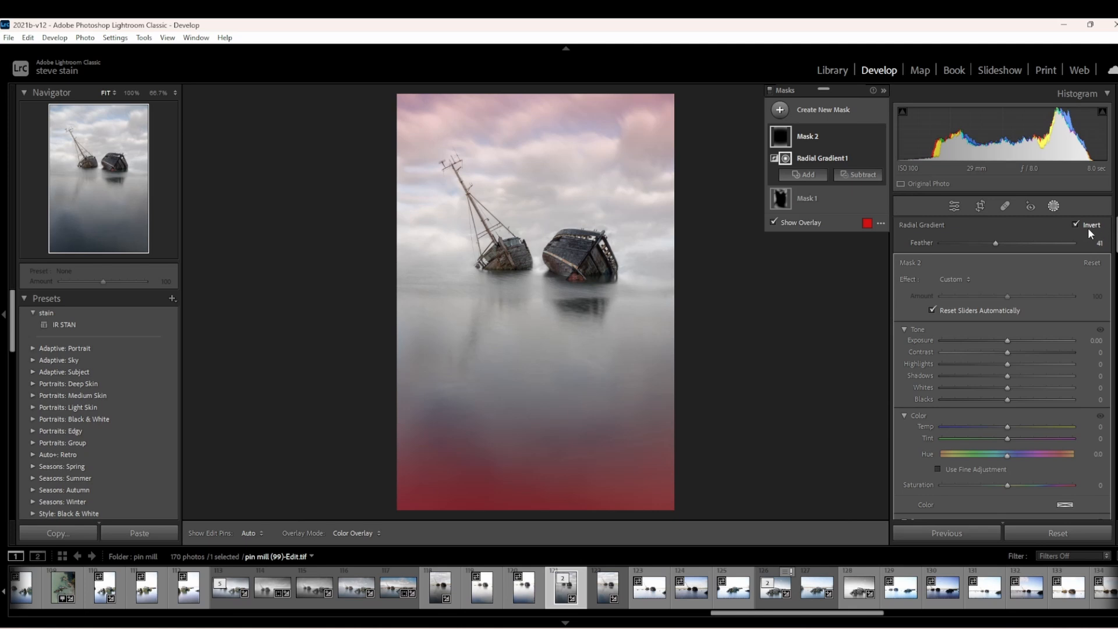
# Step: Remove the radial gradient from Mask 2
pyautogui.click(808, 136)
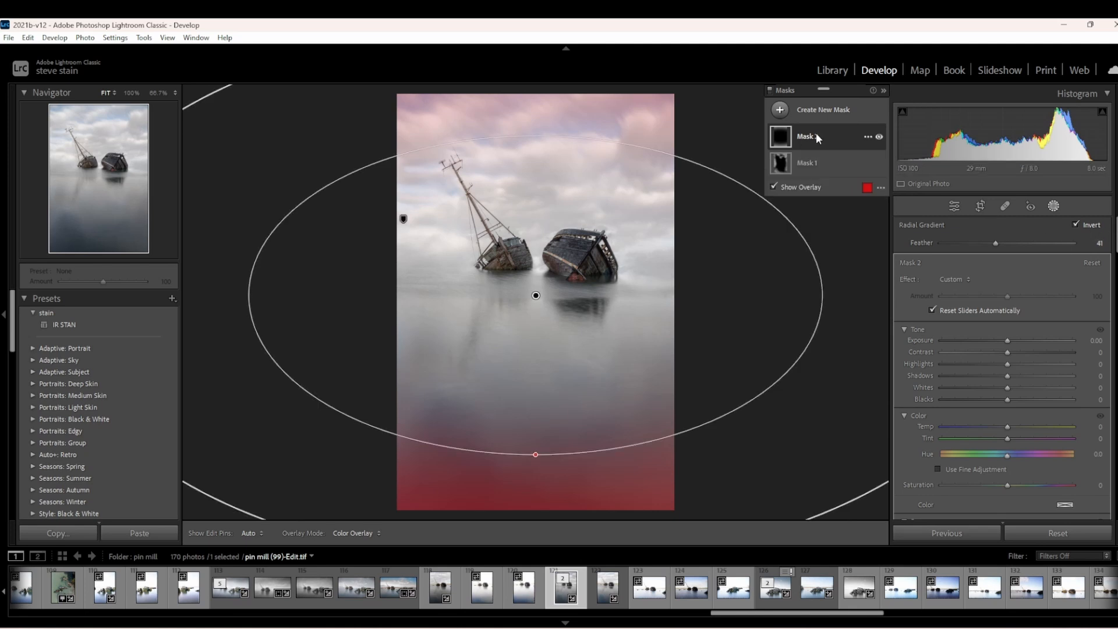
pyautogui.click(815, 134)
pyautogui.click(815, 133)
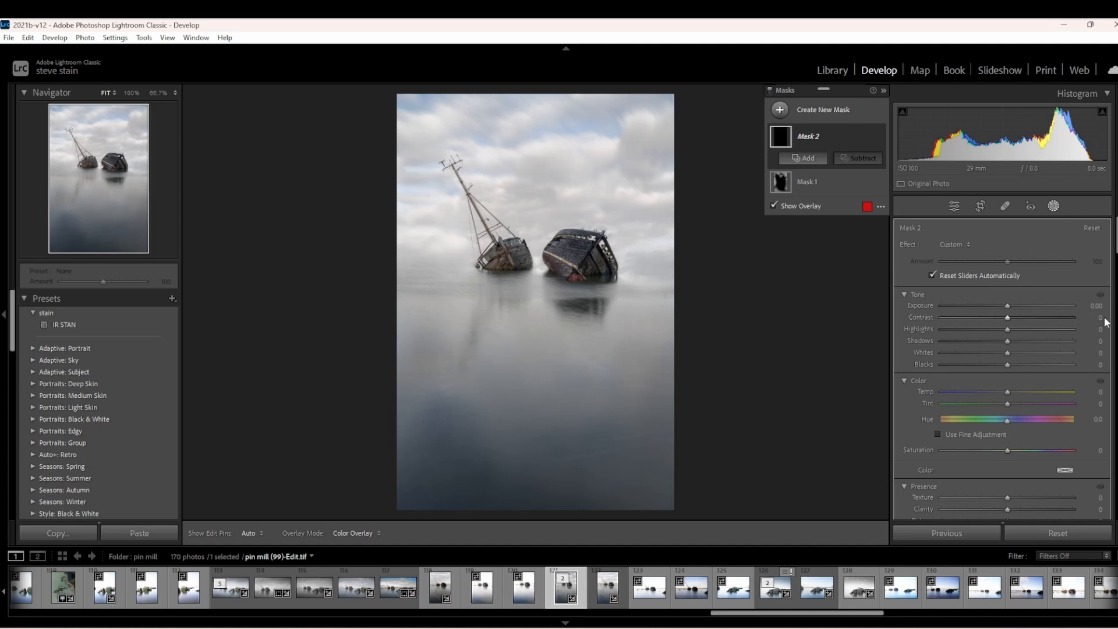
# Step: Leave masking and raise the whole photo's Shadows to +19
pyautogui.click(1054, 205)
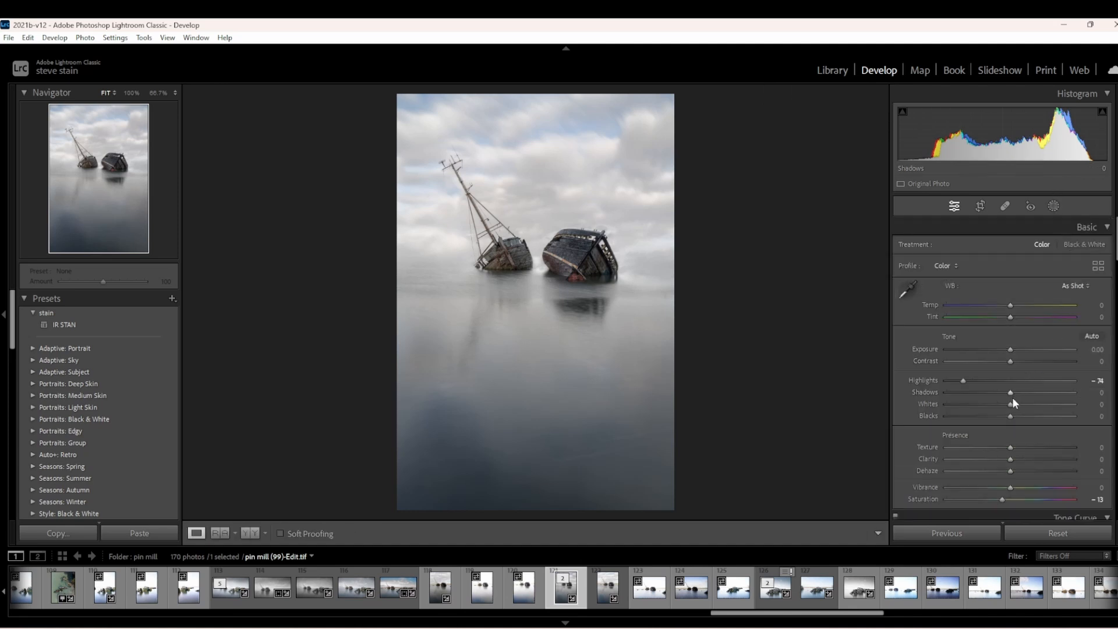
pyautogui.moveTo(1012, 394)
pyautogui.mouseDown()
pyautogui.moveTo(1036, 393)
pyautogui.moveTo(1024, 396)
pyautogui.mouseUp()
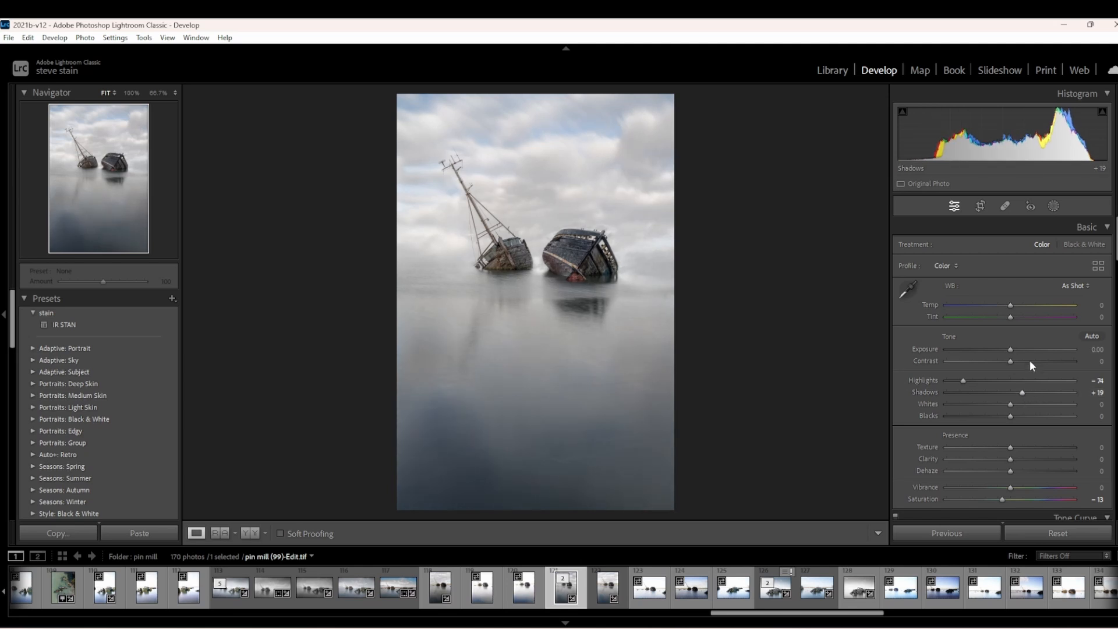
# Step: Add a second brush mask with Exposure -0.36, paint over parts of both wreck hulls with a small brush, and close masking
pyautogui.click(1053, 207)
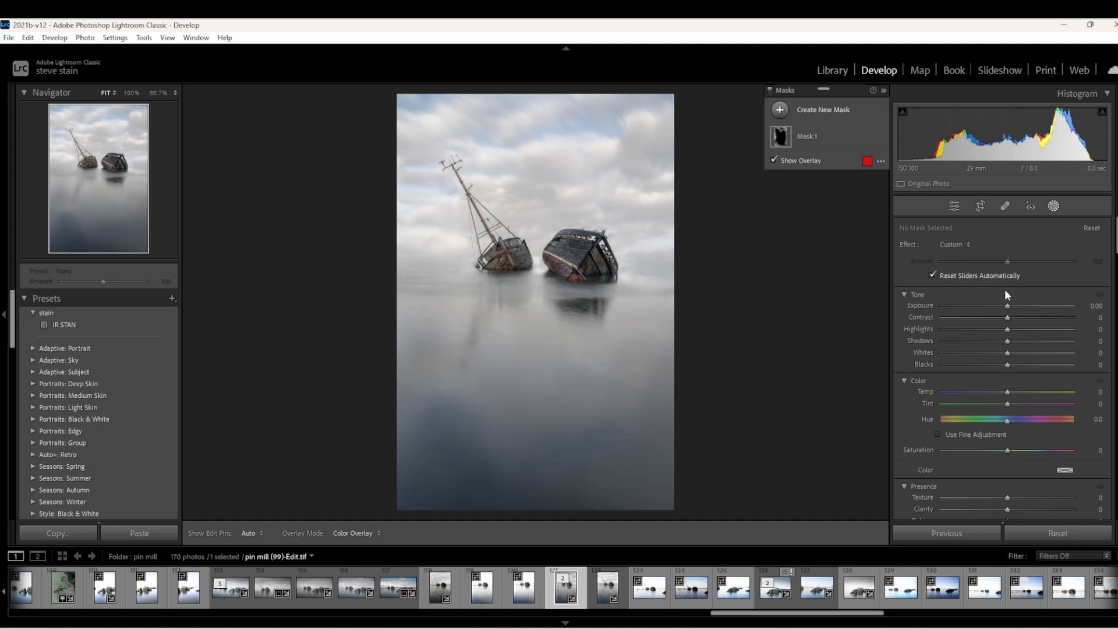
pyautogui.click(817, 114)
pyautogui.click(833, 215)
pyautogui.moveTo(1008, 398); pyautogui.dragTo(1001, 397)
pyautogui.scroll(-10, 606, 279)
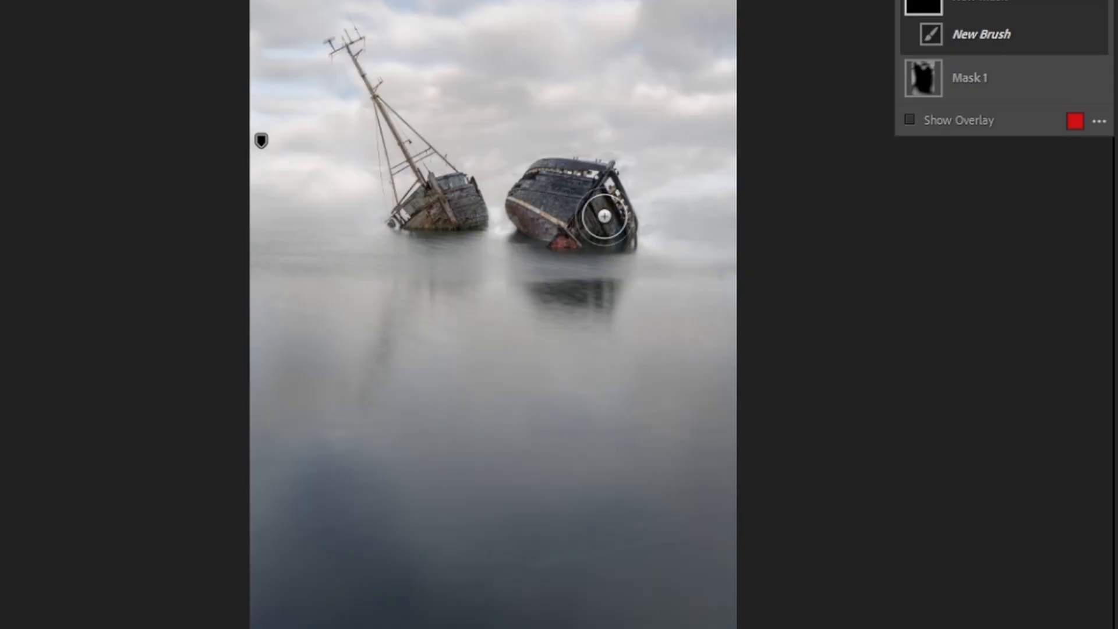
pyautogui.moveTo(604, 216)
pyautogui.mouseDown()
pyautogui.moveTo(578, 252)
pyautogui.moveTo(592, 213)
pyautogui.moveTo(587, 227)
pyautogui.moveTo(510, 189)
pyautogui.moveTo(546, 176)
pyautogui.moveTo(580, 237)
pyautogui.moveTo(609, 199)
pyautogui.moveTo(617, 234)
pyautogui.moveTo(589, 235)
pyautogui.moveTo(605, 208)
pyautogui.moveTo(585, 233)
pyautogui.mouseUp()
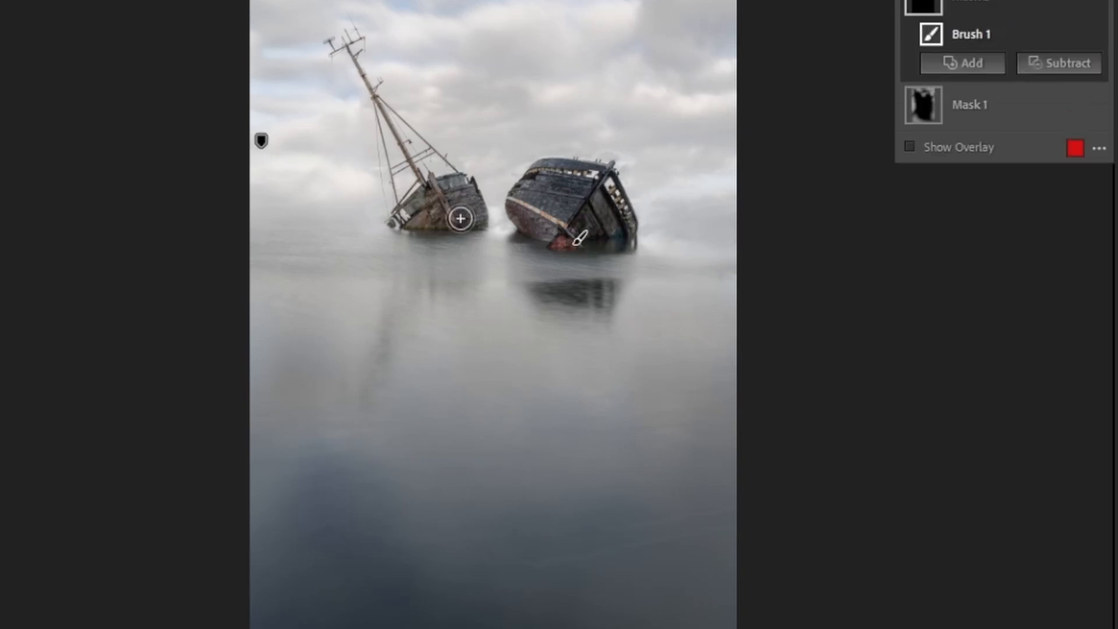
pyautogui.moveTo(459, 217)
pyautogui.mouseDown()
pyautogui.moveTo(466, 199)
pyautogui.moveTo(456, 219)
pyautogui.moveTo(446, 212)
pyautogui.moveTo(464, 198)
pyautogui.mouseUp()
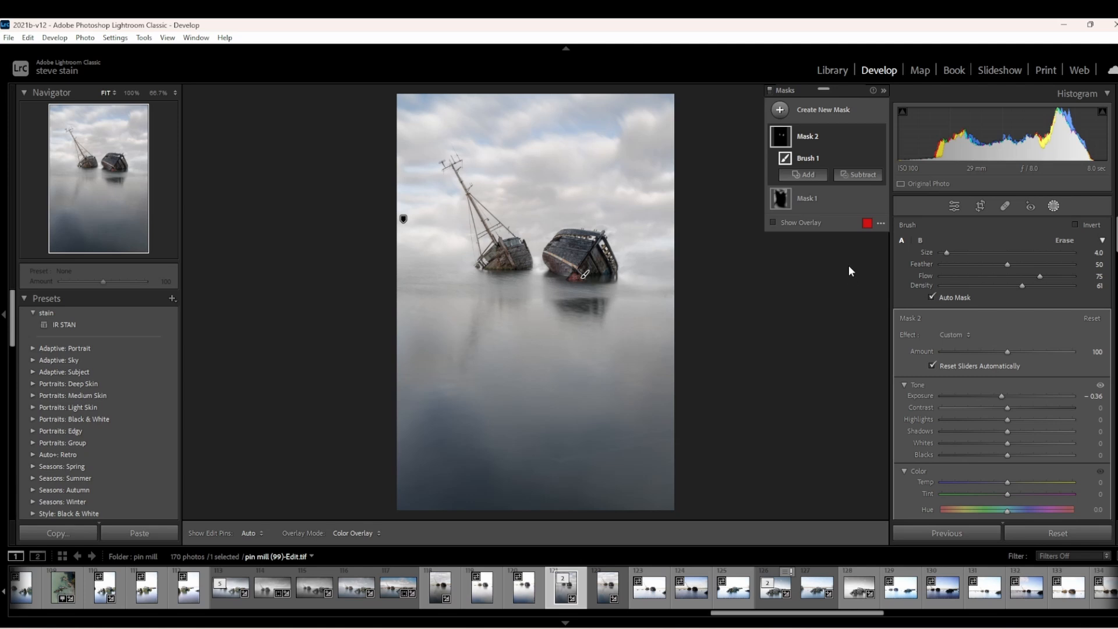
pyautogui.click(1055, 203)
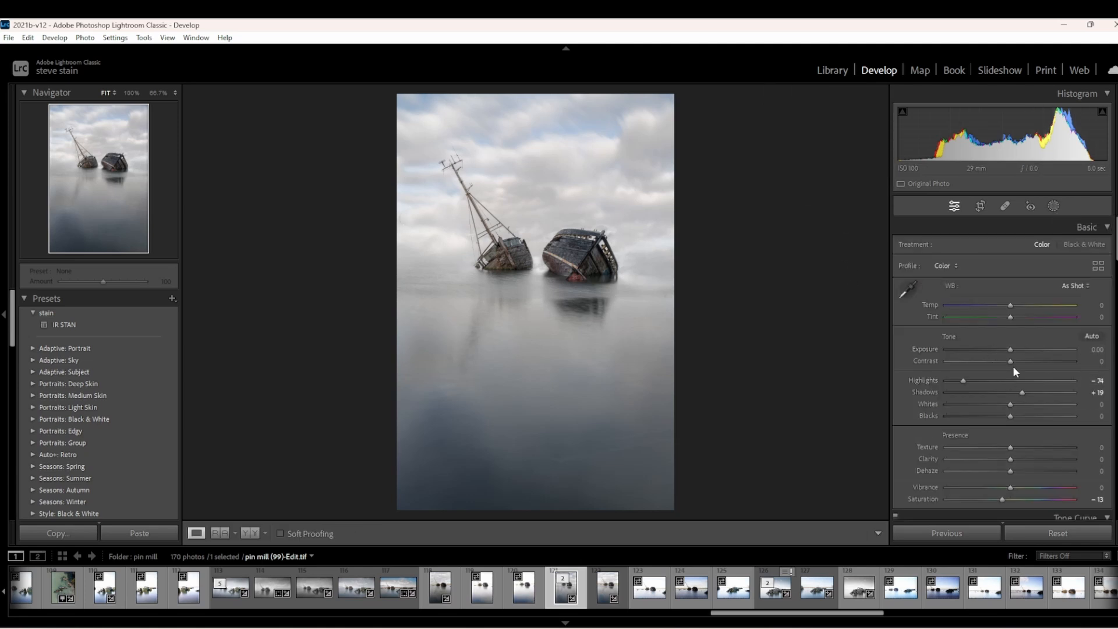
# Step: Set Dehaze to -7 and Clarity to -6, and inspect the wrecks close up
pyautogui.scroll(-3, 1025, 435)
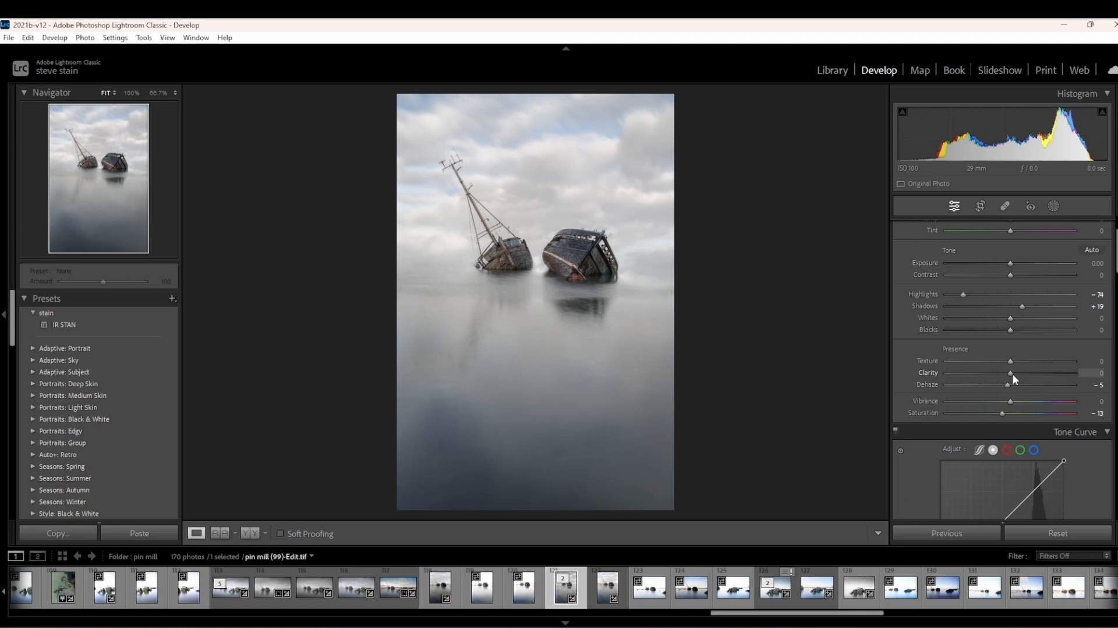
pyautogui.moveTo(1012, 374); pyautogui.dragTo(1004, 384)
pyautogui.click(588, 289)
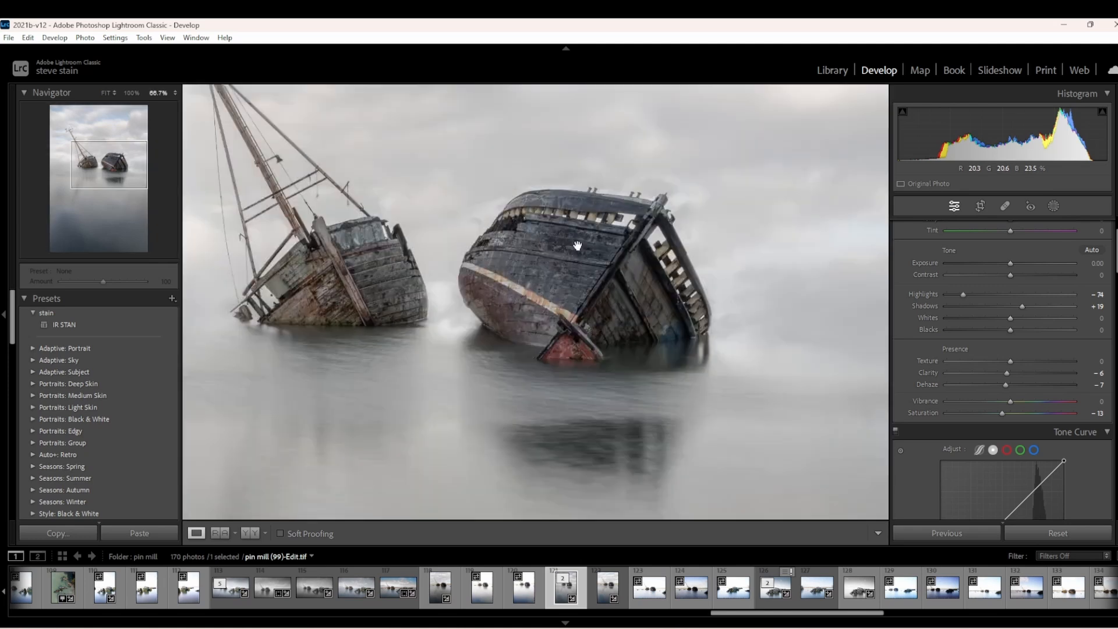
pyautogui.click(540, 317)
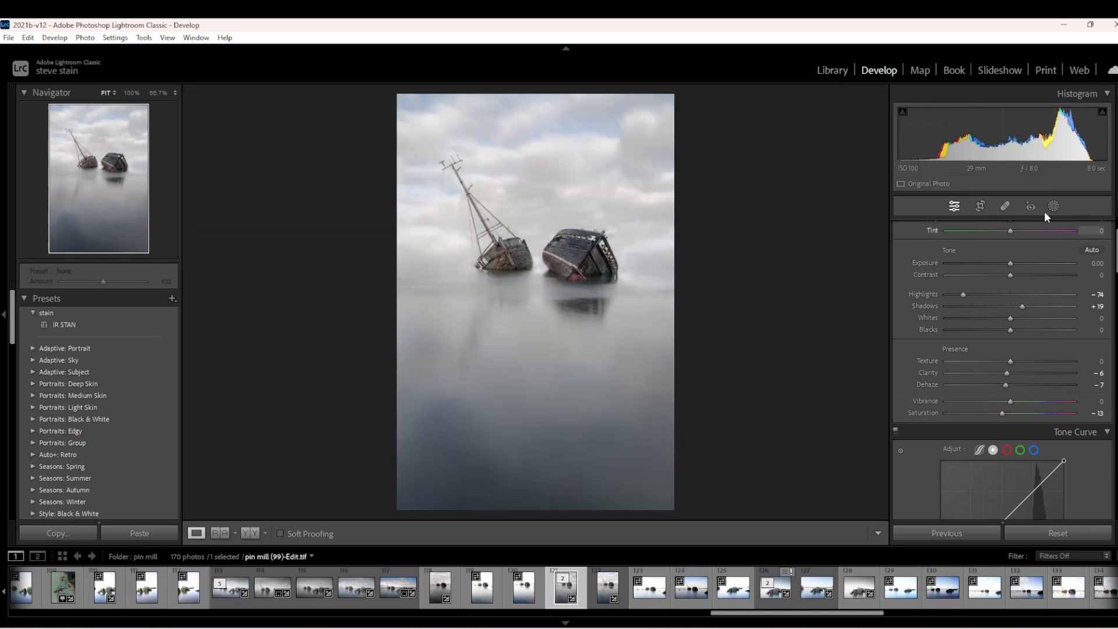
# Step: Create another brush mask and set its Texture to 40
pyautogui.click(1053, 206)
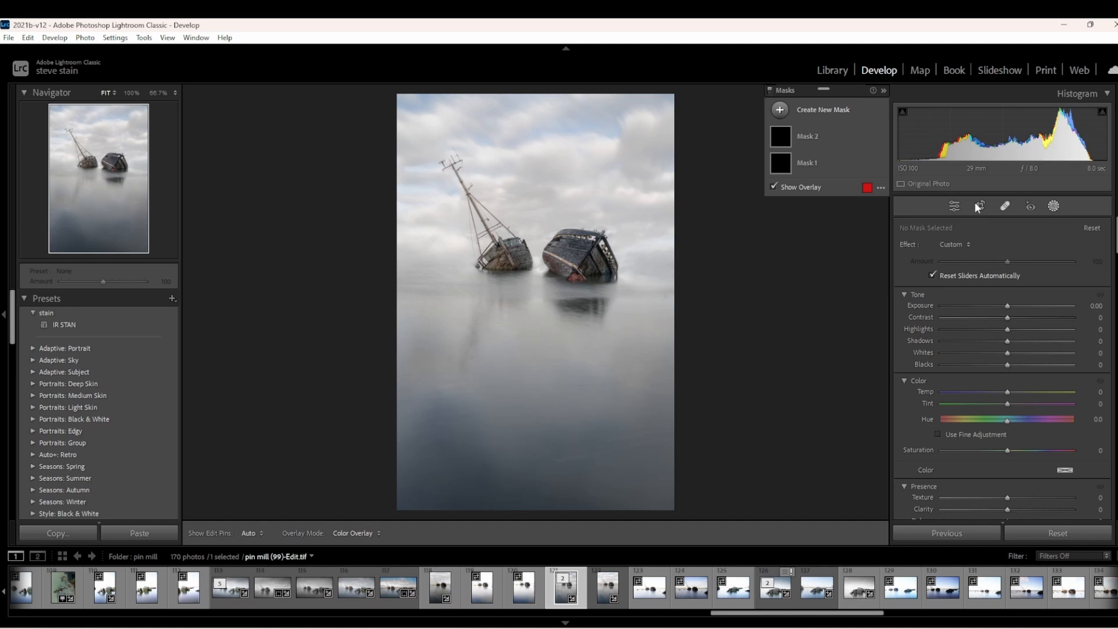
pyautogui.click(847, 114)
pyautogui.click(836, 216)
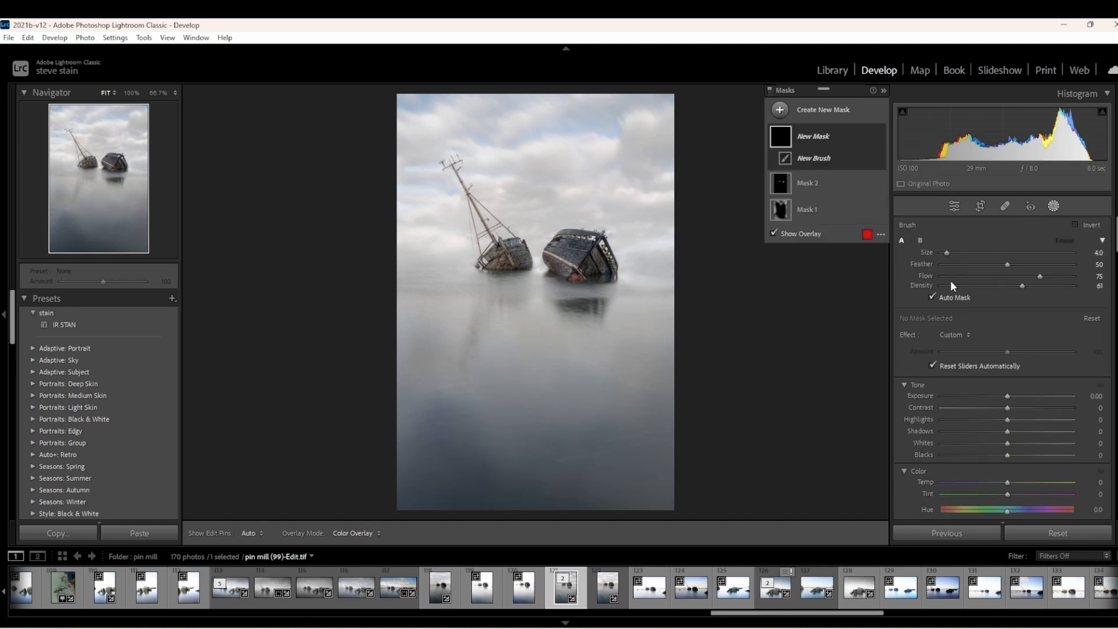
pyautogui.scroll(-3, 1001, 373)
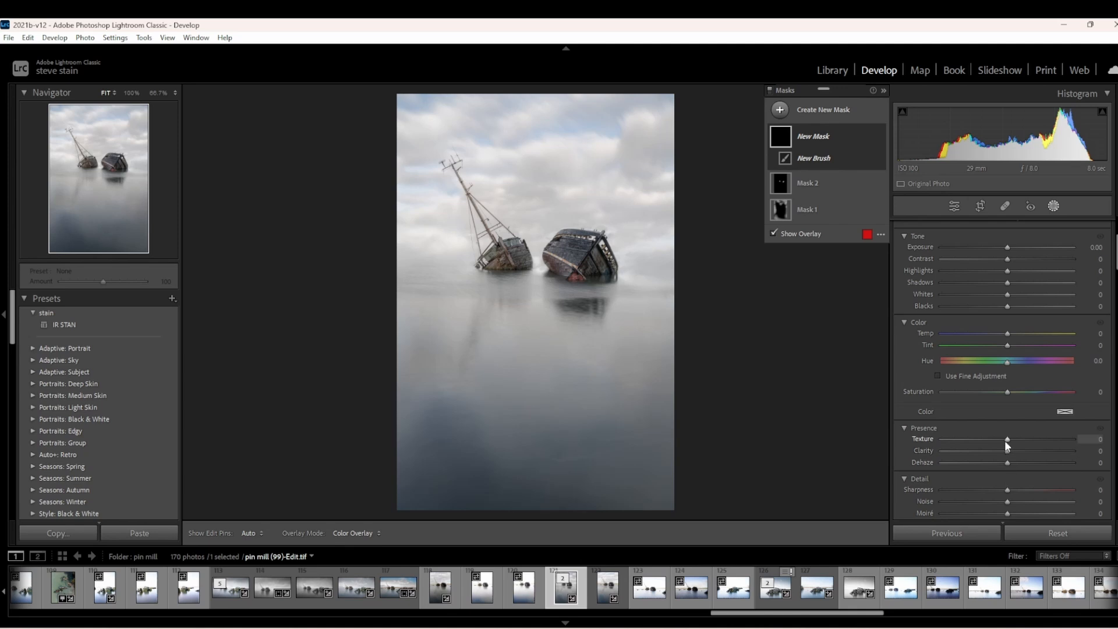
pyautogui.moveTo(1004, 440); pyautogui.dragTo(1033, 441)
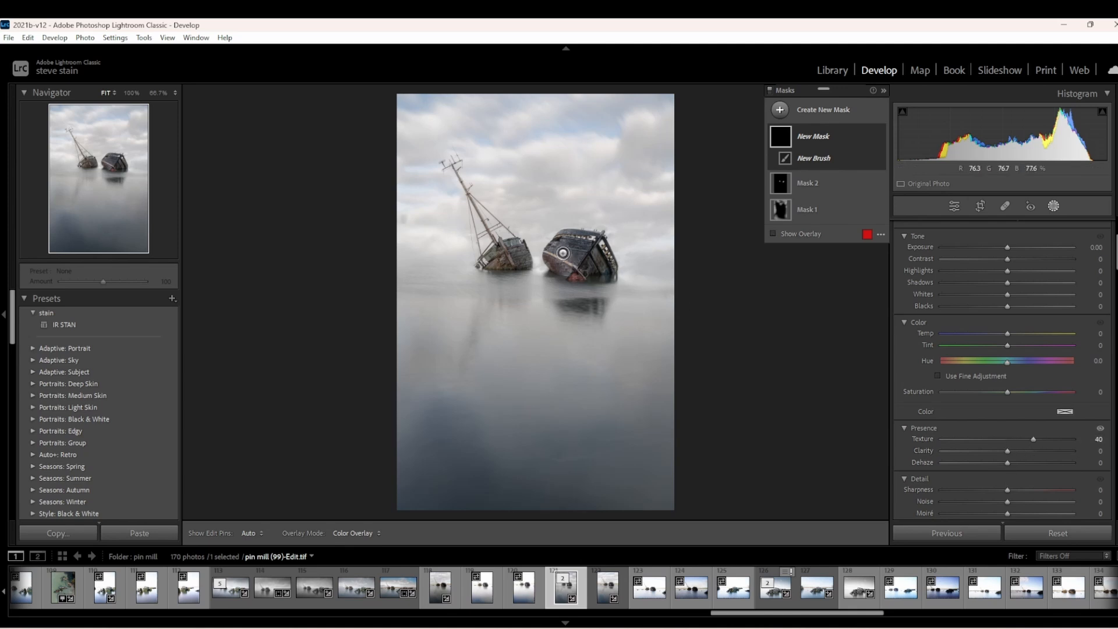
# Step: Paint the Texture mask over both wreck hulls and the tall leaning mast
pyautogui.press('h')
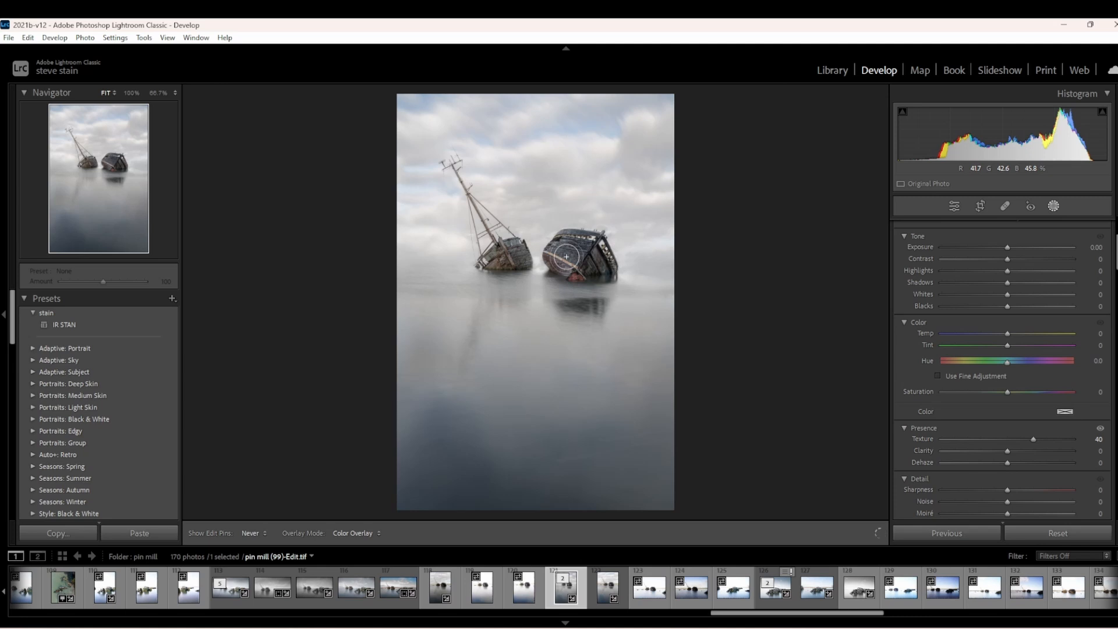
pyautogui.press('h')
pyautogui.press('h')
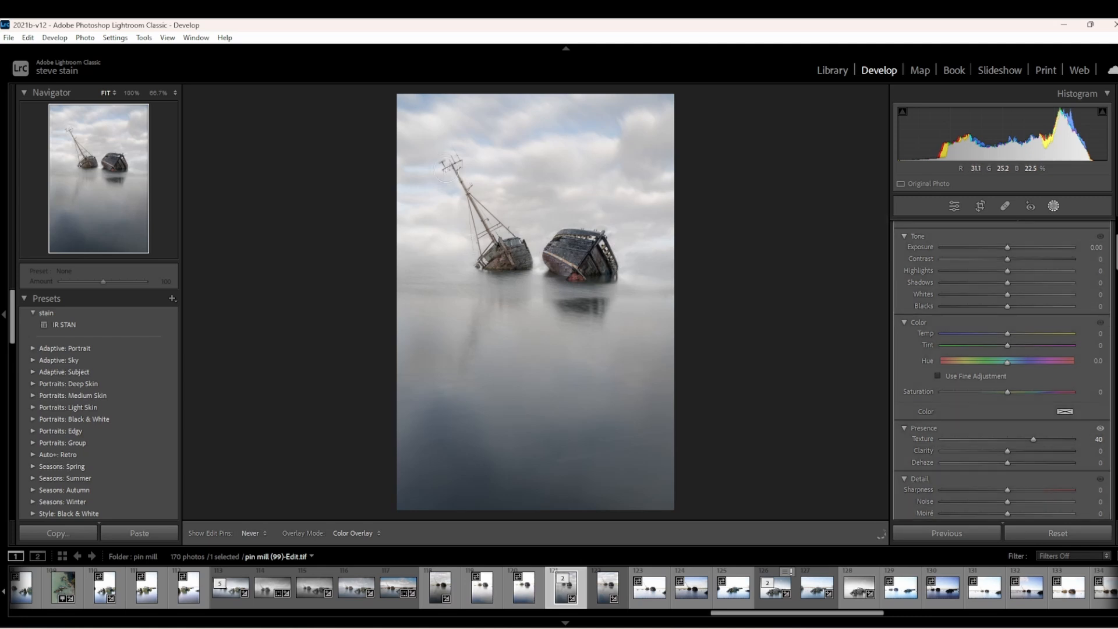
pyautogui.press('h')
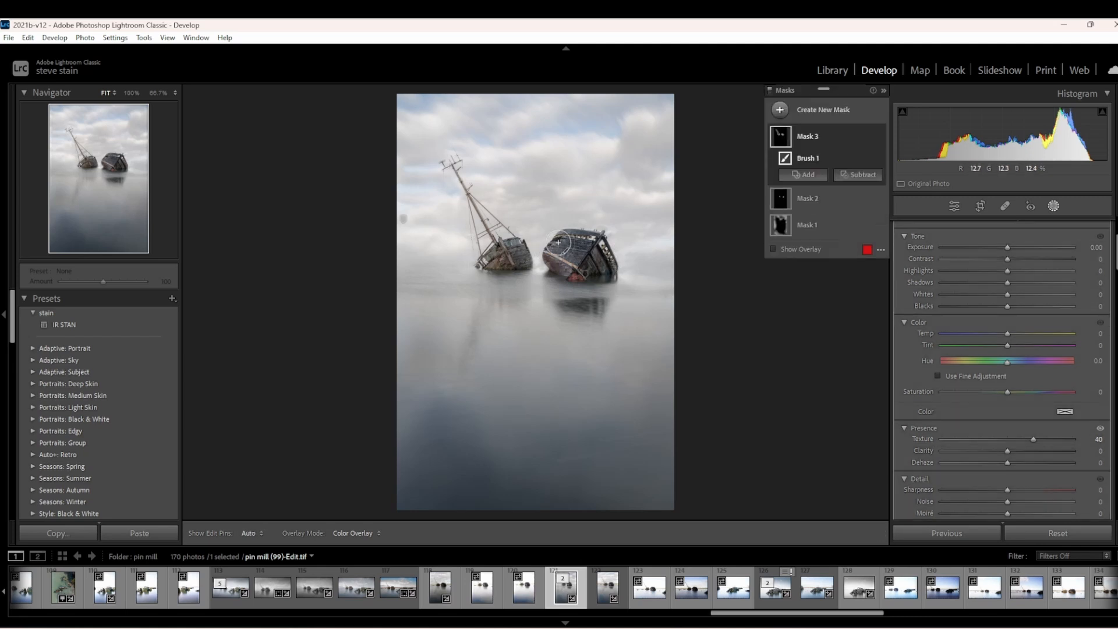
pyautogui.press('h')
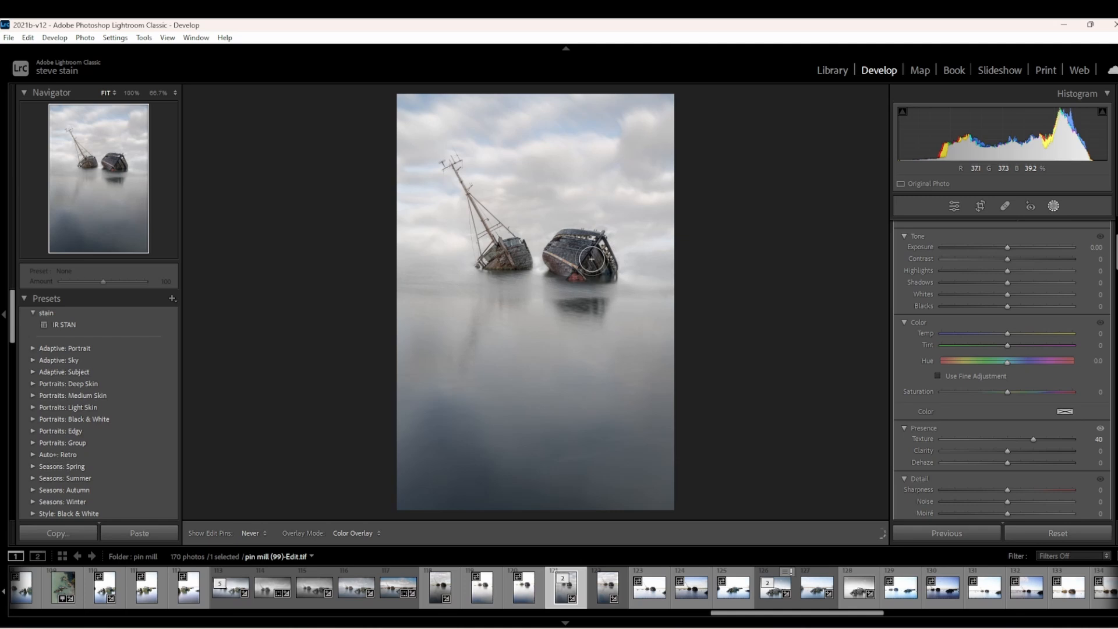
pyautogui.press('h')
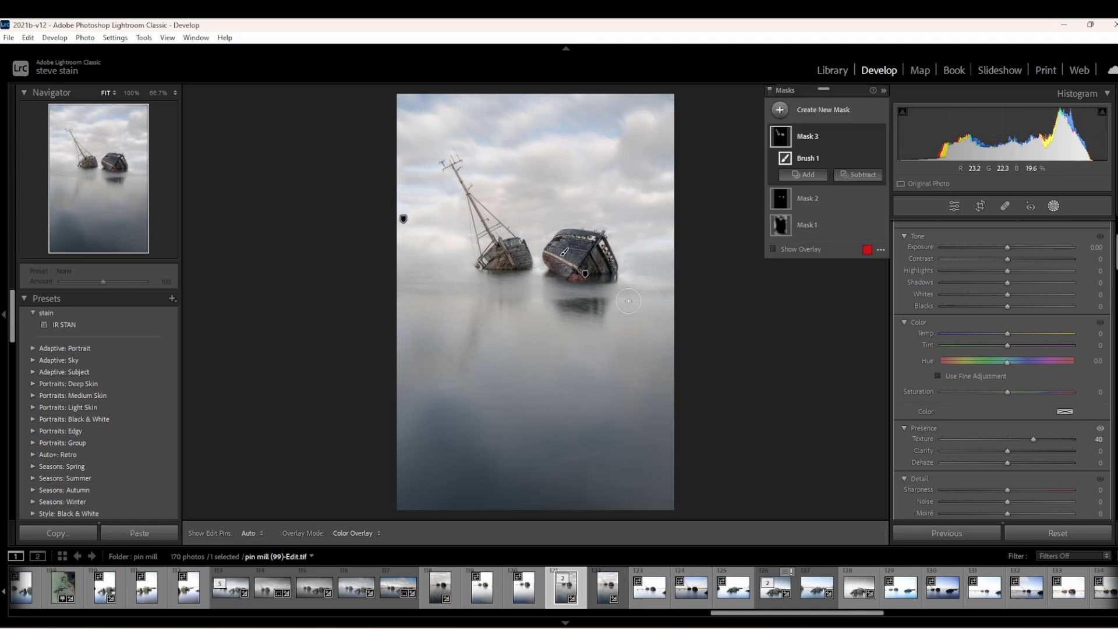
# Step: Create a further brush mask with Exposure -0.29 and Blacks -5
pyautogui.click(840, 114)
pyautogui.click(835, 220)
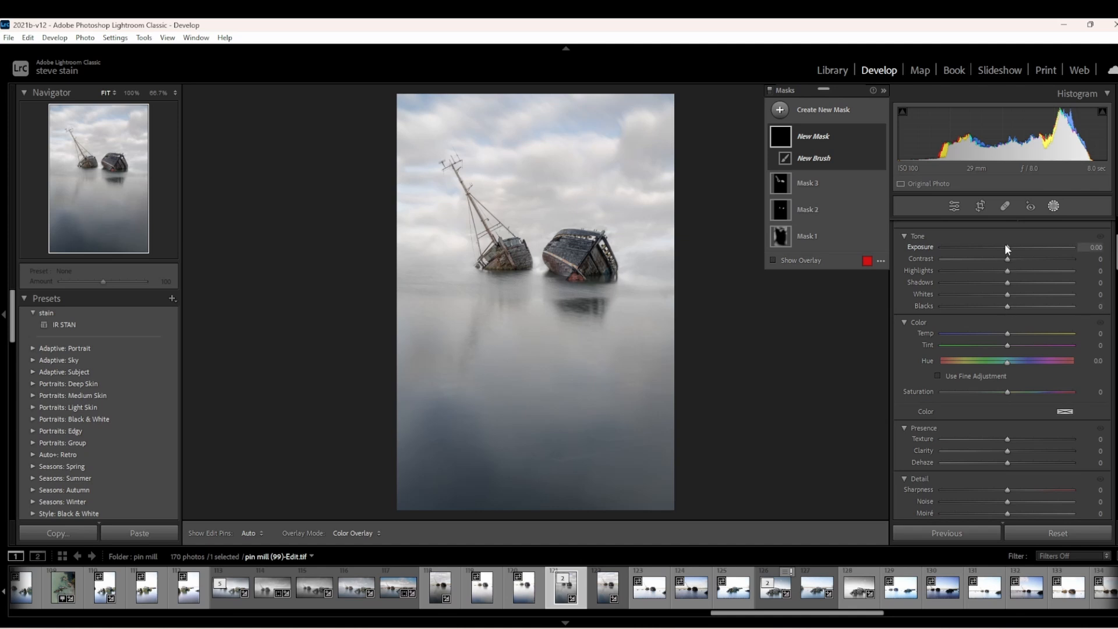
pyautogui.moveTo(1005, 243); pyautogui.dragTo(1001, 247)
pyautogui.moveTo(1004, 305); pyautogui.dragTo(1002, 305)
pyautogui.moveTo(1003, 246); pyautogui.dragTo(1001, 243)
# Step: Paint the darkening mask along the waterlines of both hulls and over the reflections of the wrecks and mast
pyautogui.press('h')
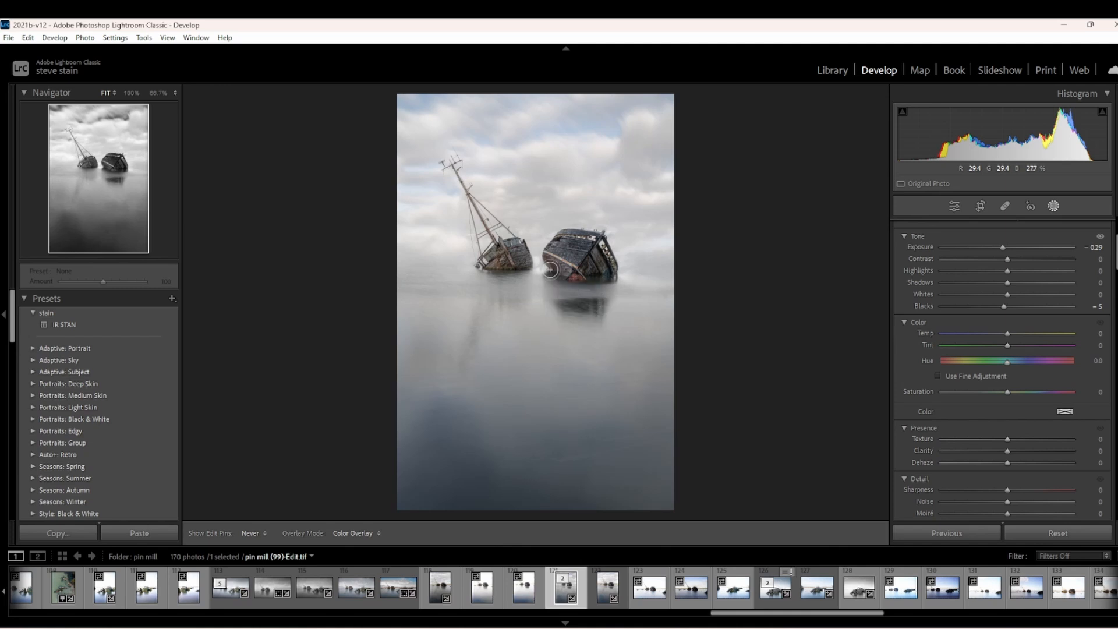
pyautogui.moveTo(597, 307); pyautogui.dragTo(607, 290)
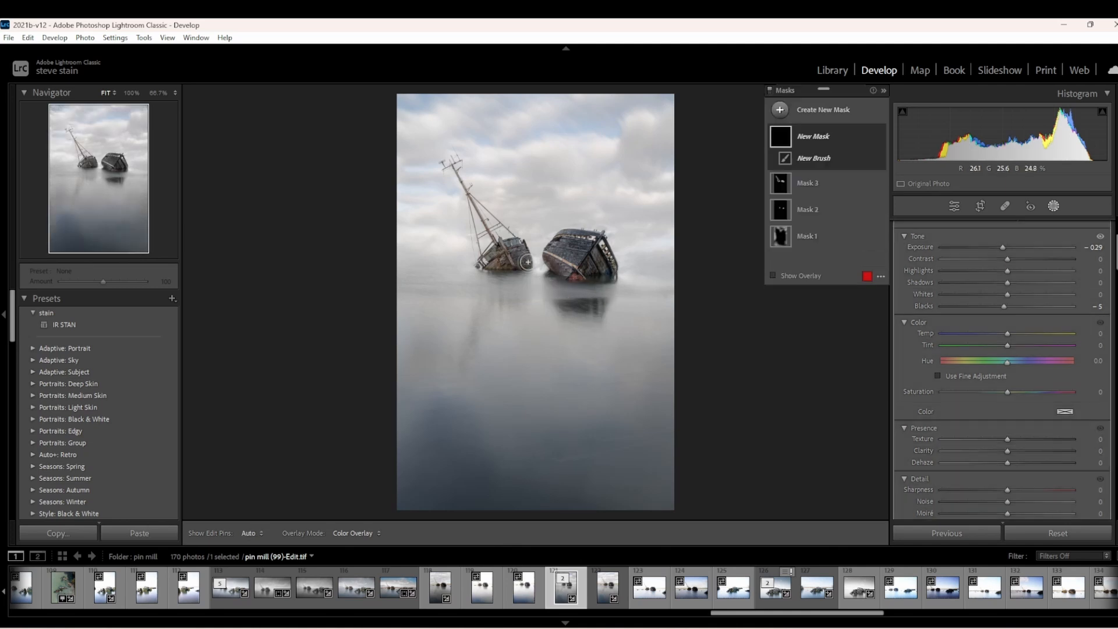
pyautogui.moveTo(522, 267); pyautogui.dragTo(494, 272)
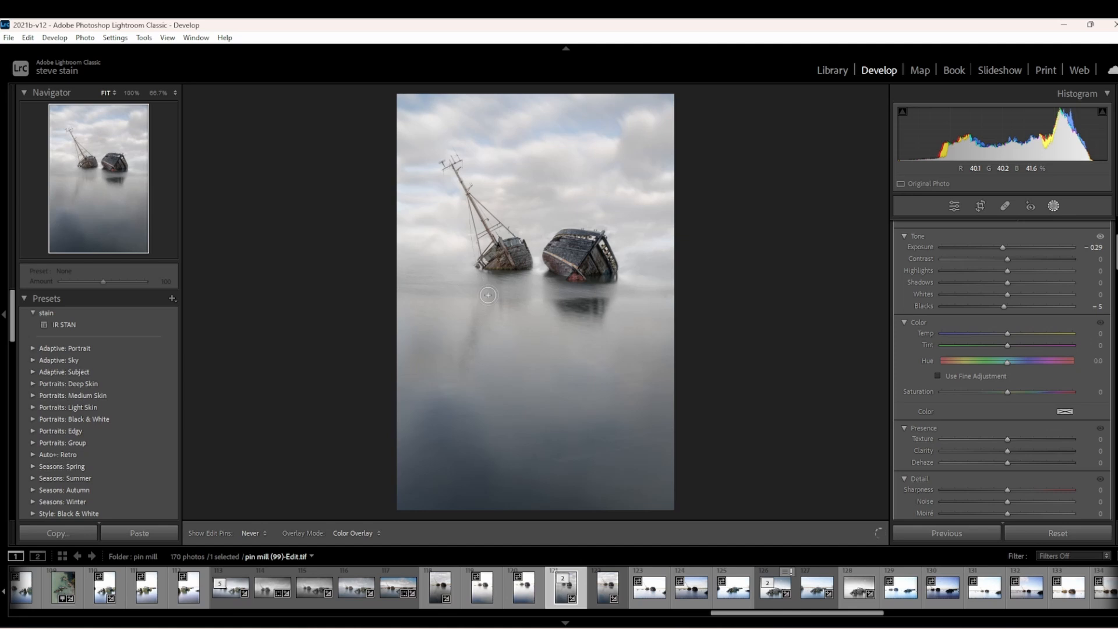
pyautogui.moveTo(471, 343)
pyautogui.mouseDown()
pyautogui.moveTo(465, 362)
pyautogui.moveTo(474, 320)
pyautogui.mouseUp()
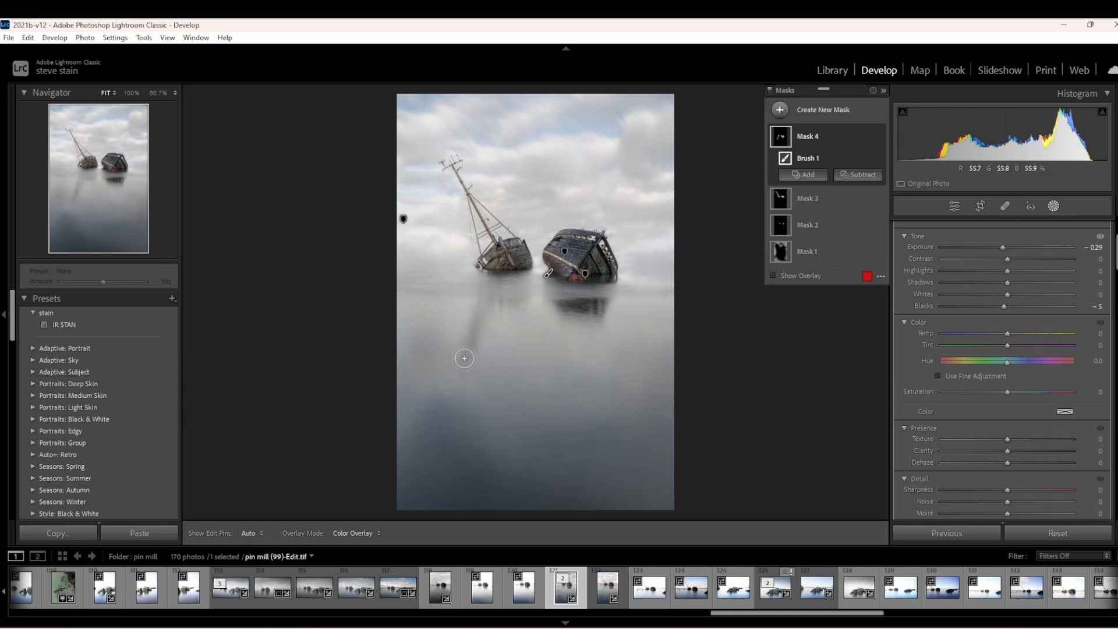
pyautogui.moveTo(503, 289); pyautogui.dragTo(523, 280)
pyautogui.moveTo(585, 295)
pyautogui.mouseDown()
pyautogui.moveTo(597, 288)
pyautogui.moveTo(589, 294)
pyautogui.mouseUp()
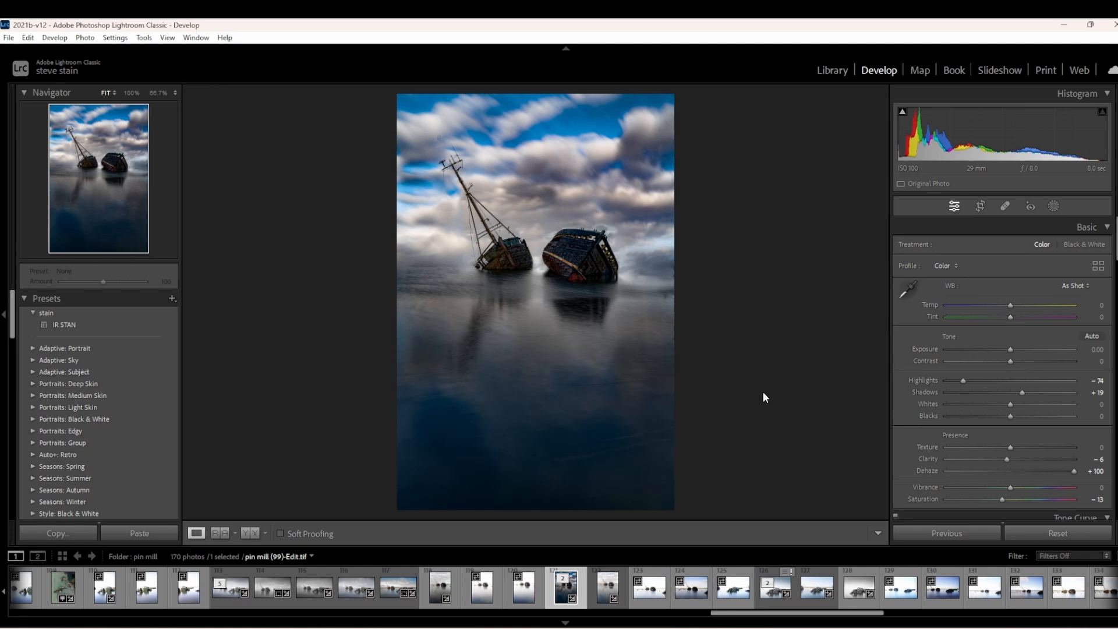
# Step: Heal the dust spots in the sky beside the mast top and near the horizon at both edges of the photo
pyautogui.click(437, 143)
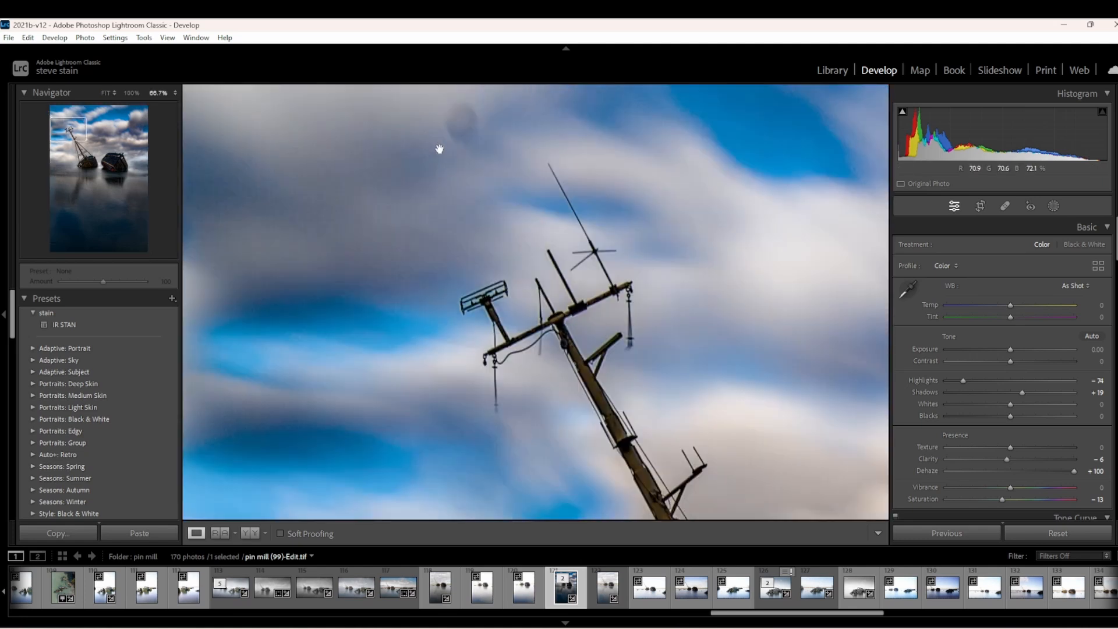
pyautogui.click(464, 262)
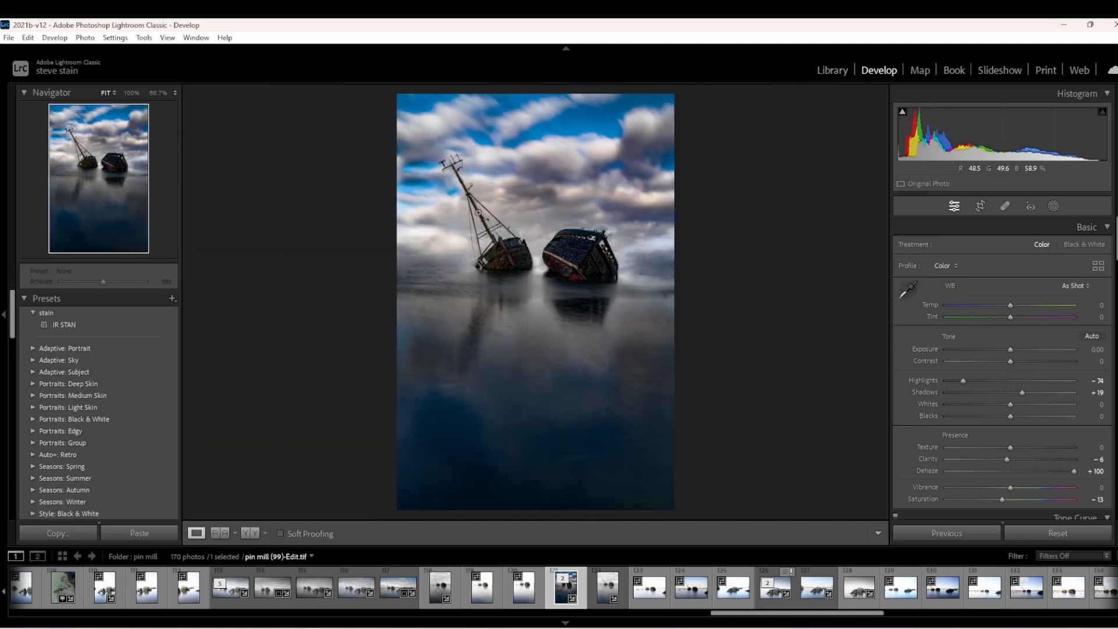
pyautogui.click(1005, 205)
pyautogui.scroll(5, 439, 137)
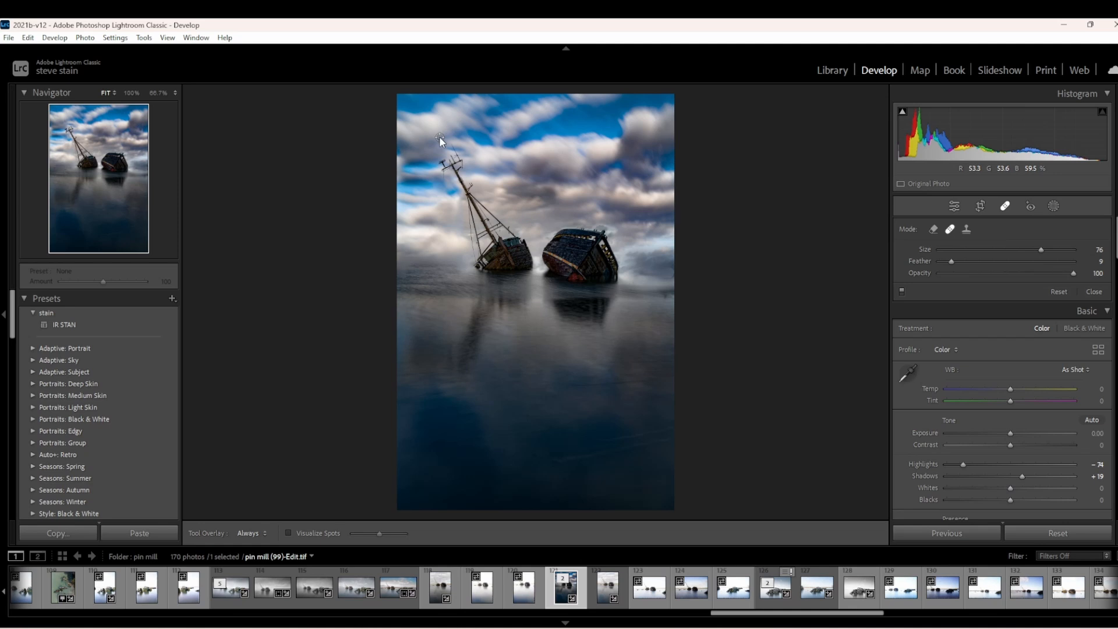
pyautogui.click(439, 137)
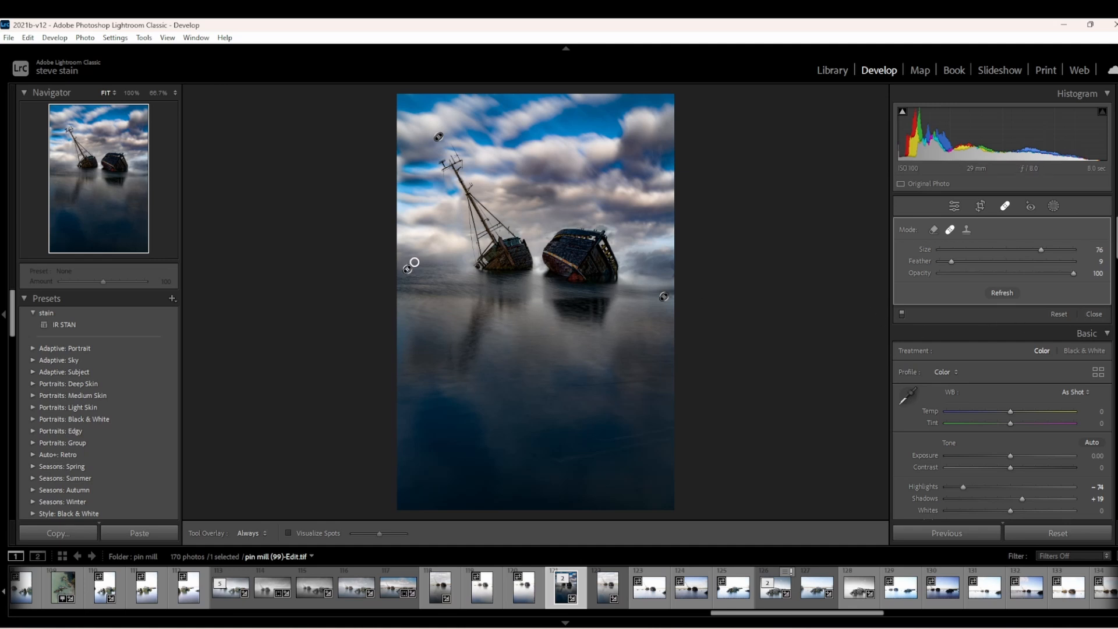
# Step: Set the whole photo's Dehaze to -4 and close the healing tool
pyautogui.scroll(-3, 1002, 368)
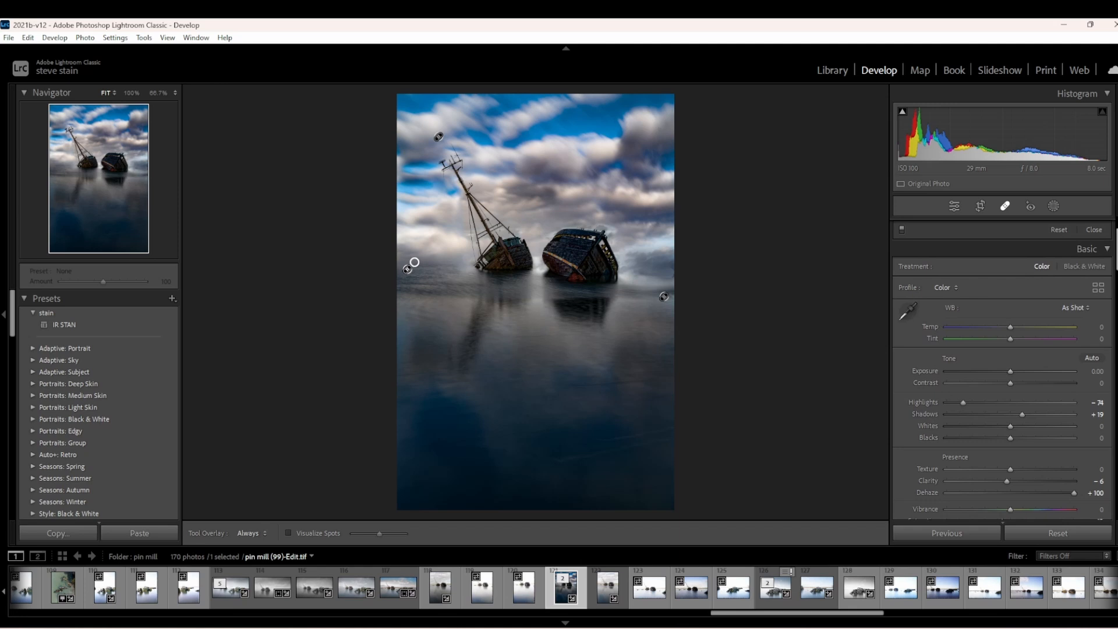
pyautogui.scroll(-1, 1057, 449)
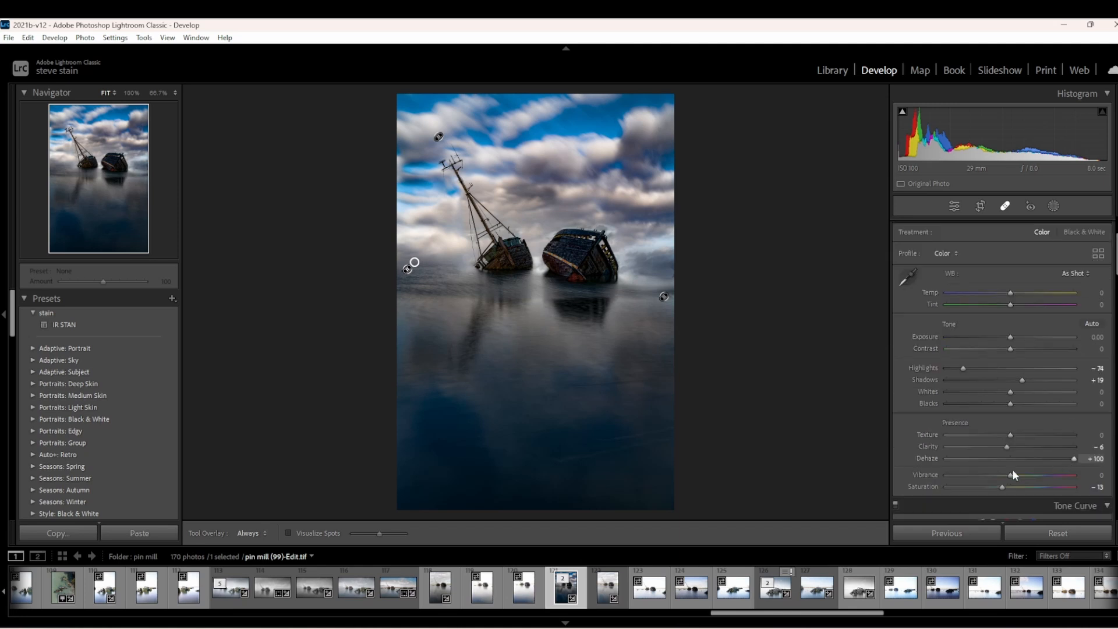
pyautogui.doubleClick(920, 455)
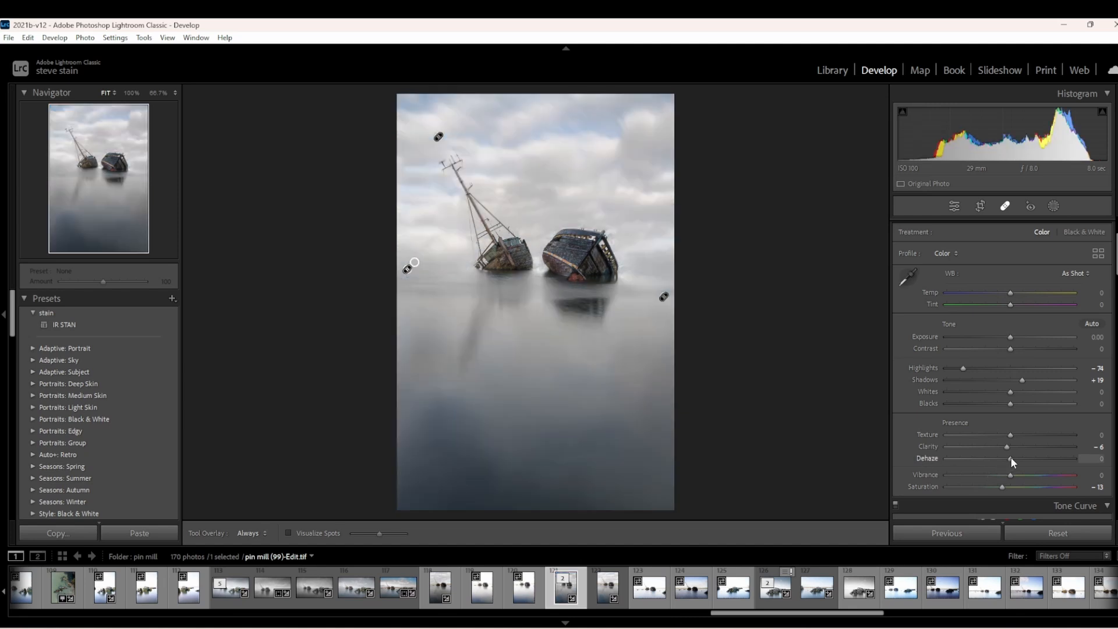
pyautogui.moveTo(1005, 458); pyautogui.dragTo(1008, 457)
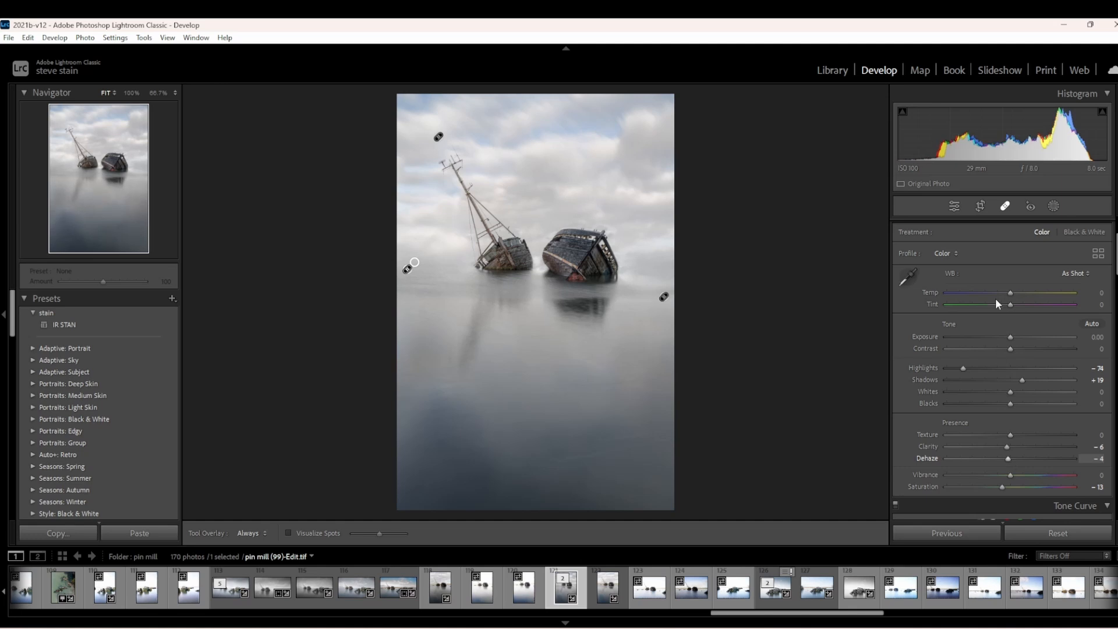
pyautogui.click(1004, 205)
# Step: Add a radial gradient mask as a wide ellipse centred on the water below the wrecks
pyautogui.scroll(-2, 955, 326)
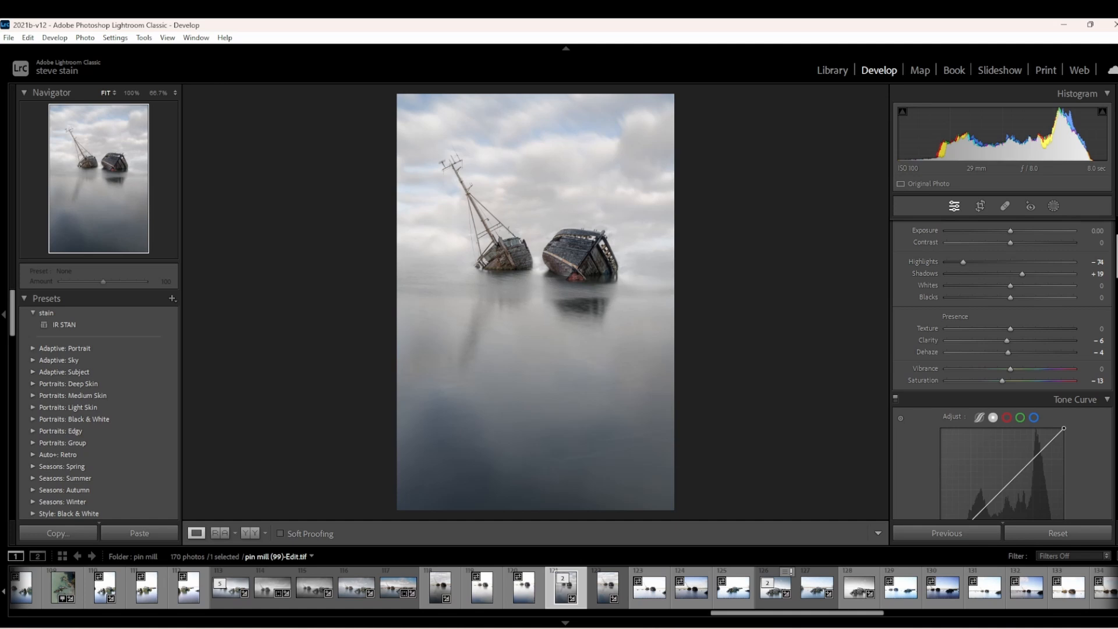
pyautogui.scroll(3, 1001, 350)
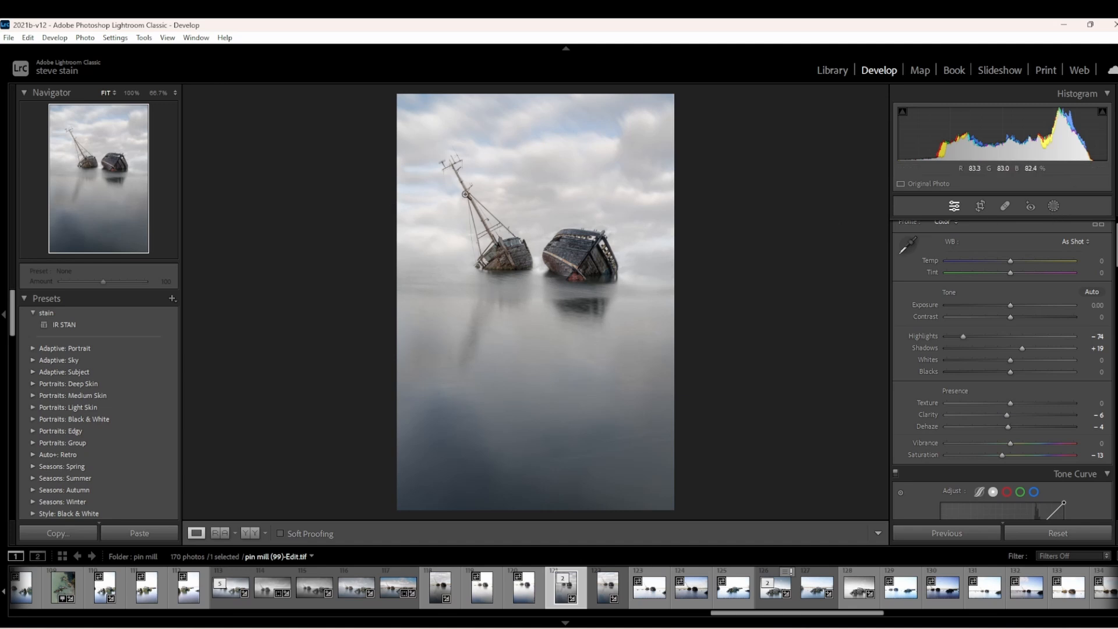
pyautogui.click(1053, 206)
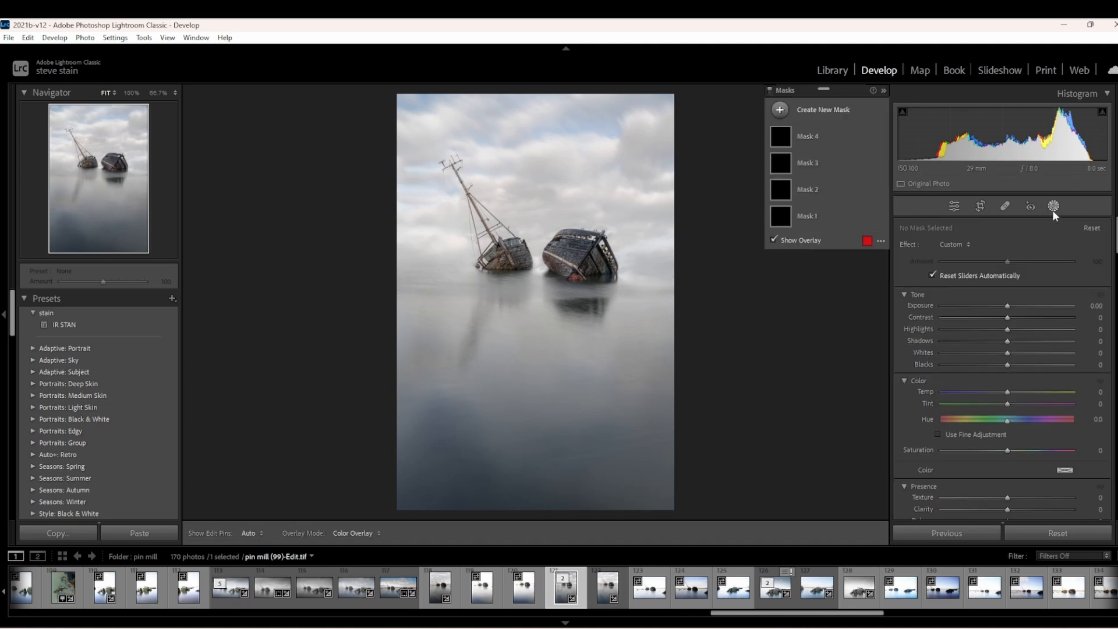
pyautogui.click(830, 114)
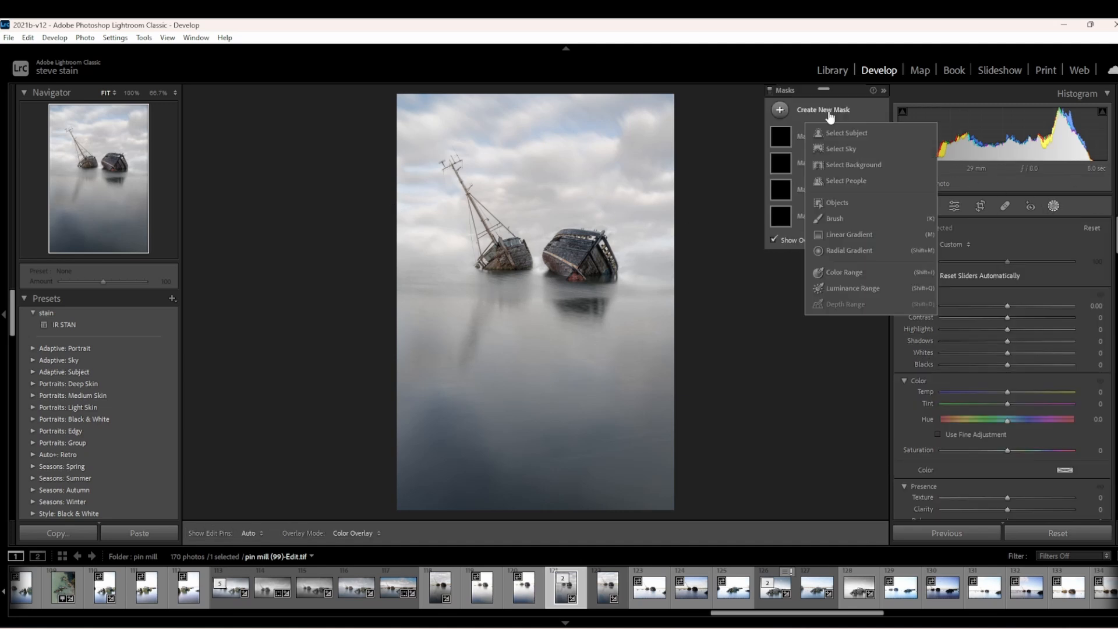
pyautogui.click(845, 250)
pyautogui.moveTo(502, 343); pyautogui.dragTo(681, 447)
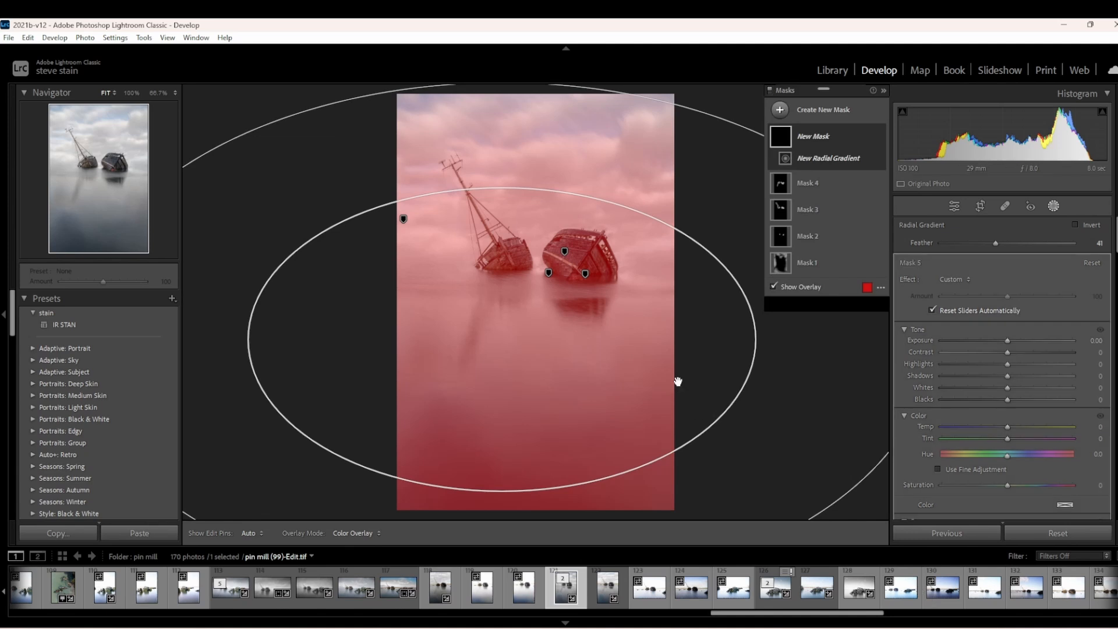
pyautogui.moveTo(678, 379); pyautogui.dragTo(689, 414)
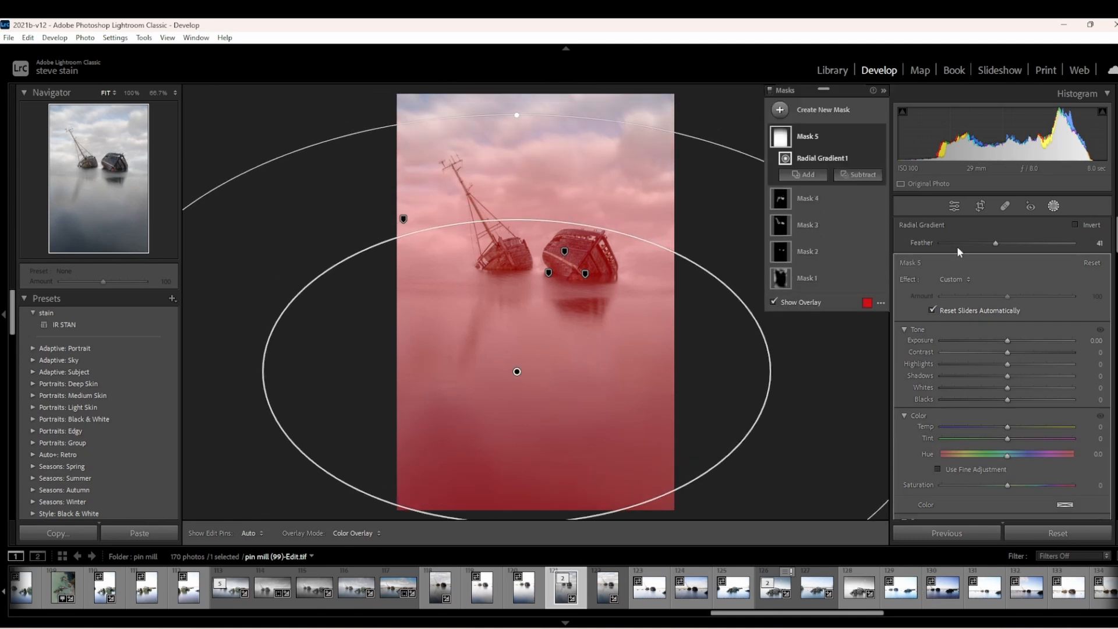
# Step: Invert the radial gradient, set its Exposure to -0.50, and close masking
pyautogui.click(1075, 224)
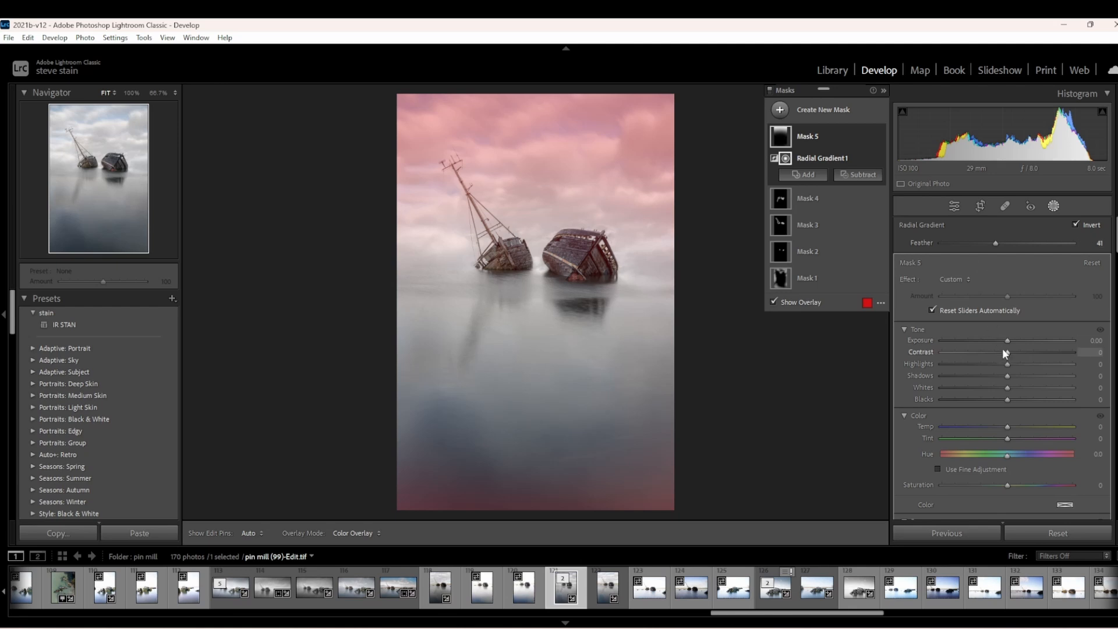
pyautogui.moveTo(1007, 344); pyautogui.dragTo(999, 341)
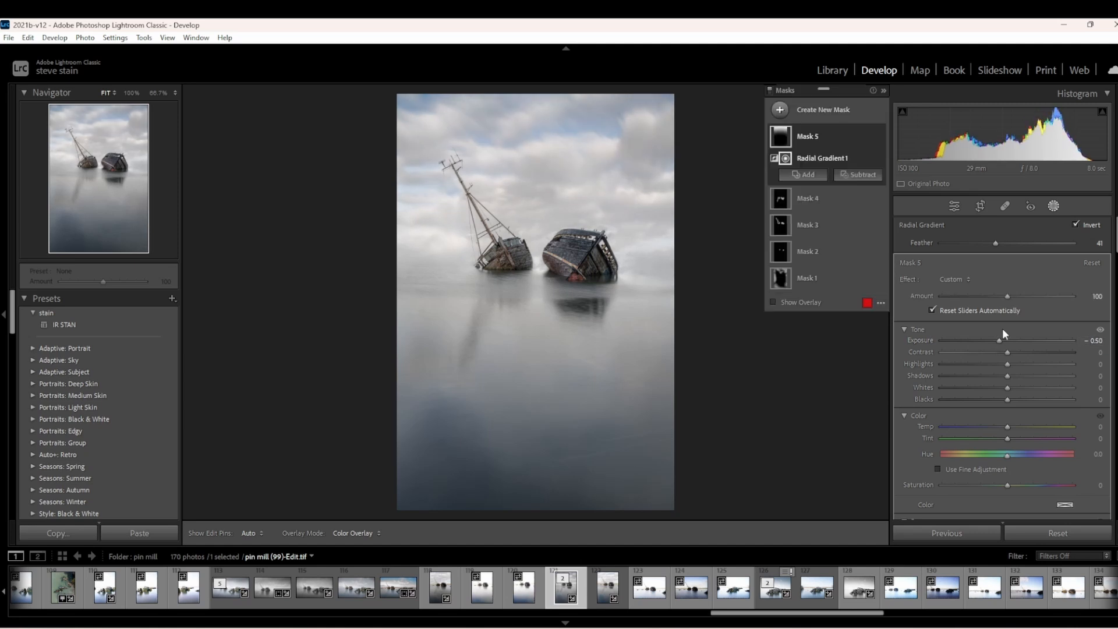
pyautogui.click(1053, 207)
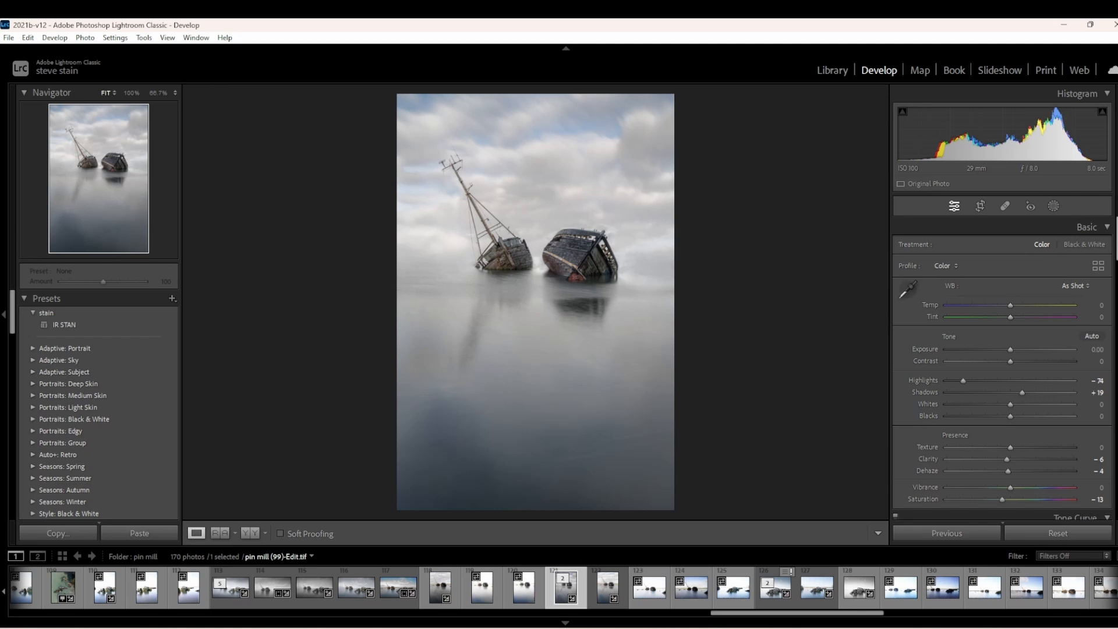
# Step: Set the Red saturation in the colour mixer to +68 to strengthen the red paint on the wreck
pyautogui.moveTo(1117, 242); pyautogui.dragTo(1115, 316)
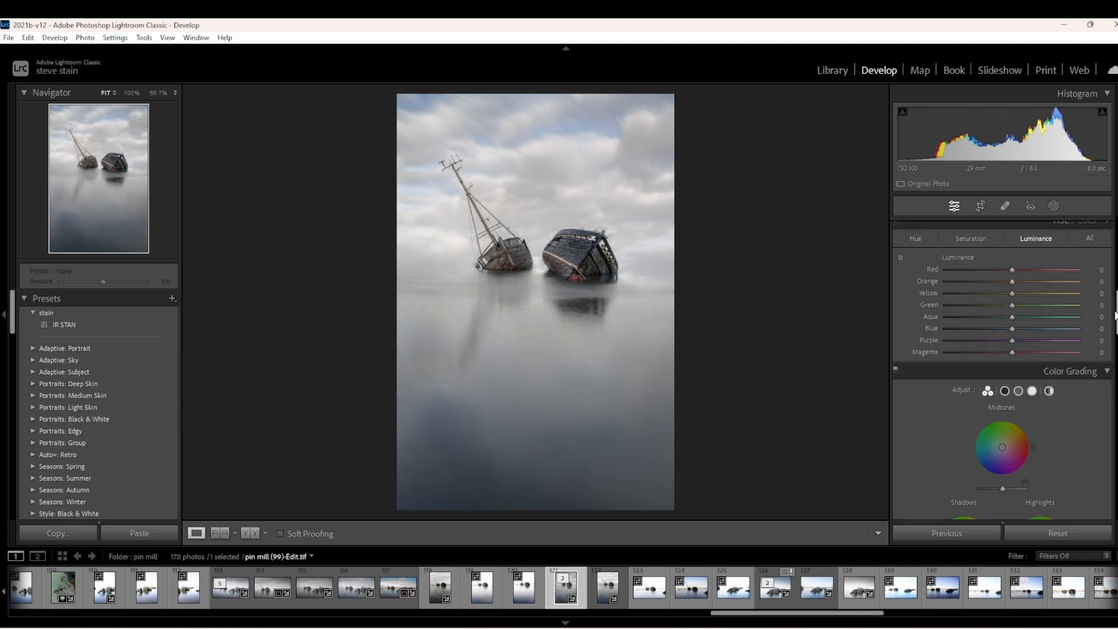
pyautogui.click(578, 281)
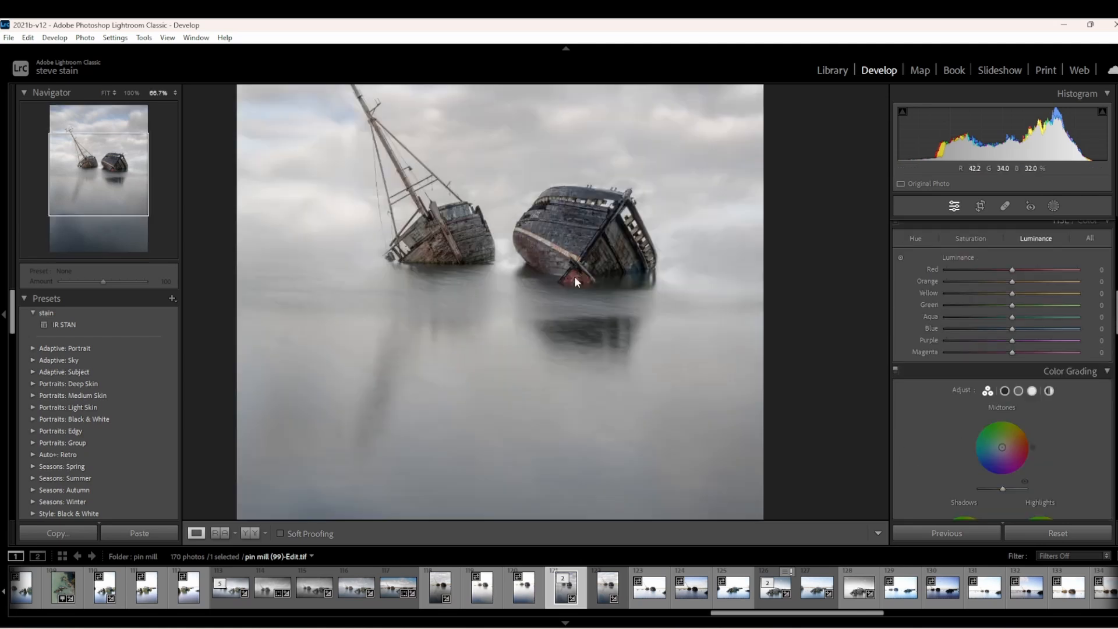
pyautogui.moveTo(580, 282); pyautogui.dragTo(568, 295)
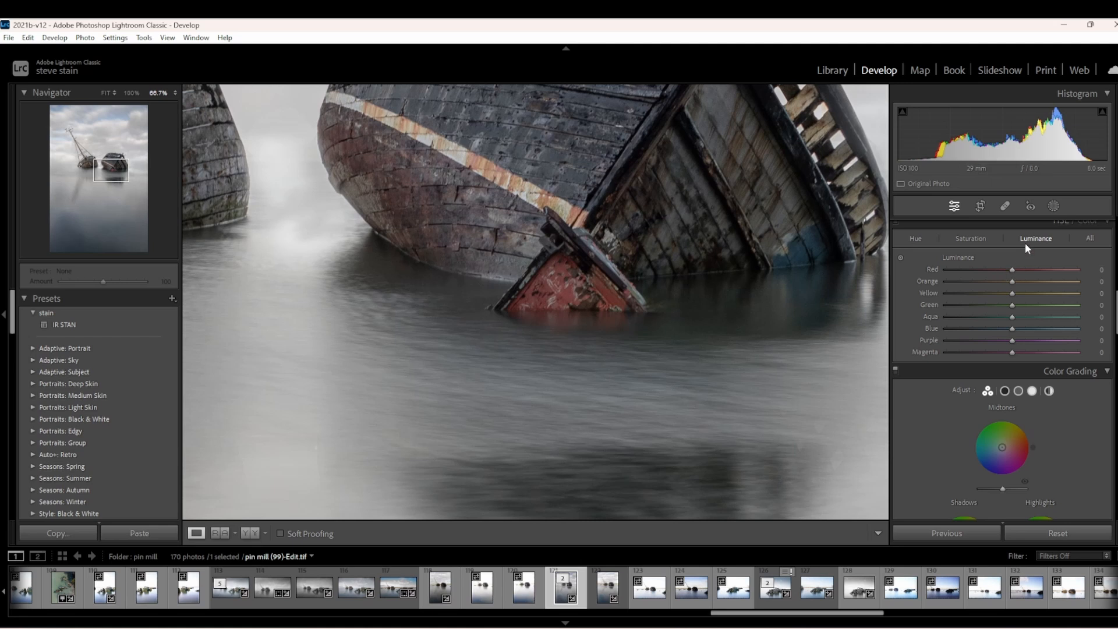
pyautogui.click(982, 236)
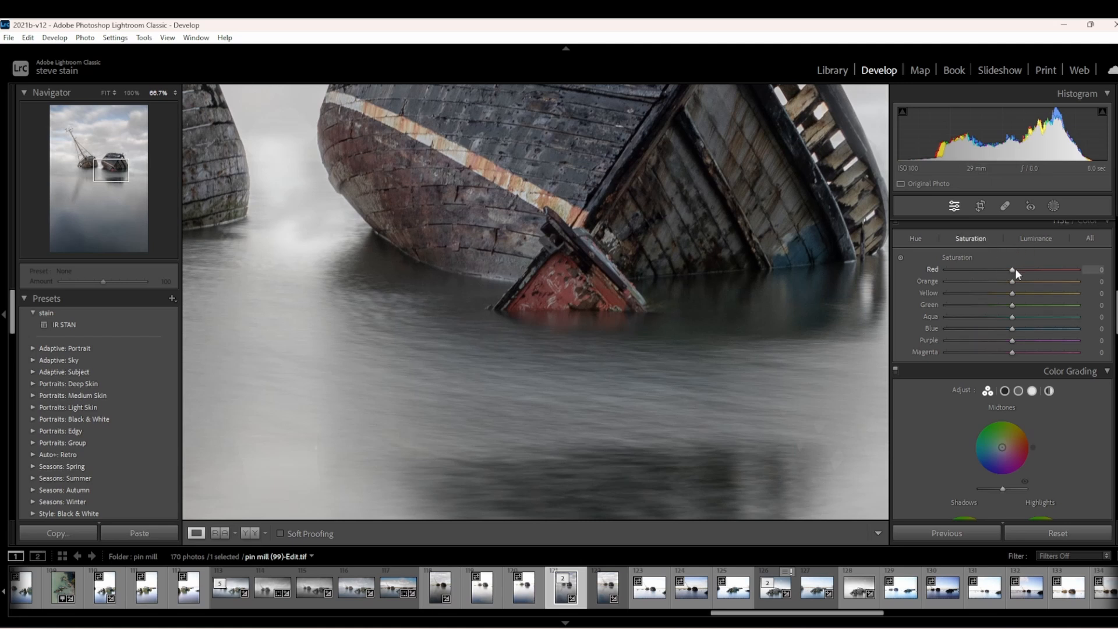
pyautogui.moveTo(1013, 270); pyautogui.dragTo(1040, 269)
pyautogui.click(693, 324)
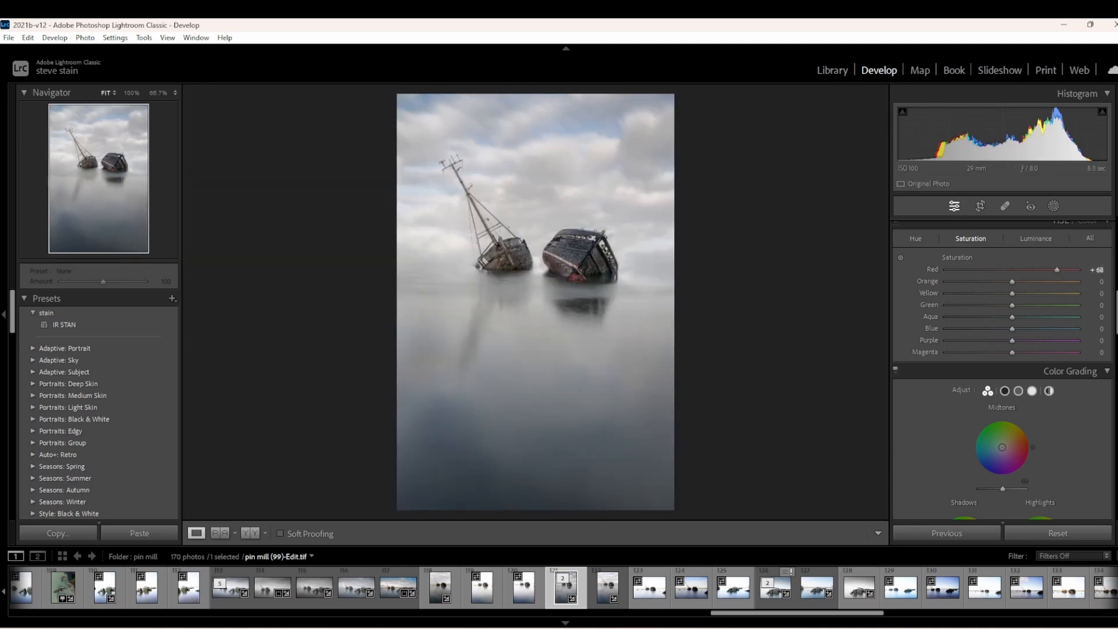
# Step: Export the finished colour version of the photo with the previous export settings
pyautogui.scroll(10, 1001, 372)
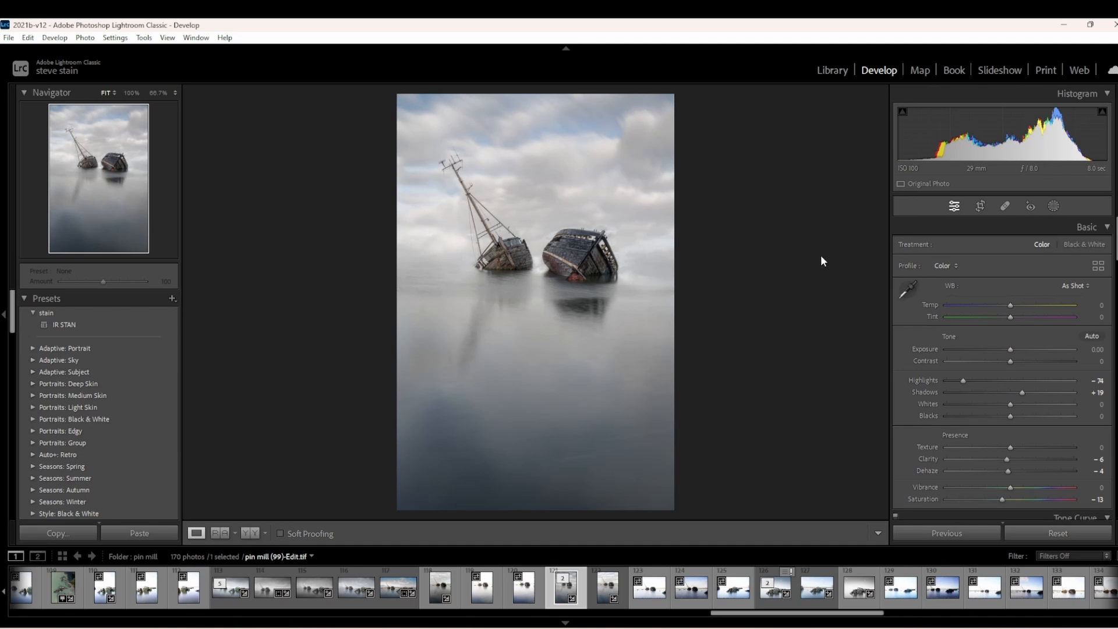
pyautogui.click(9, 37)
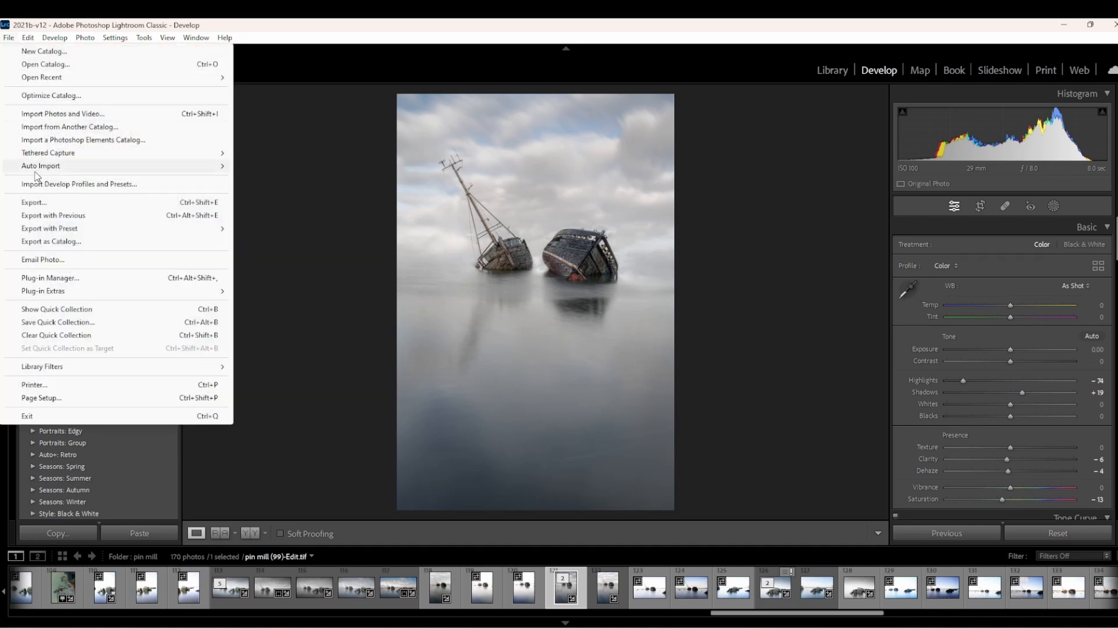
pyautogui.click(44, 215)
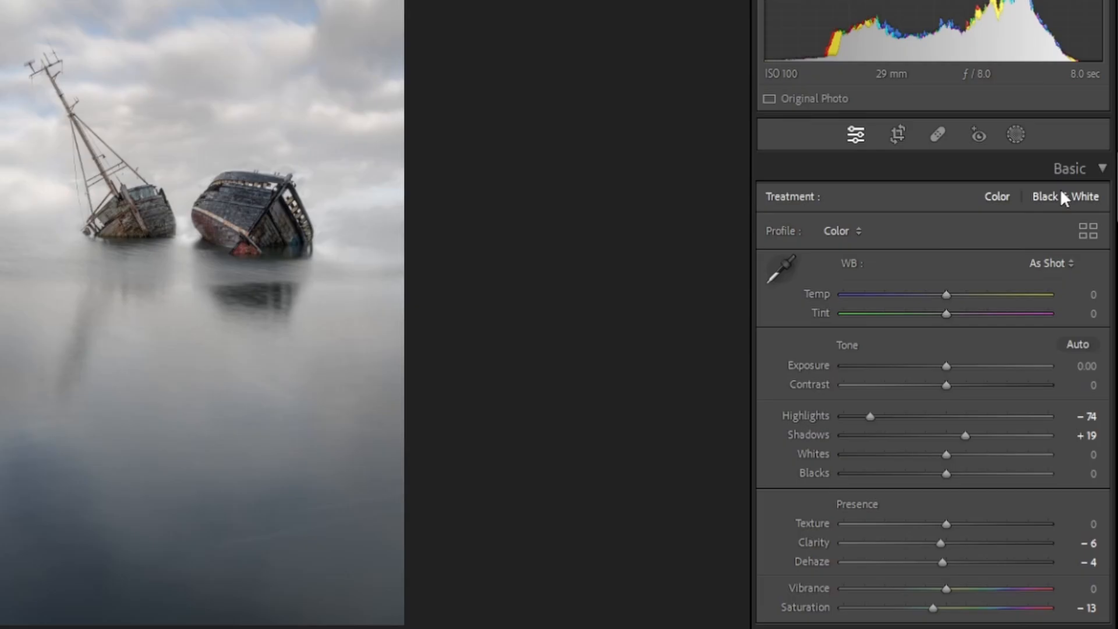
# Step: Convert the photo to Black & White with Contrast +10, Shadows +49, Whites +18 and Blacks -28
pyautogui.click(1061, 193)
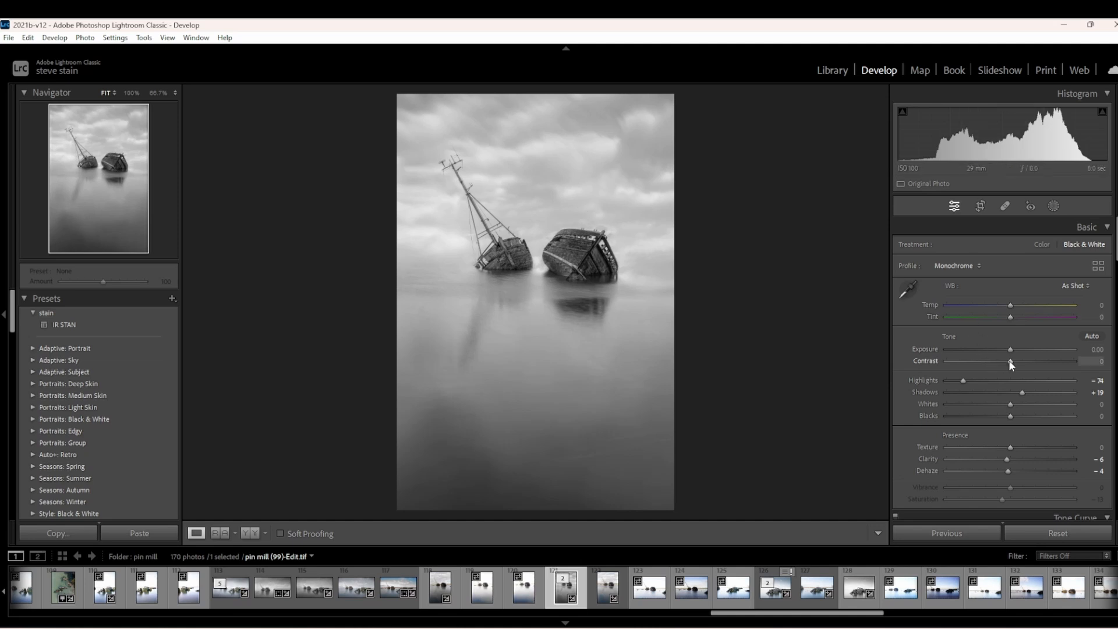
pyautogui.moveTo(1018, 360); pyautogui.dragTo(1015, 360)
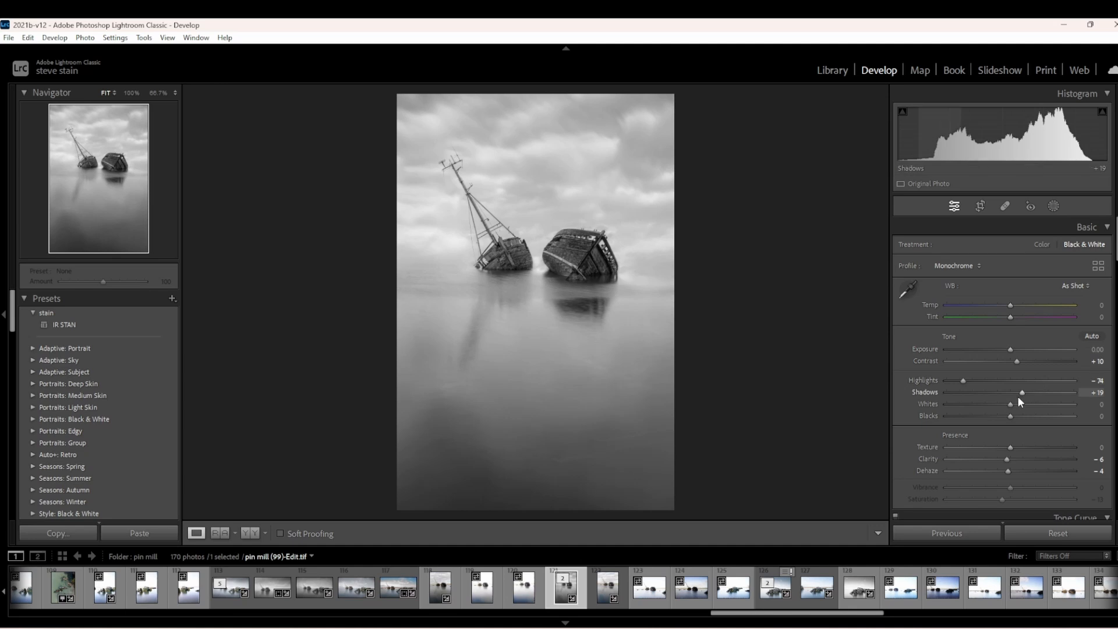
pyautogui.moveTo(1023, 390); pyautogui.dragTo(1043, 389)
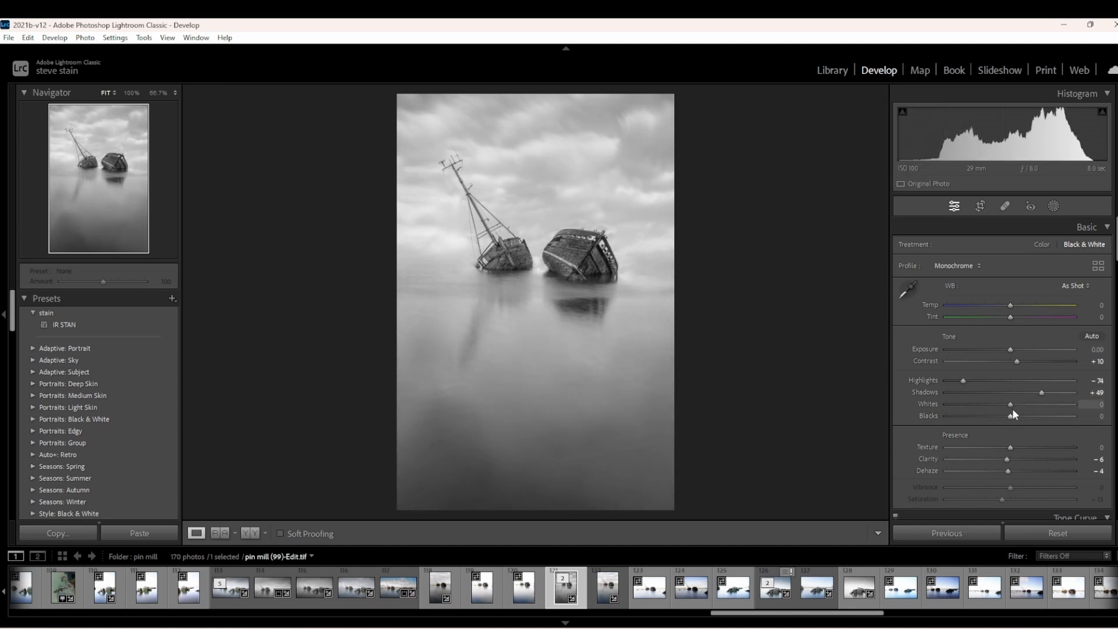
pyautogui.moveTo(1011, 403); pyautogui.dragTo(993, 417)
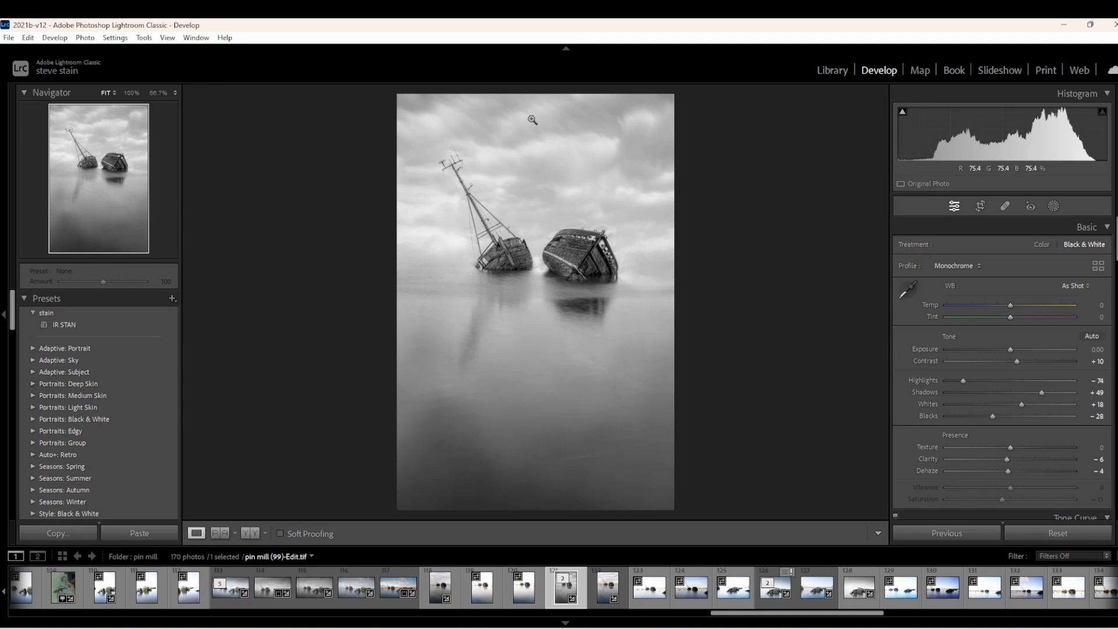
# Step: Add a luminance range mask sampled from the bright sky, with its lower limit set to 51/72
pyautogui.click(1053, 207)
pyautogui.click(816, 112)
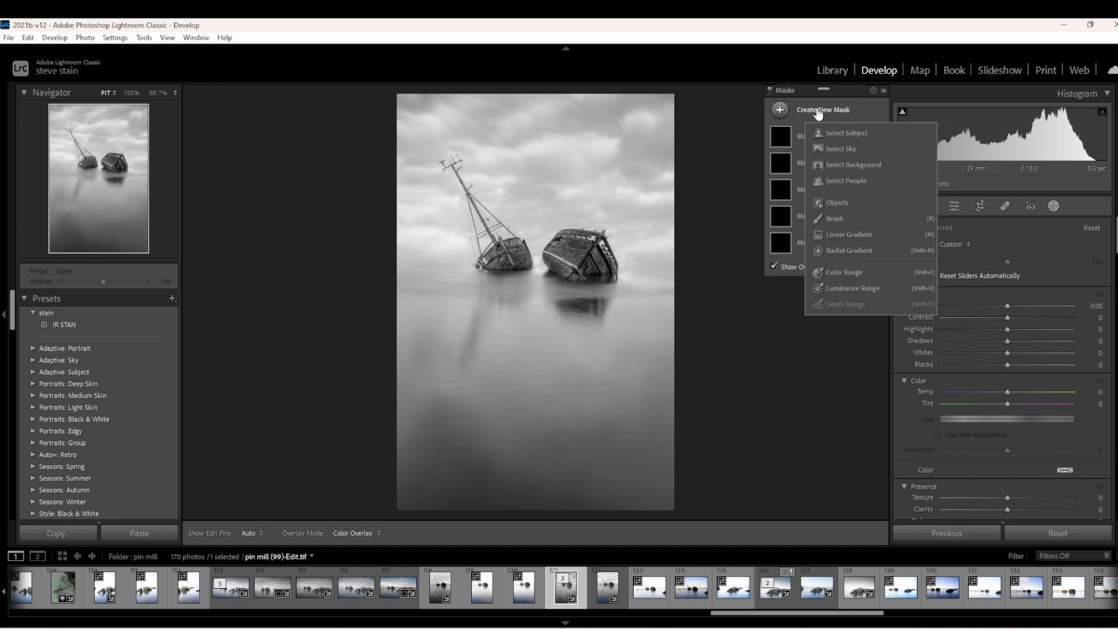
pyautogui.click(841, 288)
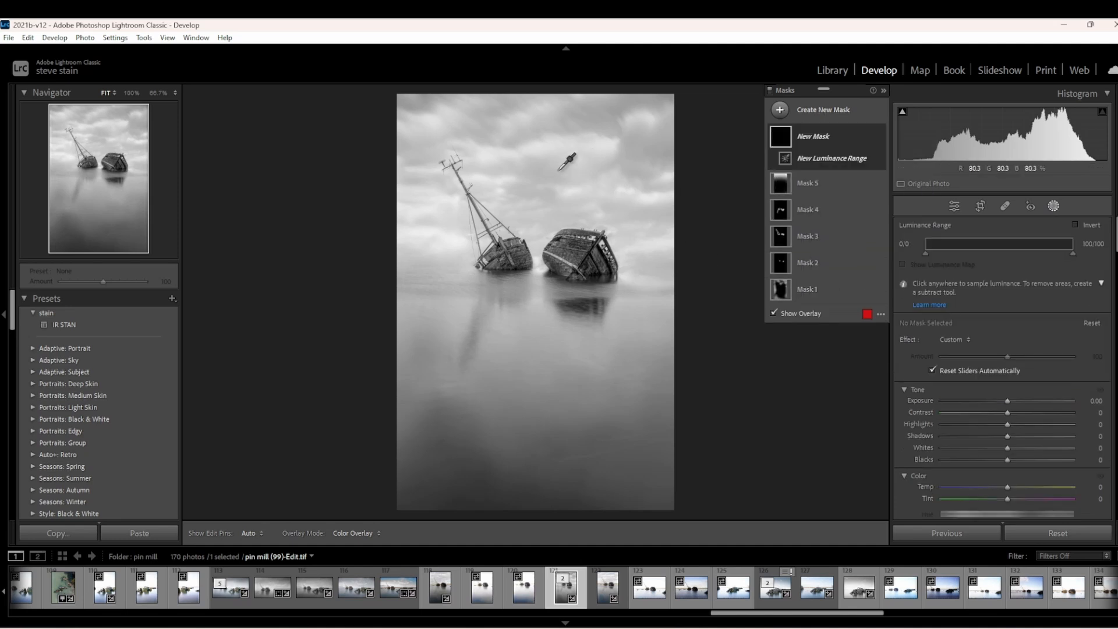
pyautogui.click(530, 166)
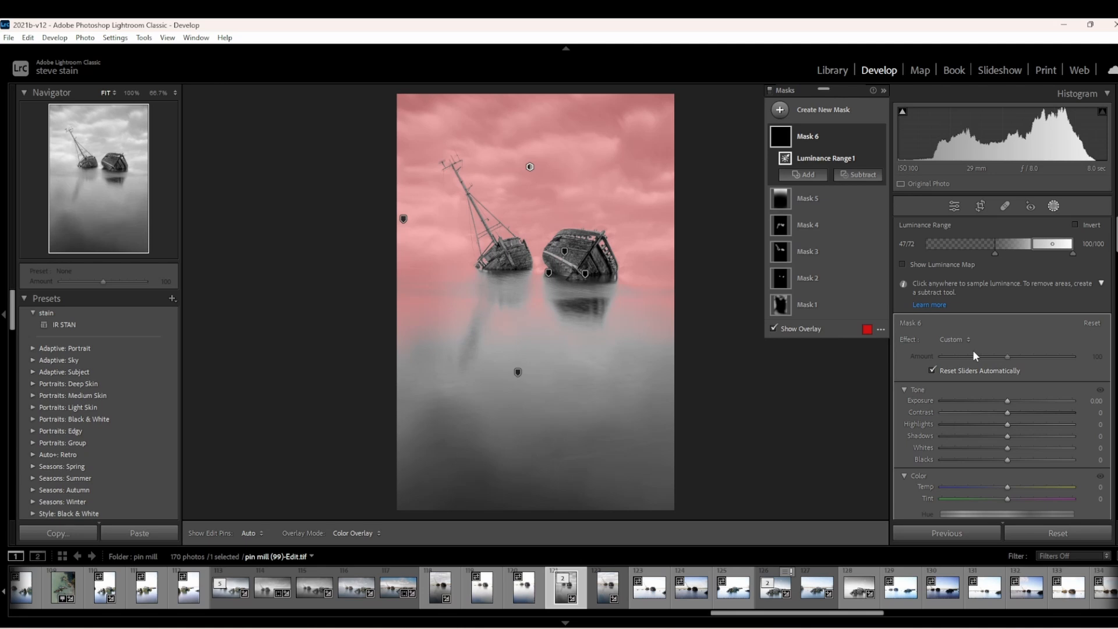
pyautogui.moveTo(995, 253); pyautogui.dragTo(1000, 251)
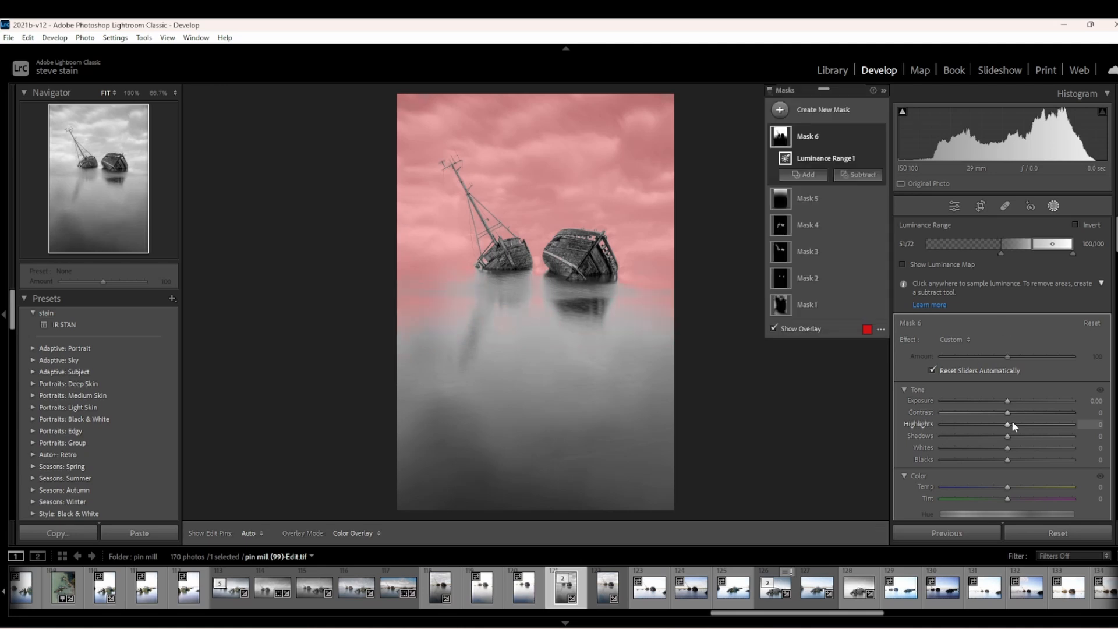
# Step: Darken the luminance range mask with Exposure -0.61, Shadows 2 and Blacks -58, and close masking
pyautogui.moveTo(1010, 404); pyautogui.dragTo(998, 400)
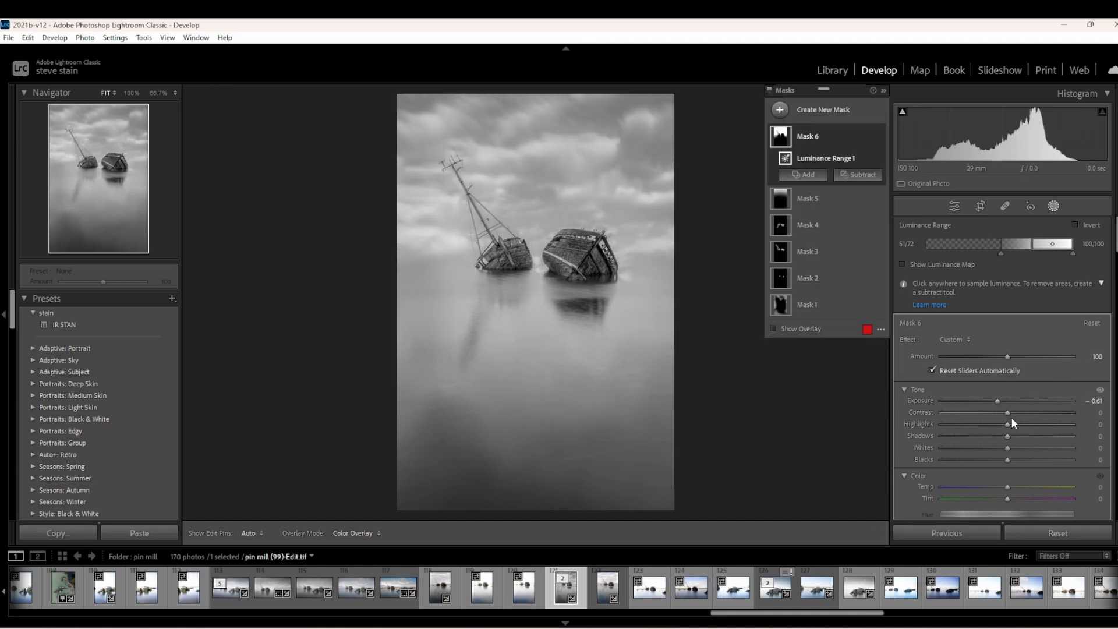
pyautogui.moveTo(1007, 435); pyautogui.dragTo(969, 467)
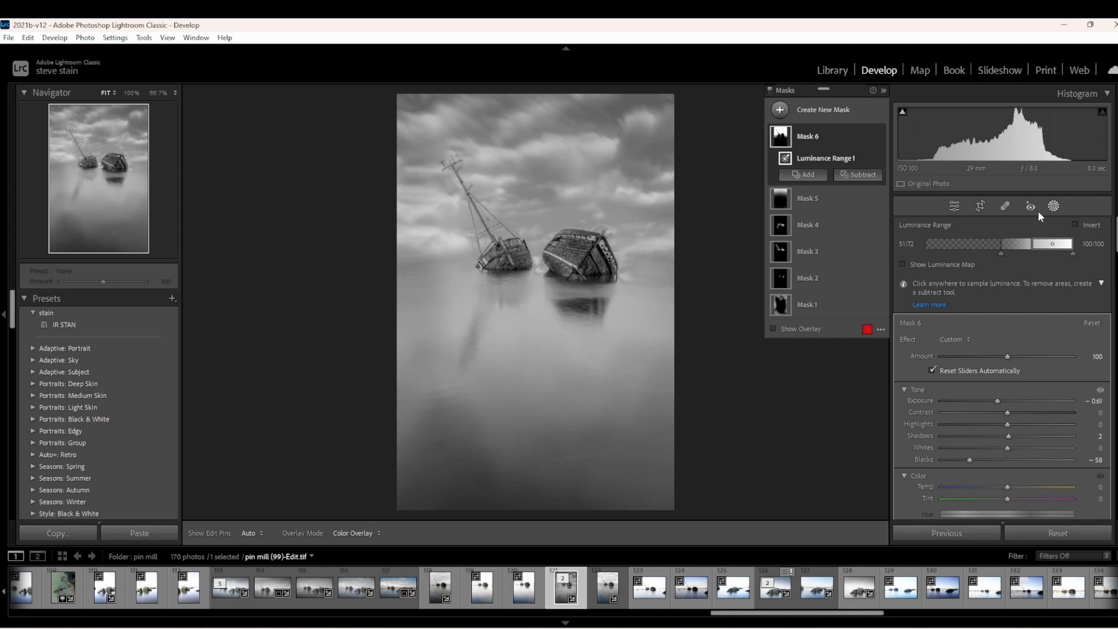
pyautogui.click(1054, 205)
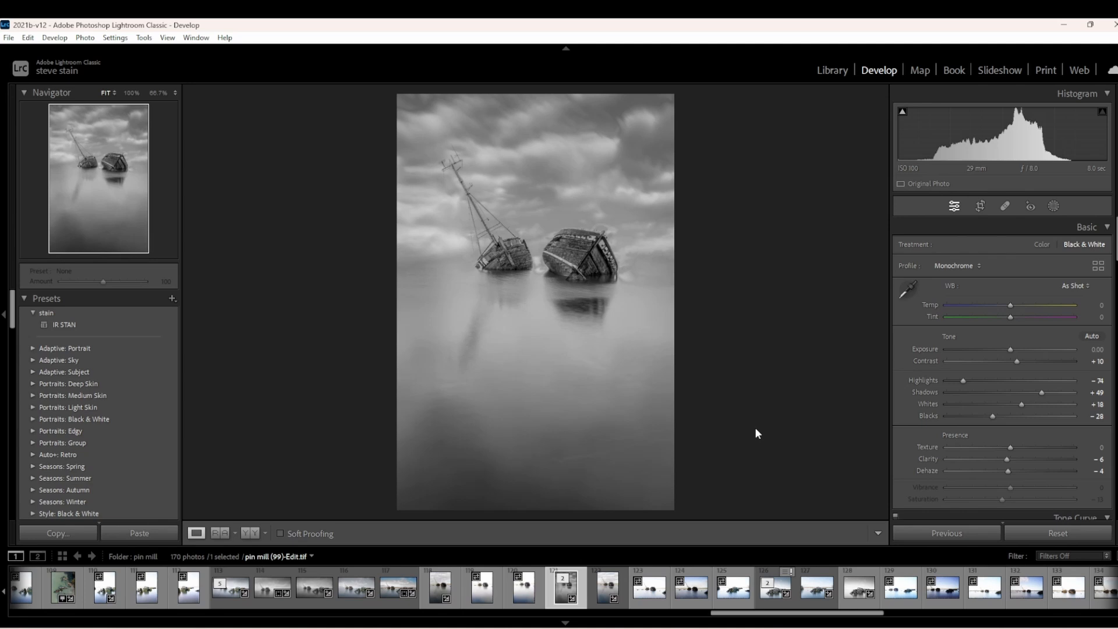
# Step: Export the black-and-white version with the previous export settings, using a unique file name
pyautogui.click(8, 37)
pyautogui.click(29, 216)
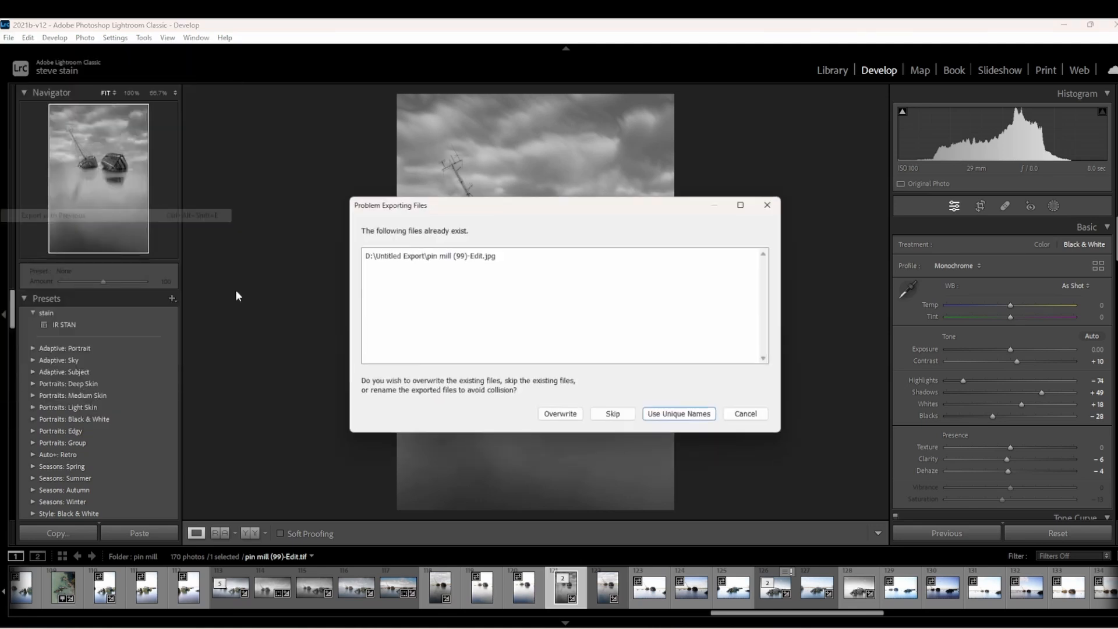
pyautogui.click(702, 416)
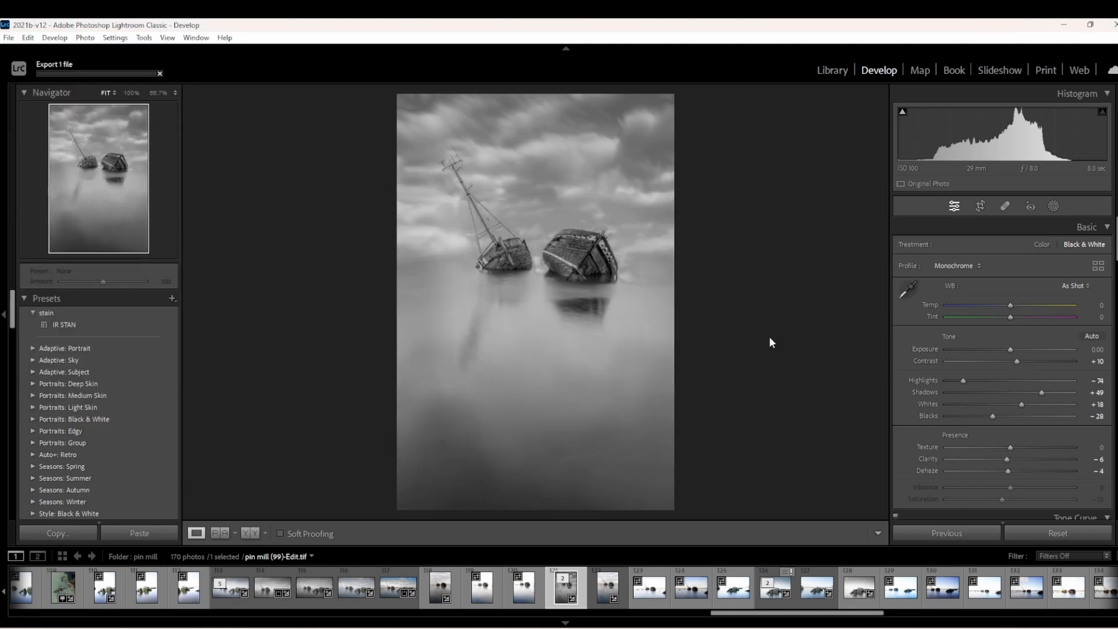
# Step: Crop the photo to a 1 x 1 square aligned with the top edge of the sky
pyautogui.click(980, 207)
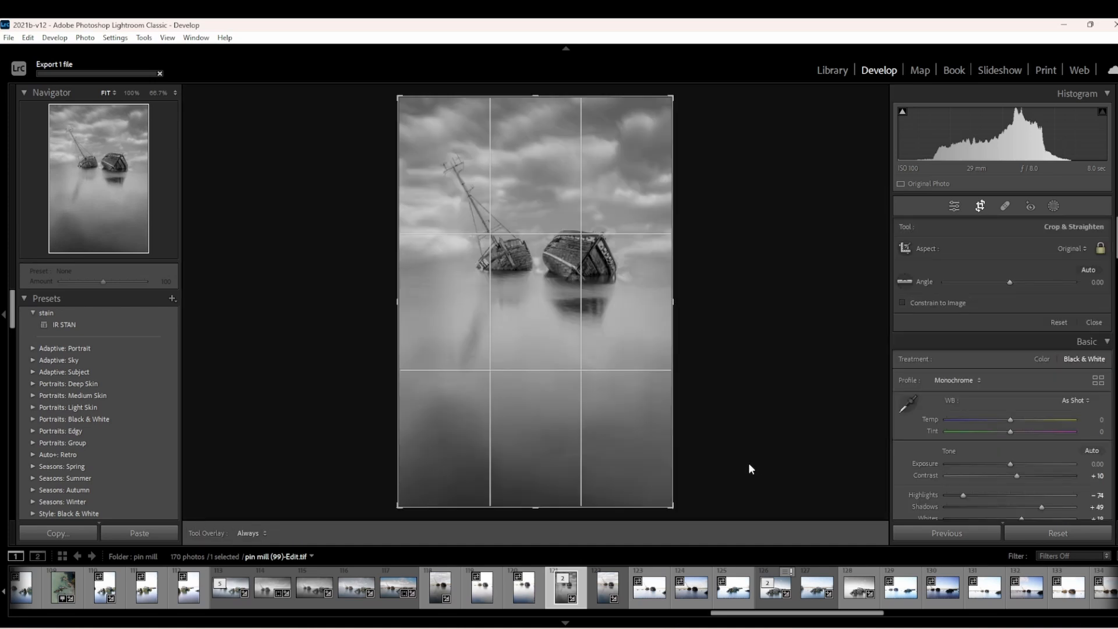
pyautogui.click(1066, 251)
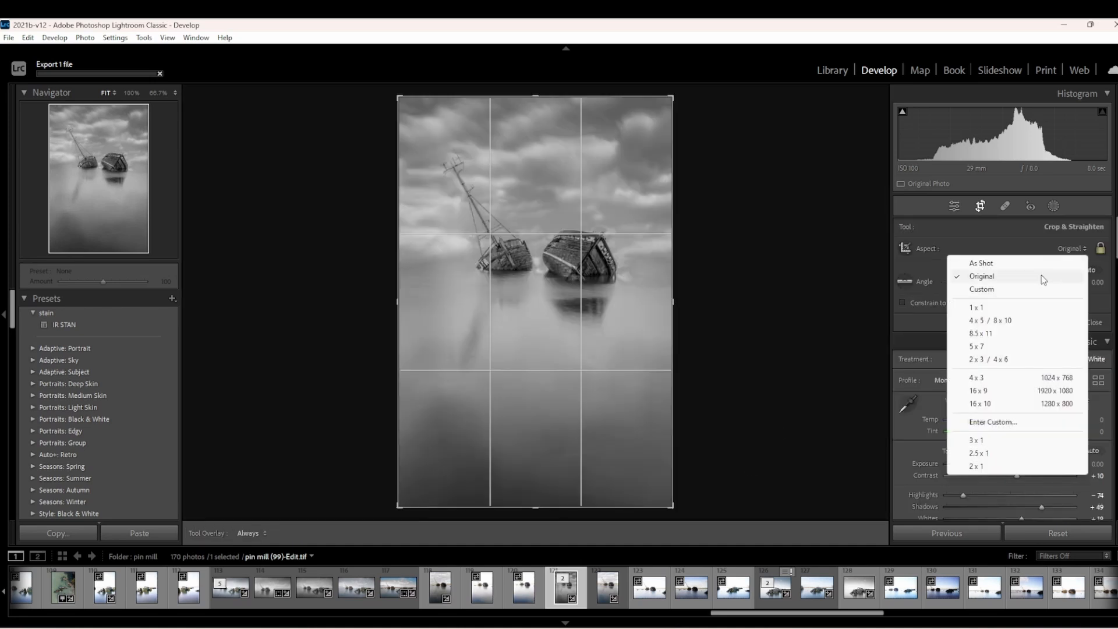
pyautogui.click(977, 308)
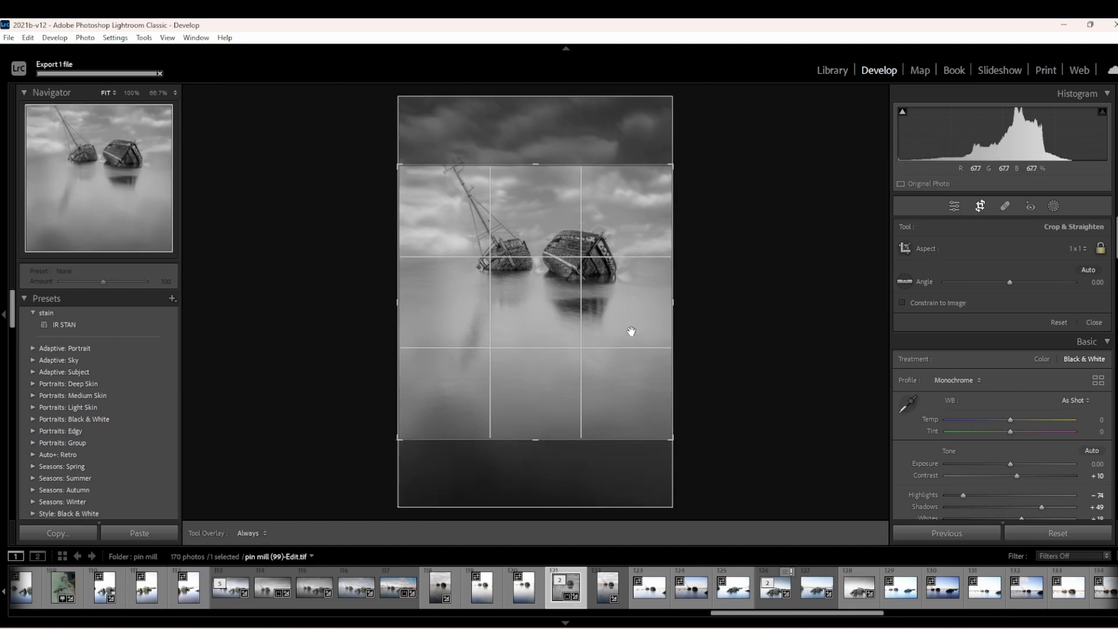
pyautogui.moveTo(628, 330); pyautogui.dragTo(621, 408)
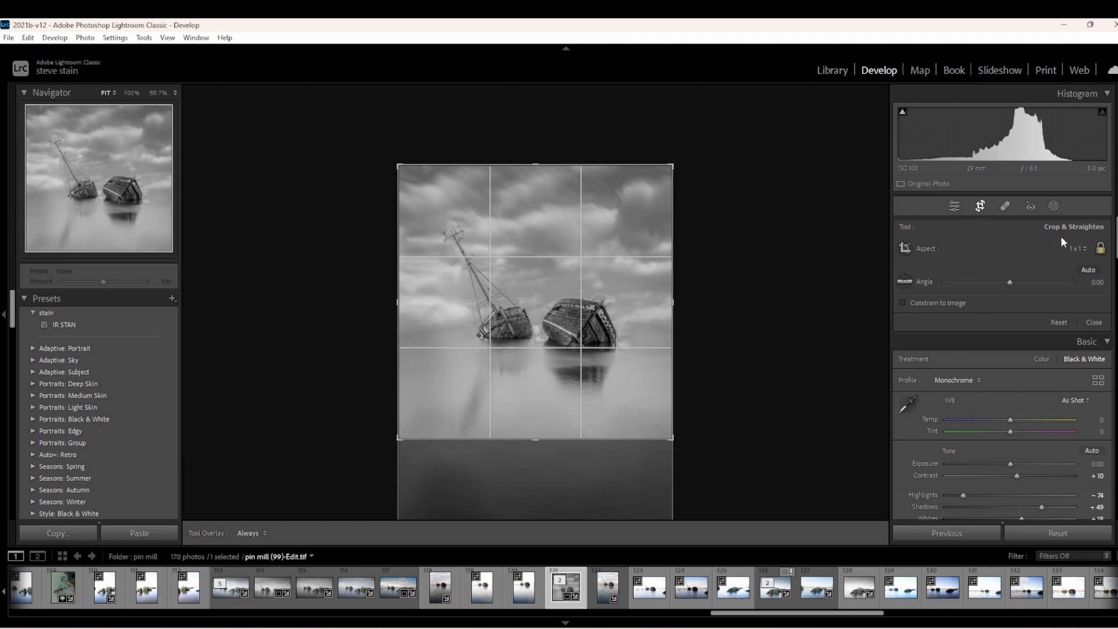
pyautogui.press('Return')
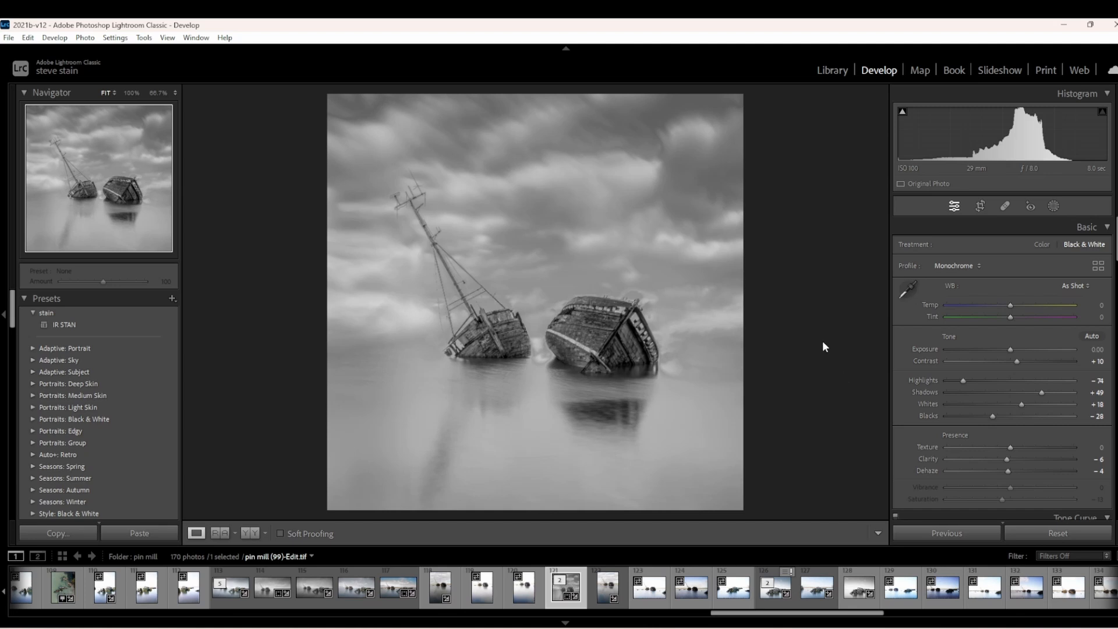
# Step: Add a radial gradient mask as a large ellipse centred above and between the two wrecks
pyautogui.click(1053, 207)
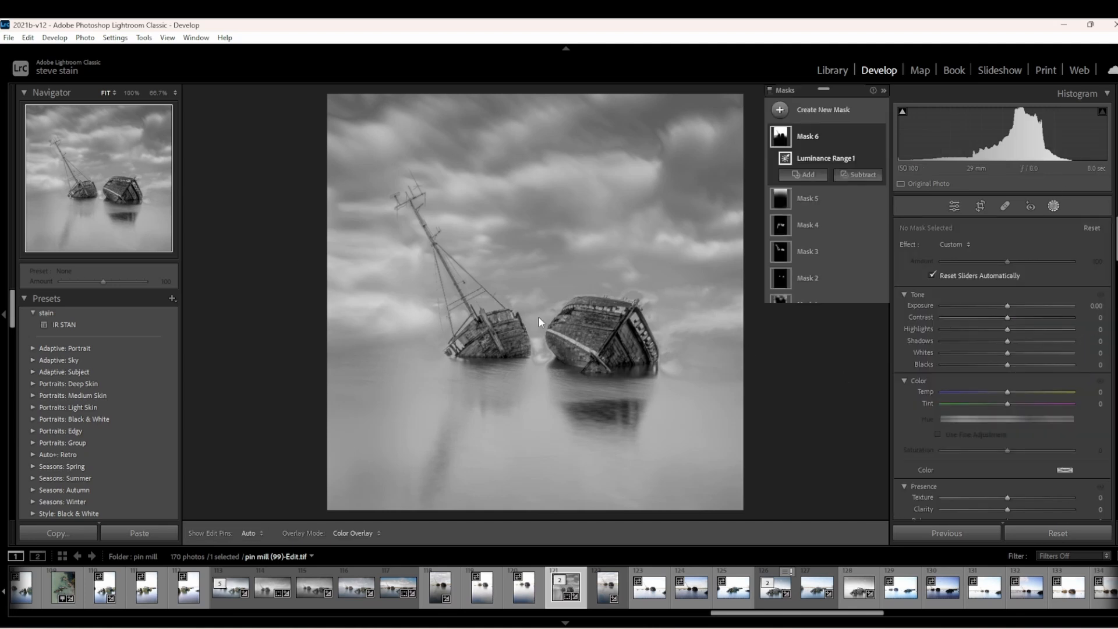
pyautogui.click(839, 110)
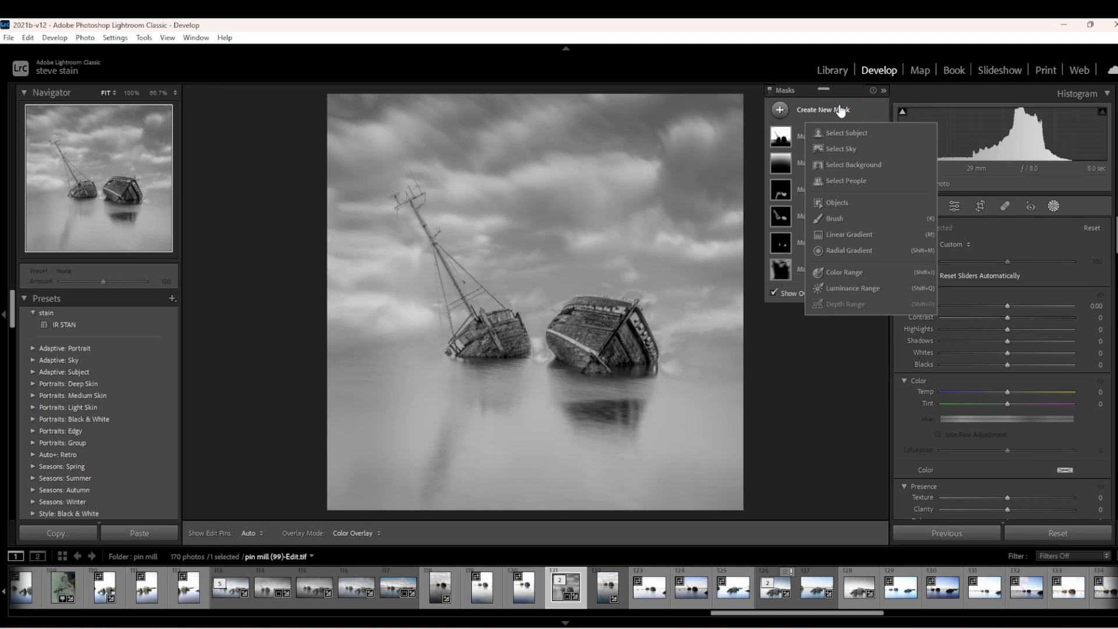
pyautogui.click(840, 248)
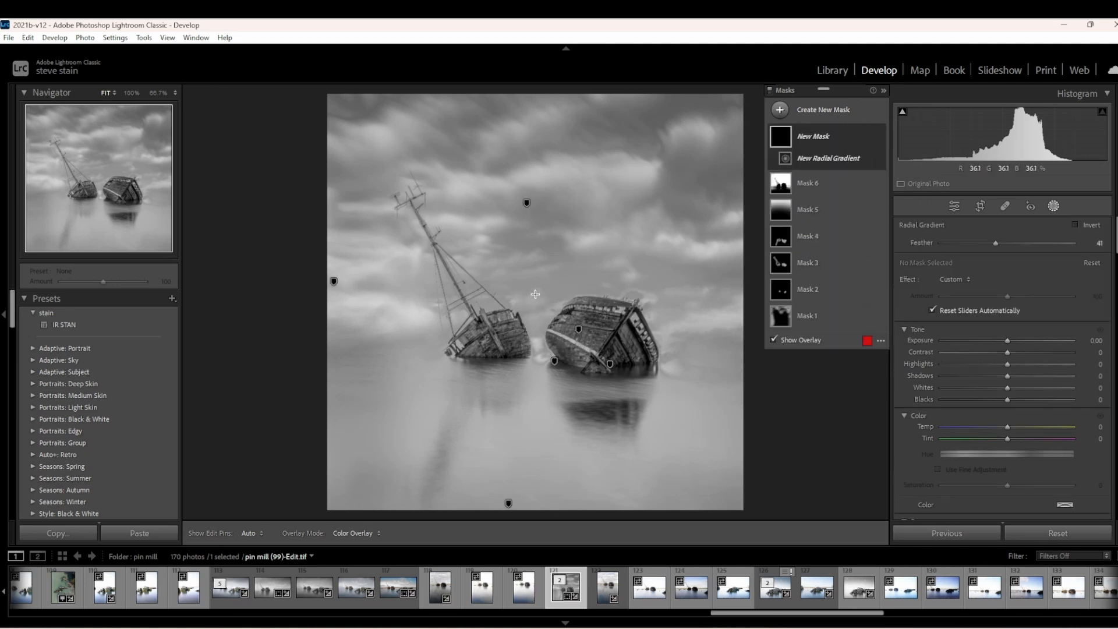
pyautogui.moveTo(535, 293); pyautogui.dragTo(843, 559)
pyautogui.moveTo(591, 406)
pyautogui.mouseDown()
pyautogui.moveTo(590, 427)
pyautogui.moveTo(582, 421)
pyautogui.mouseUp()
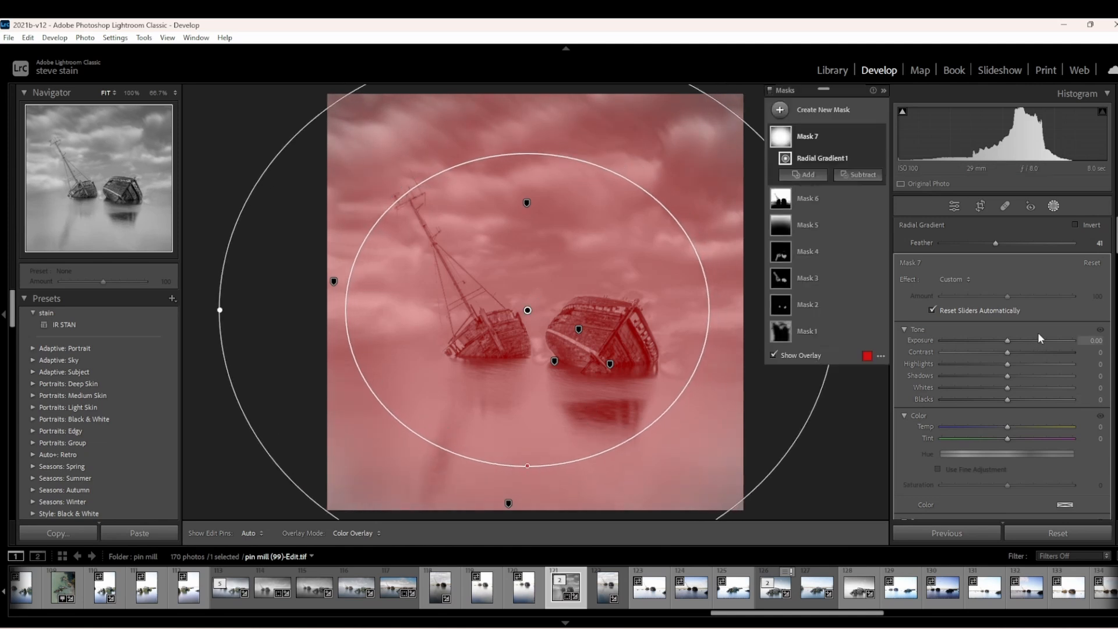
# Step: Invert the large radial gradient, set its Exposure to -1.30 to darken the edges, and close masking
pyautogui.click(1076, 224)
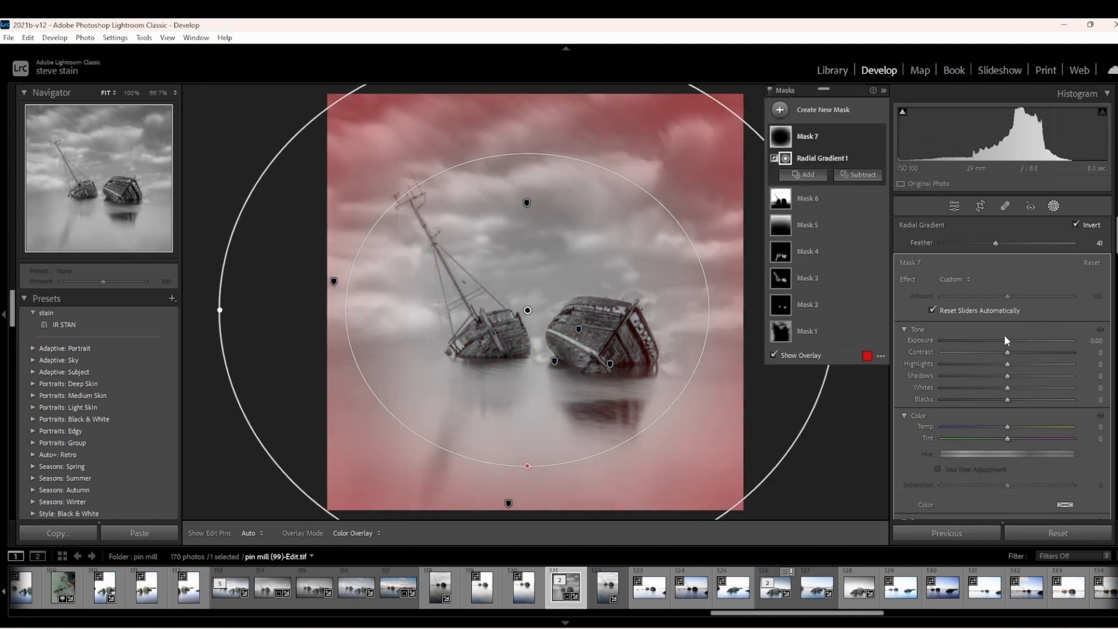
pyautogui.moveTo(1009, 347); pyautogui.dragTo(986, 347)
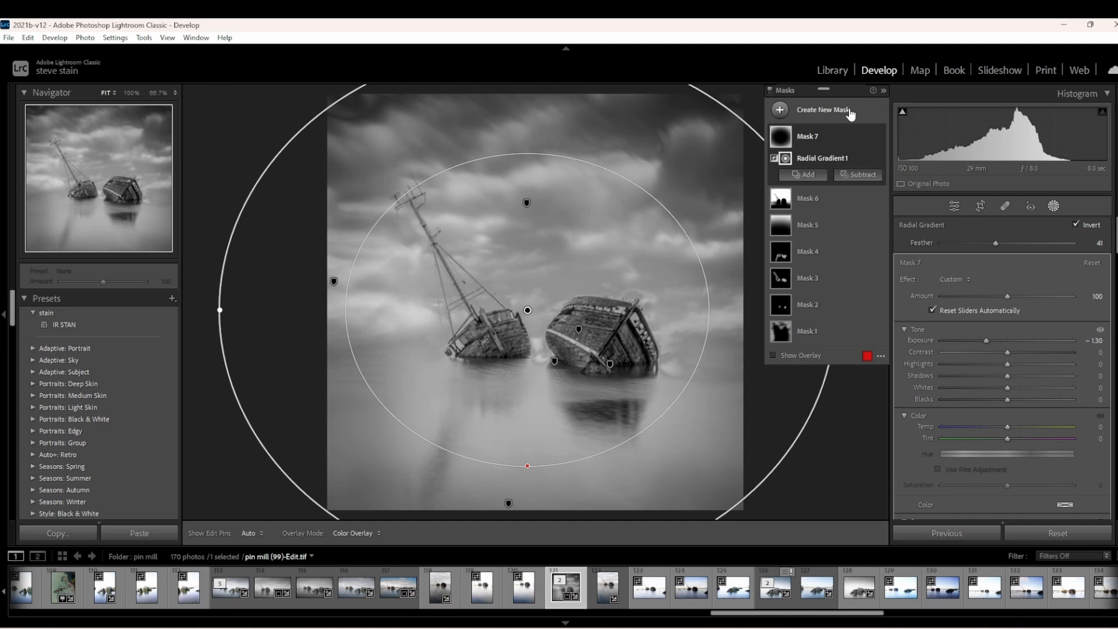
pyautogui.click(1052, 206)
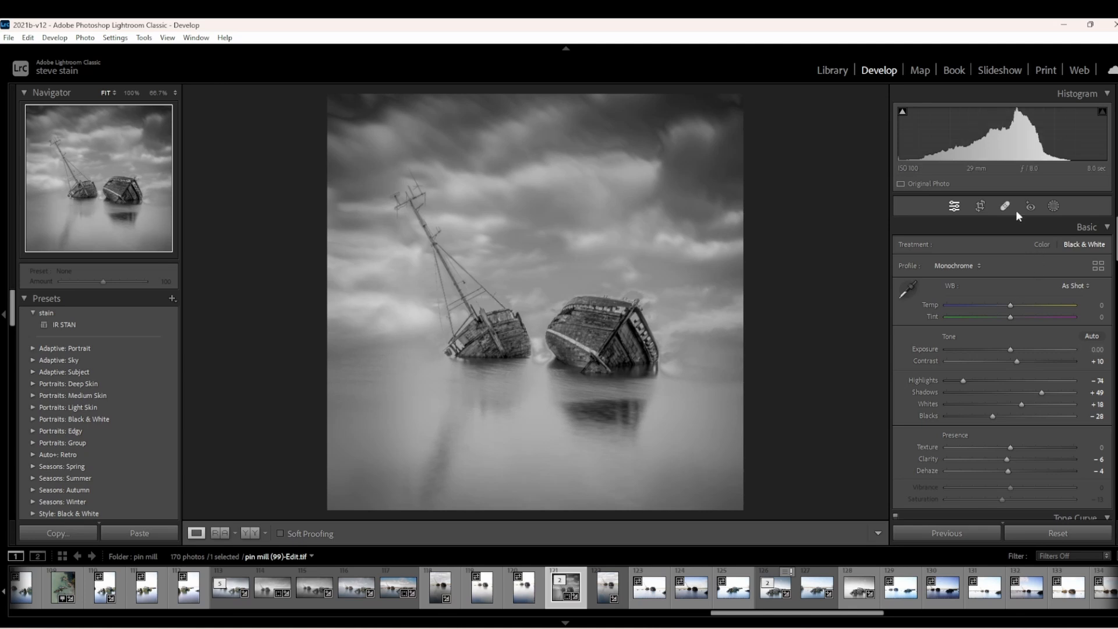
# Step: Recrop the photo to a 4 x 3 ratio in portrait orientation, spanning the full image width and starting just below the sky's top edge
pyautogui.click(979, 207)
pyautogui.click(1071, 249)
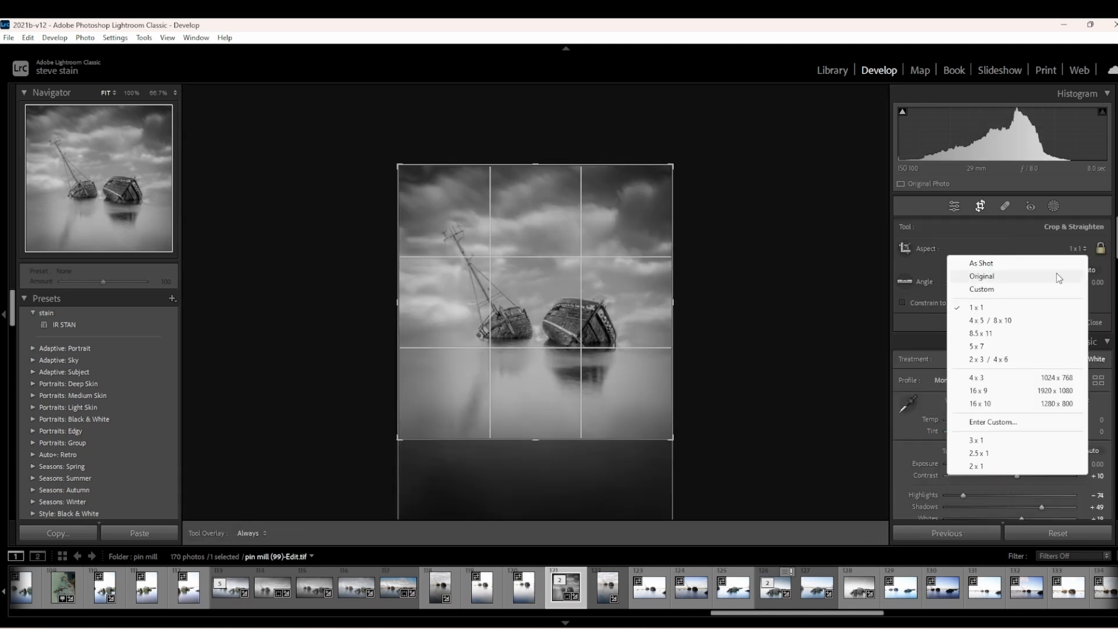
pyautogui.click(1001, 378)
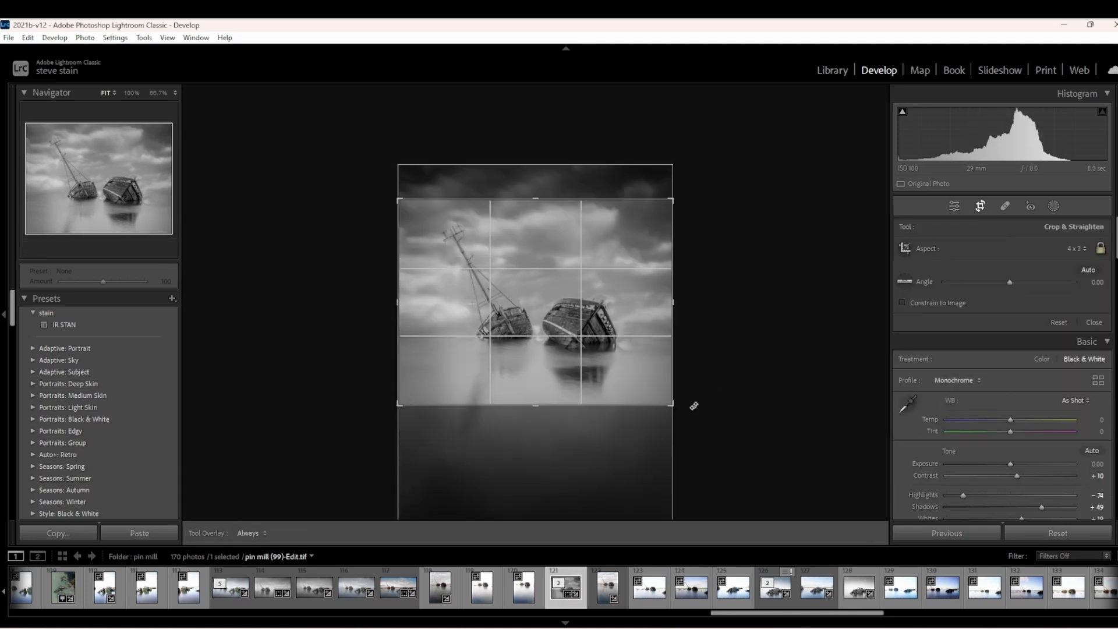
pyautogui.press('x')
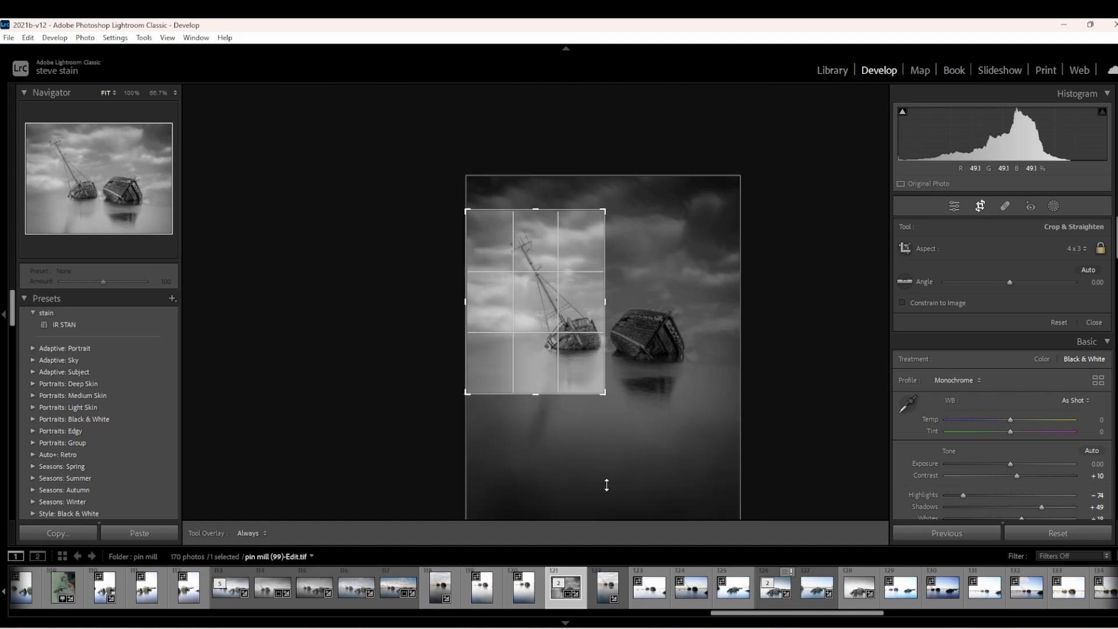
pyautogui.moveTo(659, 496); pyautogui.dragTo(662, 492)
pyautogui.moveTo(621, 430); pyautogui.dragTo(675, 492)
pyautogui.moveTo(633, 457); pyautogui.dragTo(633, 452)
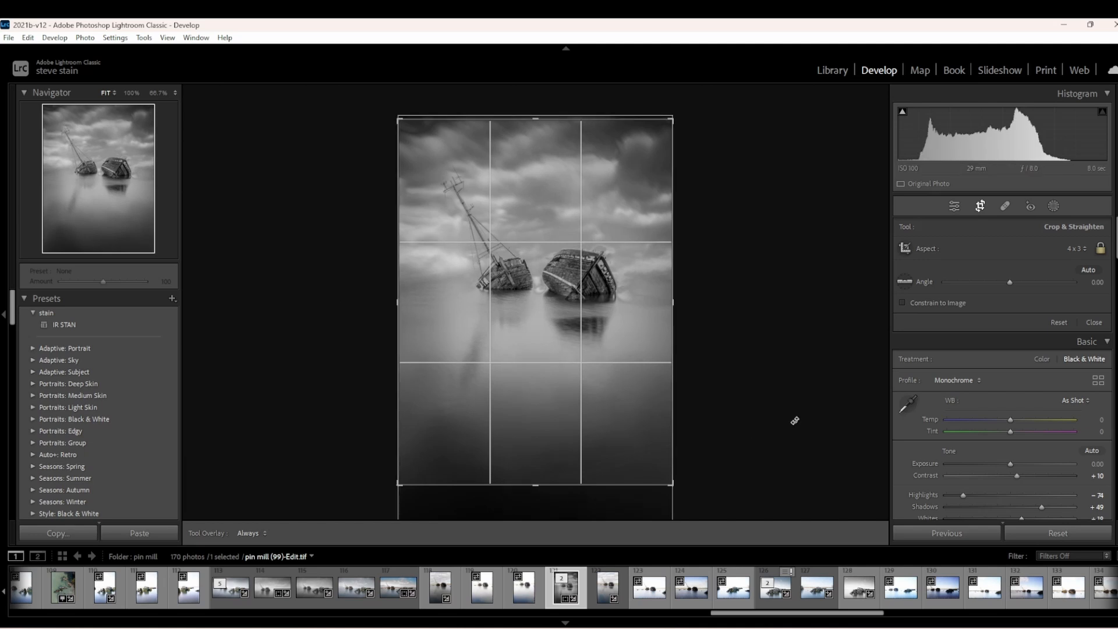
pyautogui.press('Return')
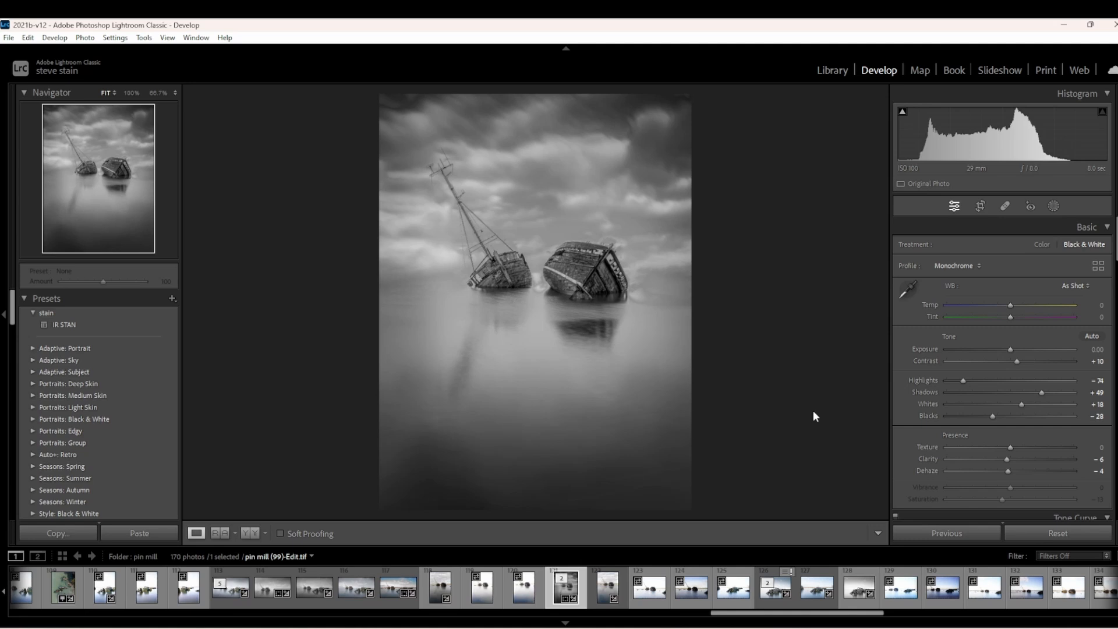
# Step: Export the portrait 4 x 3 black-and-white version with the previous export settings, using a unique file name
pyautogui.click(9, 37)
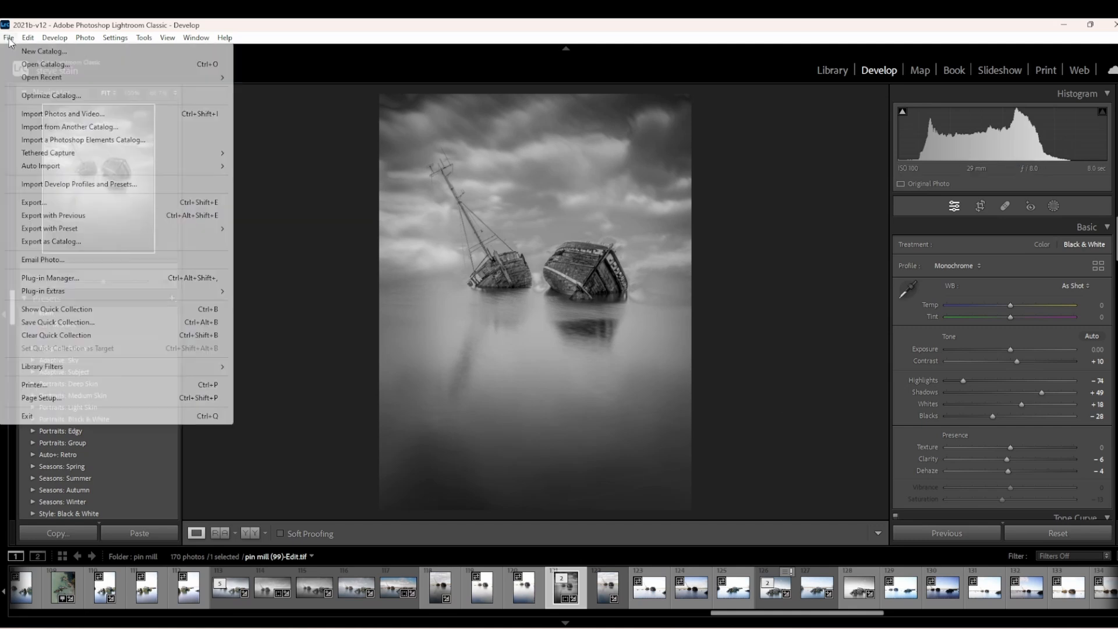
pyautogui.click(64, 216)
pyautogui.click(661, 418)
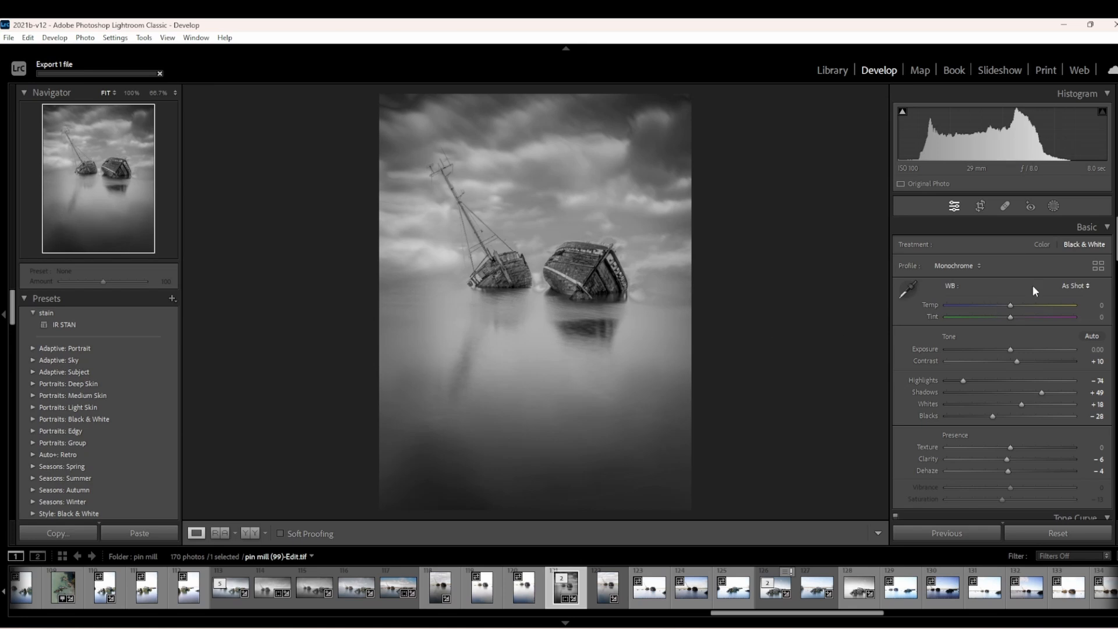
# Step: Switch the photo's treatment back to Color and set its Saturation to -24
pyautogui.click(1040, 244)
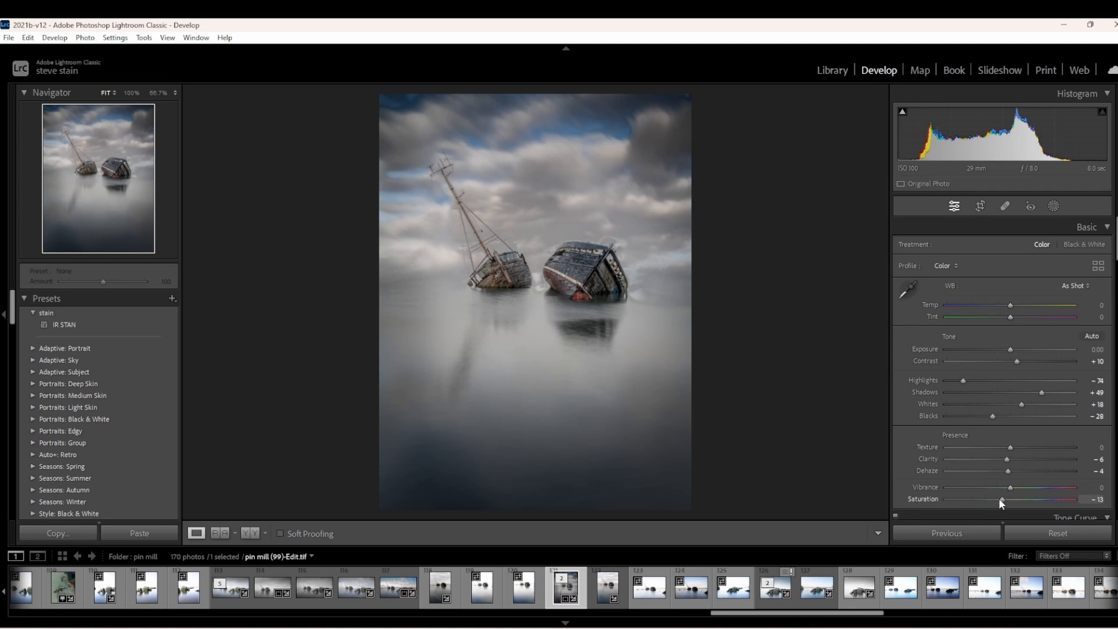
pyautogui.moveTo(997, 499); pyautogui.dragTo(992, 500)
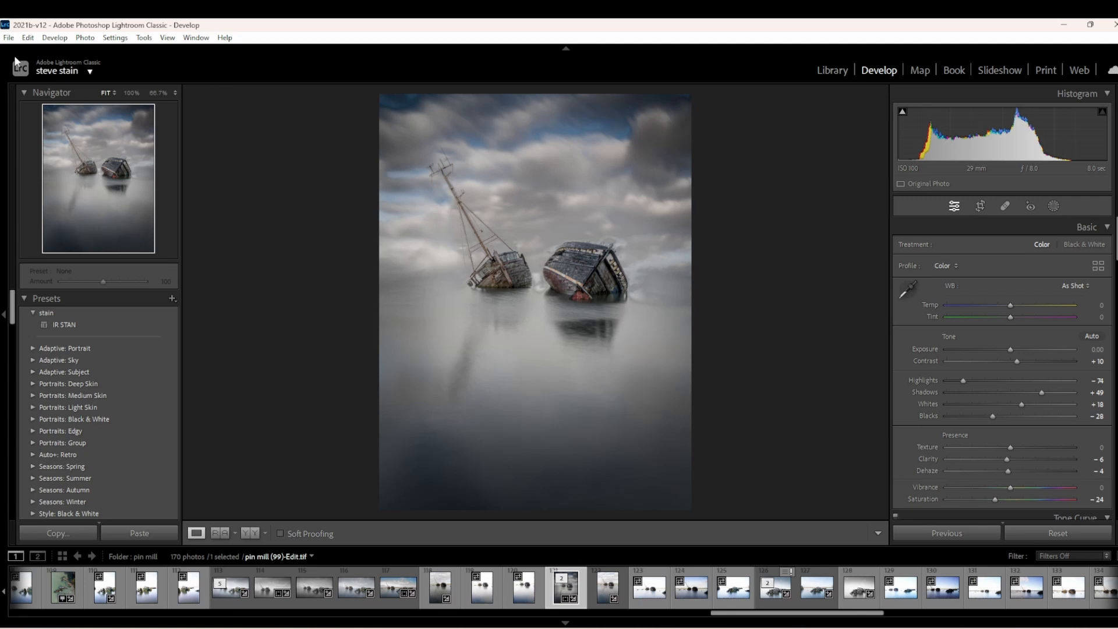
# Step: Export the portrait 4 x 3 colour version with the previous export settings, using a unique file name
pyautogui.click(9, 37)
pyautogui.click(52, 215)
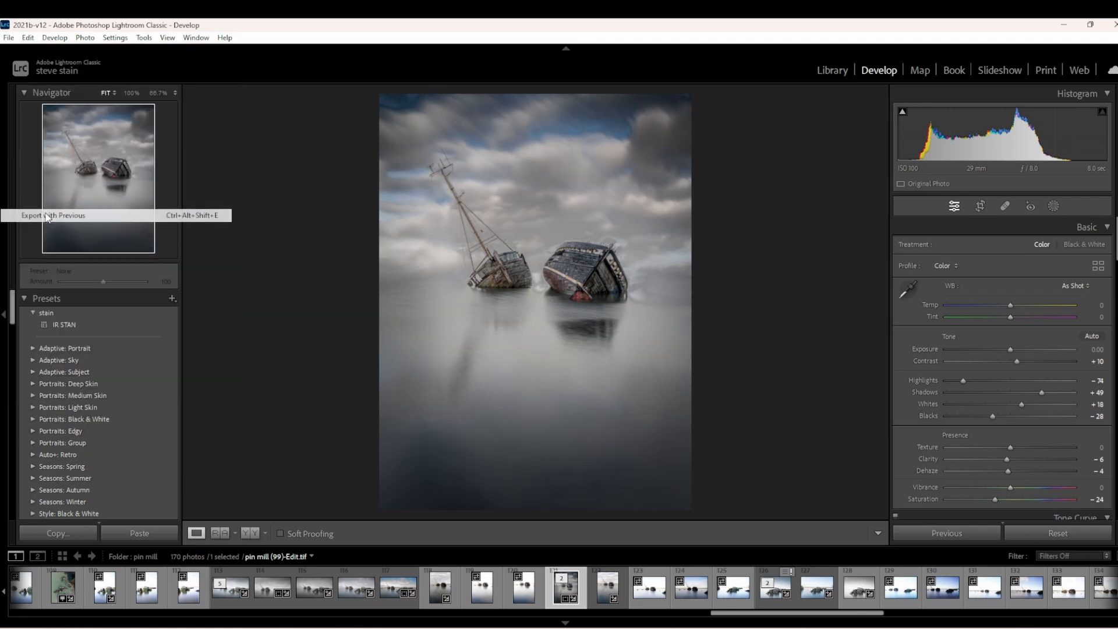
pyautogui.click(669, 417)
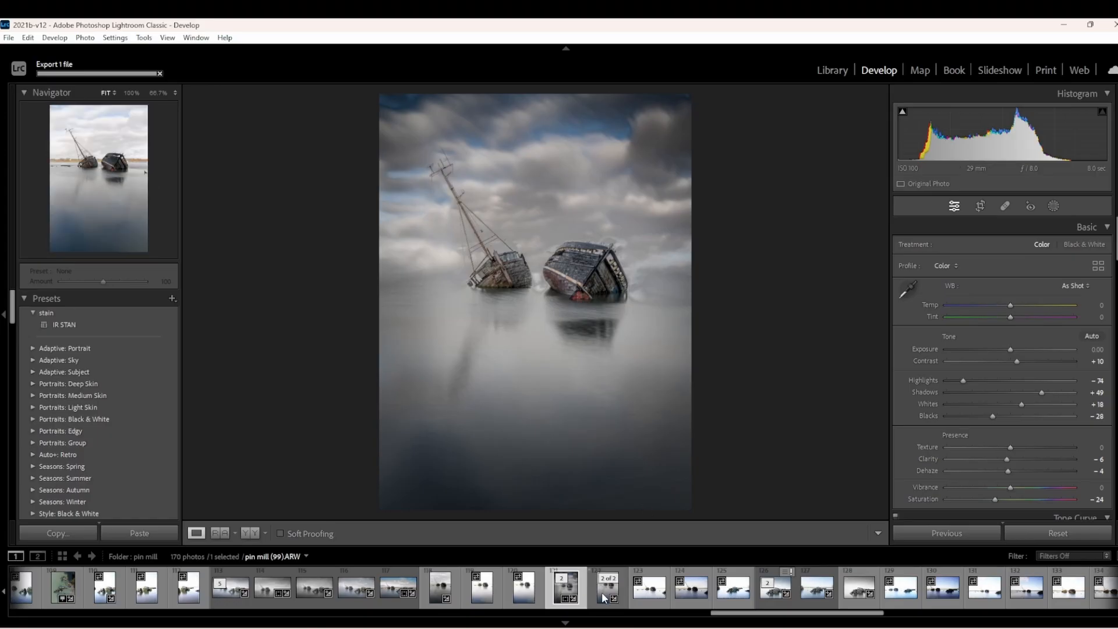
# Step: View the original pin mill (99).ARW photo and return to the edited TIFF to compare the two
pyautogui.click(602, 592)
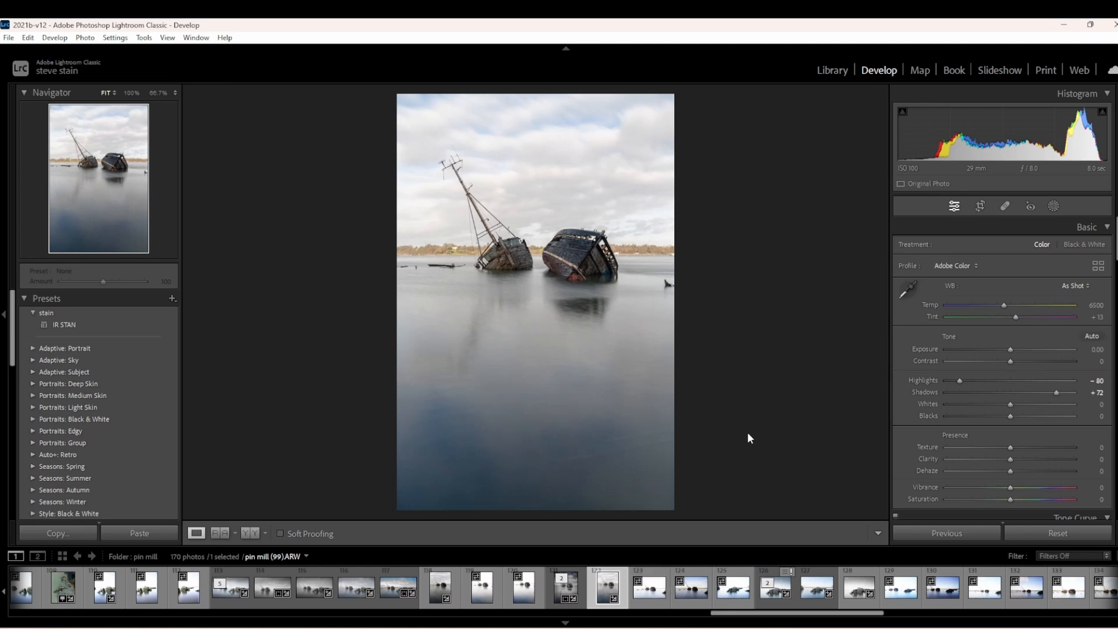
pyautogui.click(558, 594)
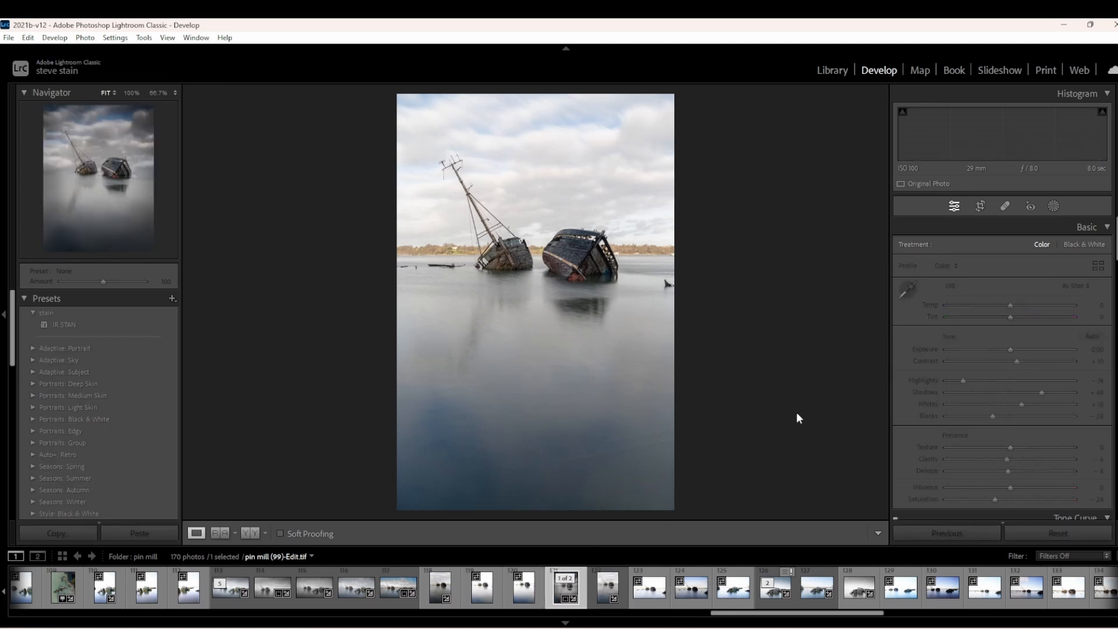